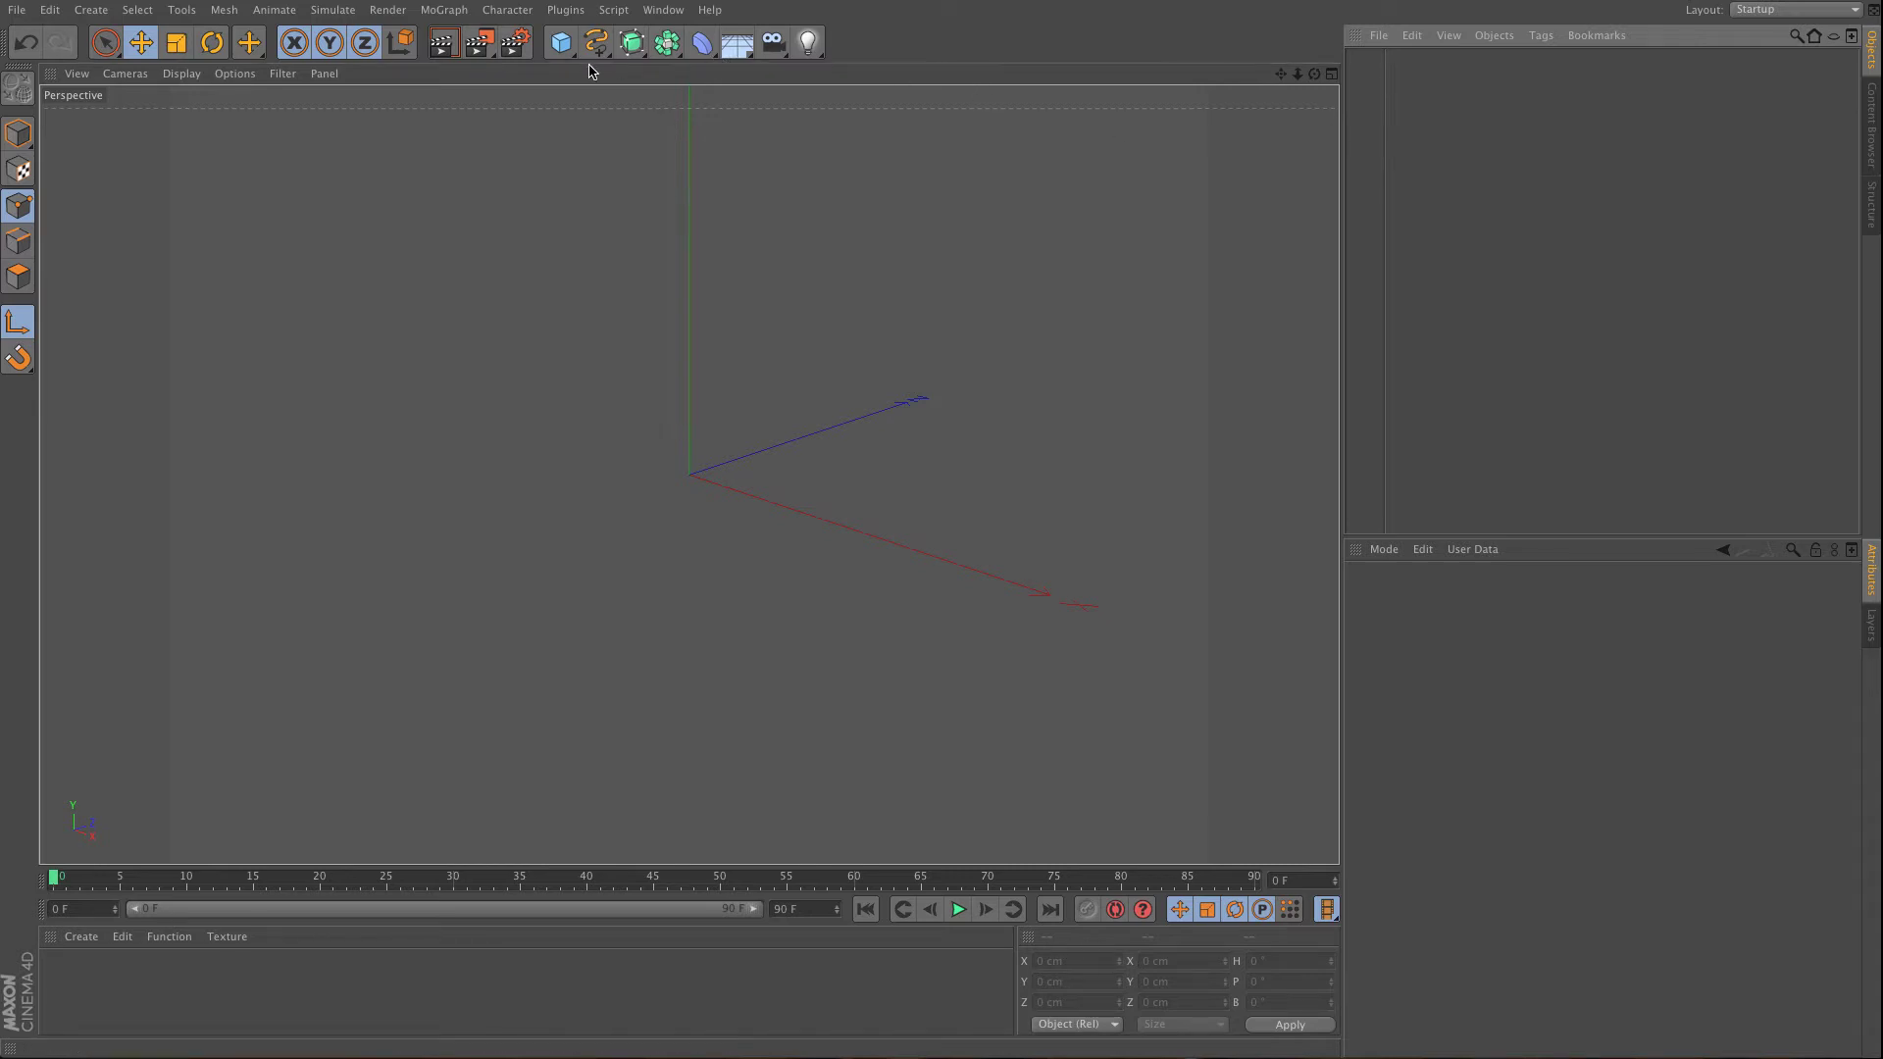
# - Add an Arc spline with Start Angle -90° and End Angle 0°
pyautogui.moveTo(596, 42); pyautogui.dragTo(661, 135)
pyautogui.click(1484, 700)
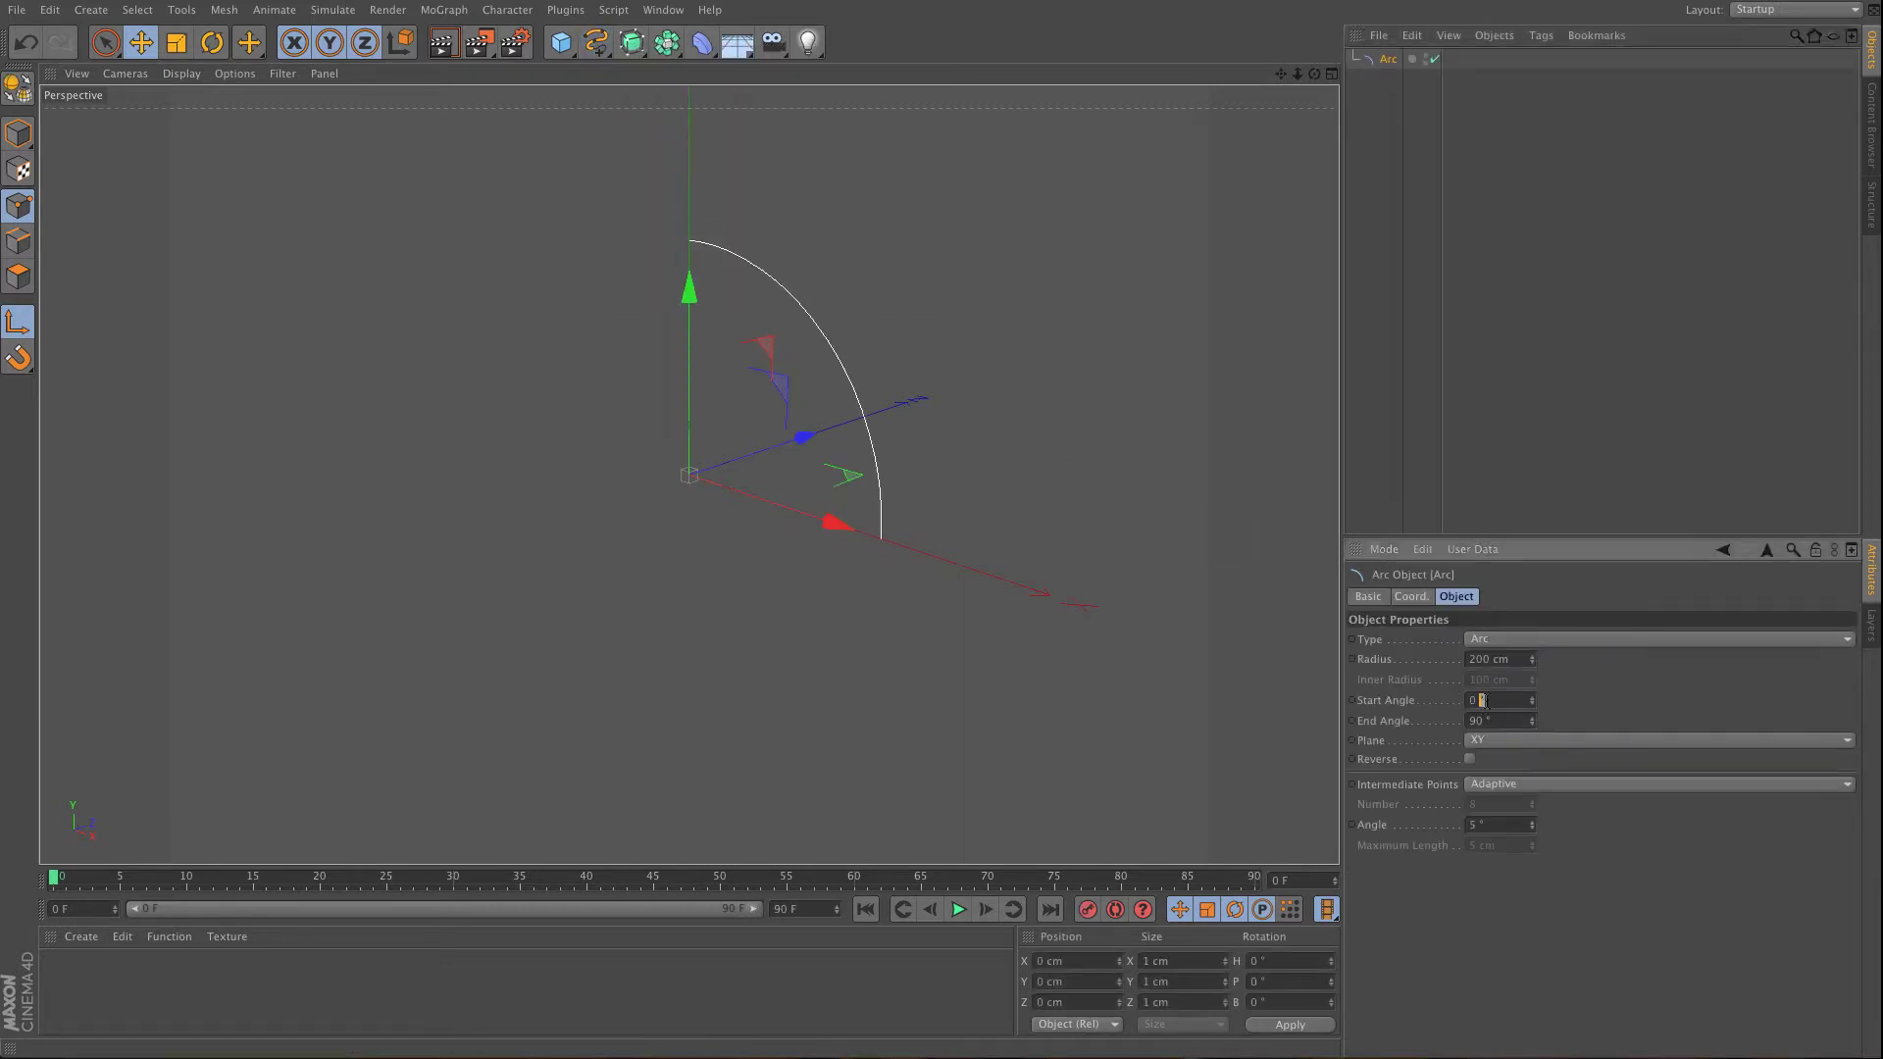
pyautogui.write('-90')
pyautogui.press('Return')
pyautogui.write('0')
pyautogui.press('Return')
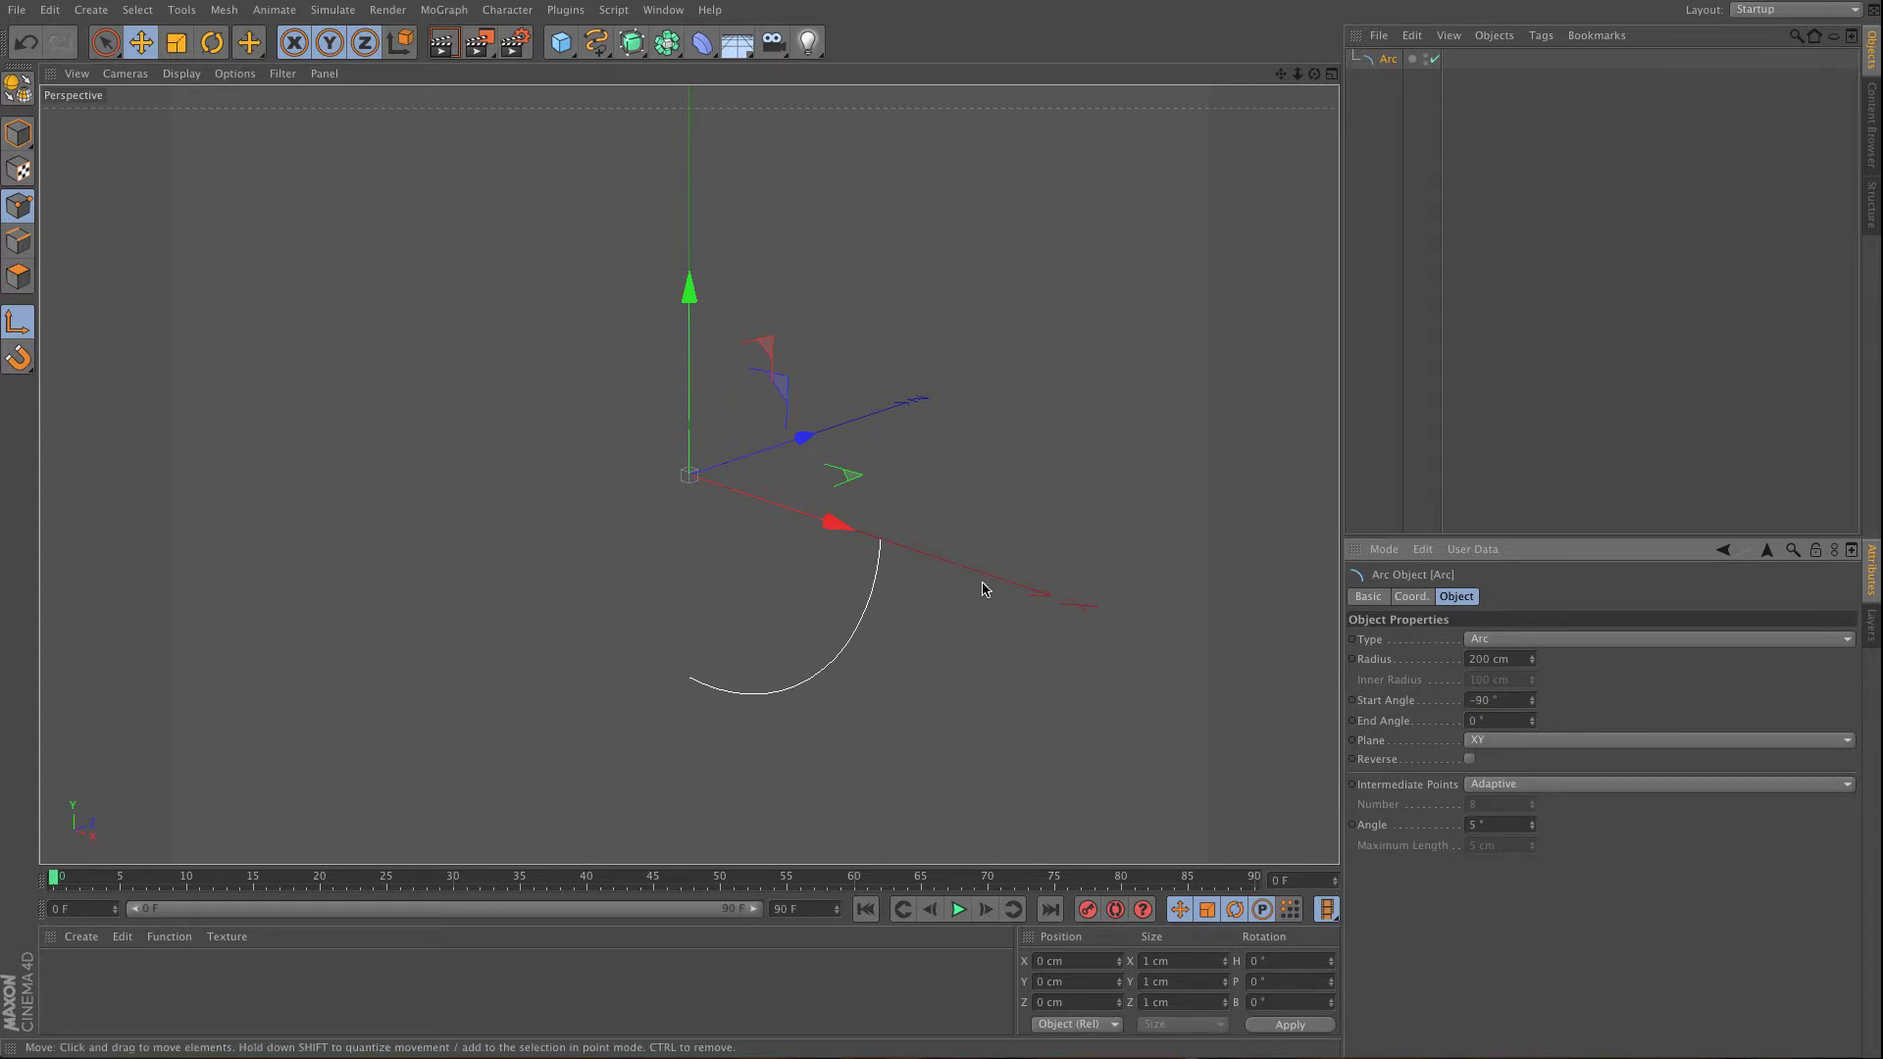
# - Make the arc an editable spline and lower it to Y -200 cm
pyautogui.press('c')
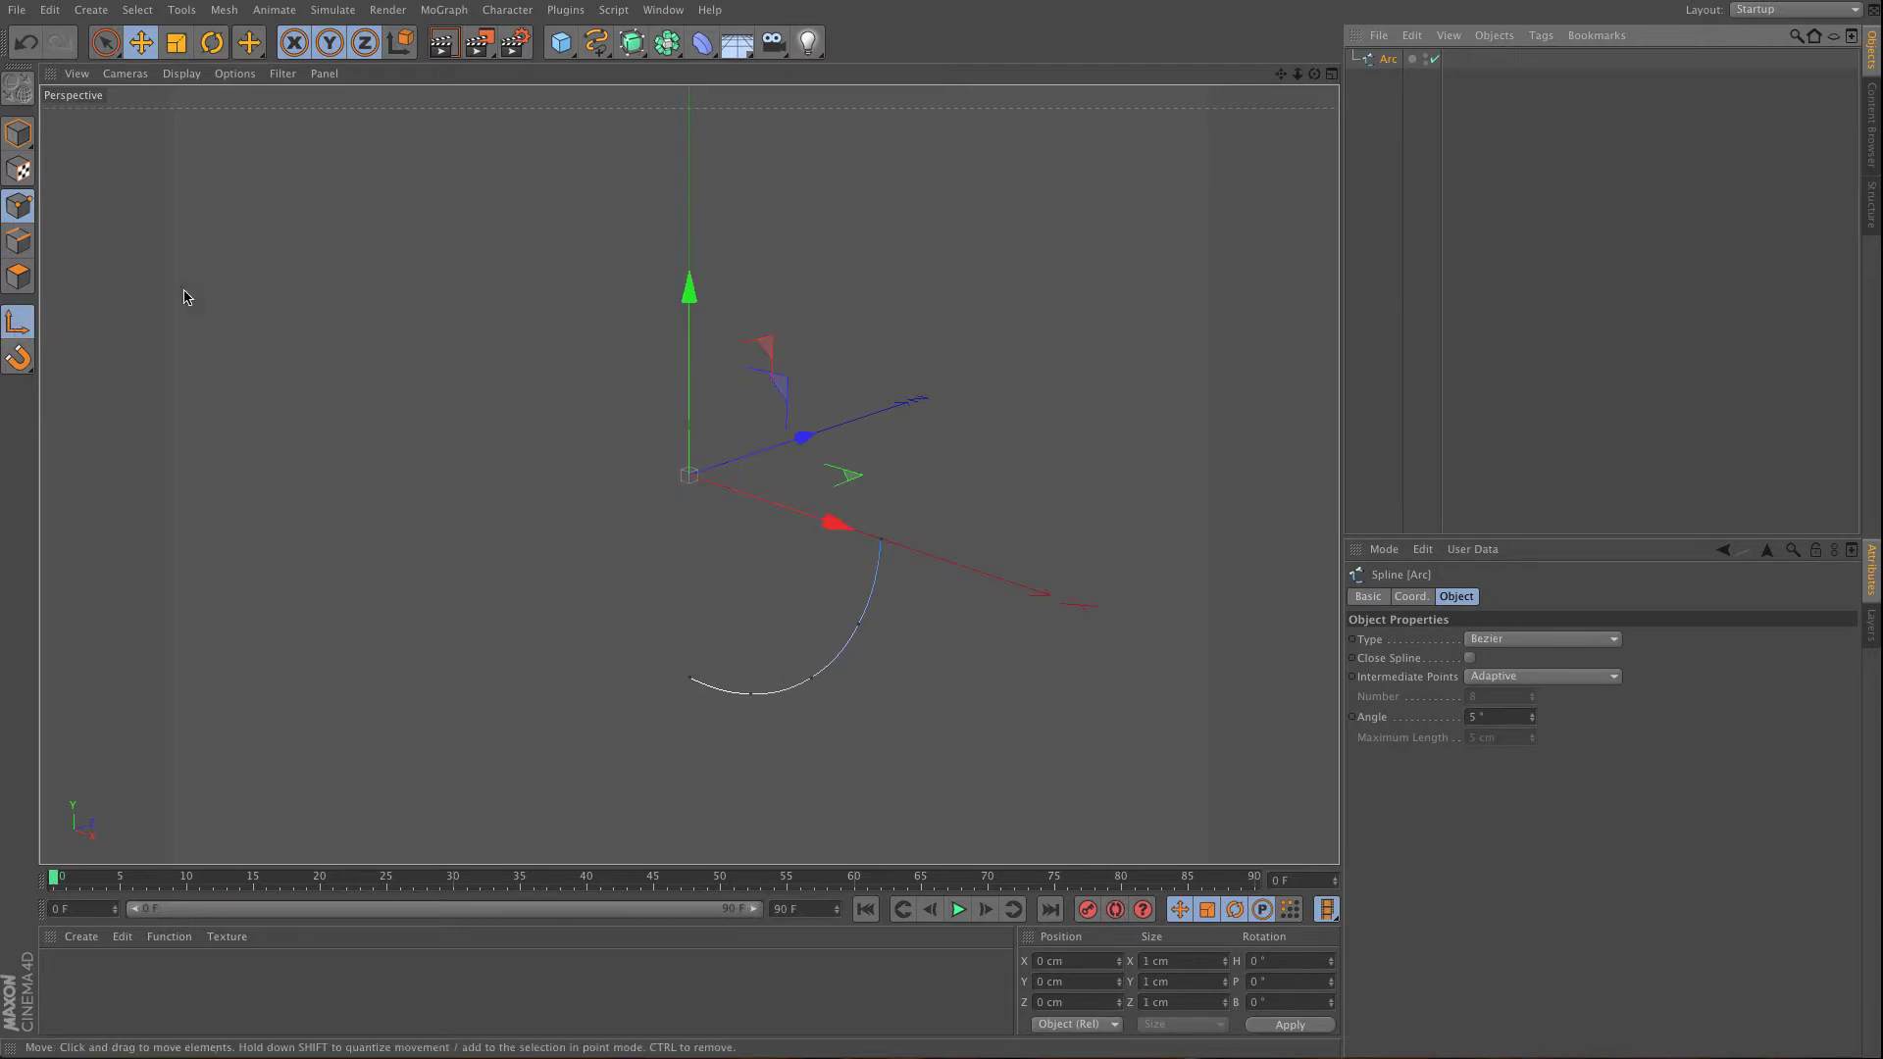
pyautogui.moveTo(676, 292); pyautogui.dragTo(670, 511)
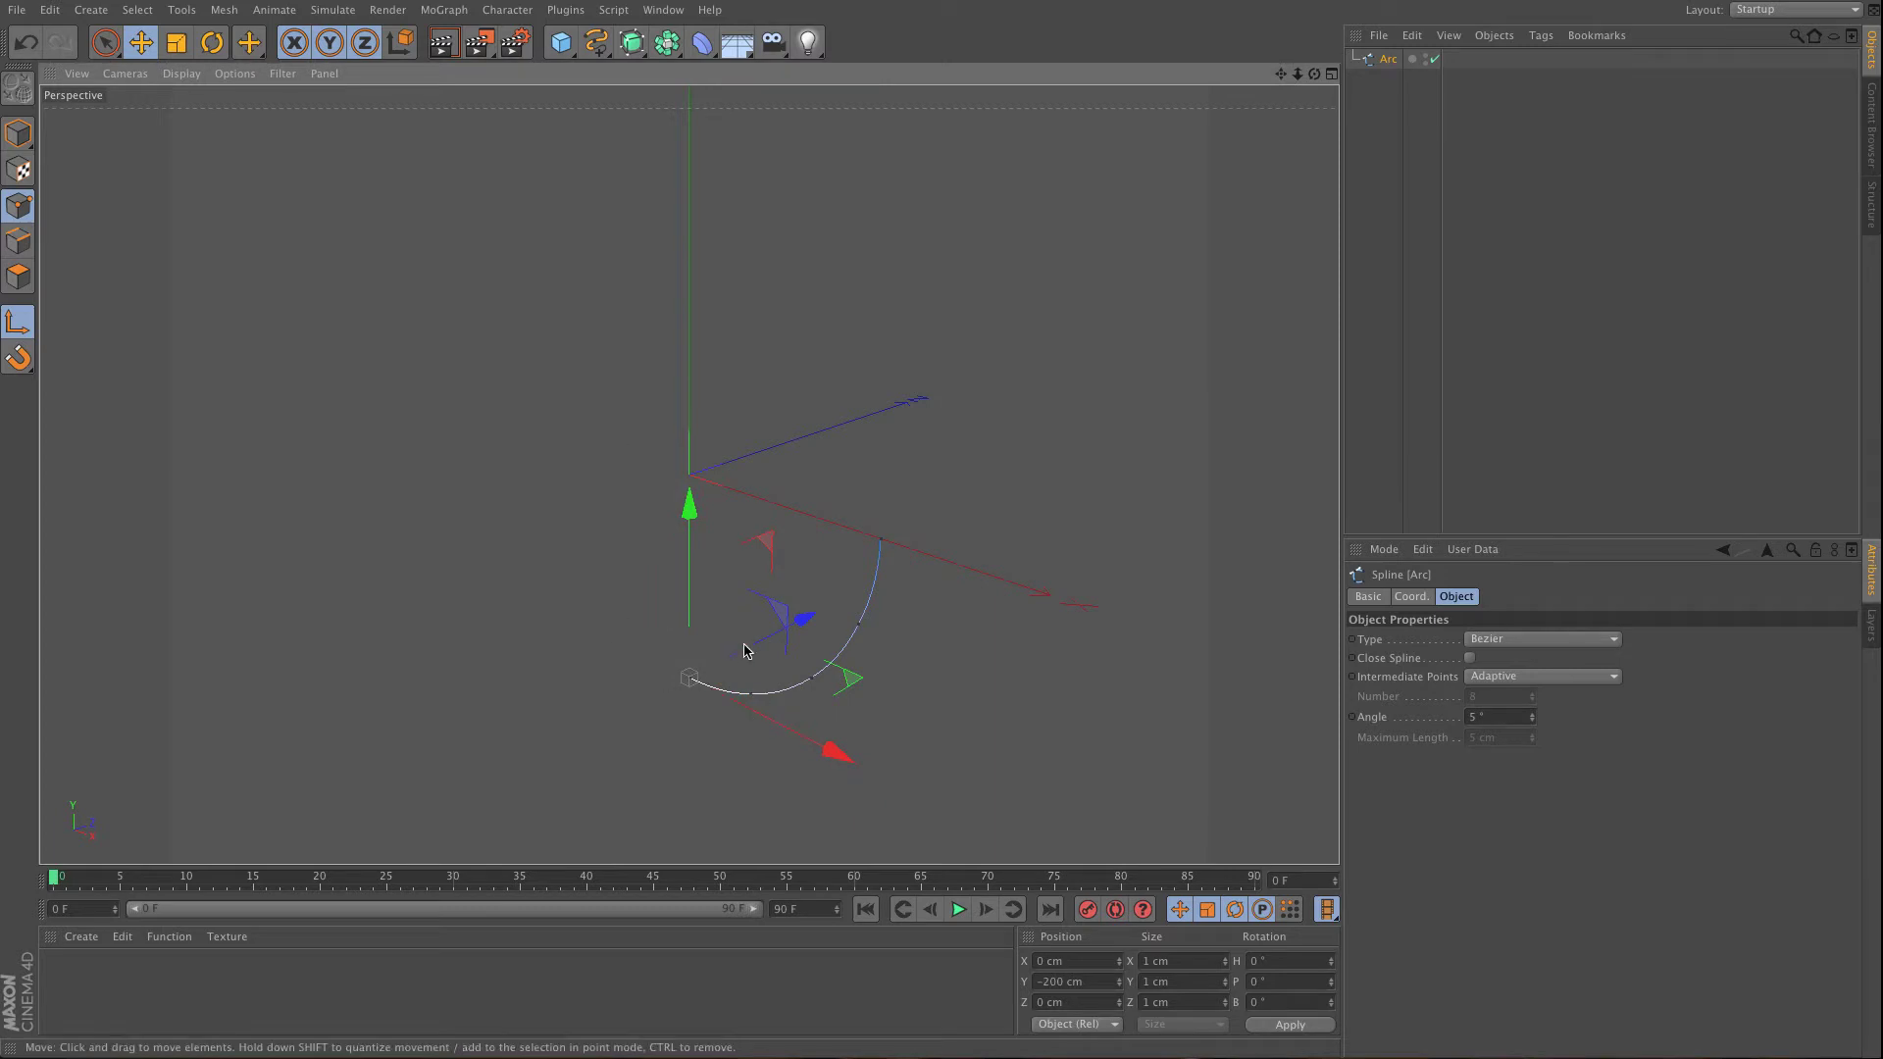
pyautogui.click(1872, 204)
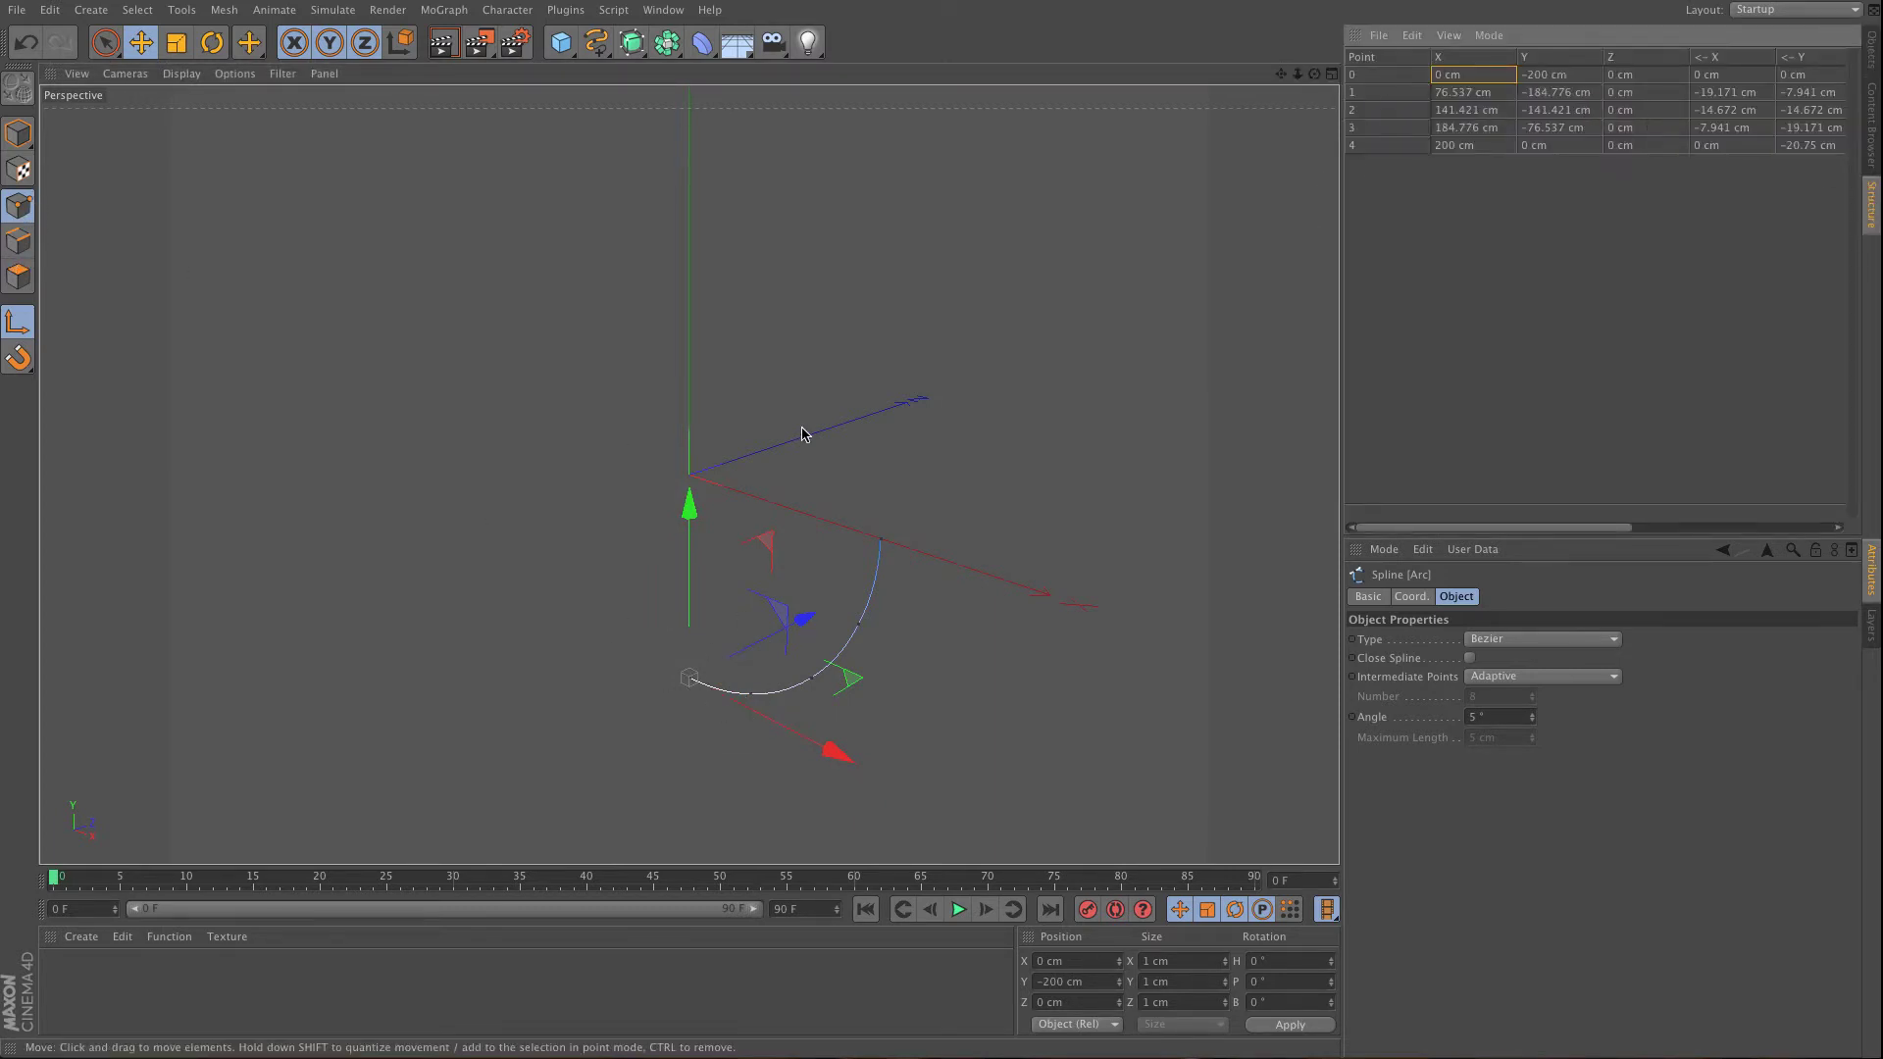
pyautogui.click(1873, 44)
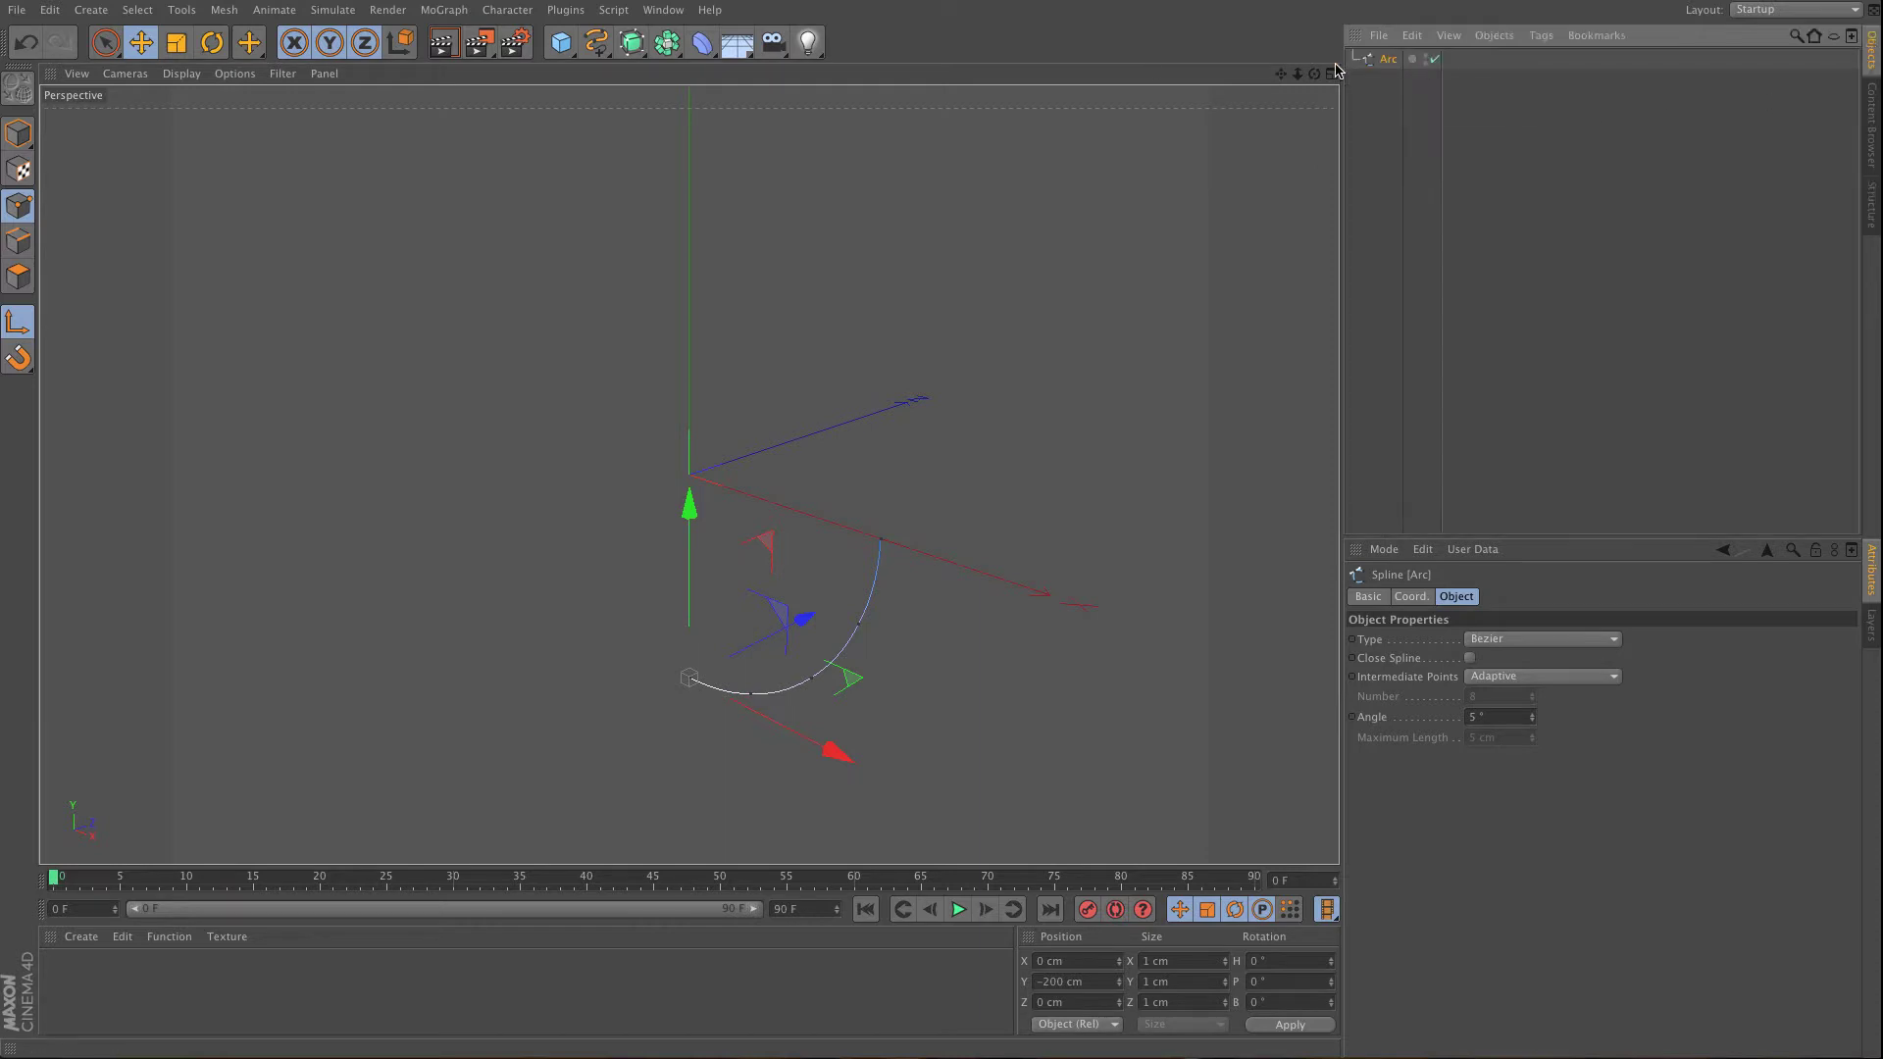
# - Subdivide the Arc spline and convert it into a chain of joints
pyautogui.click(224, 10)
pyautogui.moveTo(257, 60)
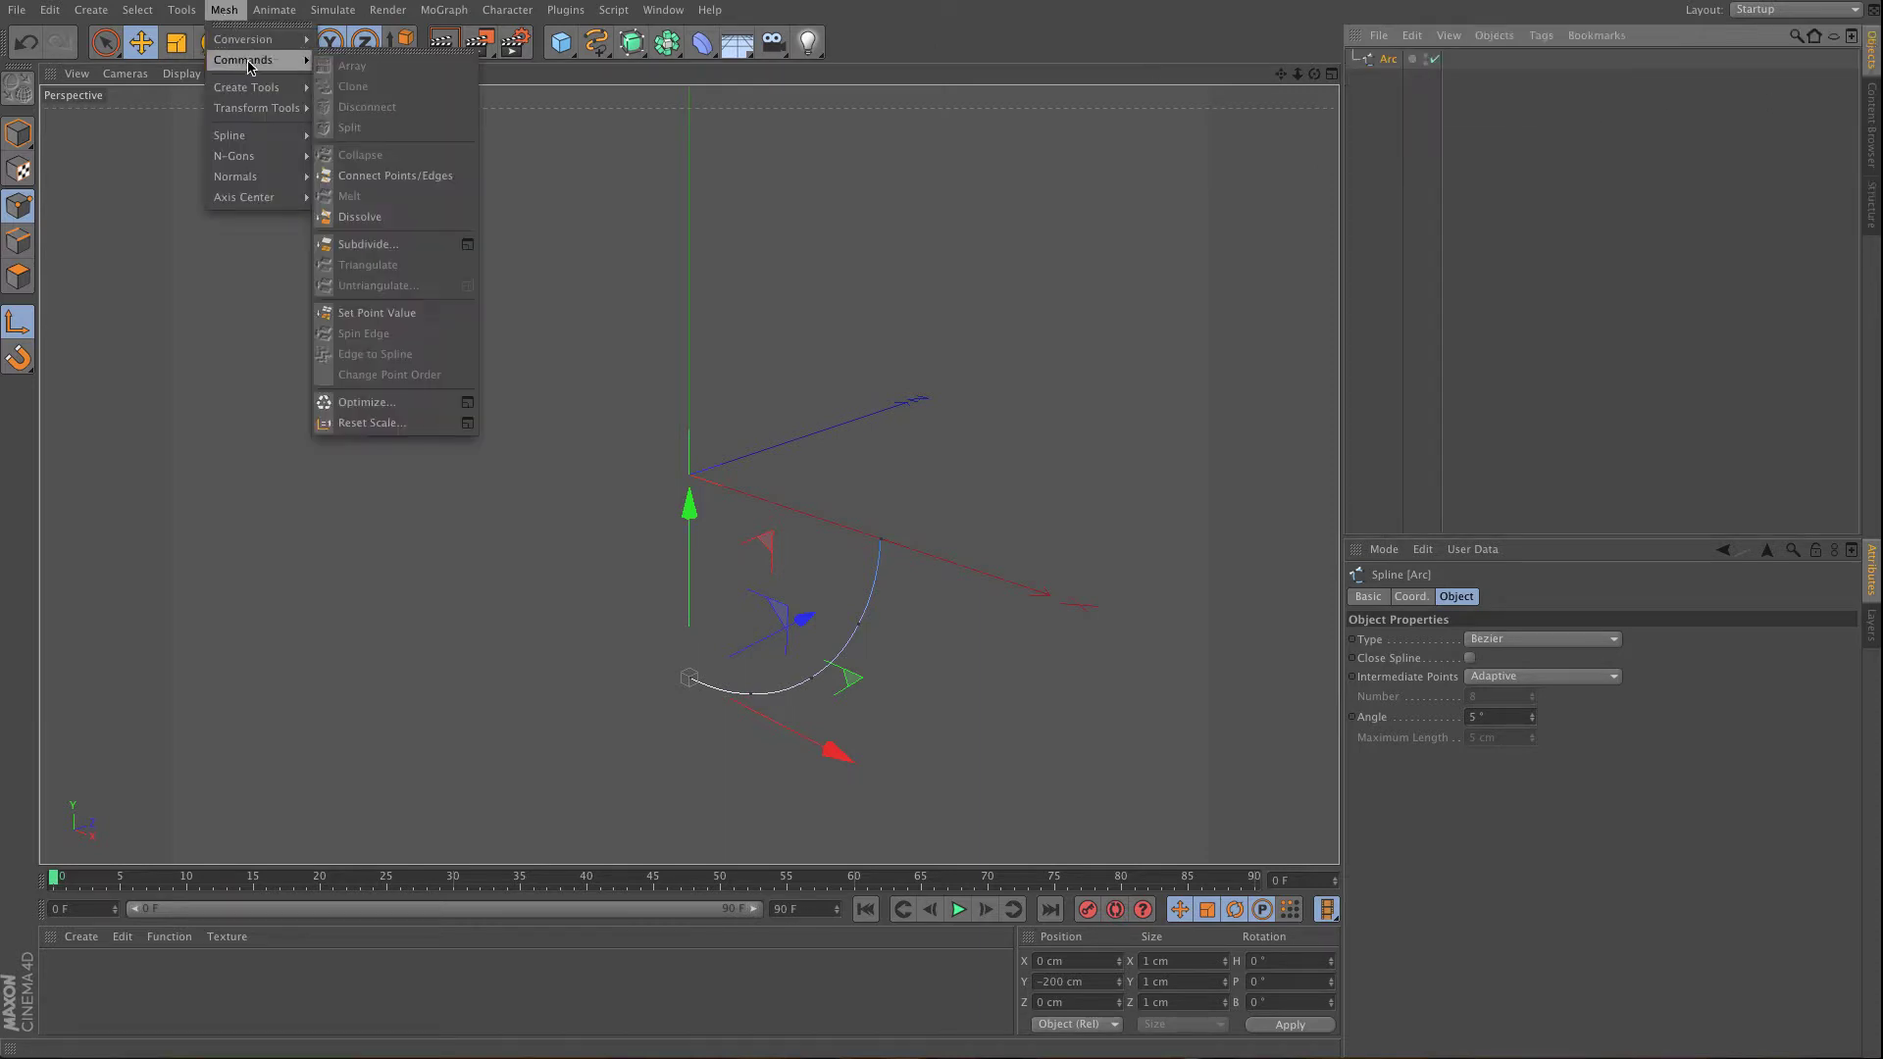
pyautogui.click(369, 245)
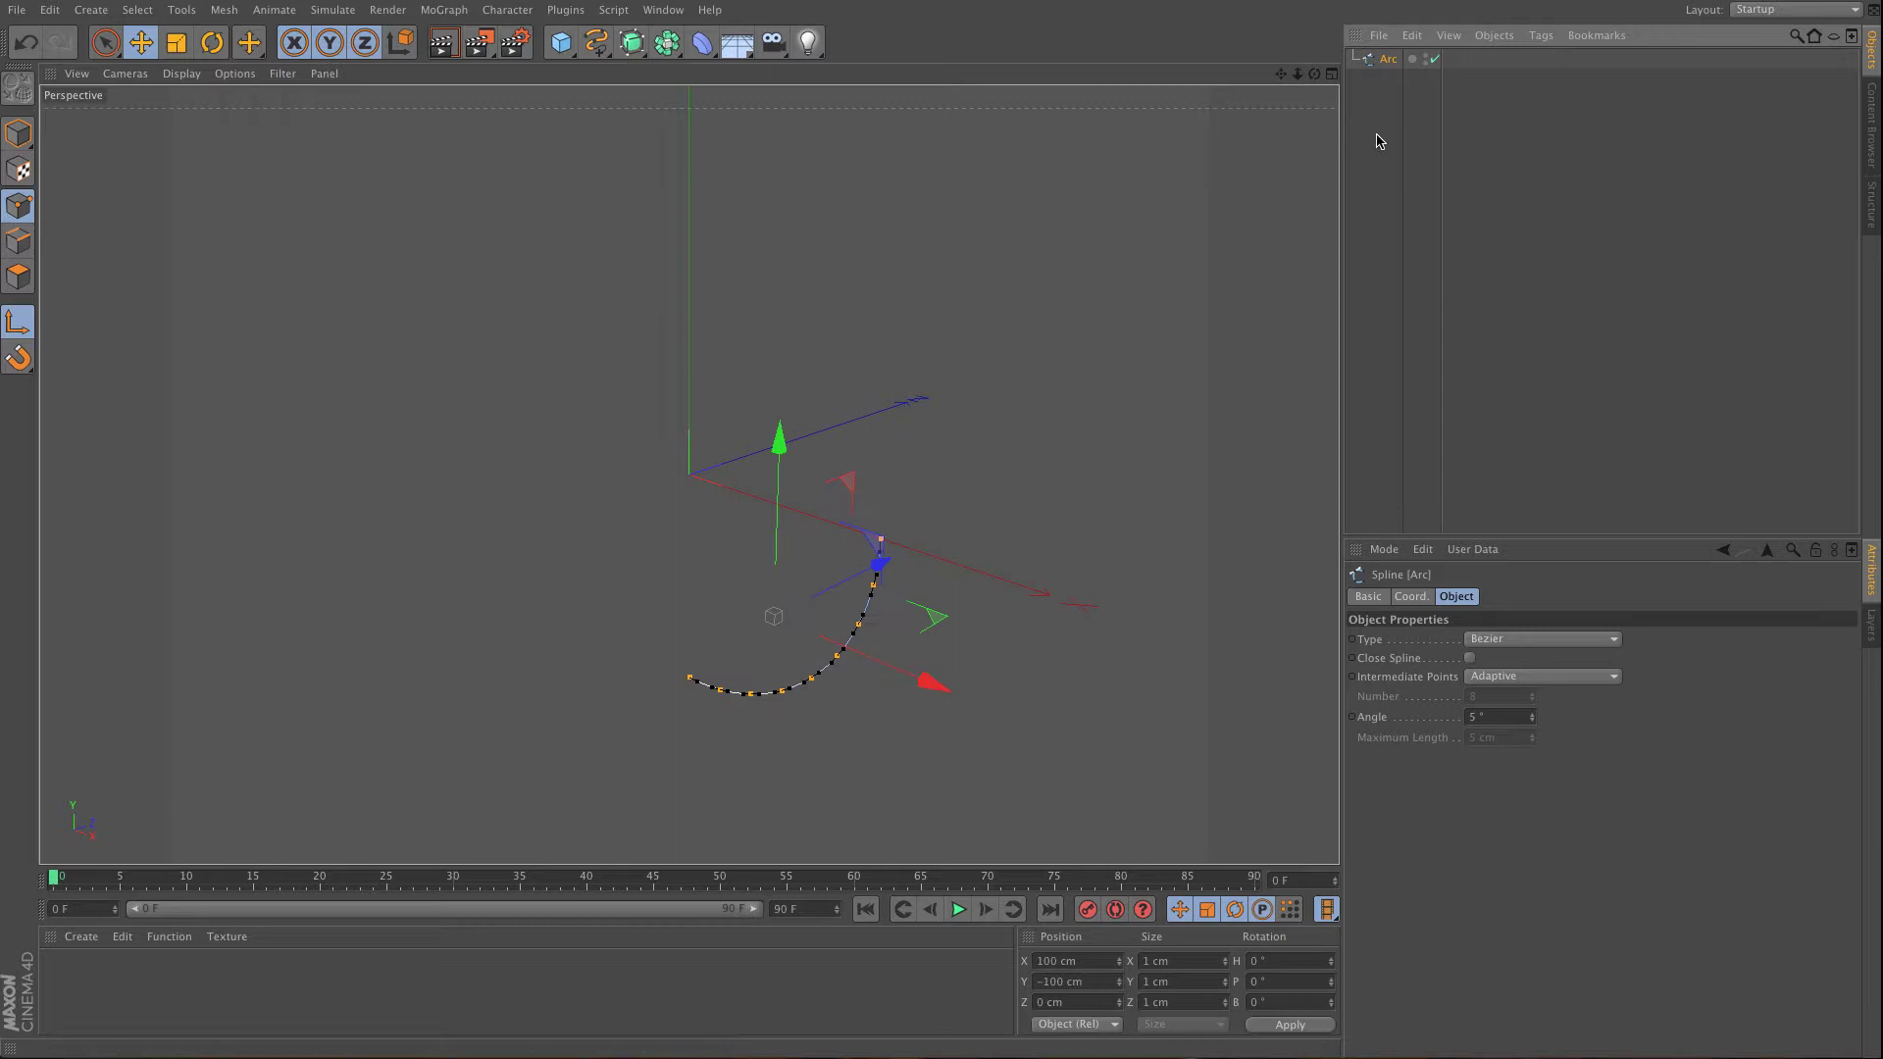
pyautogui.click(527, 12)
pyautogui.moveTo(544, 62)
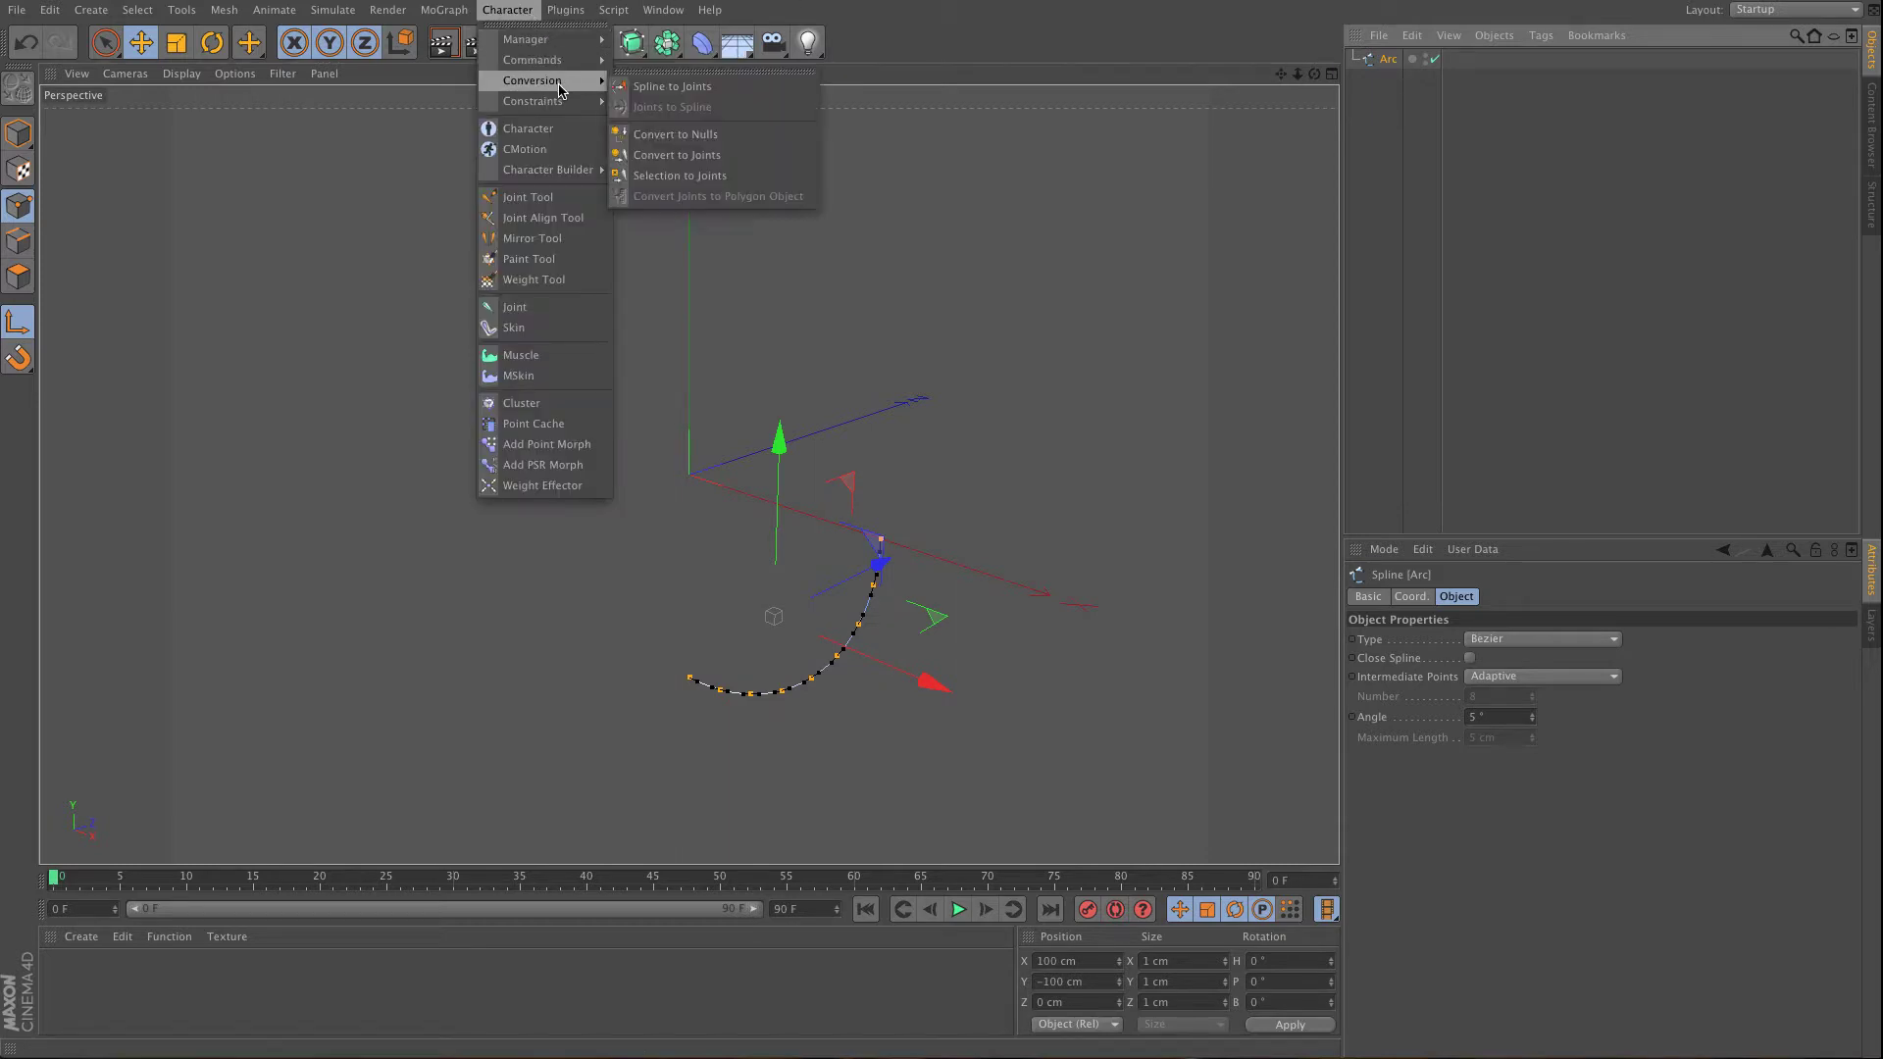
pyautogui.click(672, 86)
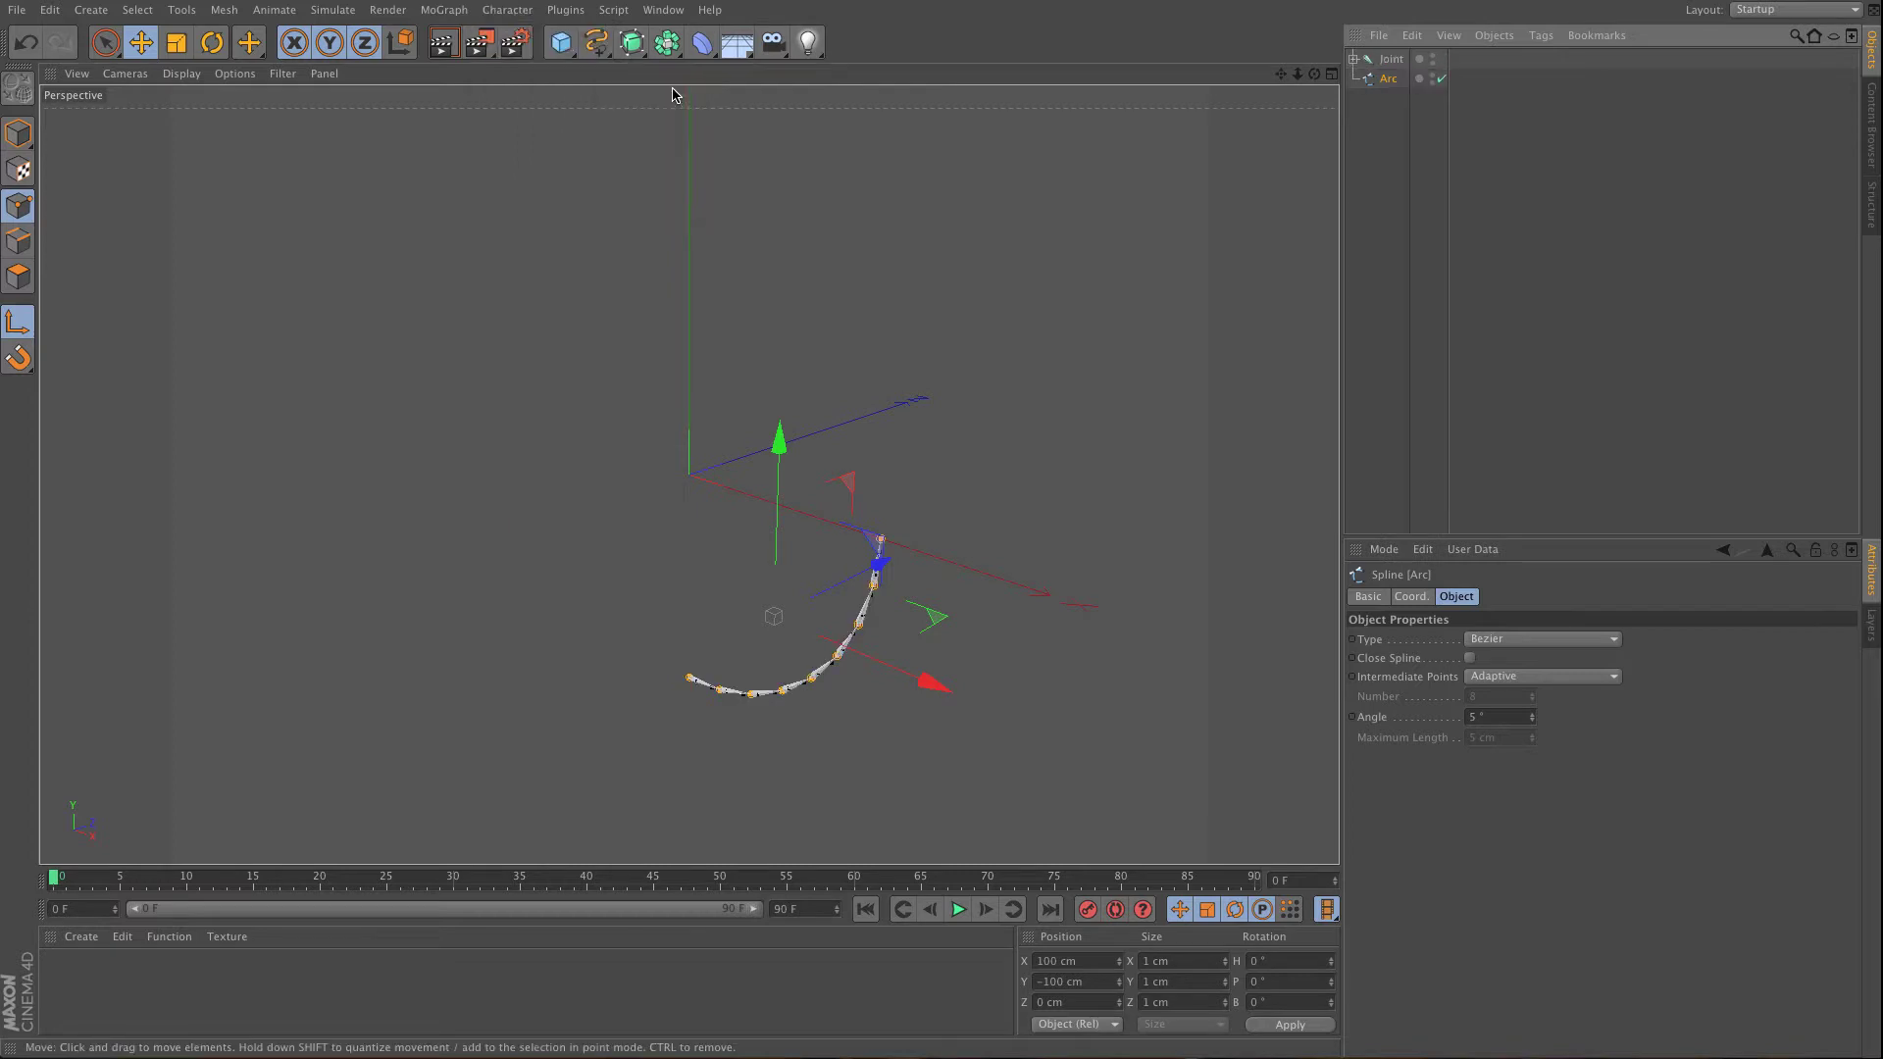
# - Check the Arc's point coordinates and expand the nested Joint hierarchy
pyautogui.moveTo(1314, 74); pyautogui.dragTo(1344, 59)
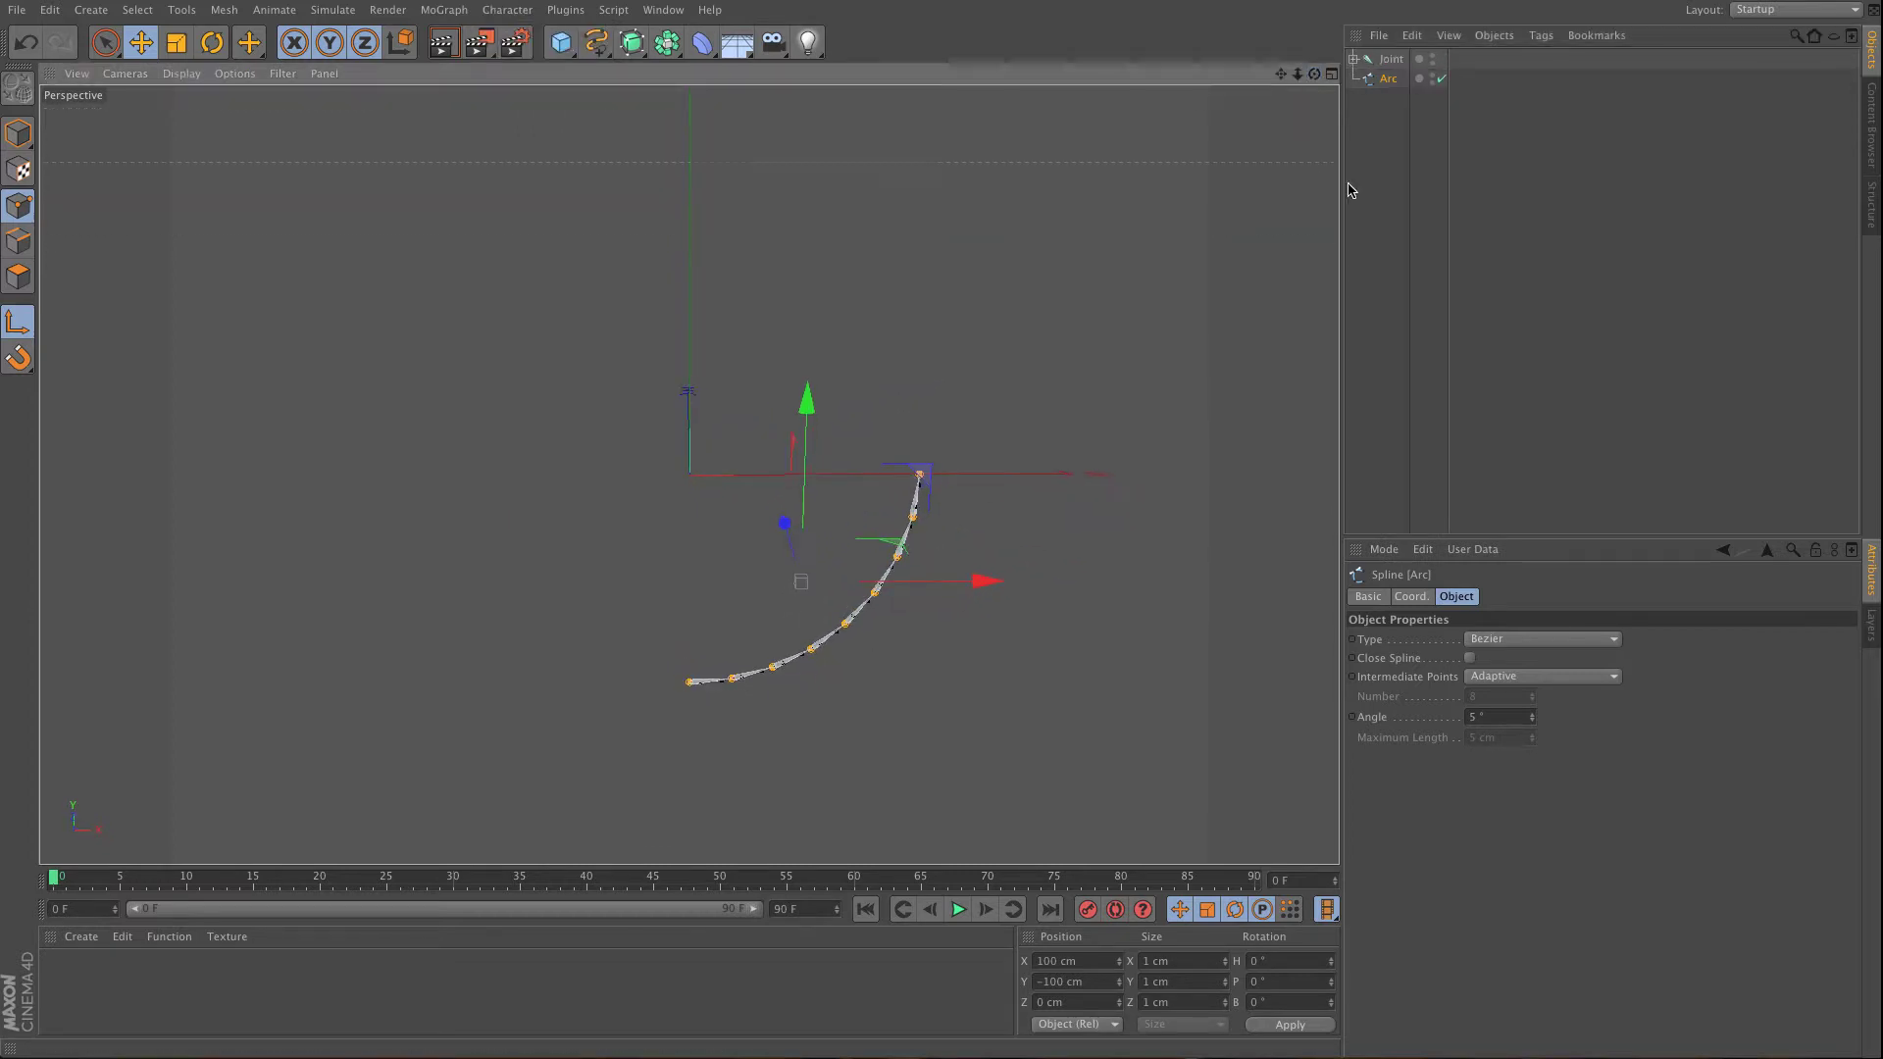
pyautogui.click(1373, 154)
pyautogui.click(1387, 79)
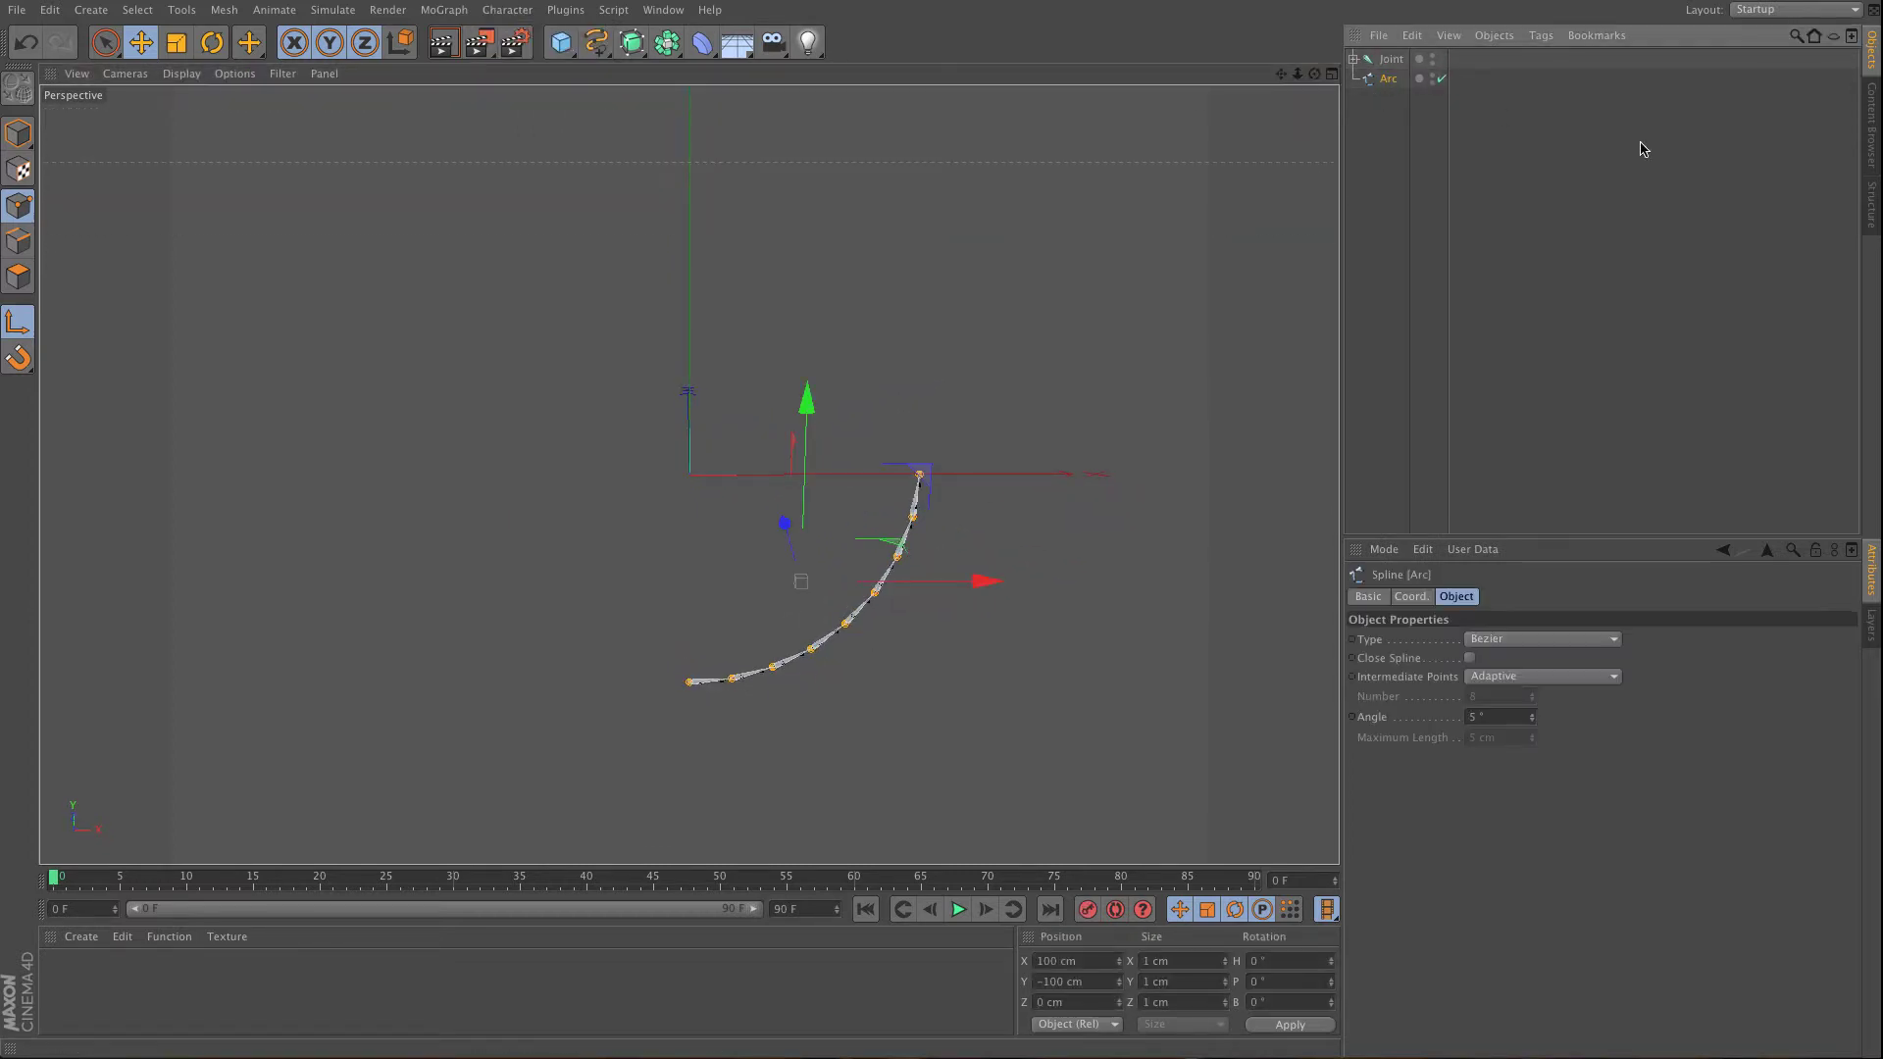
pyautogui.click(1871, 206)
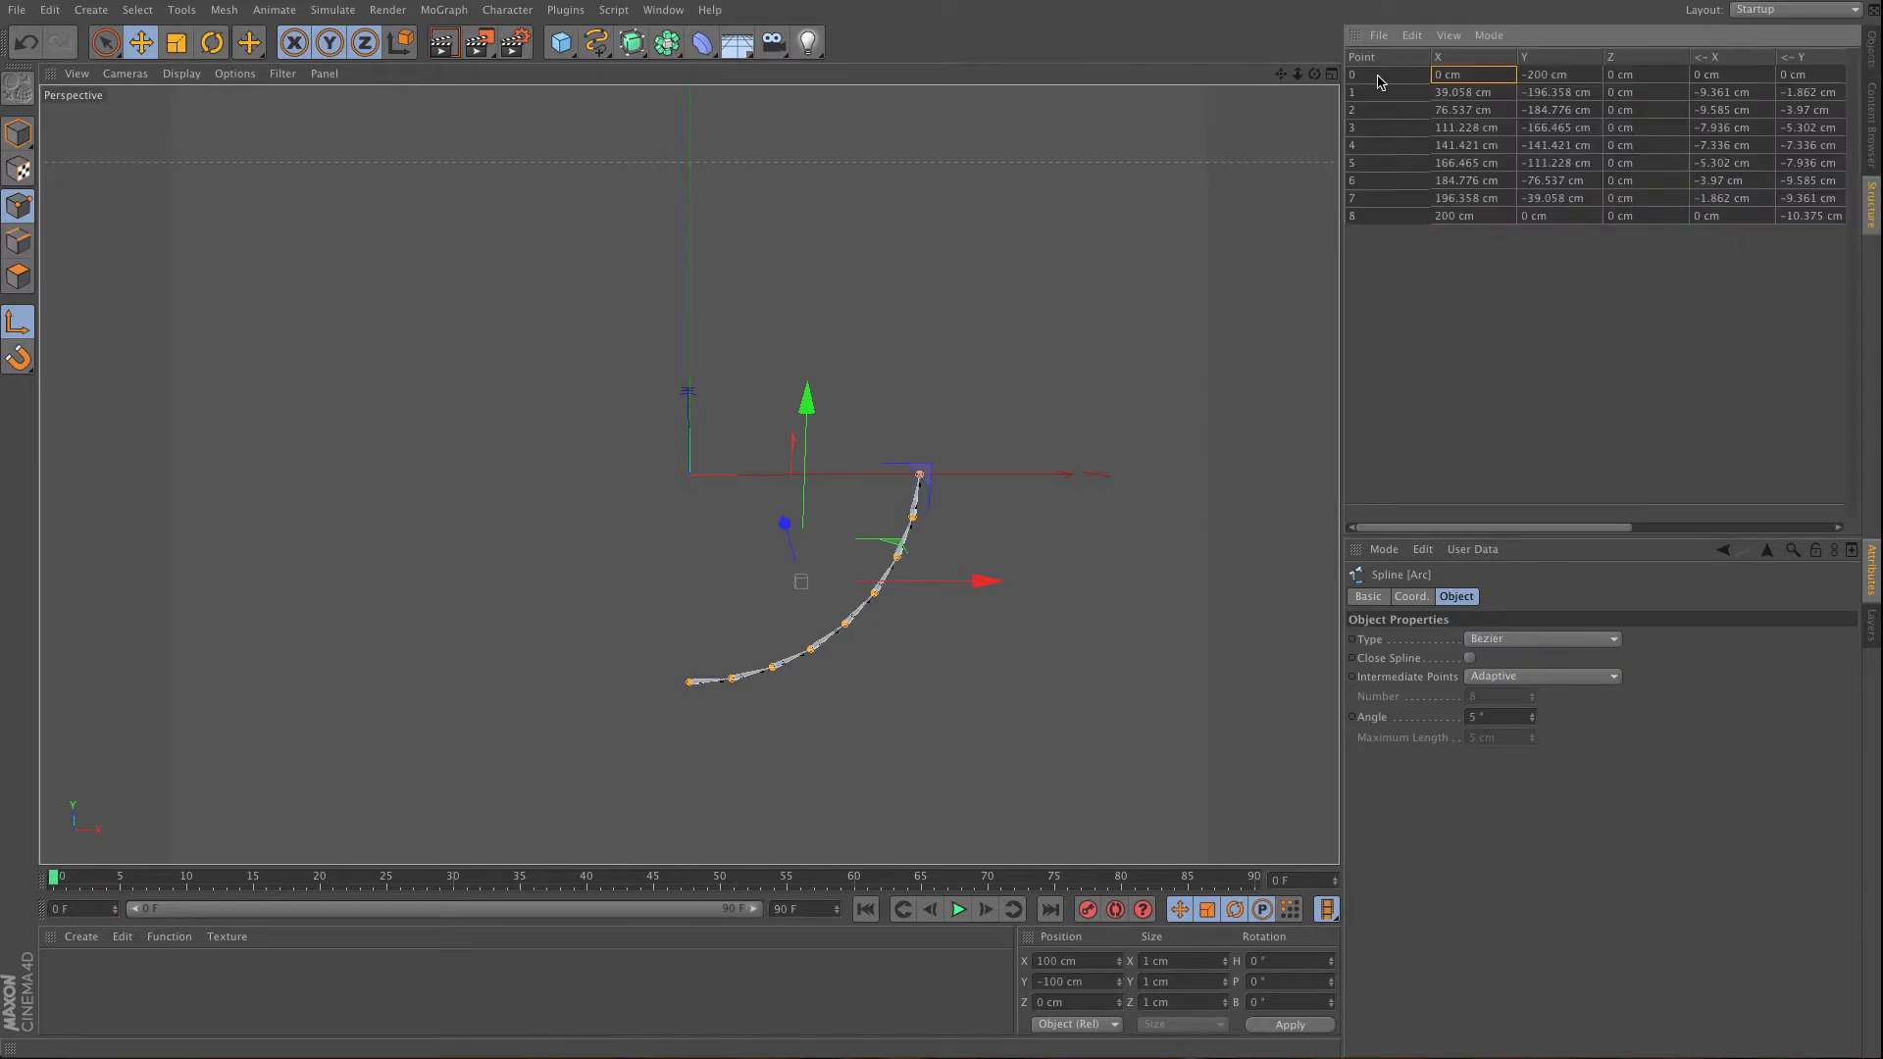
pyautogui.click(1874, 67)
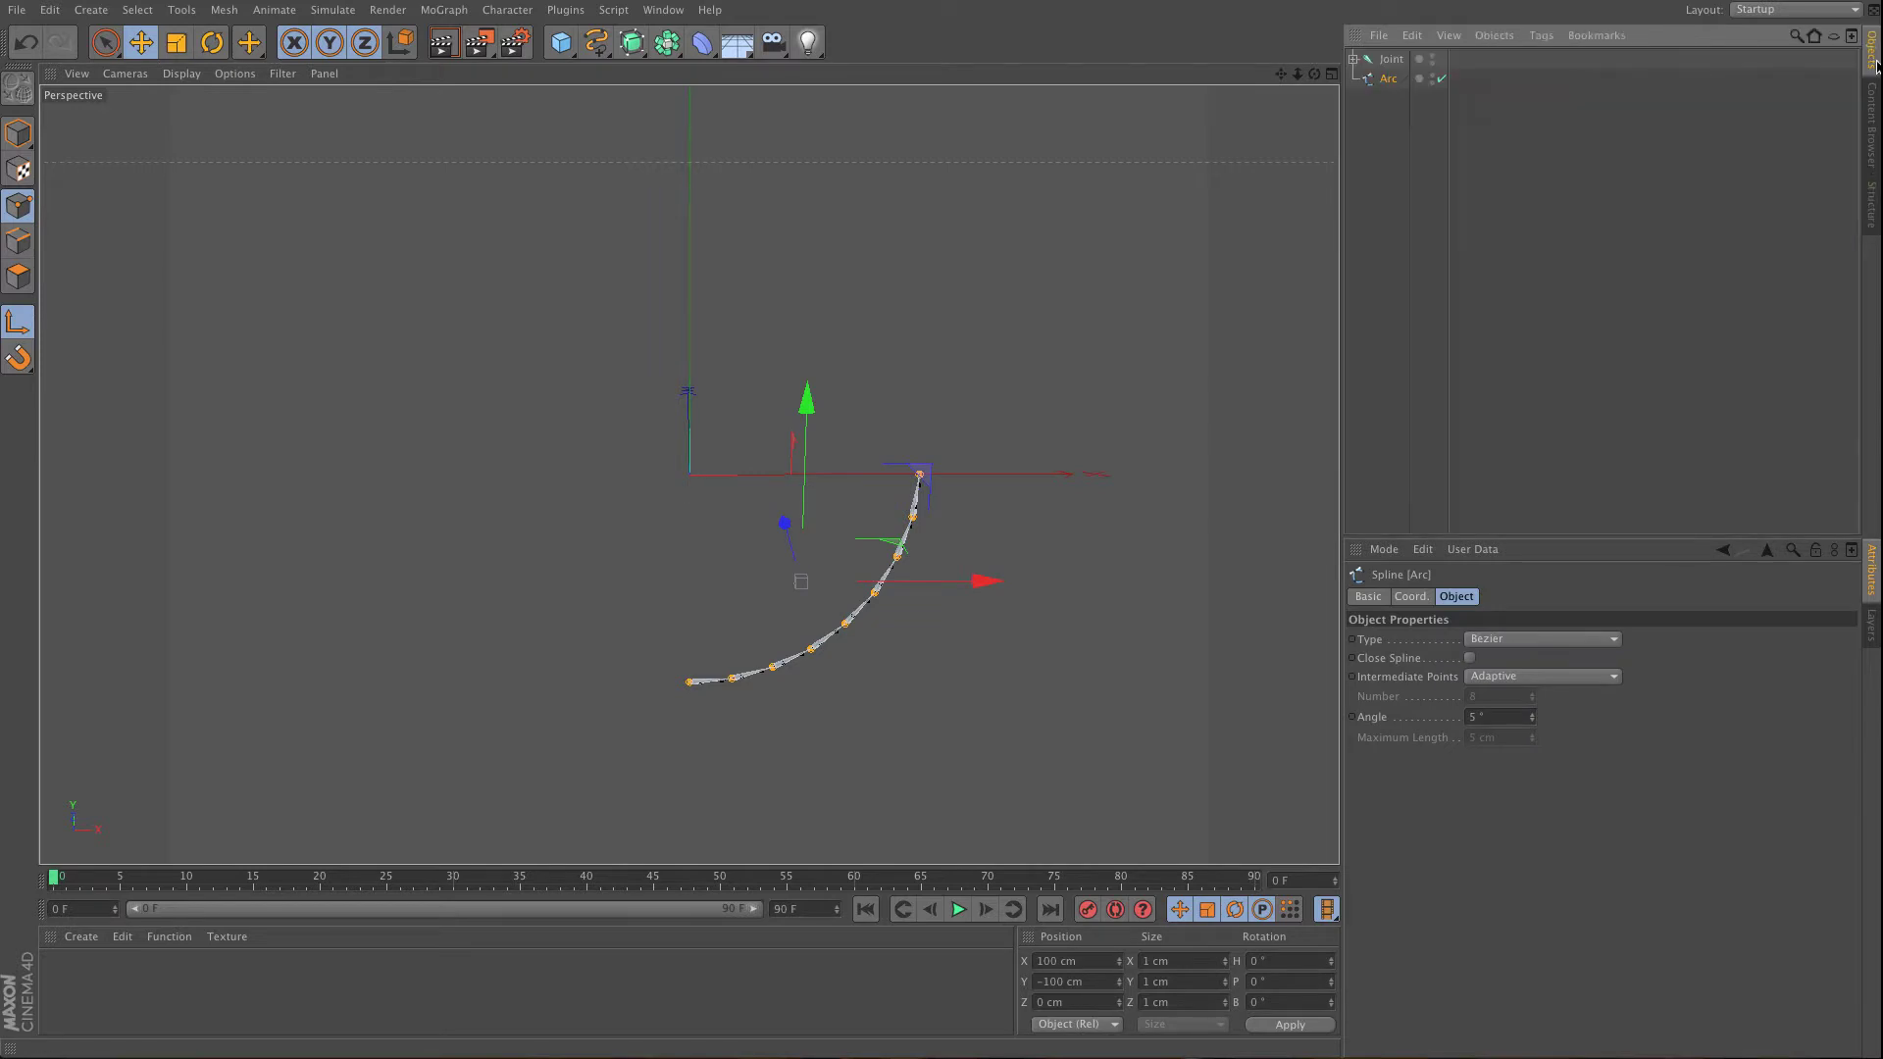
pyautogui.click(1356, 62)
pyautogui.click(1355, 60)
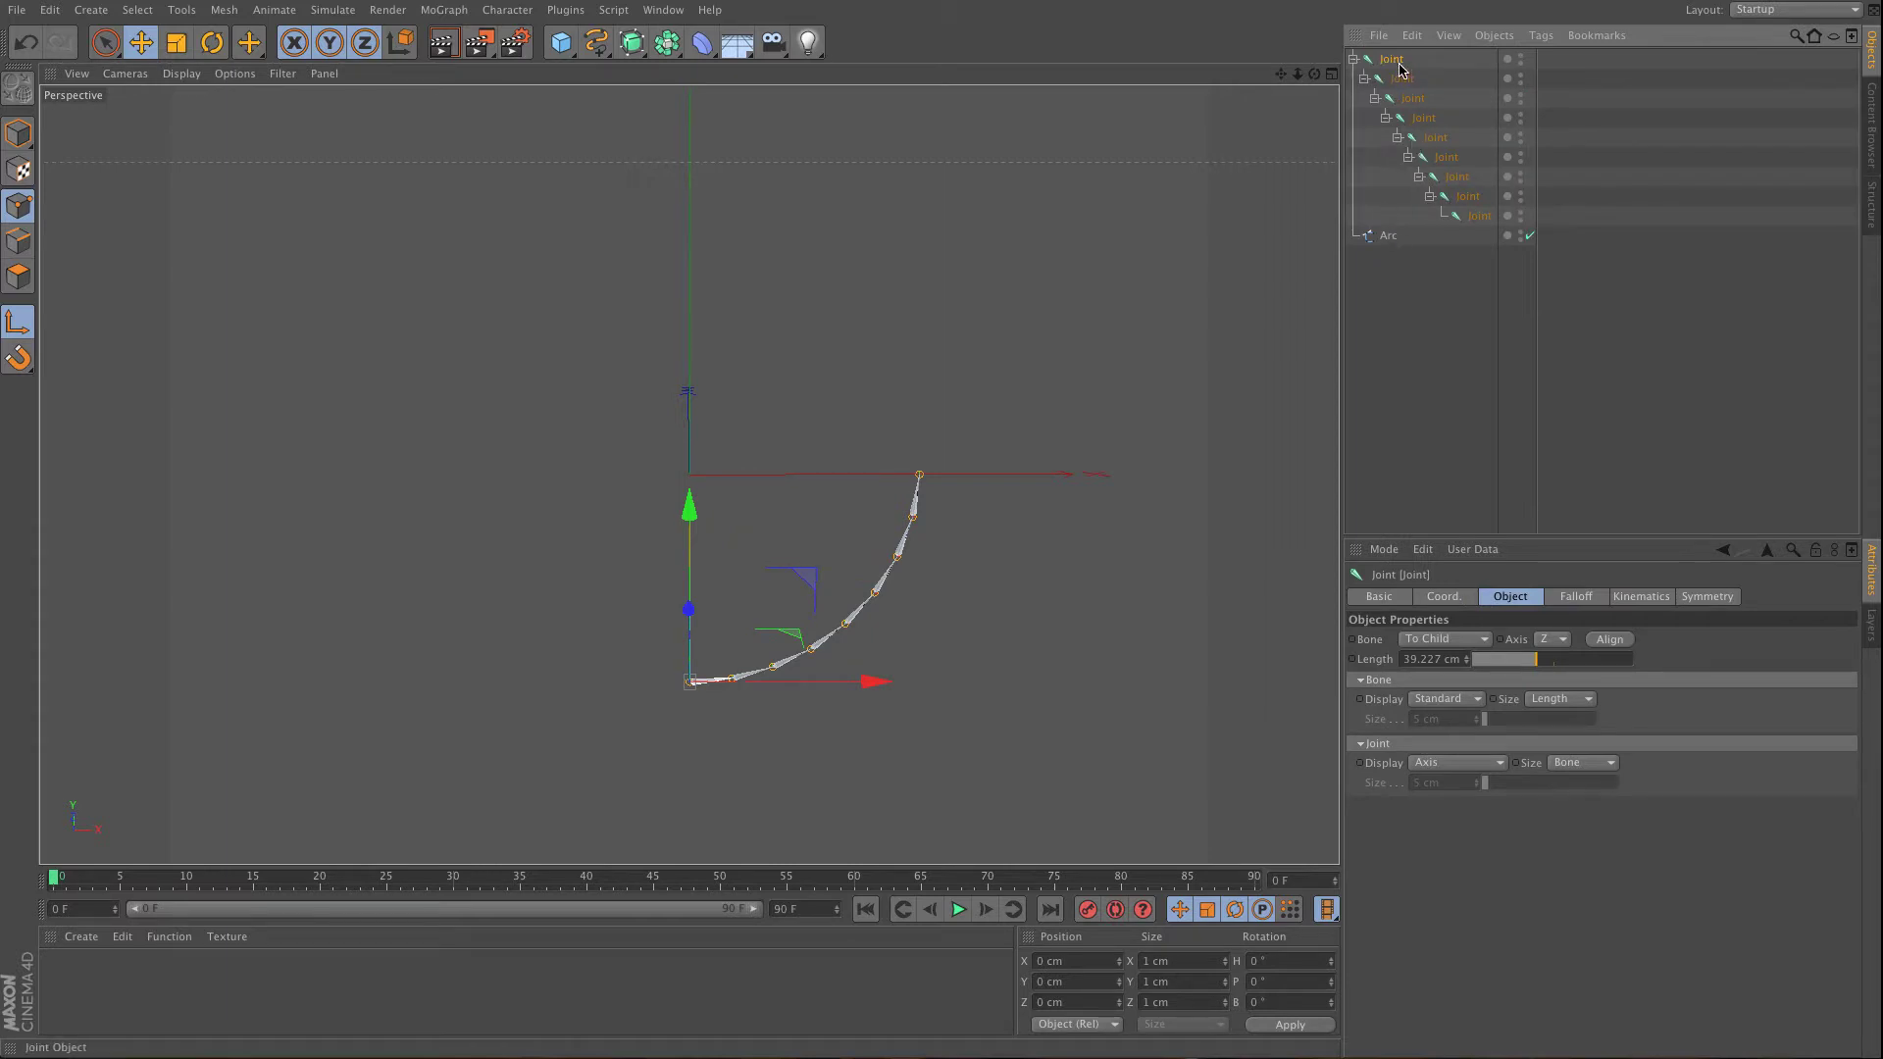
# - Group the joint chain under a null renamed 'Joint'
pyautogui.click(1354, 60)
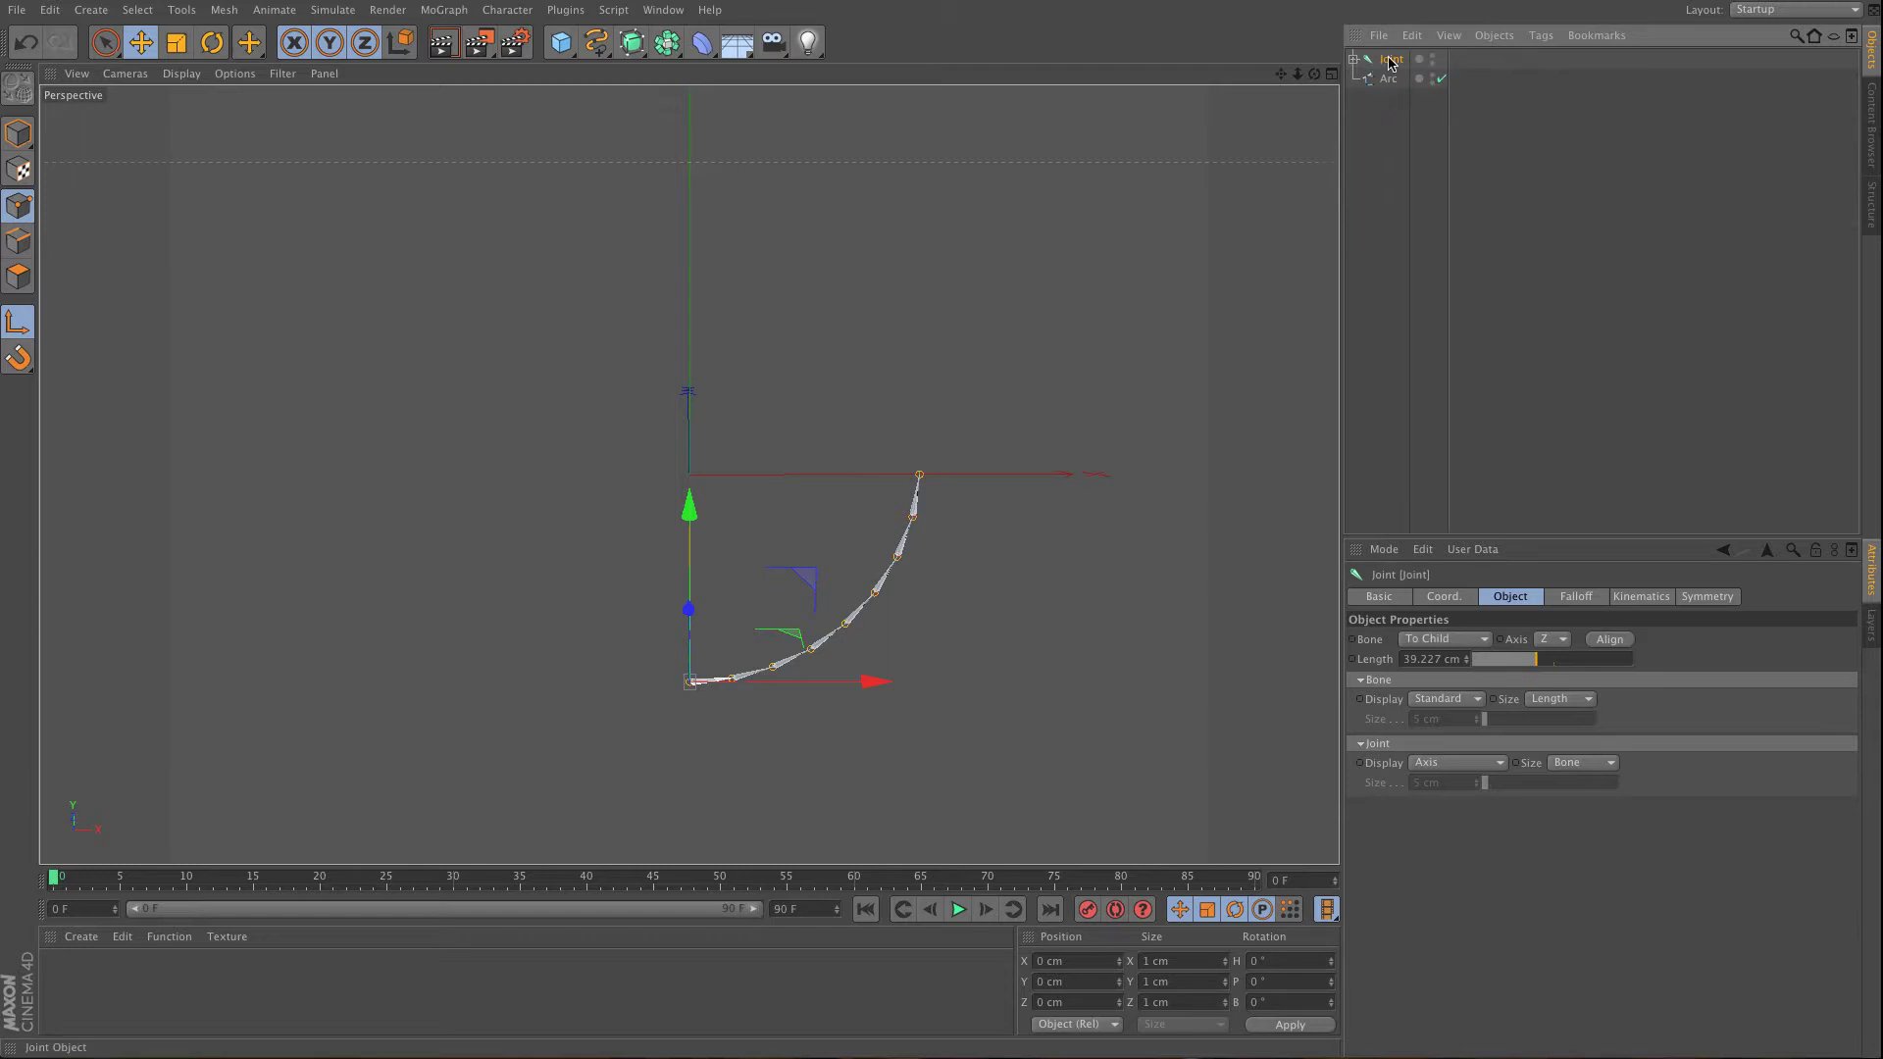
pyautogui.rightClick(1390, 64)
pyautogui.click(1394, 77)
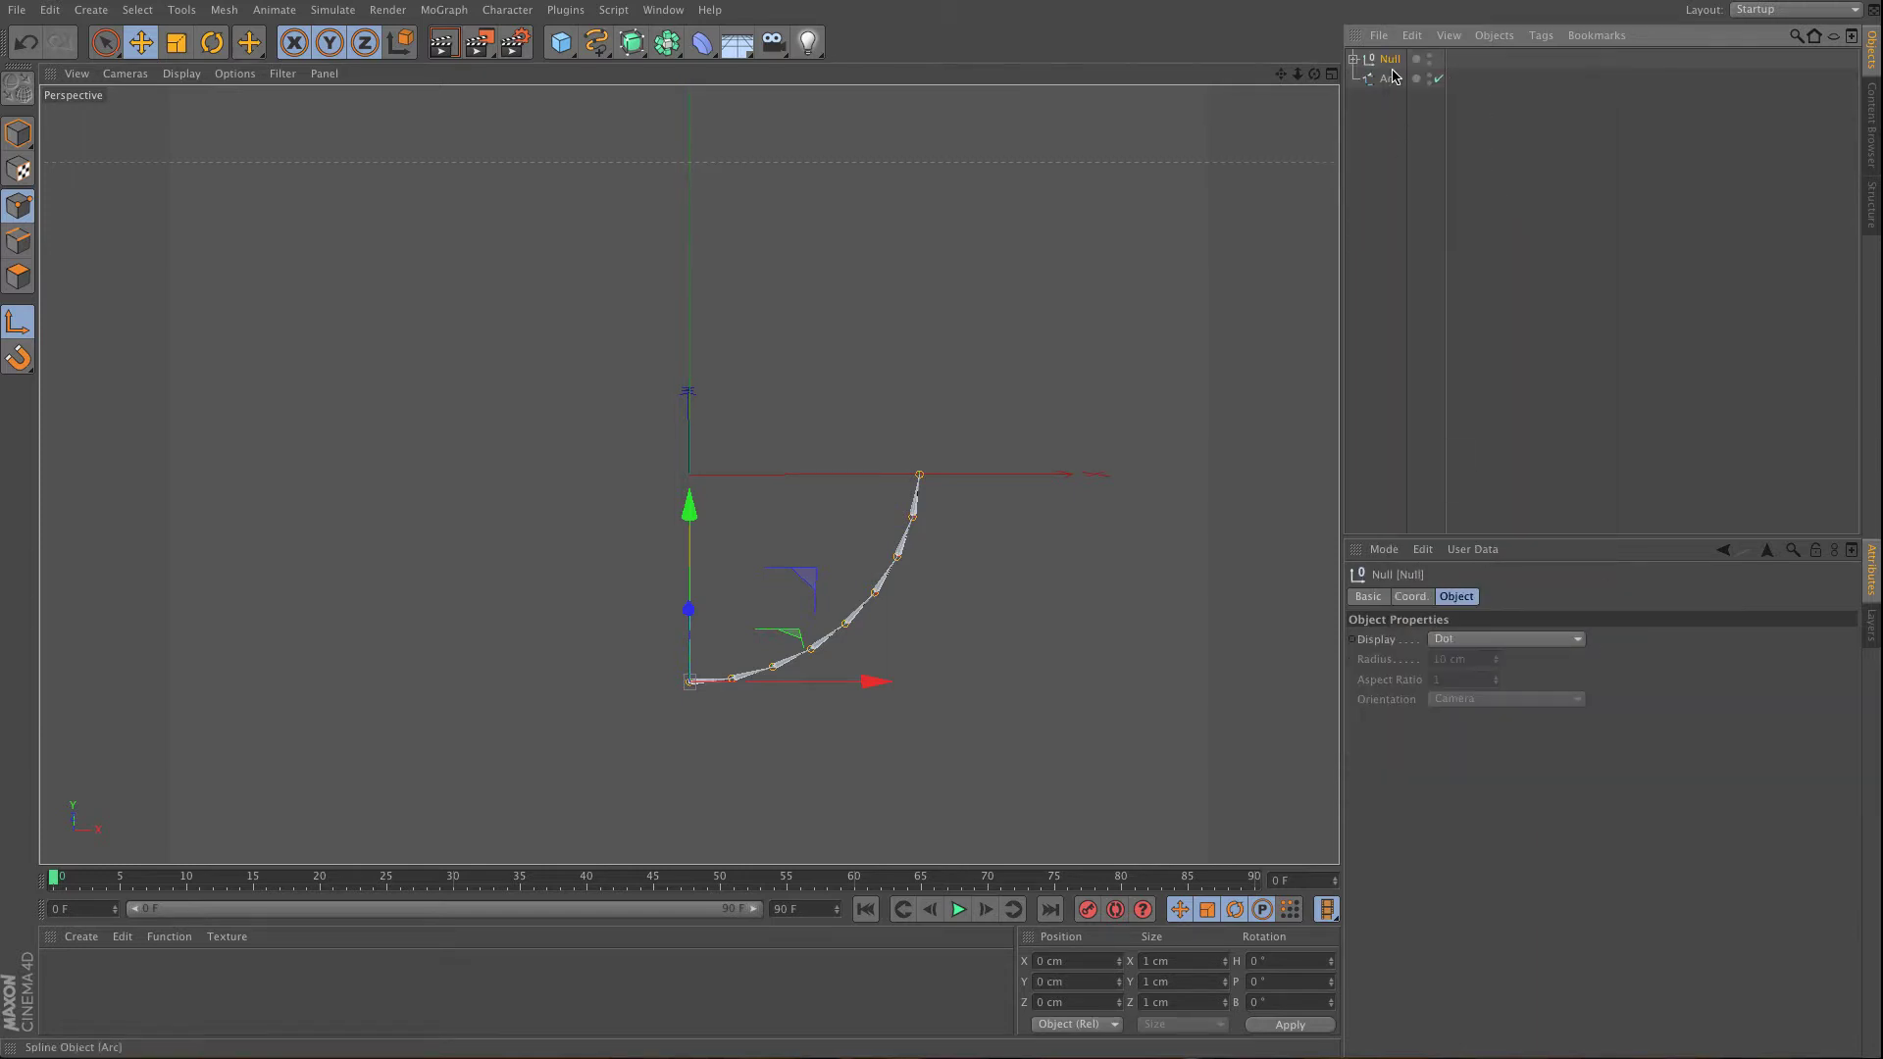
pyautogui.doubleClick(1391, 60)
pyautogui.write('Join')
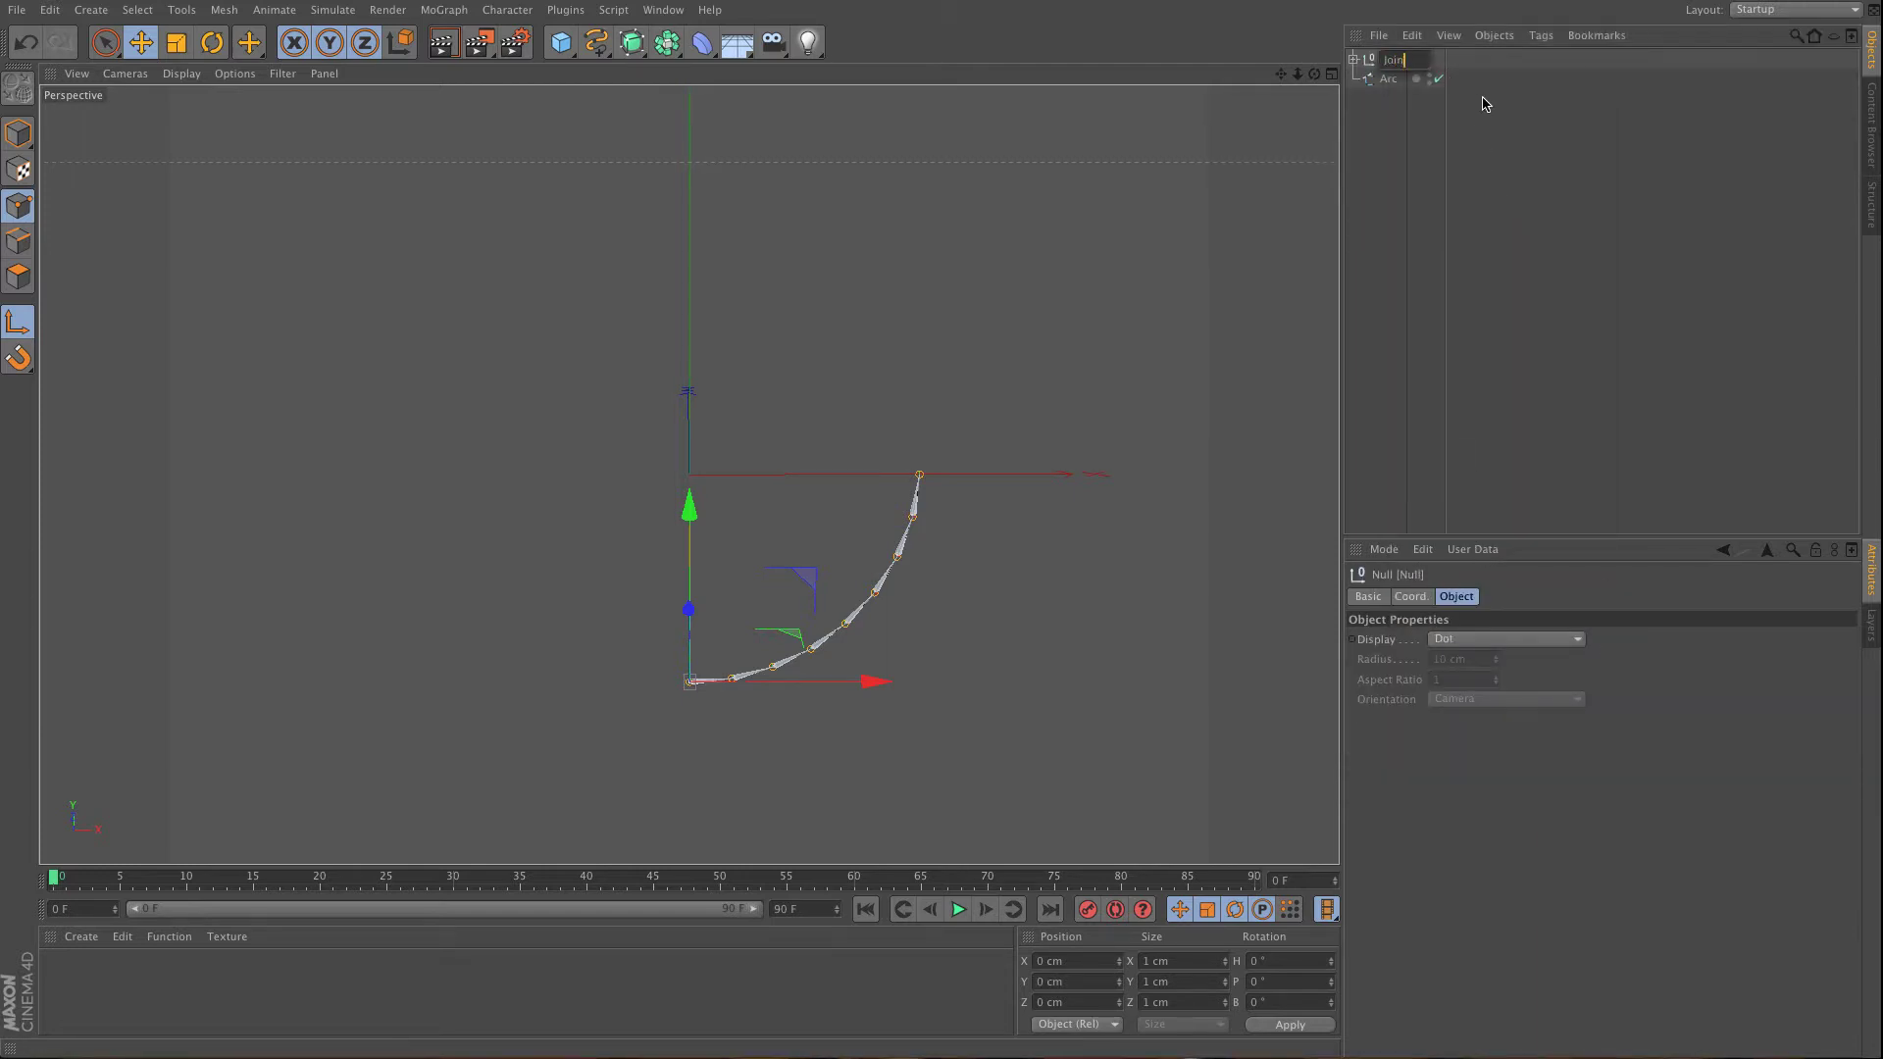
pyautogui.write('t')
pyautogui.press('Return')
# - Add an XPresso tag to the Joint null
pyautogui.rightClick(1390, 60)
pyautogui.moveTo(1500, 66)
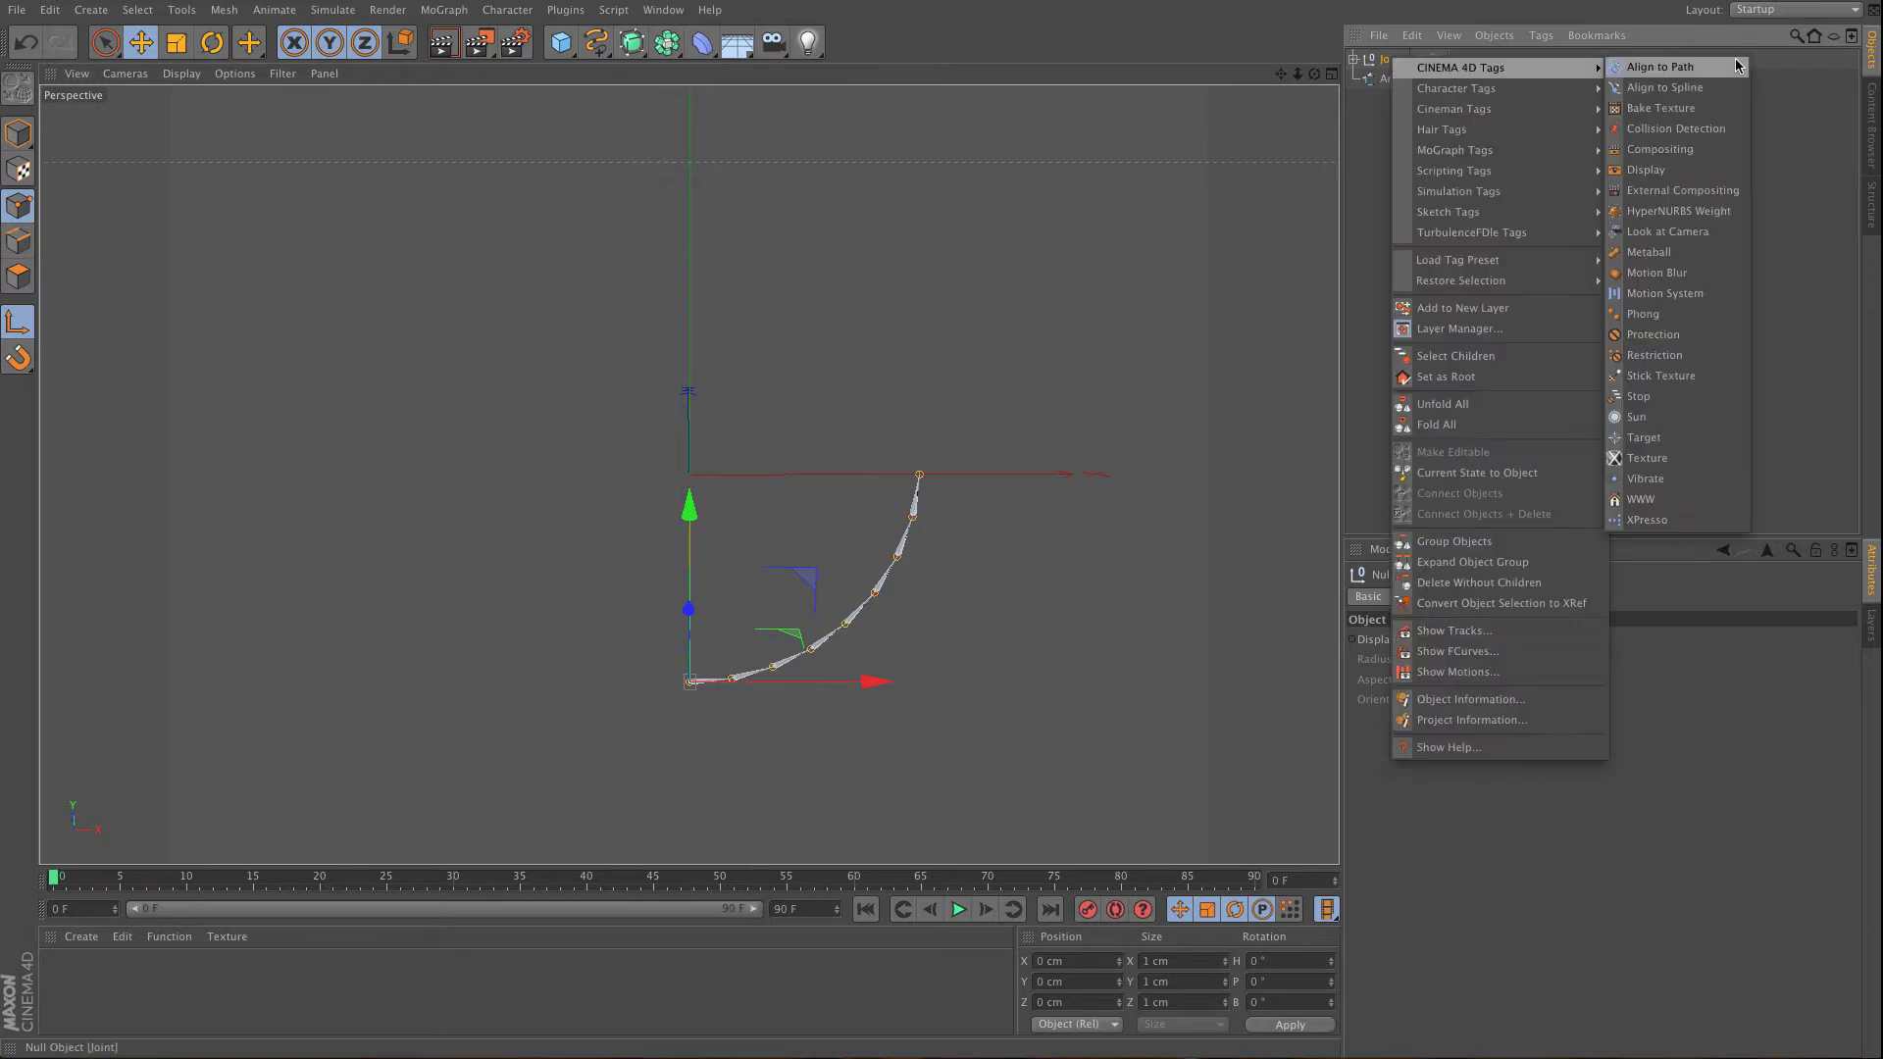
pyautogui.click(1647, 520)
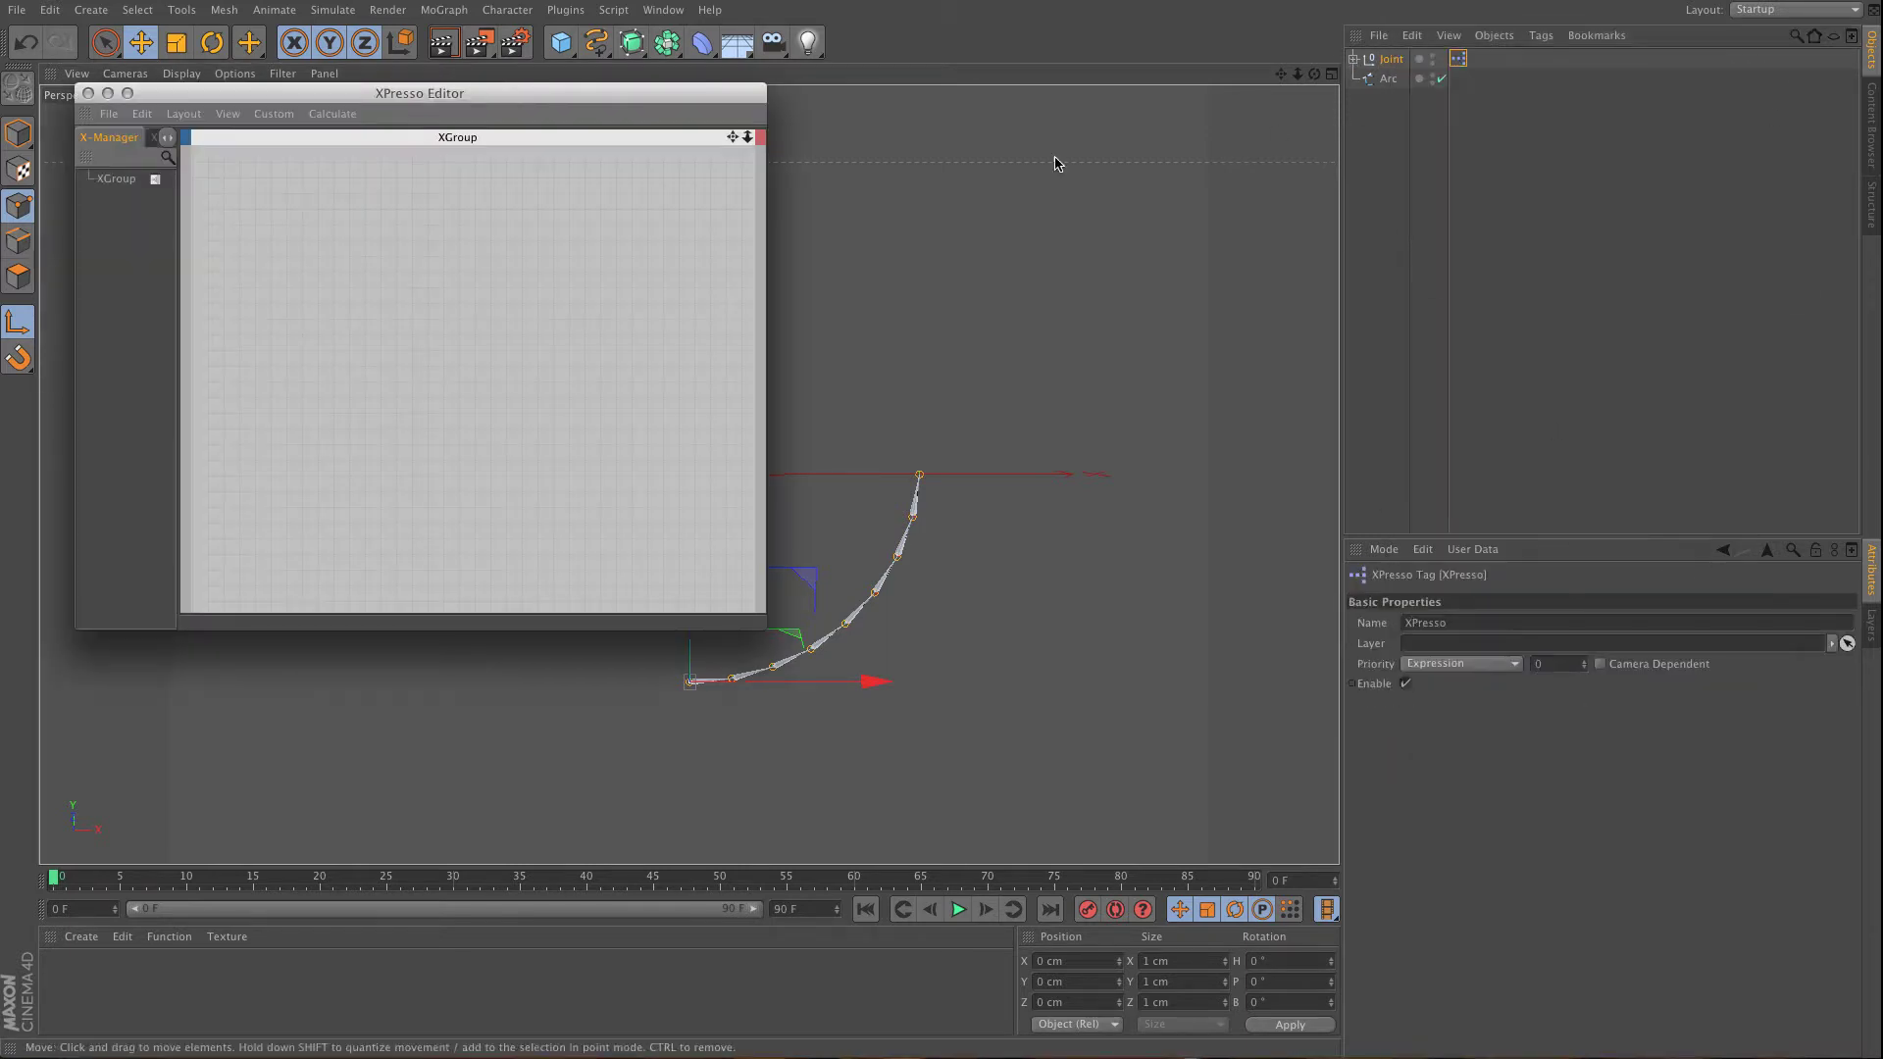
# - Add a Hierarchy iterator node to the XPresso graph
pyautogui.moveTo(619, 98); pyautogui.dragTo(1198, 245)
pyautogui.rightClick(1121, 350)
pyautogui.moveTo(1144, 354)
pyautogui.moveTo(1314, 353)
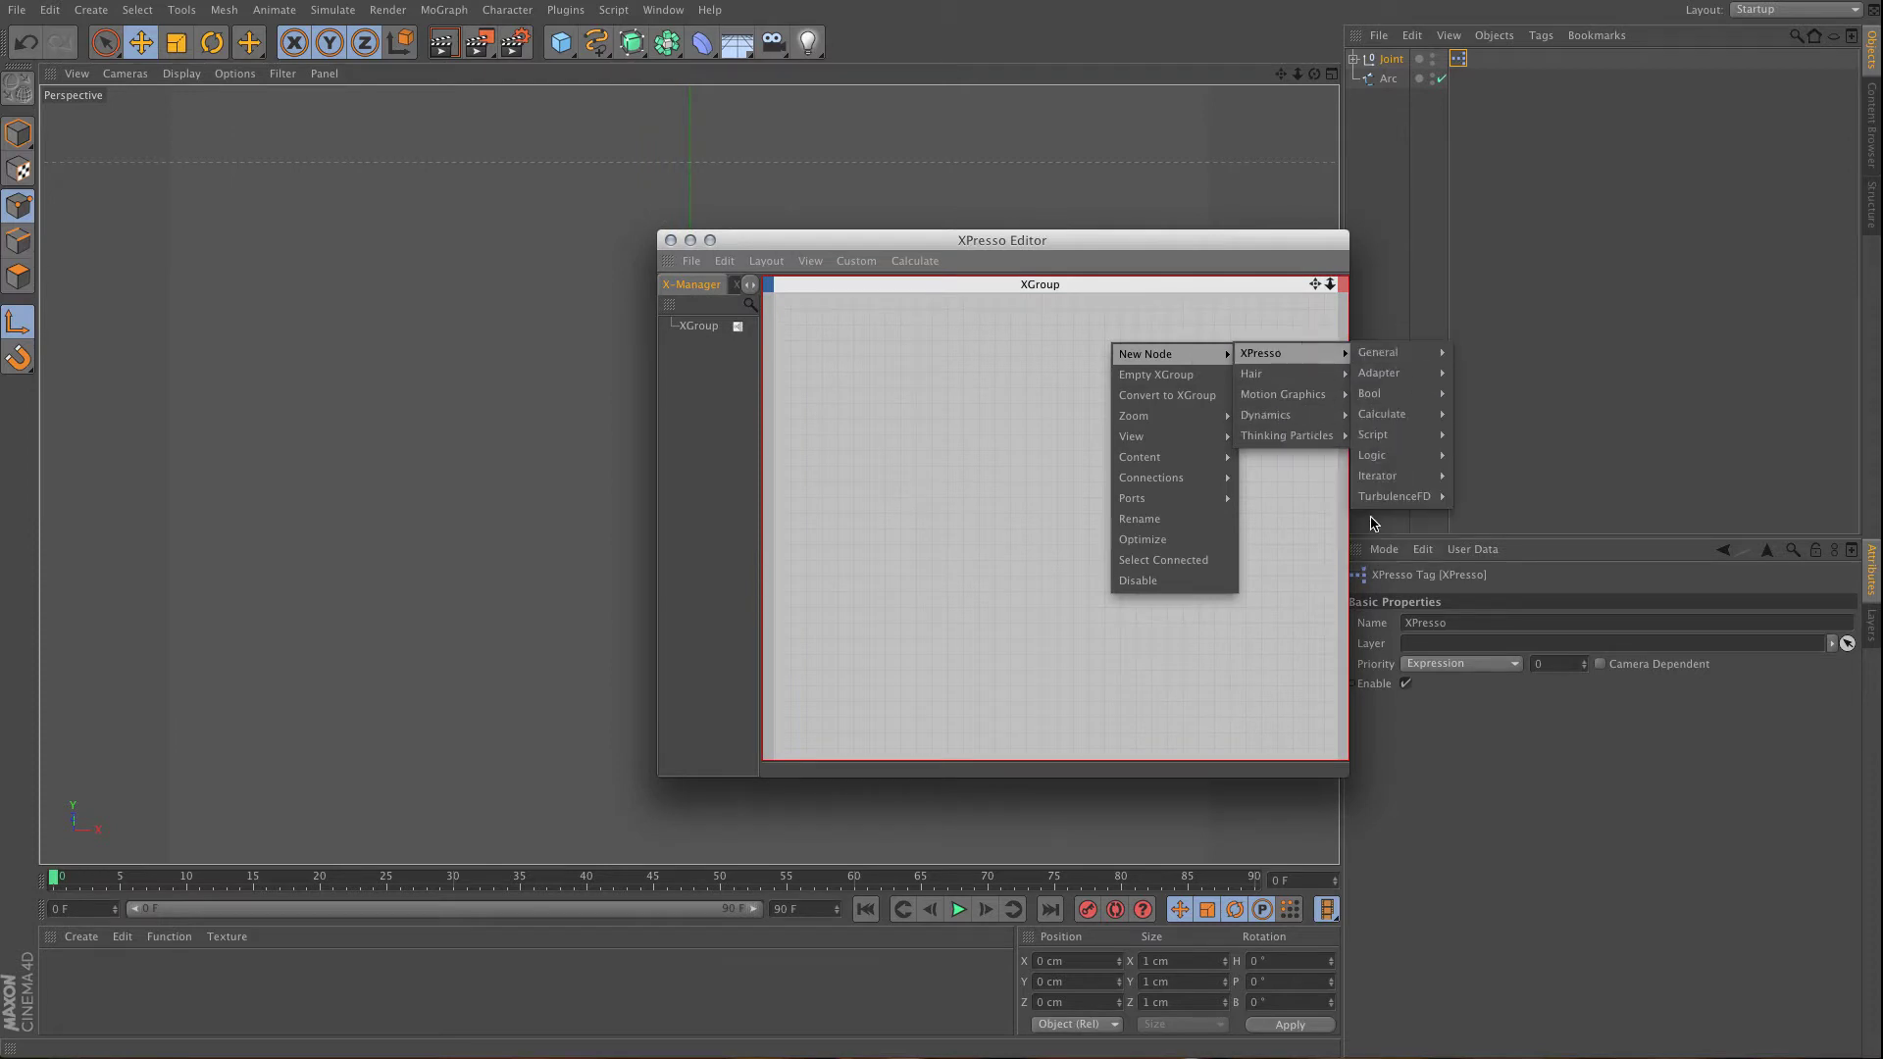
pyautogui.moveTo(1385, 490)
pyautogui.click(1471, 476)
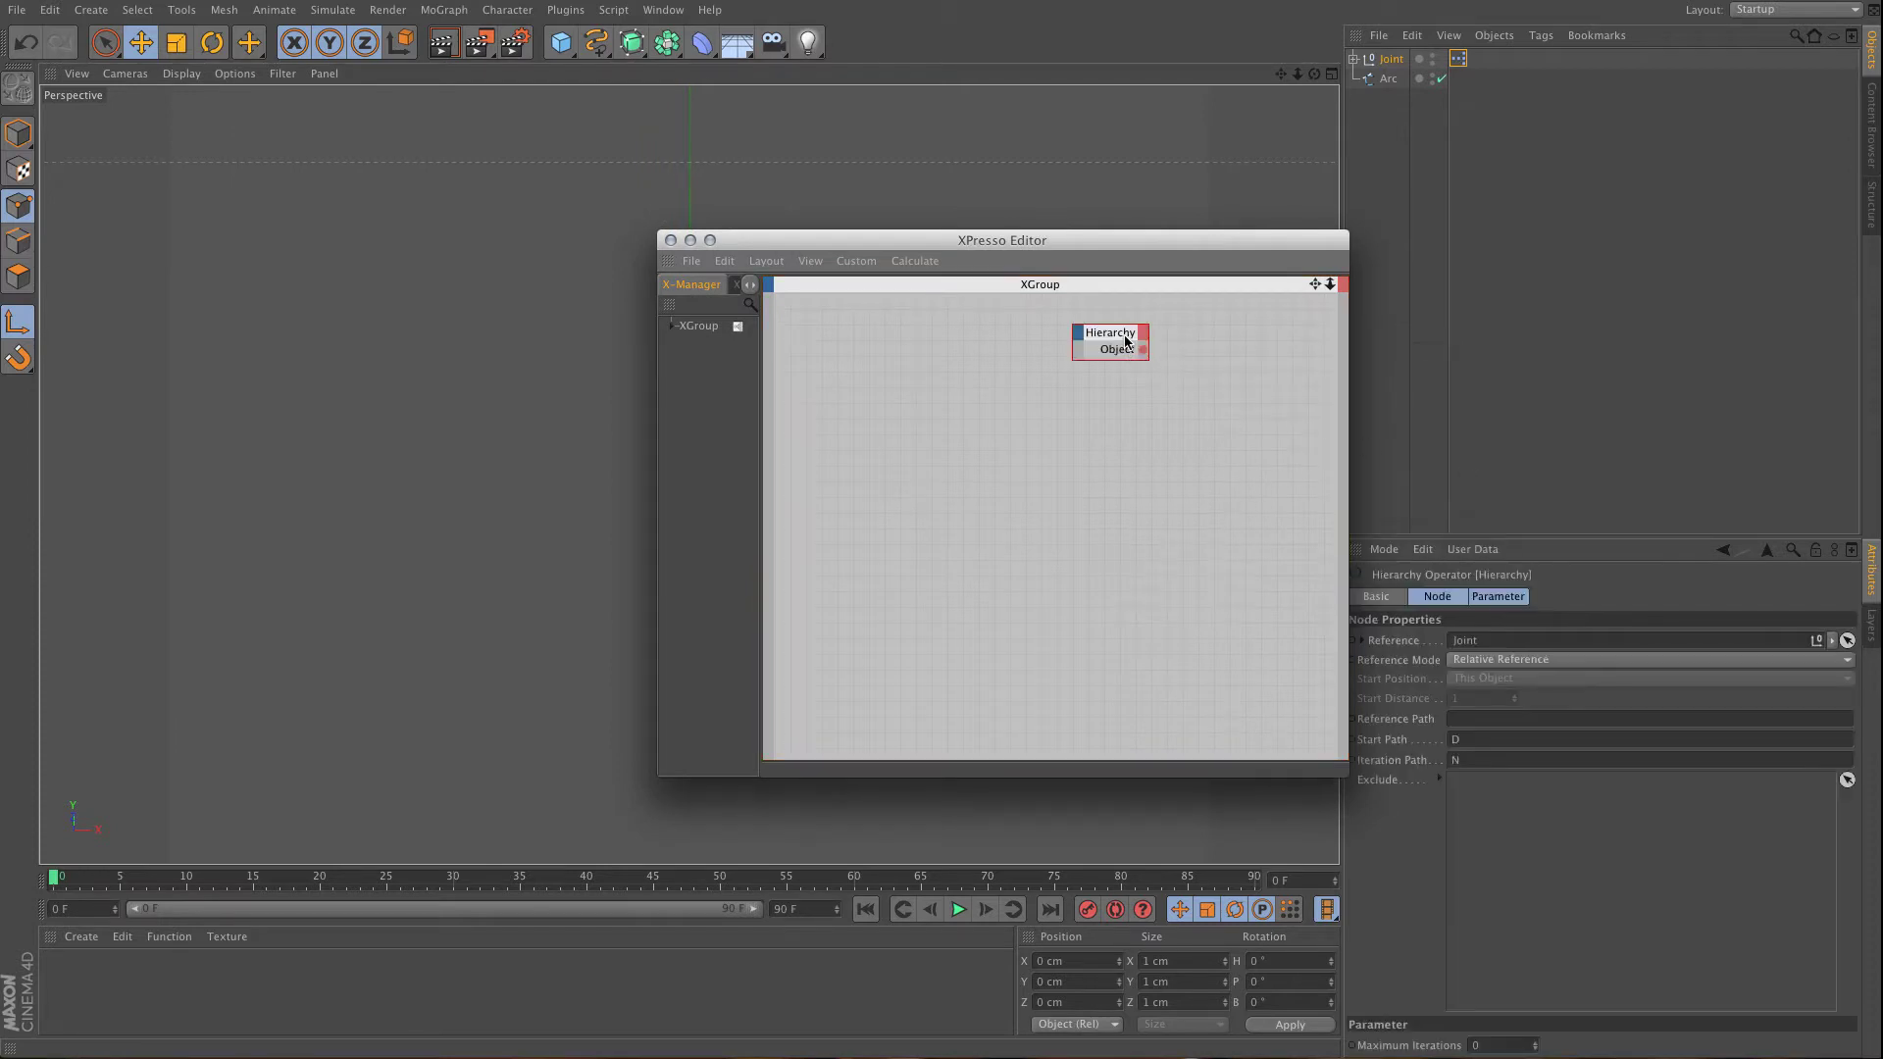
pyautogui.moveTo(1108, 338); pyautogui.dragTo(1020, 407)
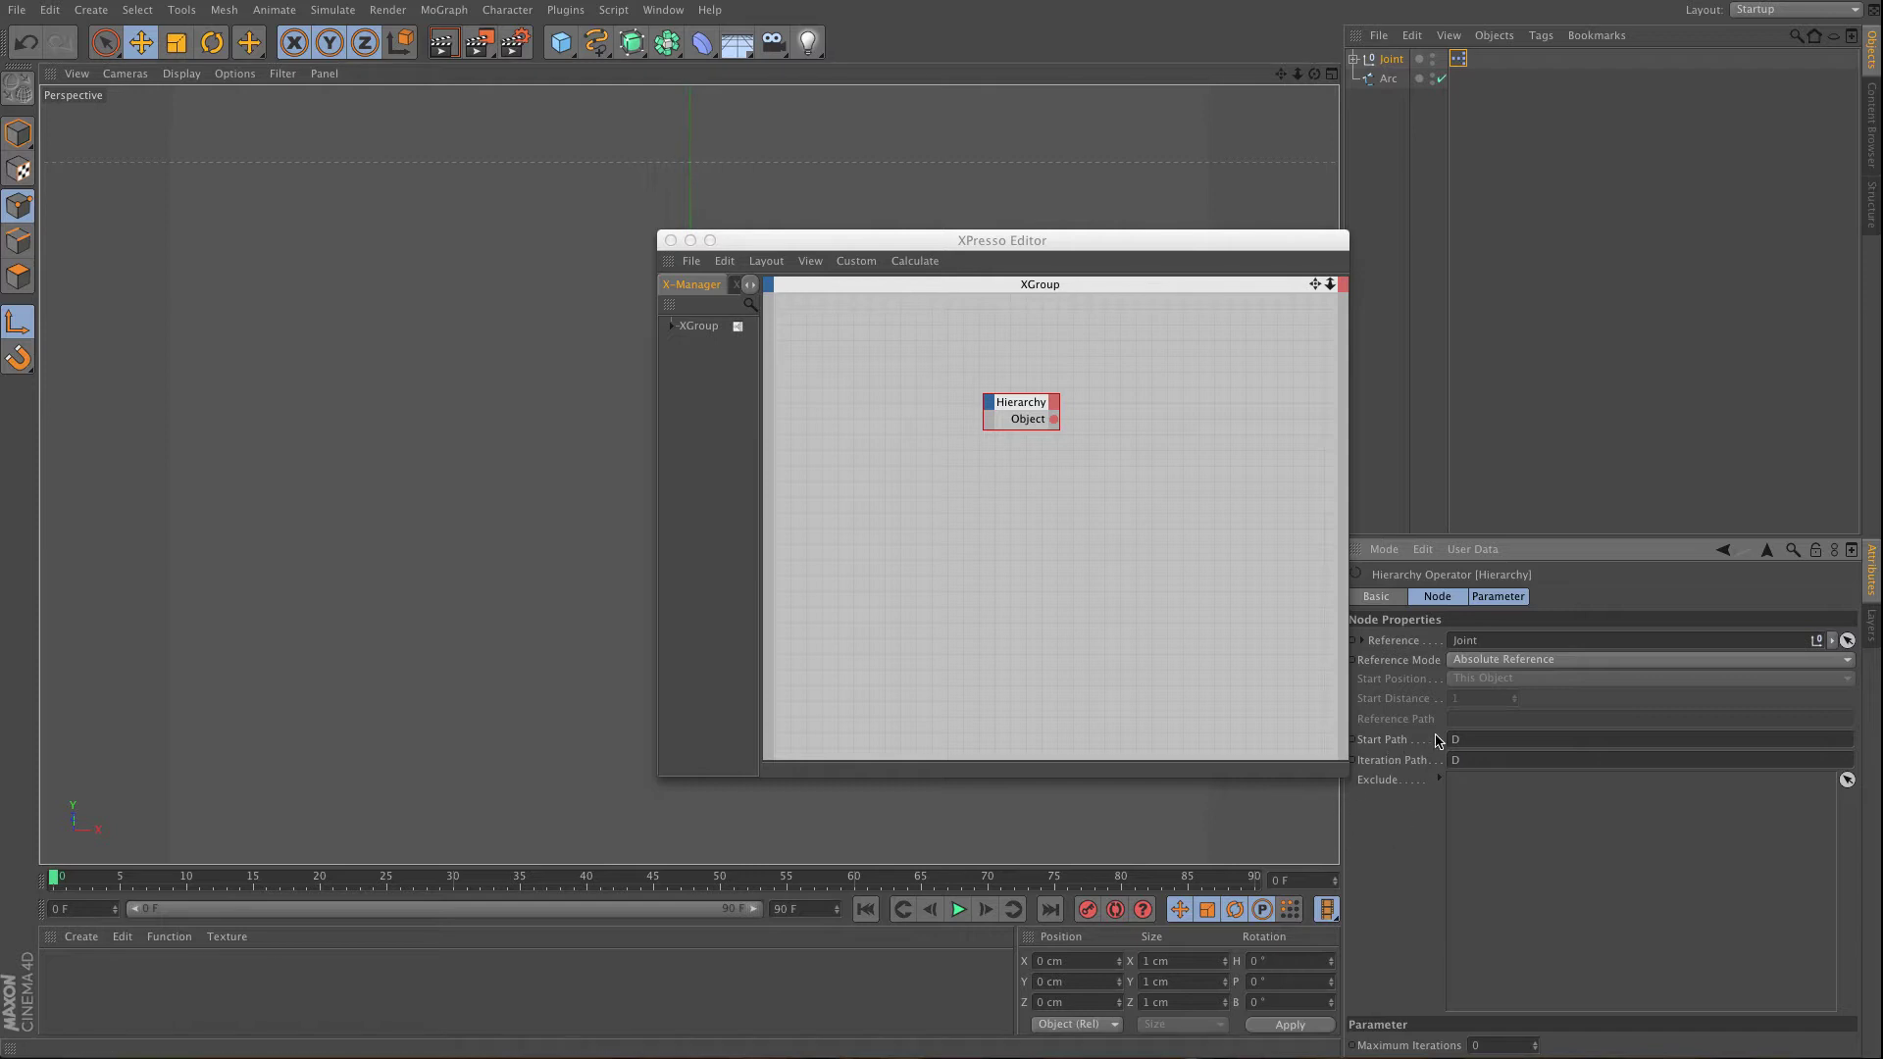
# - Add a Point node to the XPresso graph
pyautogui.moveTo(1189, 240); pyautogui.dragTo(1028, 235)
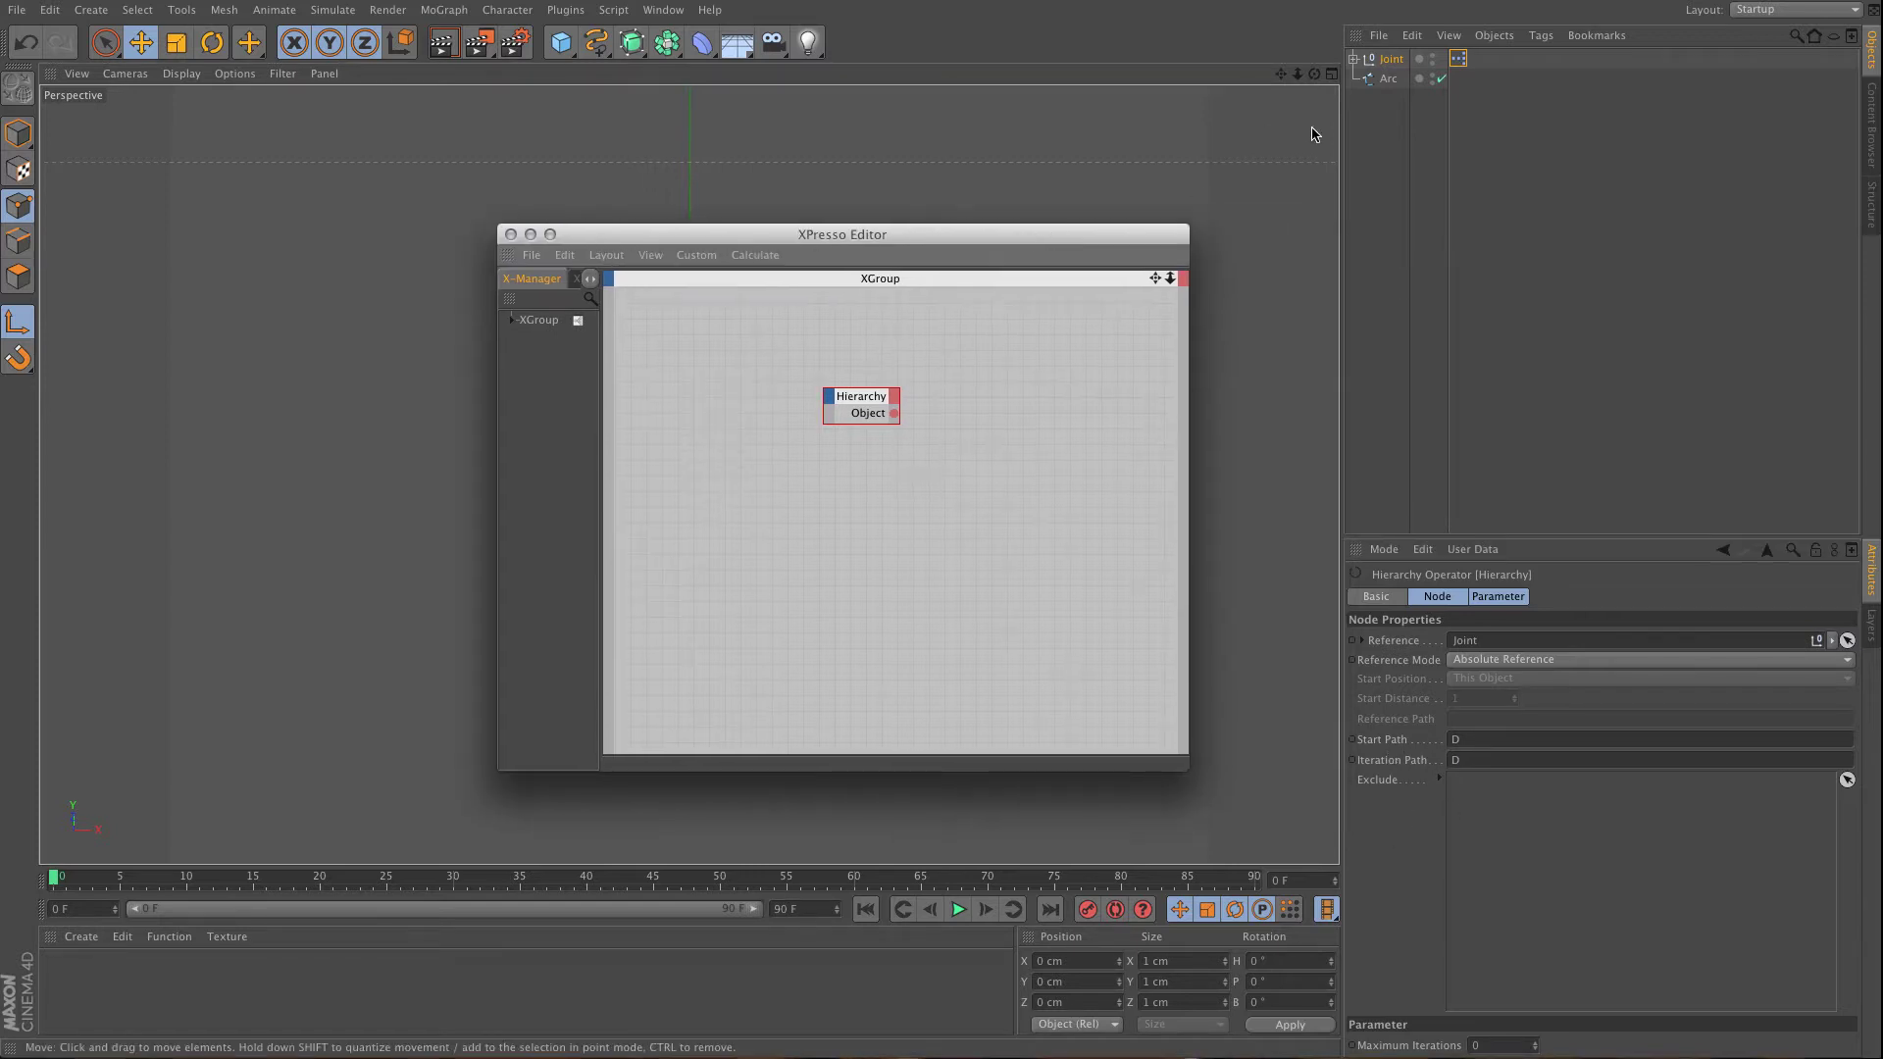
pyautogui.rightClick(958, 369)
pyautogui.moveTo(992, 377)
pyautogui.moveTo(1108, 376)
pyautogui.moveTo(1225, 375)
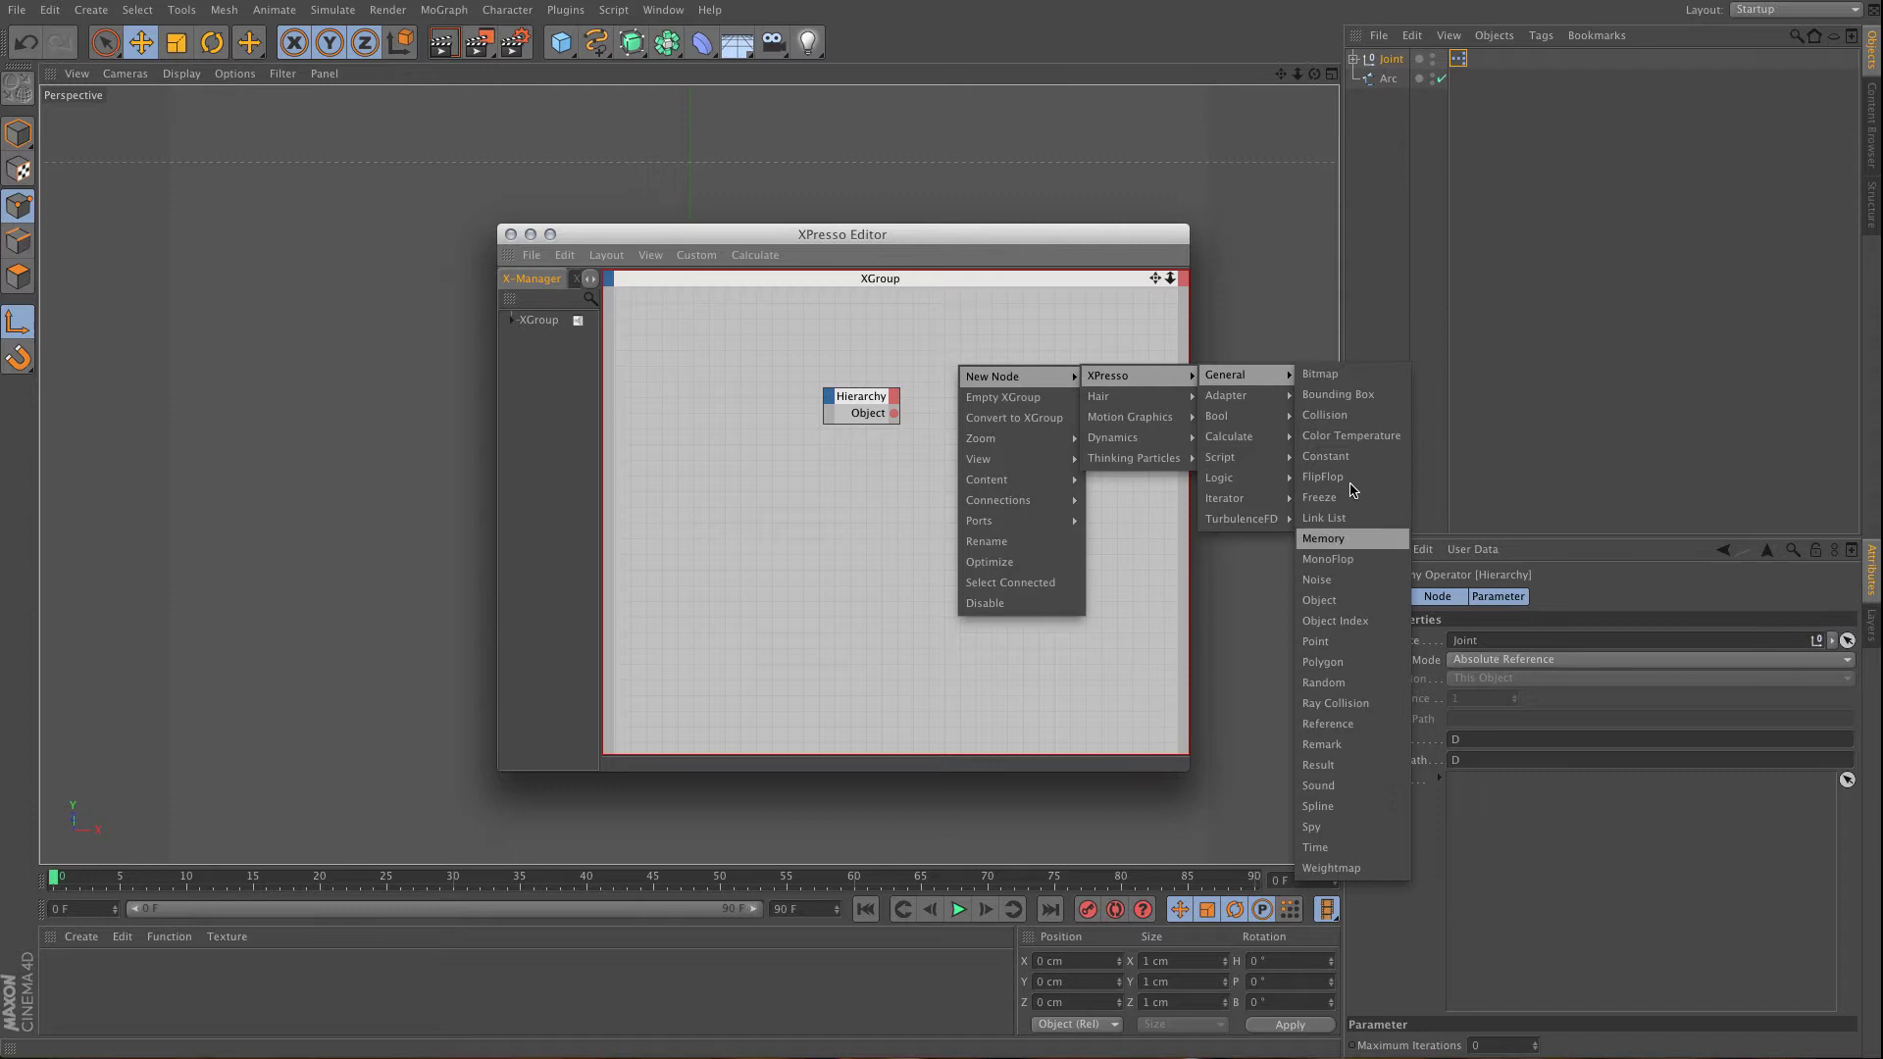
pyautogui.click(1325, 651)
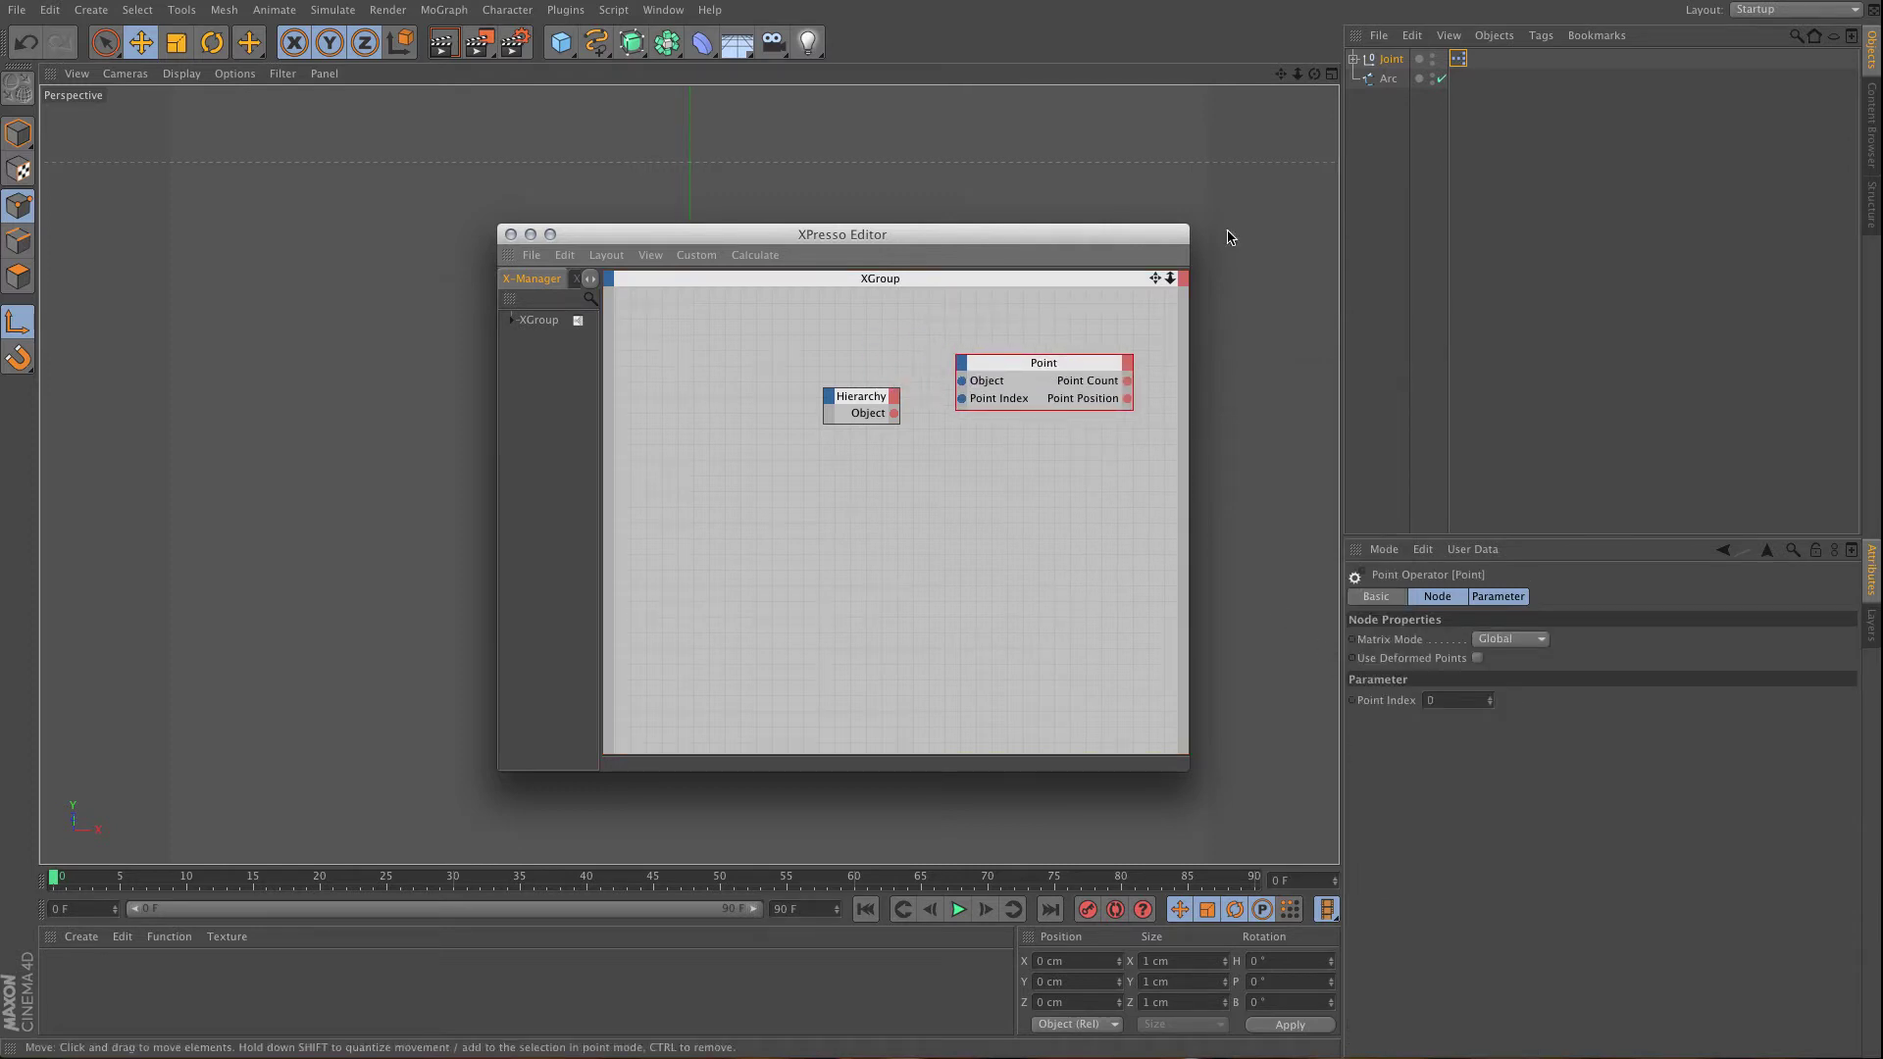
# - Bring the Arc object into the graph as a node with an Object output
pyautogui.moveTo(1392, 84); pyautogui.dragTo(1393, 86)
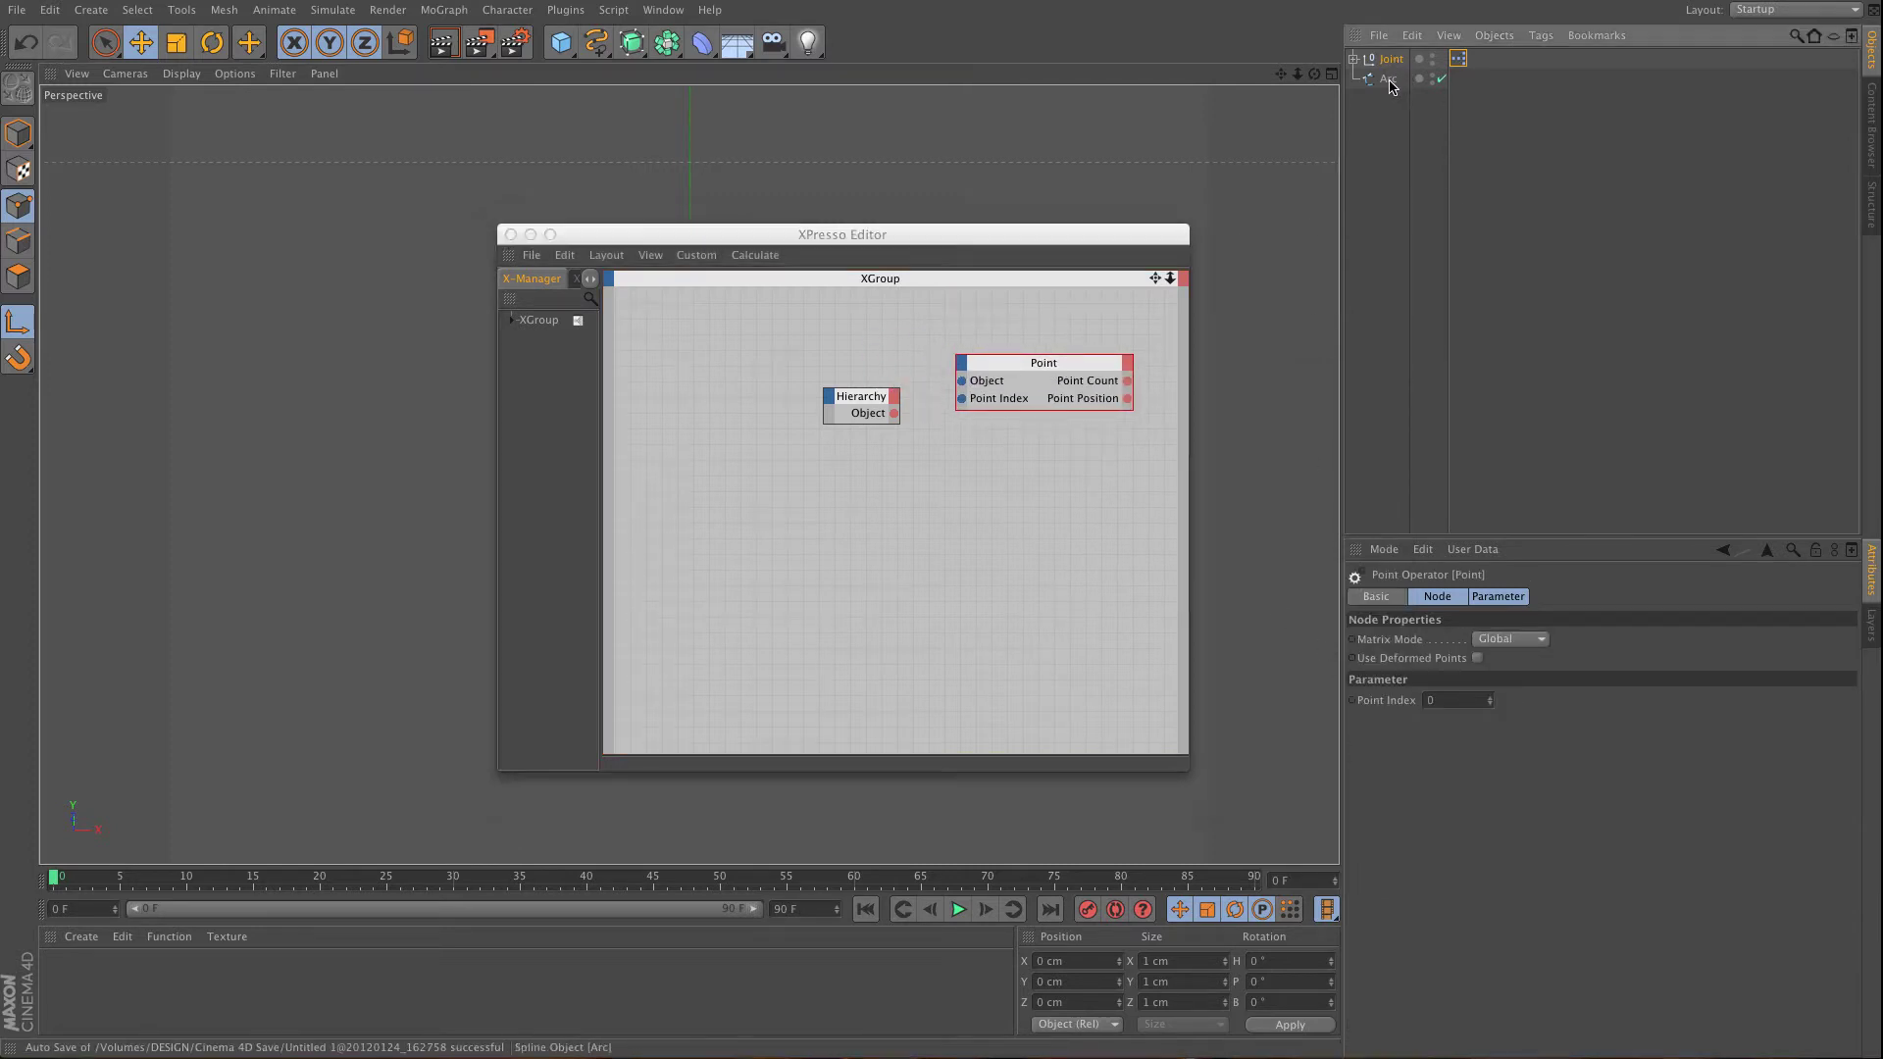
pyautogui.moveTo(830, 355); pyautogui.dragTo(835, 435)
pyautogui.click(856, 307)
pyautogui.click(879, 390)
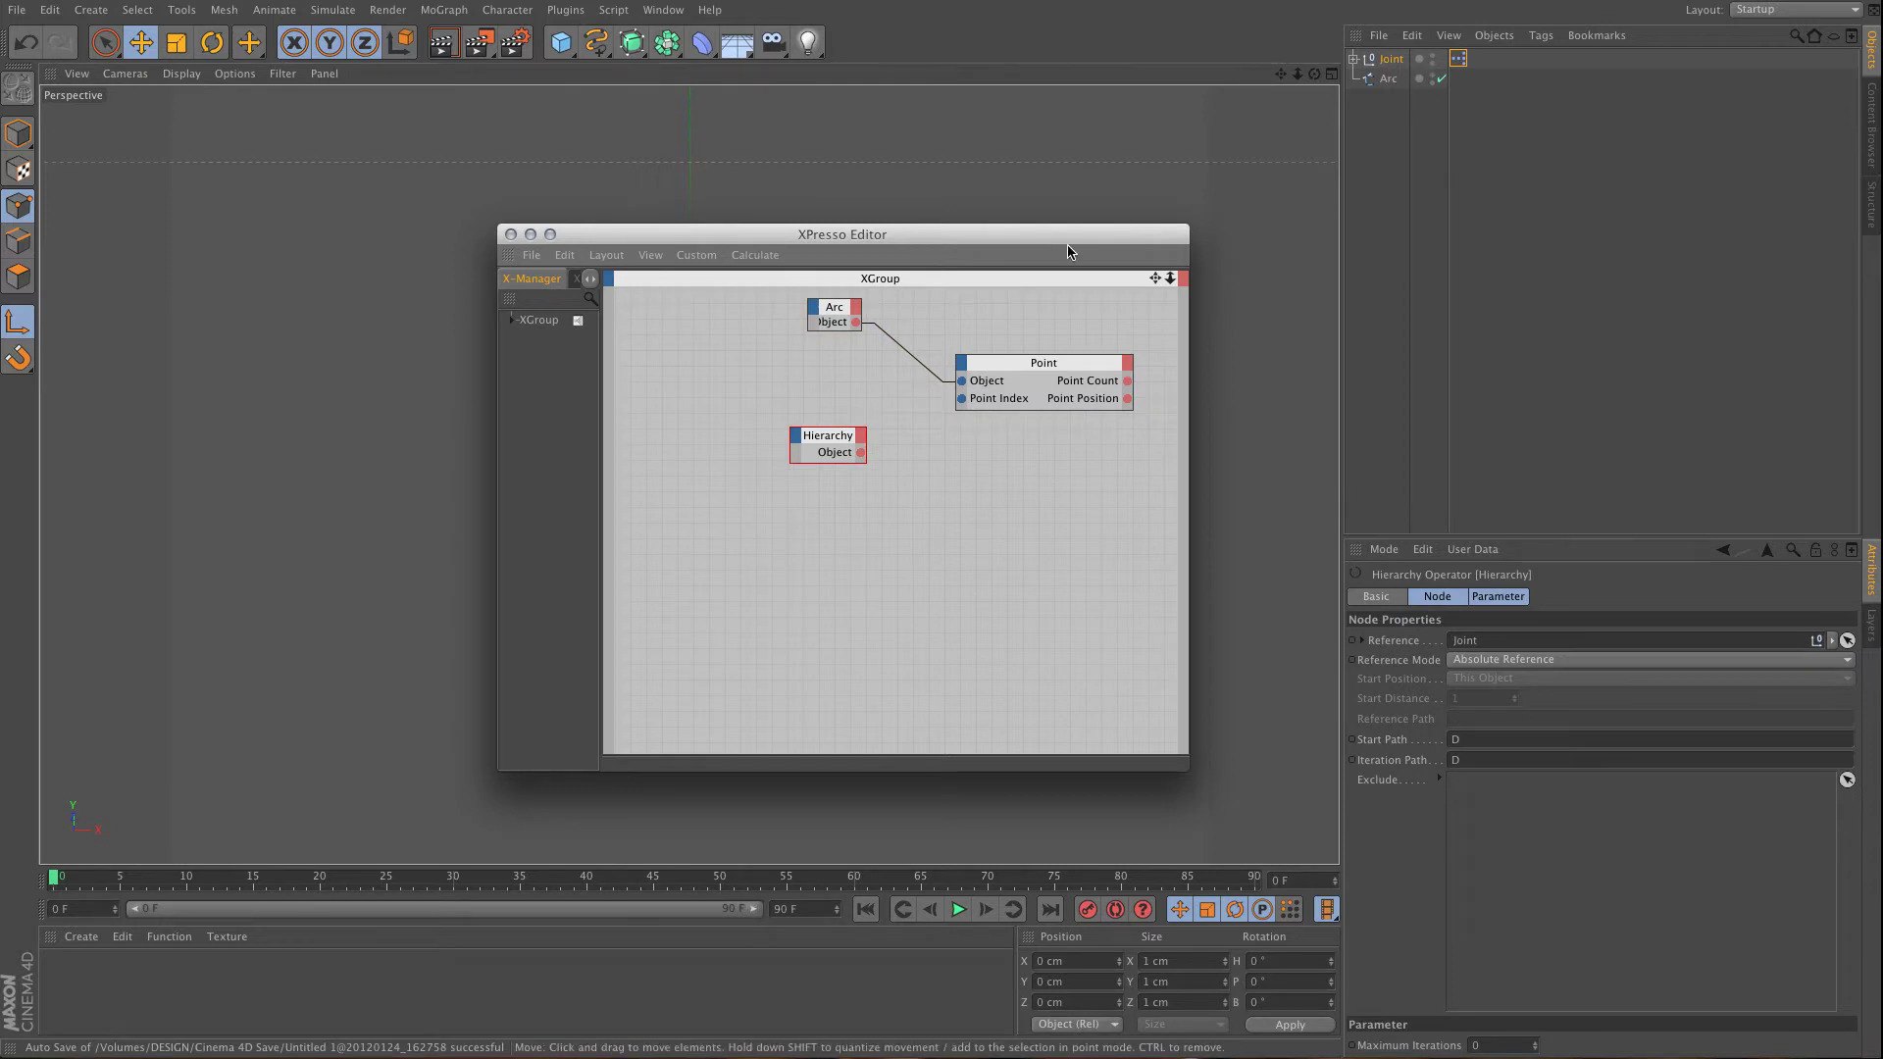
# - Give the Point node a Point Position input port
pyautogui.click(962, 363)
pyautogui.click(990, 413)
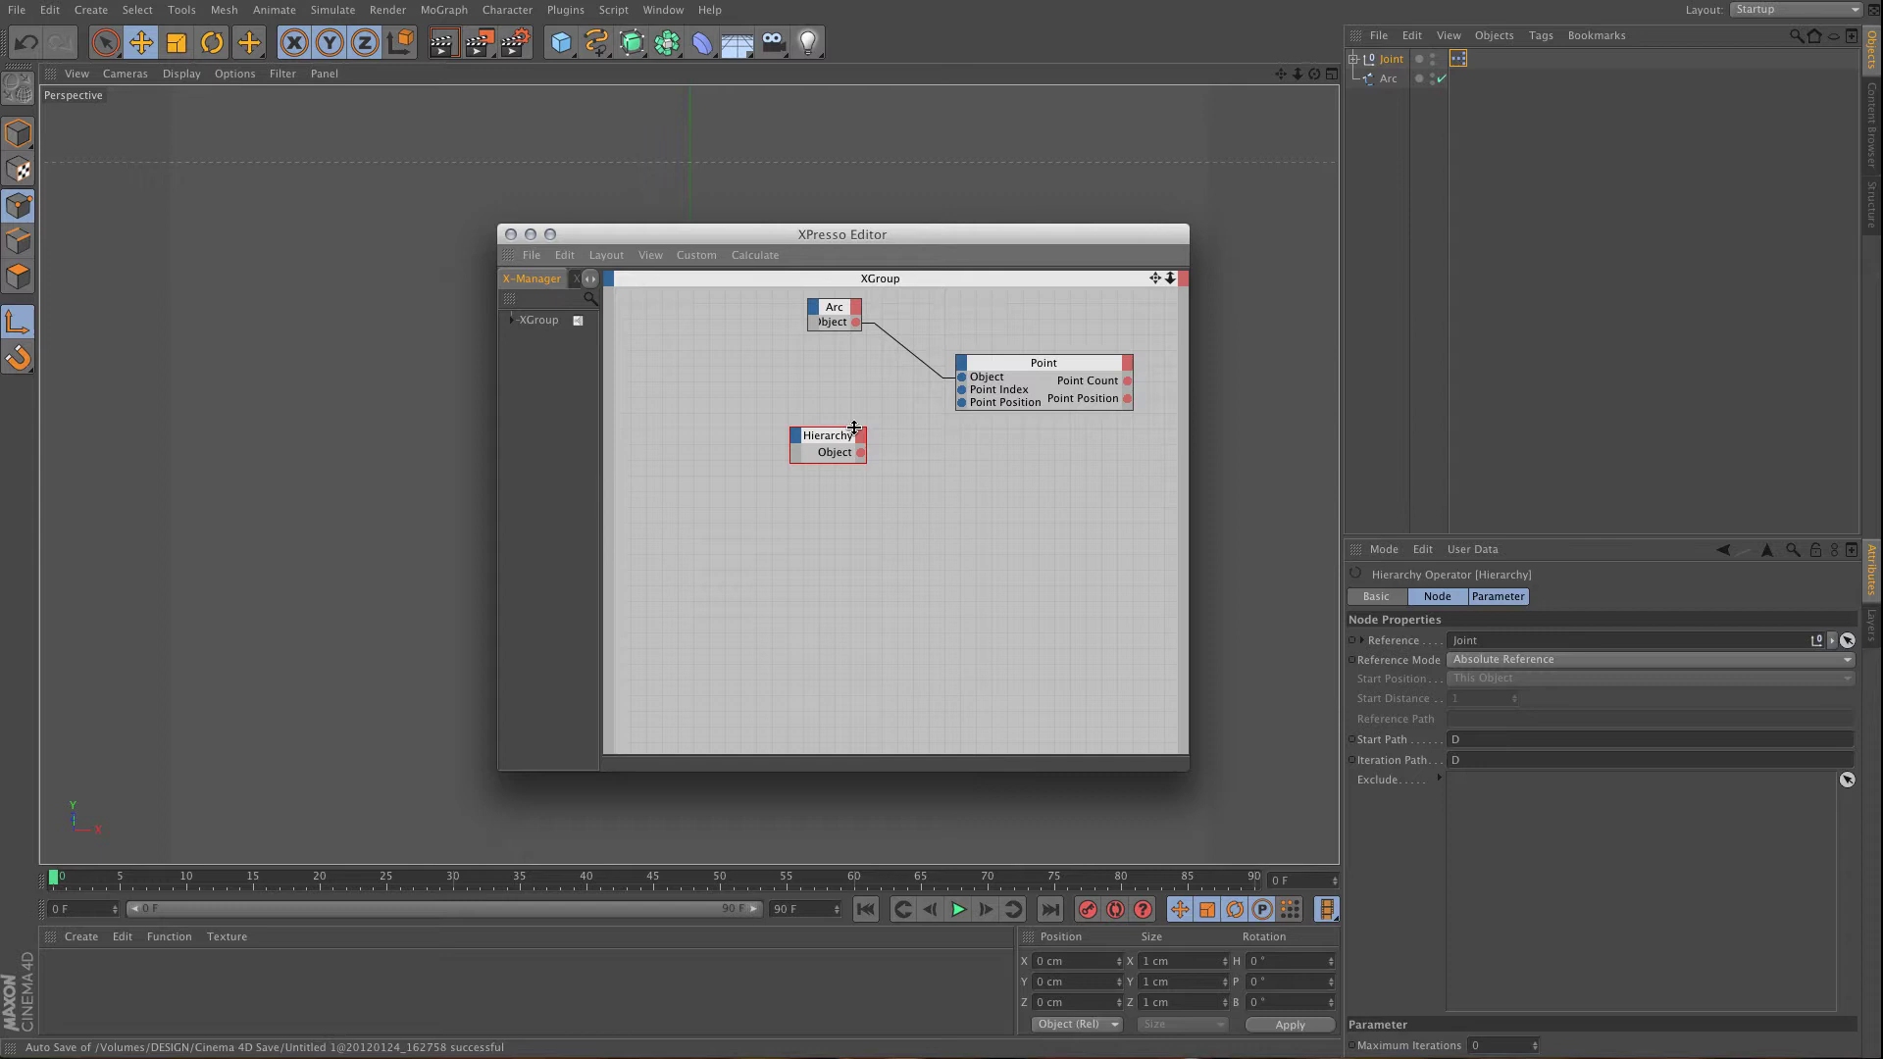
pyautogui.moveTo(827, 444); pyautogui.dragTo(774, 467)
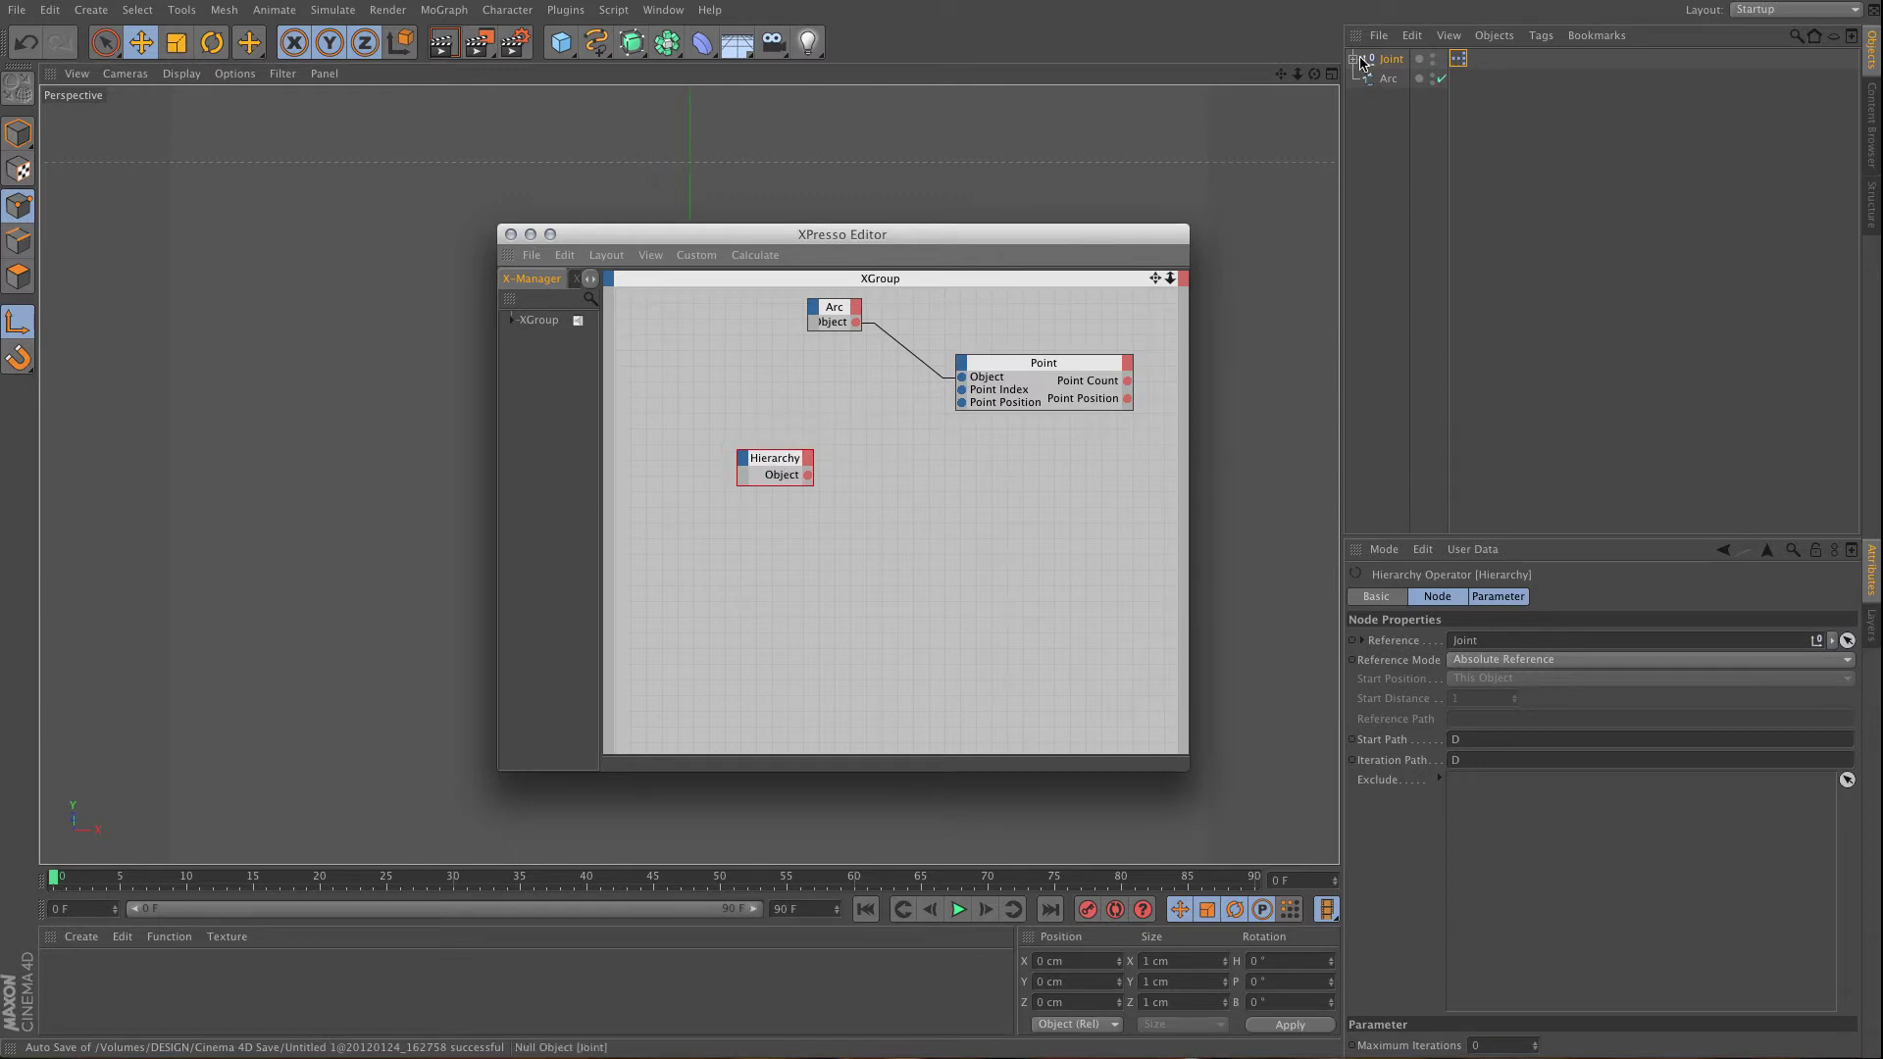
# - Add the Joint object as a node with an Object input, and arrange it beside Hierarchy
pyautogui.moveTo(1386, 59); pyautogui.dragTo(927, 485)
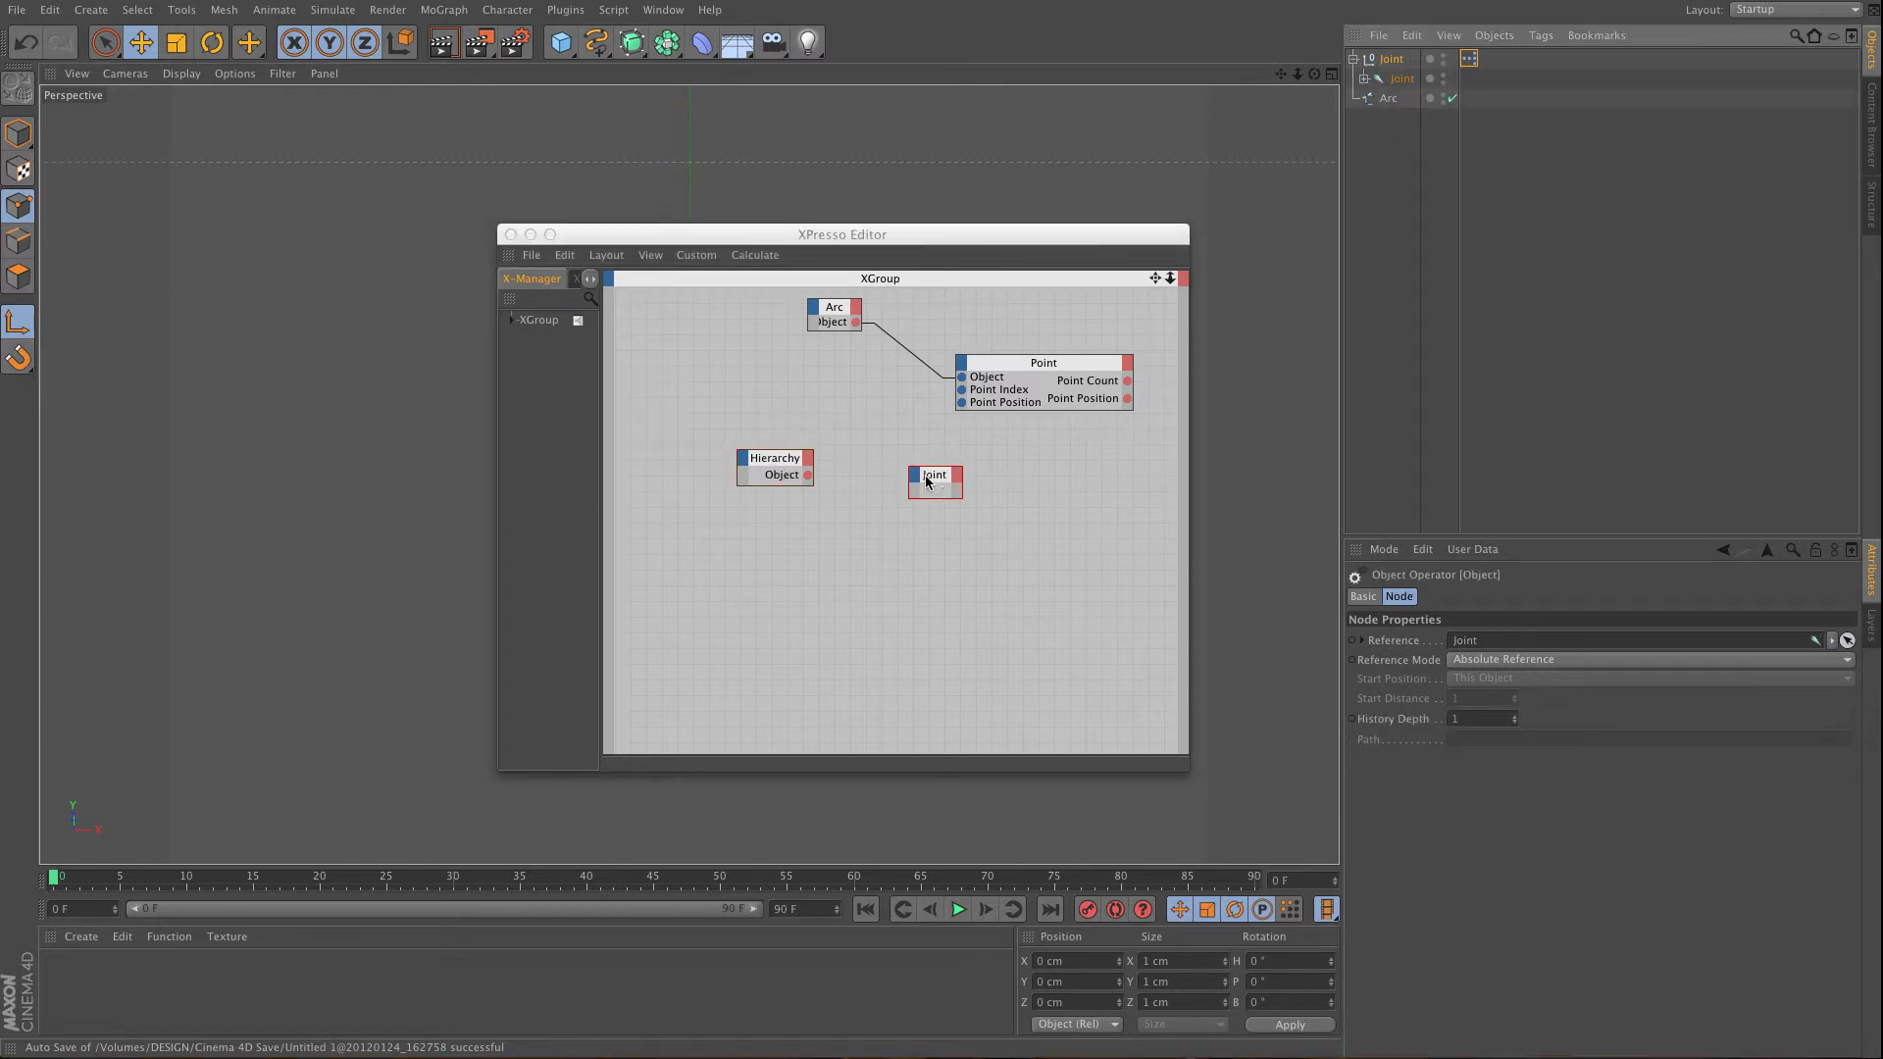
pyautogui.click(910, 482)
pyautogui.click(956, 629)
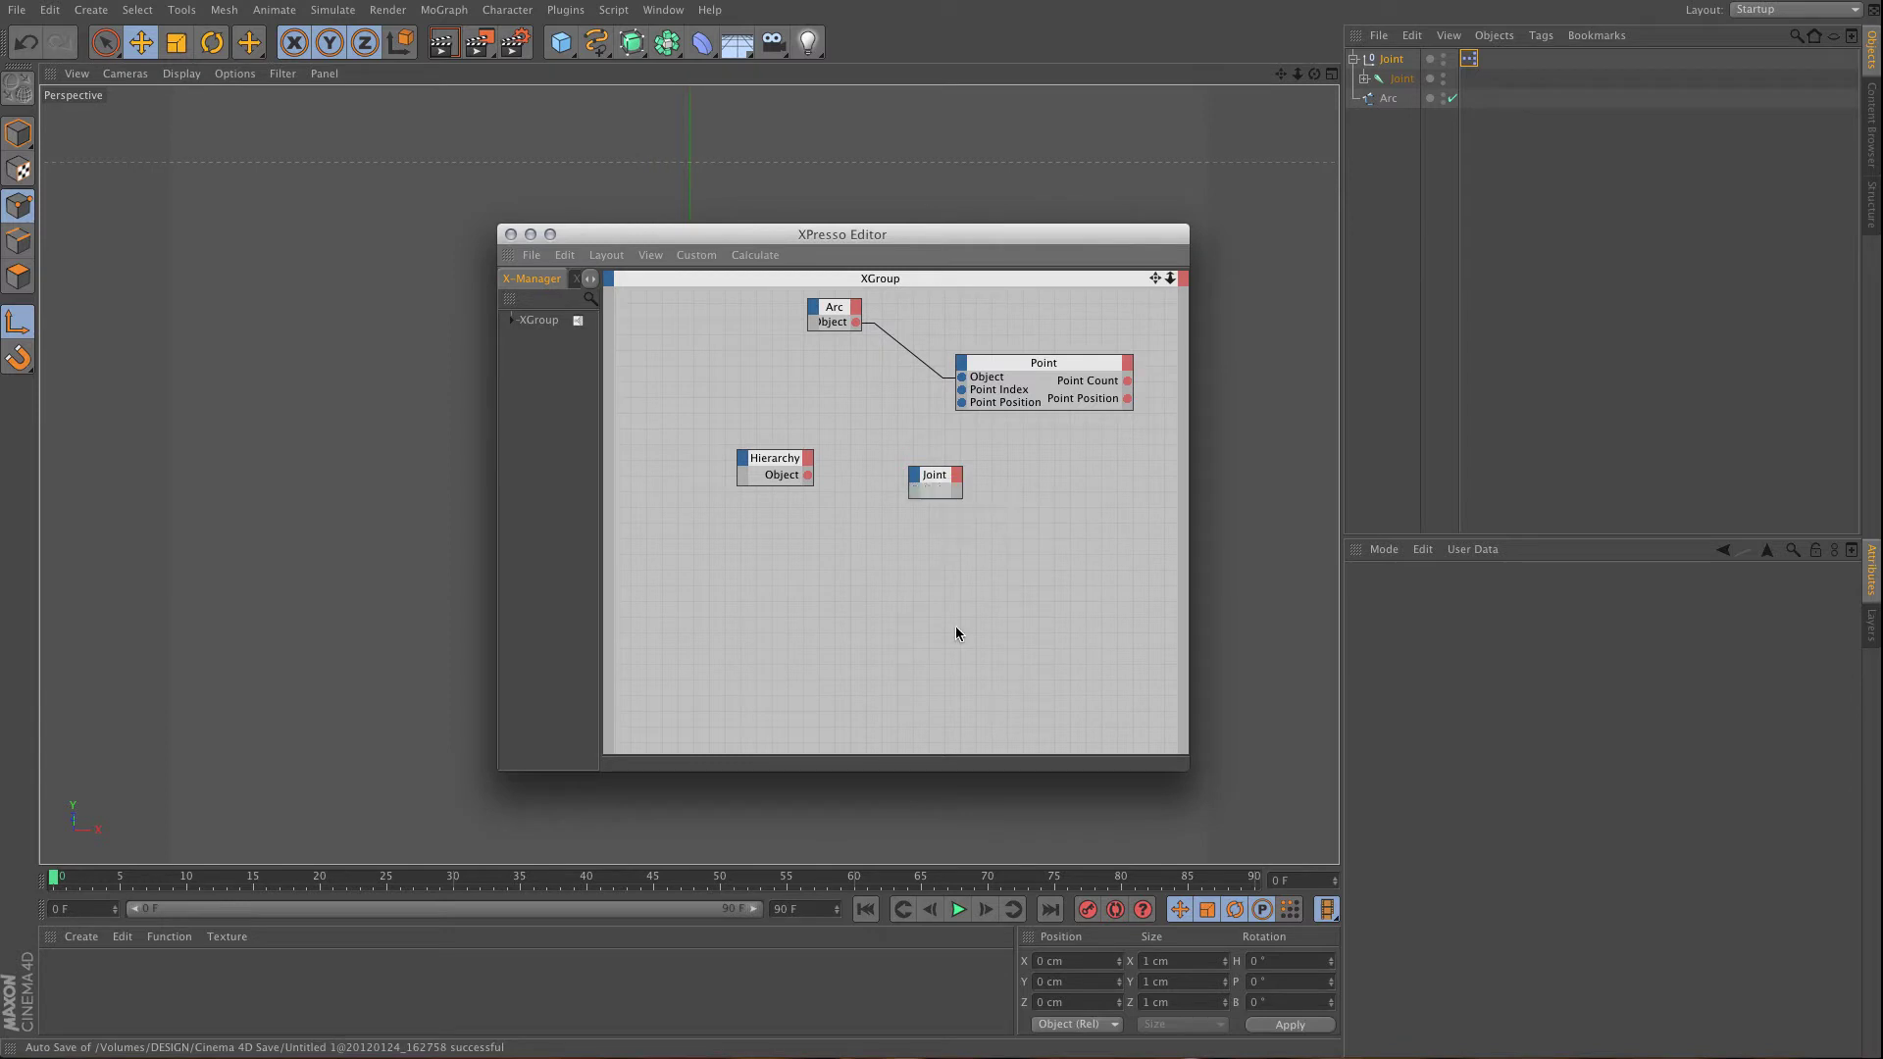
pyautogui.moveTo(933, 475); pyautogui.dragTo(1020, 492)
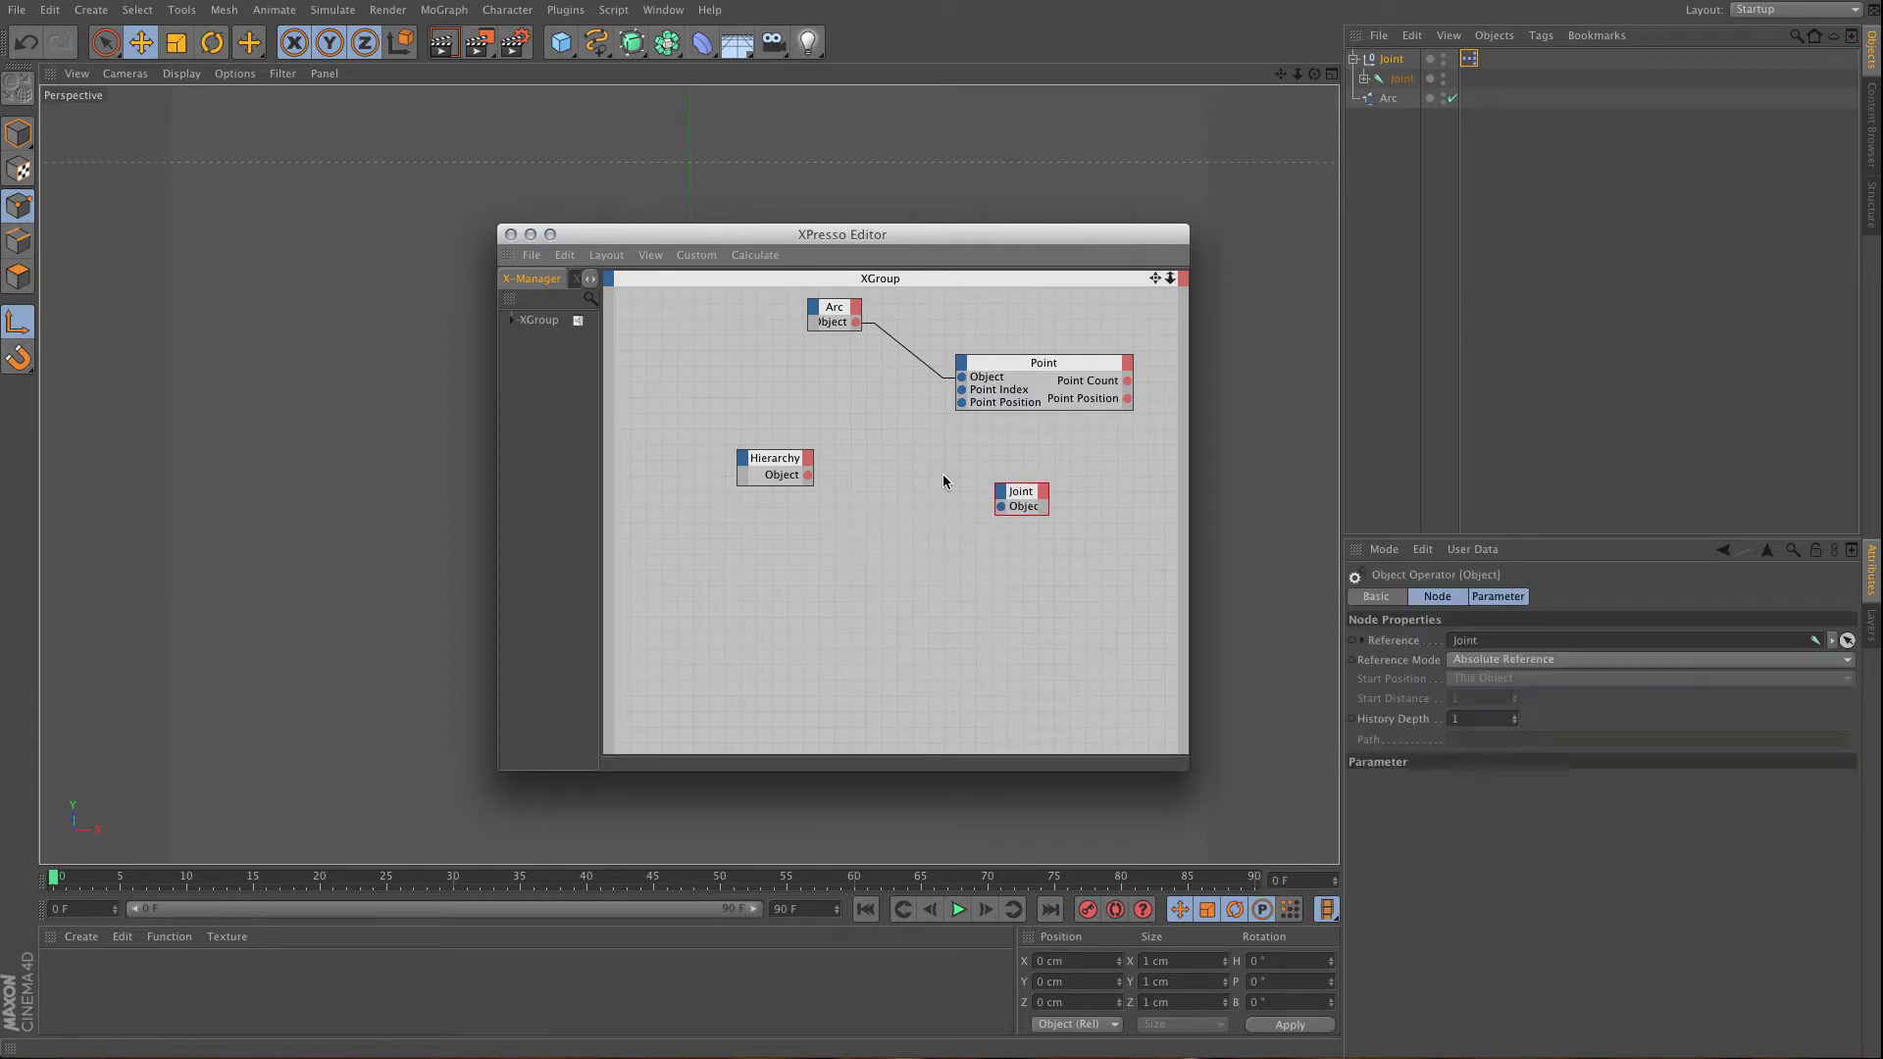
pyautogui.click(807, 459)
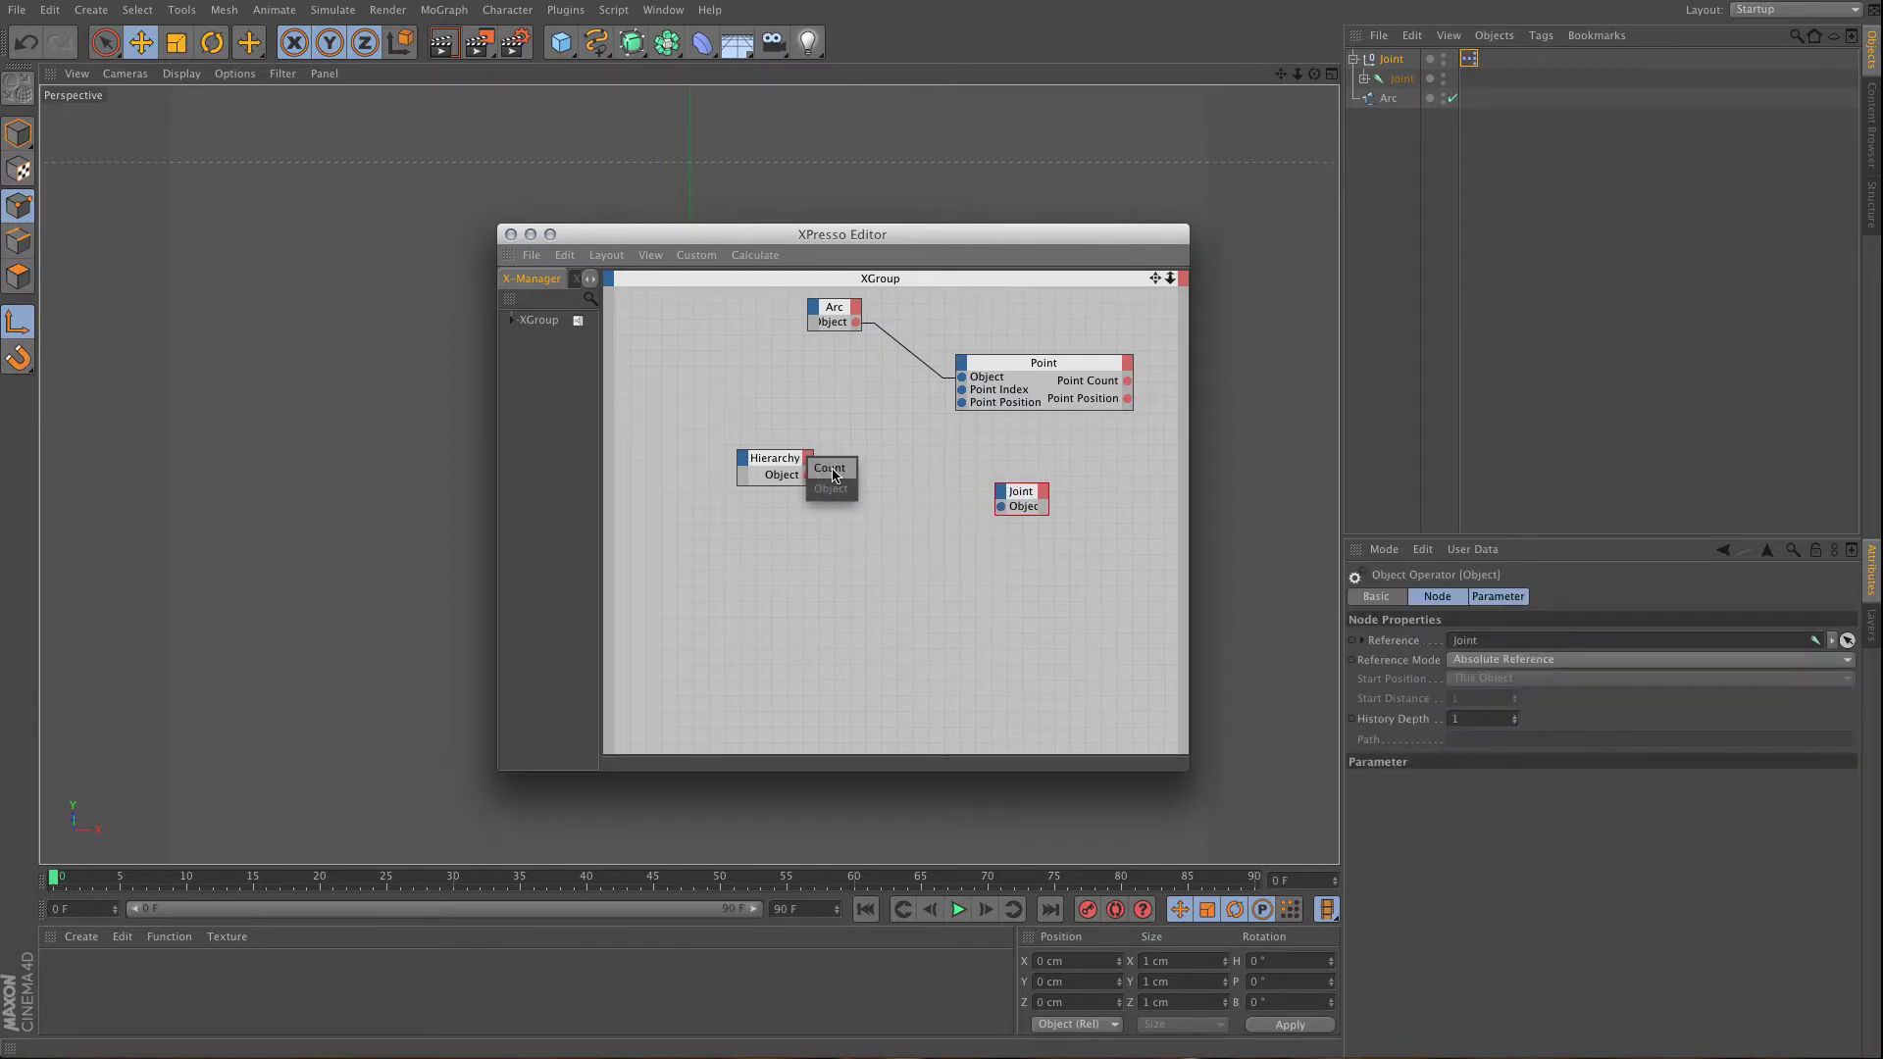
pyautogui.click(788, 547)
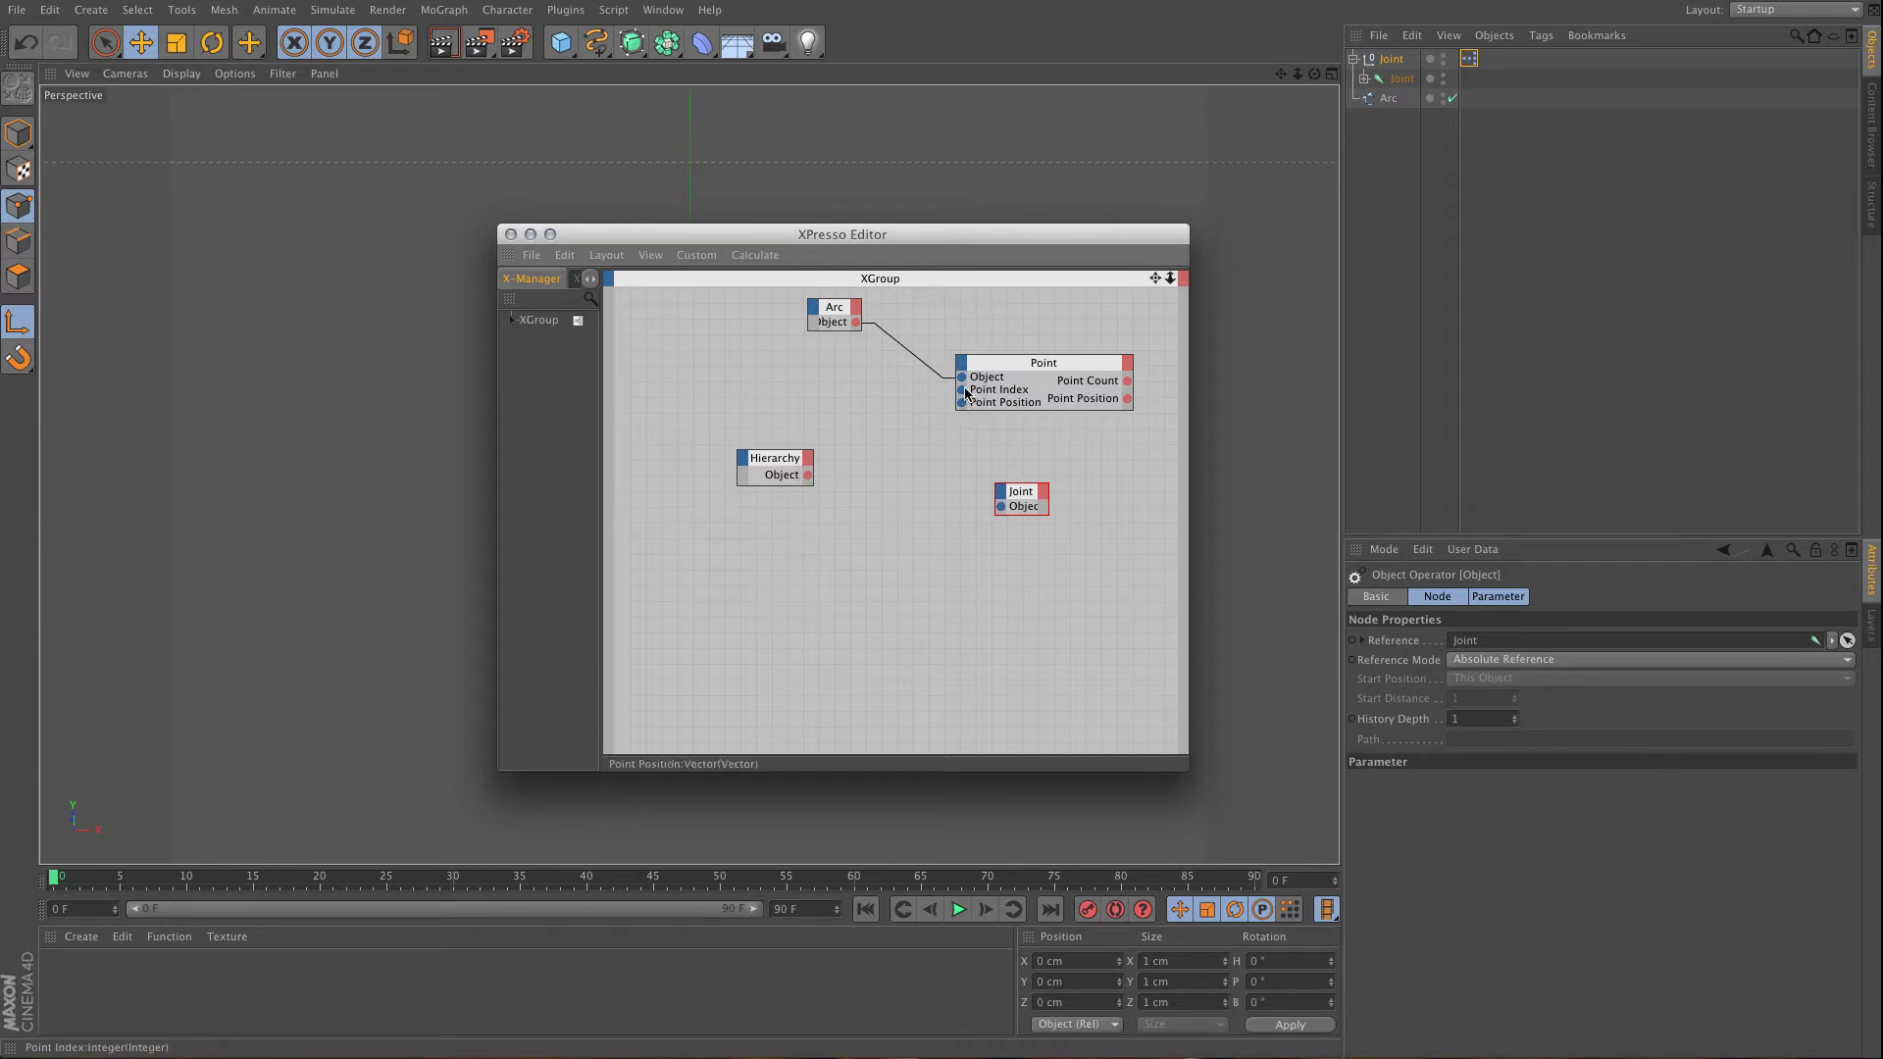
pyautogui.moveTo(788, 474); pyautogui.dragTo(803, 482)
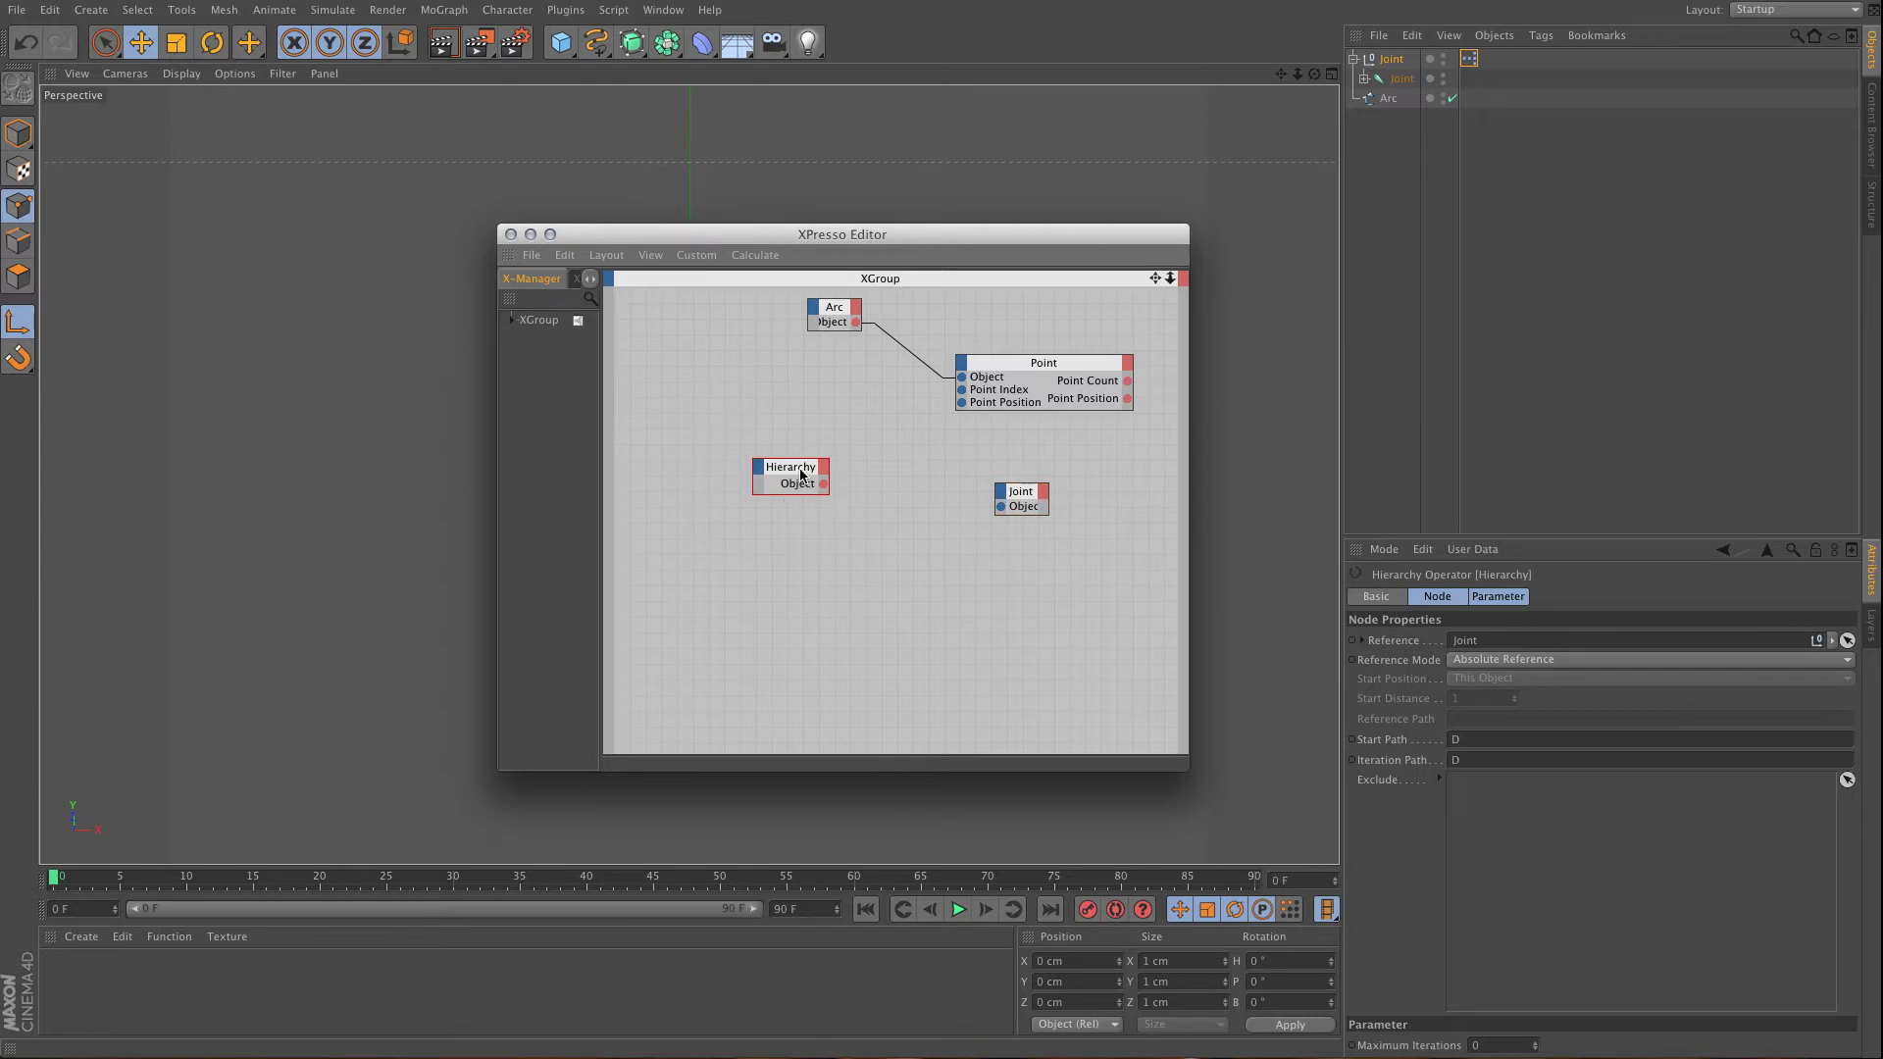
pyautogui.moveTo(801, 474); pyautogui.dragTo(786, 461)
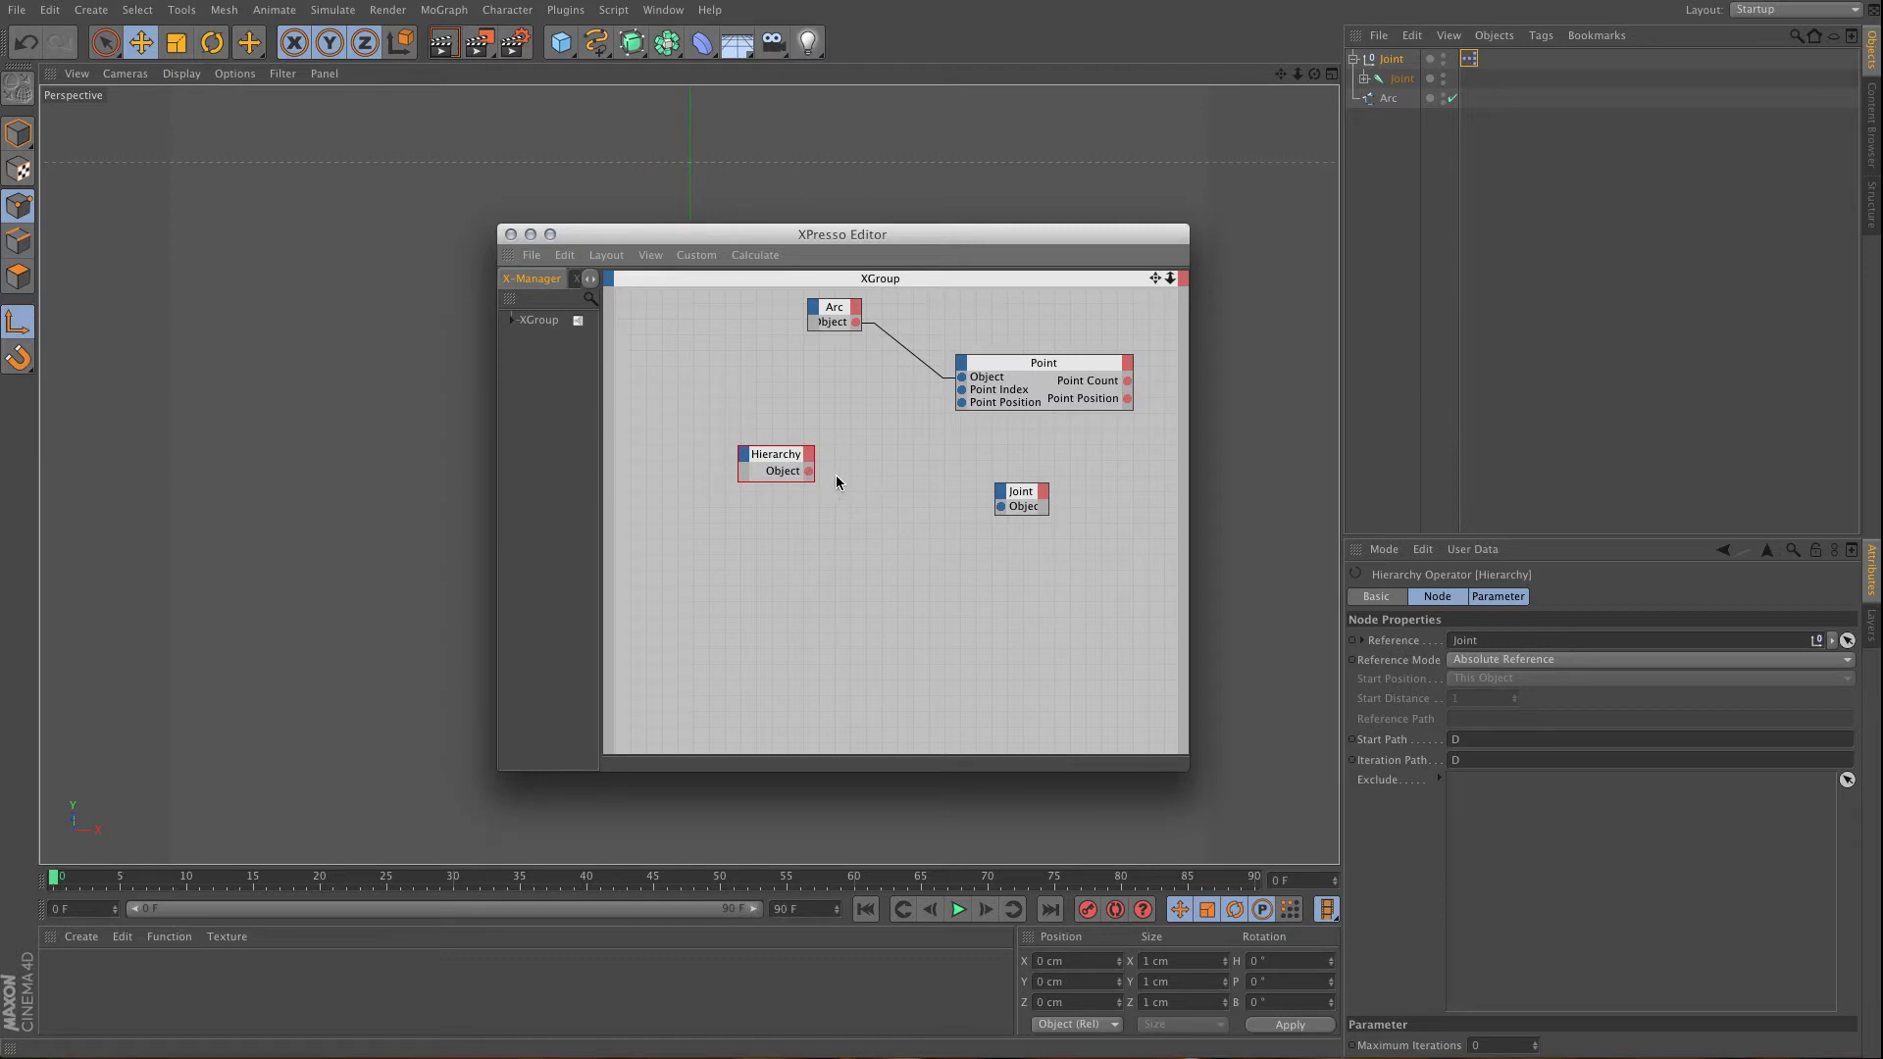
# - Add an Object Index node and wire its output into Joint's Object input
pyautogui.rightClick(878, 459)
pyautogui.moveTo(904, 467)
pyautogui.moveTo(1064, 470)
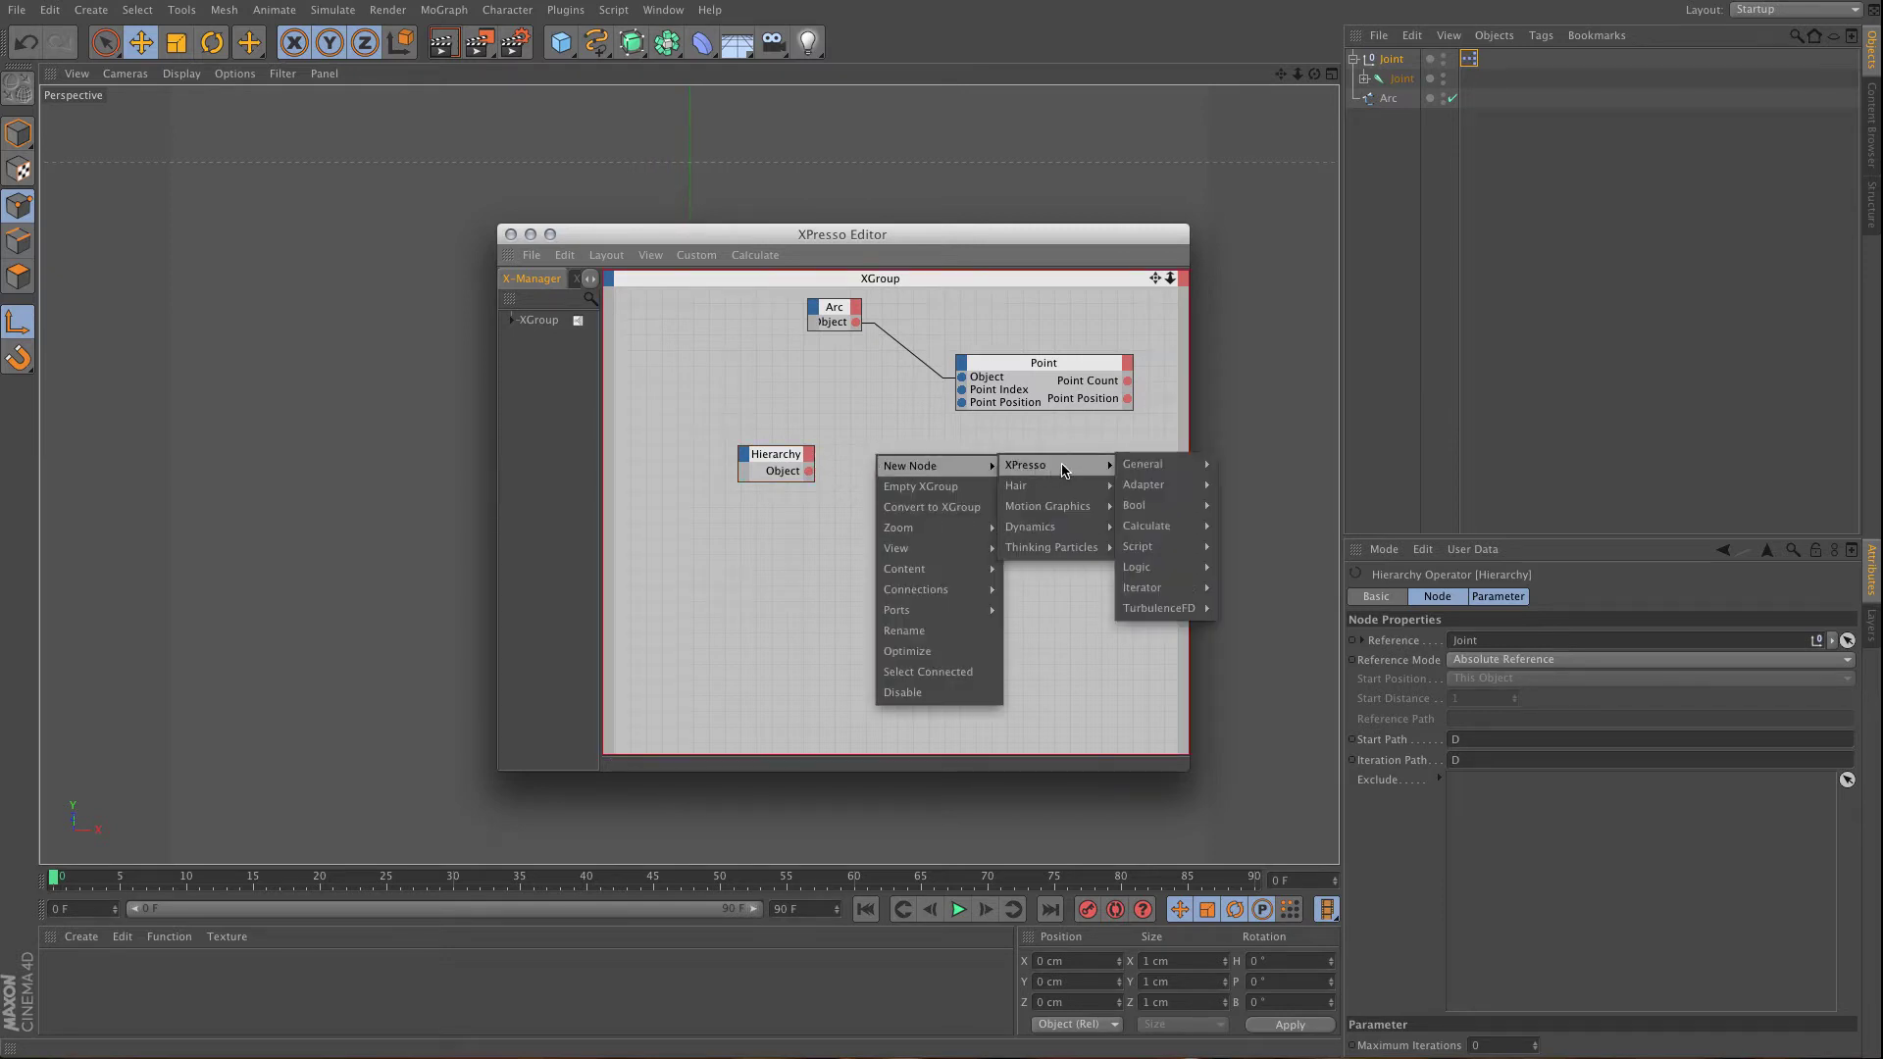
pyautogui.moveTo(1143, 465)
pyautogui.click(1265, 715)
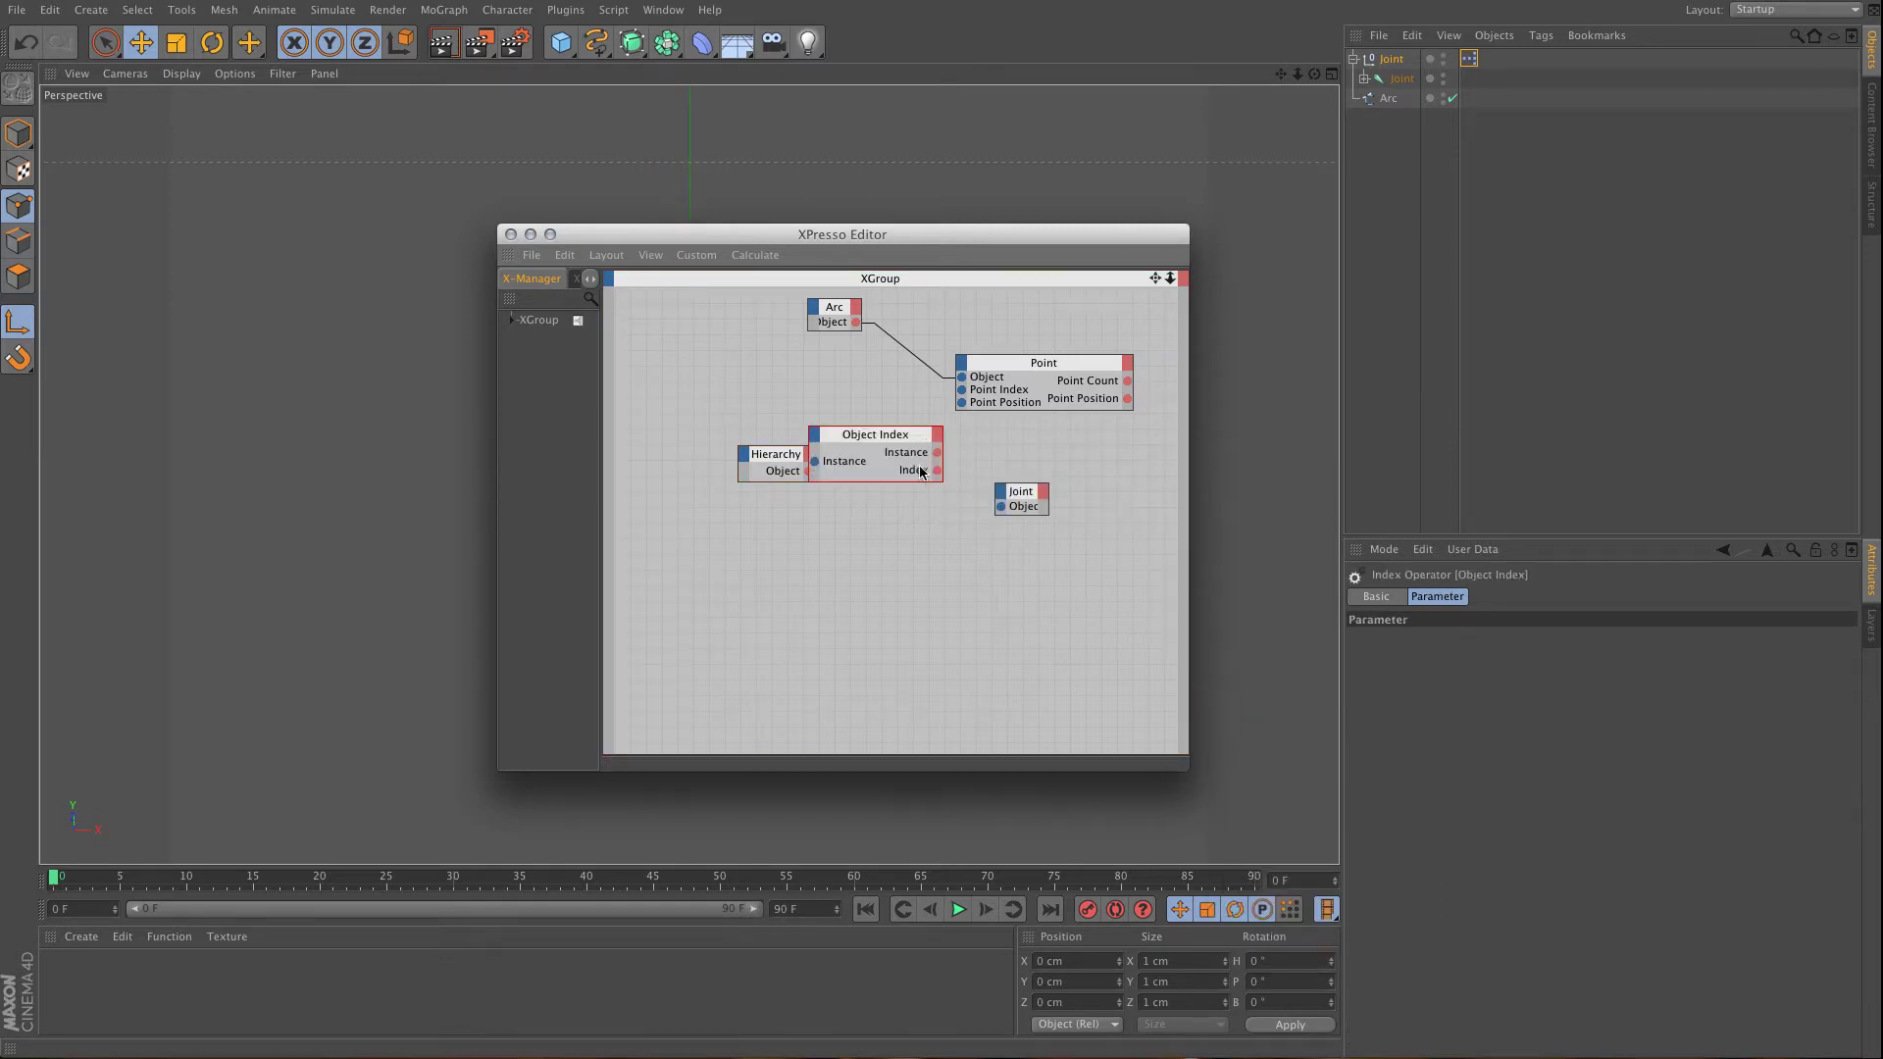
pyautogui.moveTo(882, 433); pyautogui.dragTo(840, 465)
pyautogui.moveTo(1009, 507); pyautogui.dragTo(1138, 367)
# - Add a Global Position port to Joint and link it to Point's position
pyautogui.click(1044, 491)
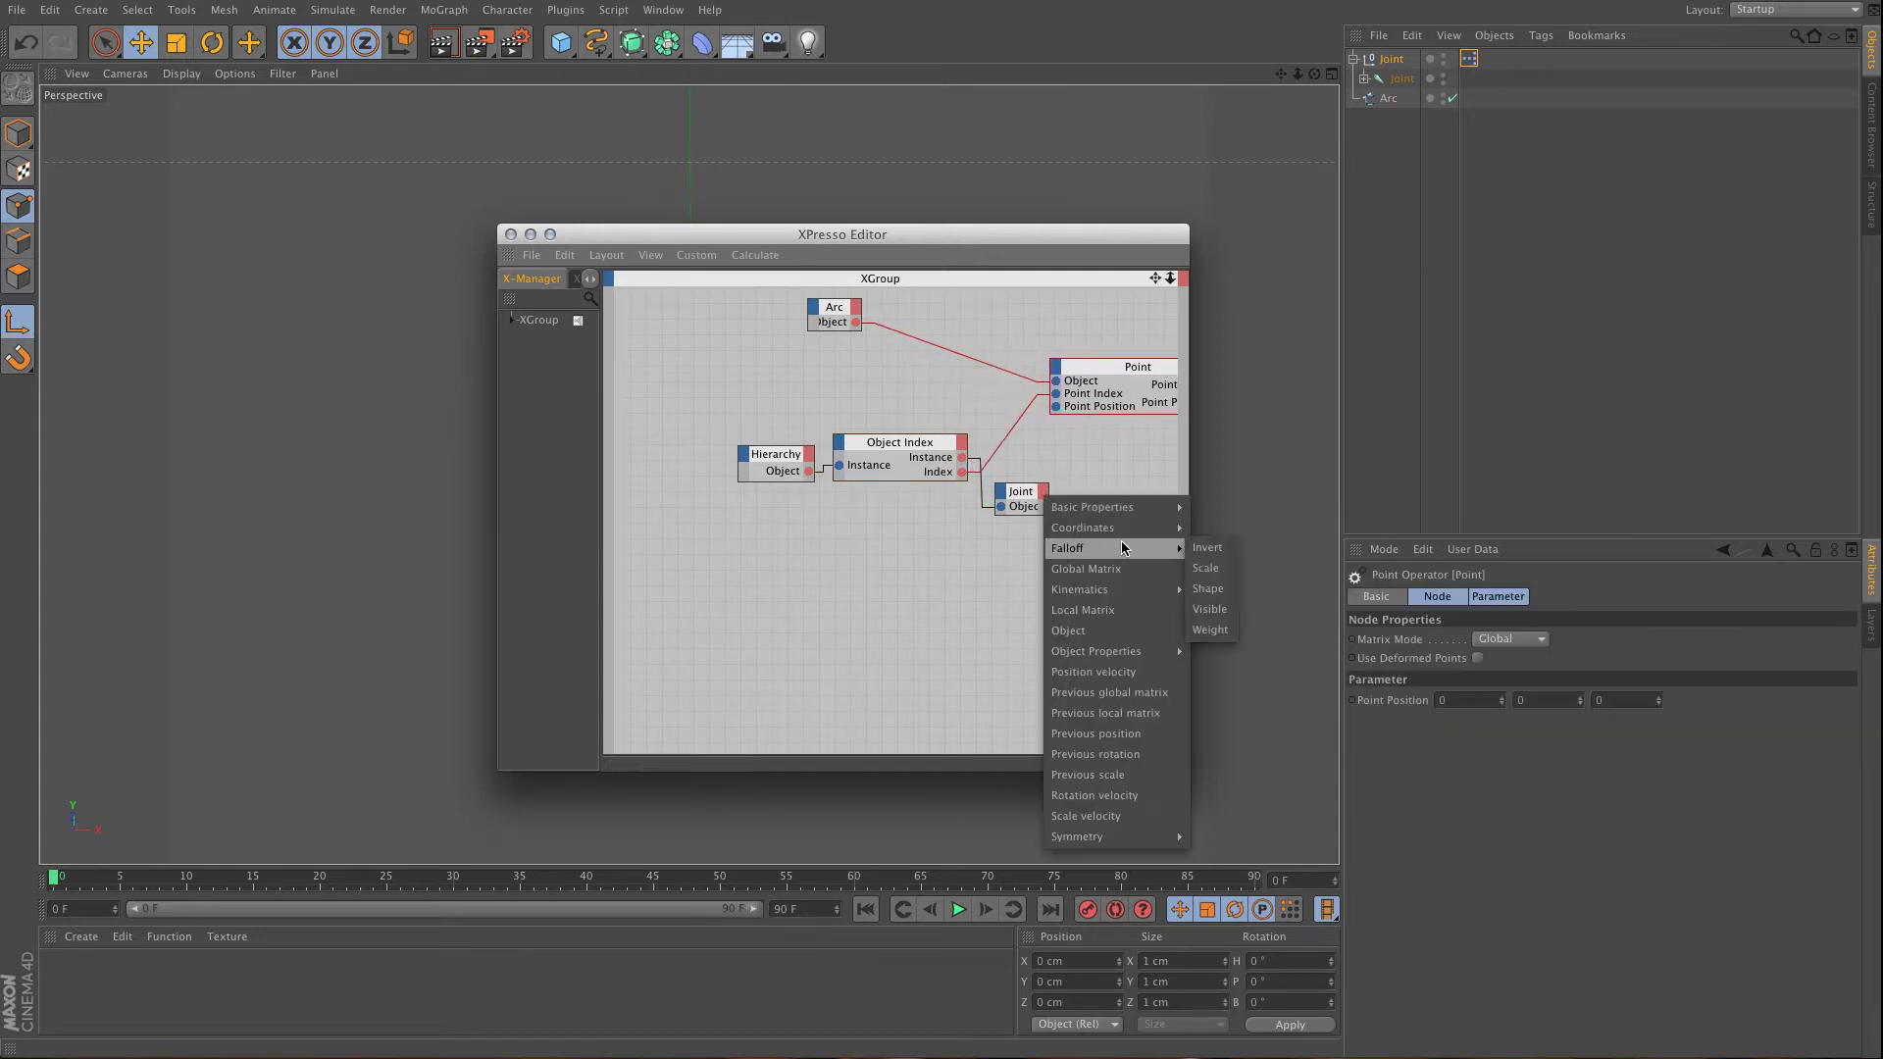
pyautogui.moveTo(1082, 527)
pyautogui.click(1368, 547)
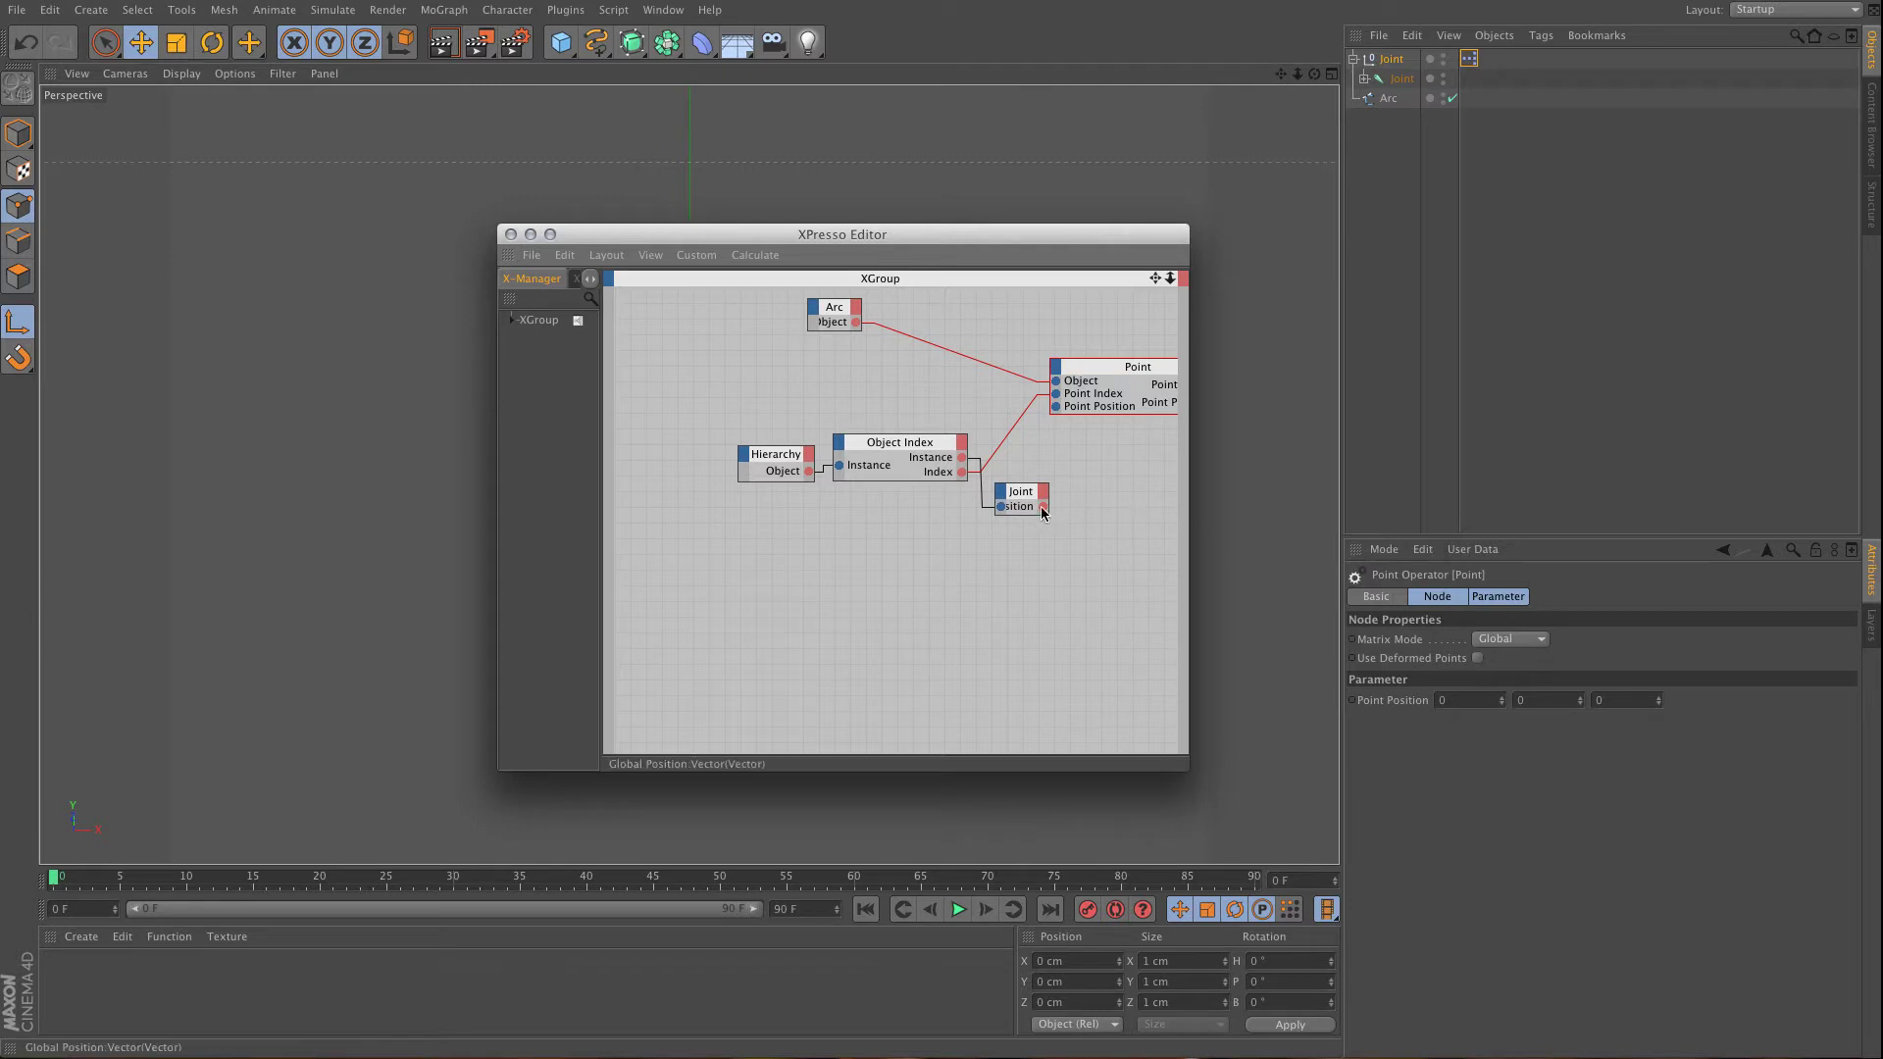
pyautogui.moveTo(1048, 454); pyautogui.dragTo(1055, 406)
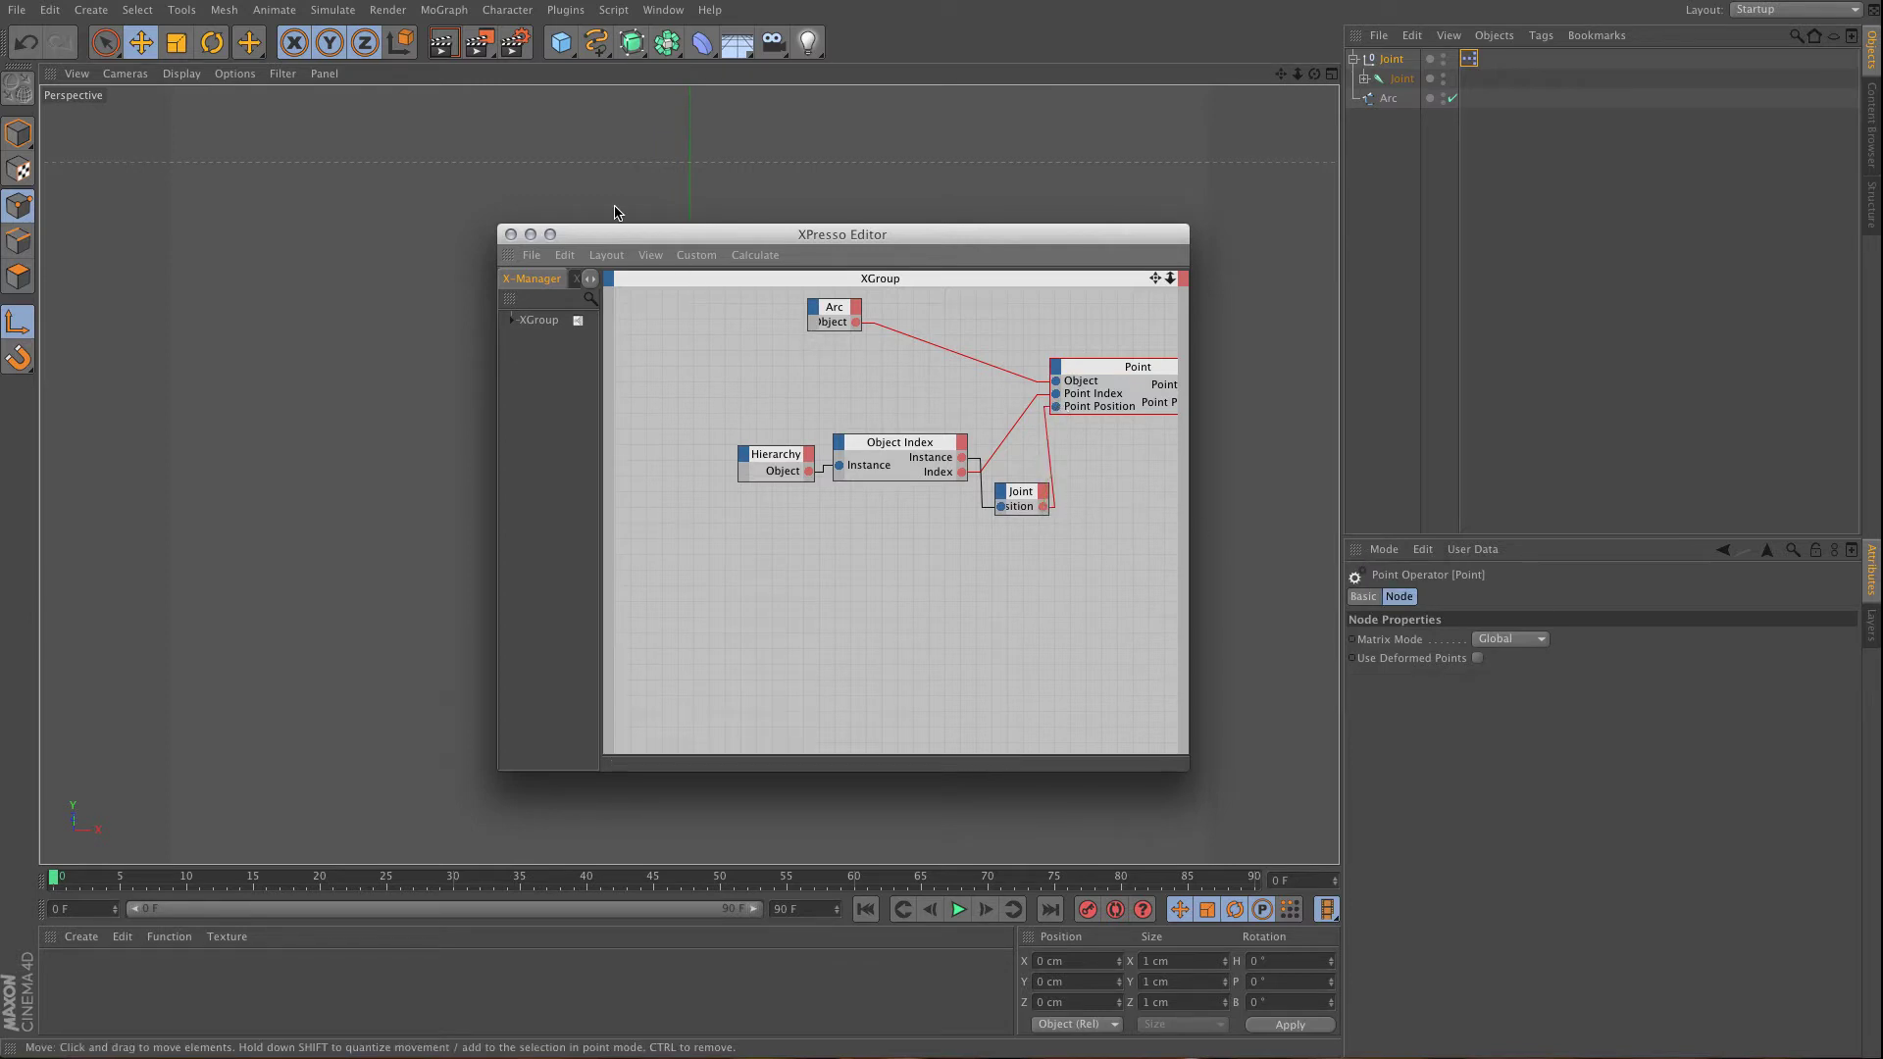
# - Close the XPresso Editor and clear the selection to check the joints
pyautogui.click(510, 234)
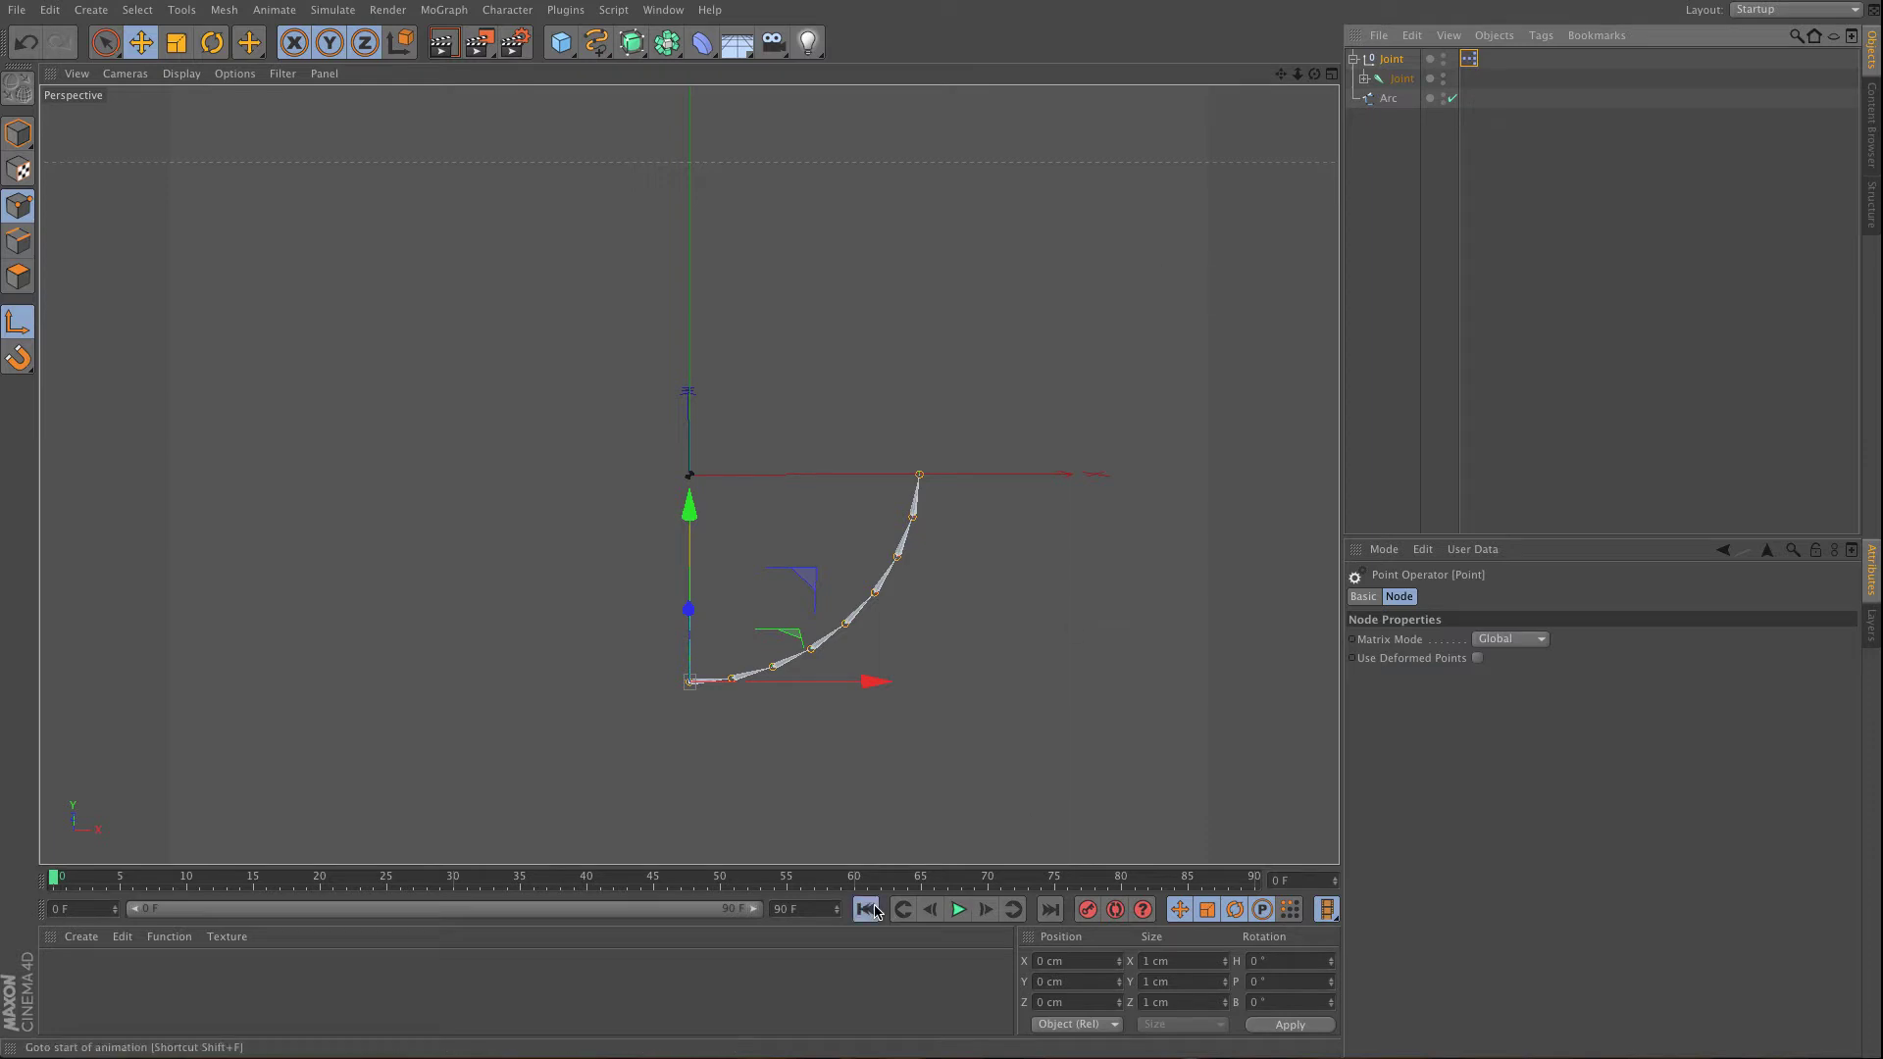
pyautogui.doubleClick(1468, 61)
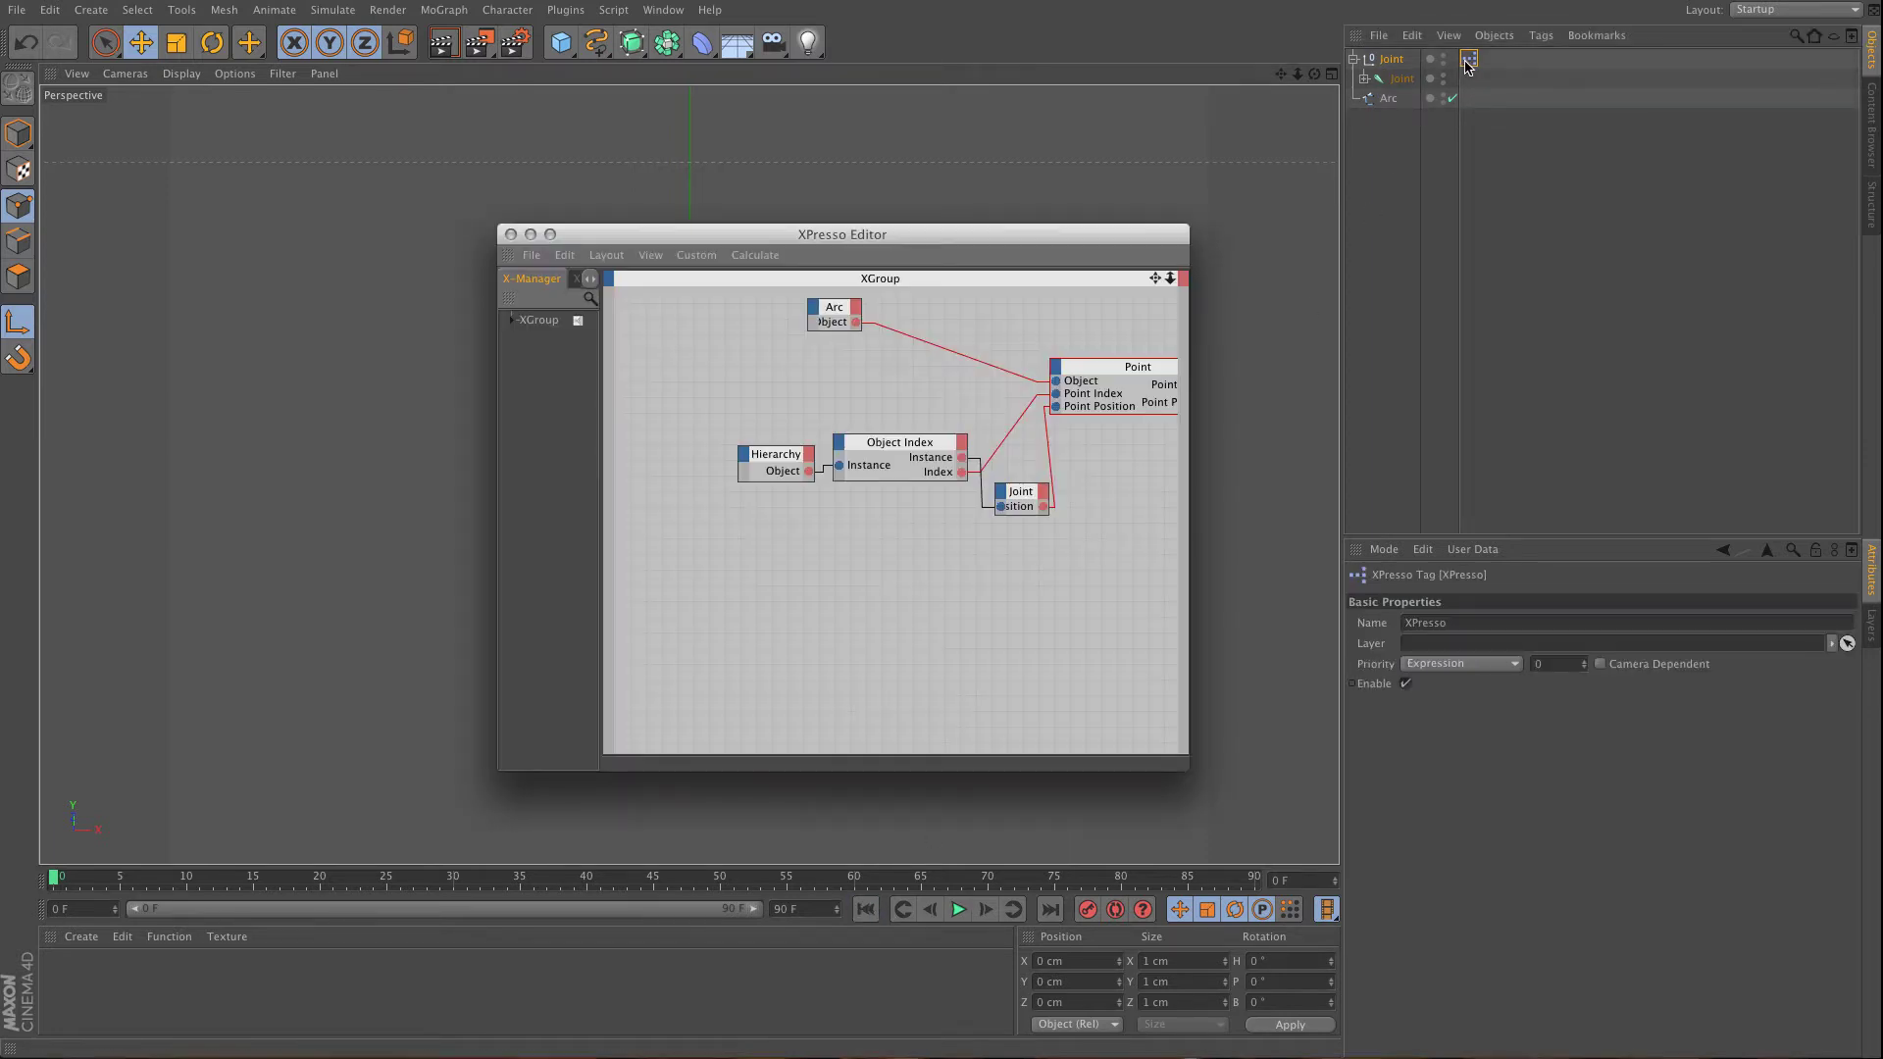
pyautogui.click(510, 234)
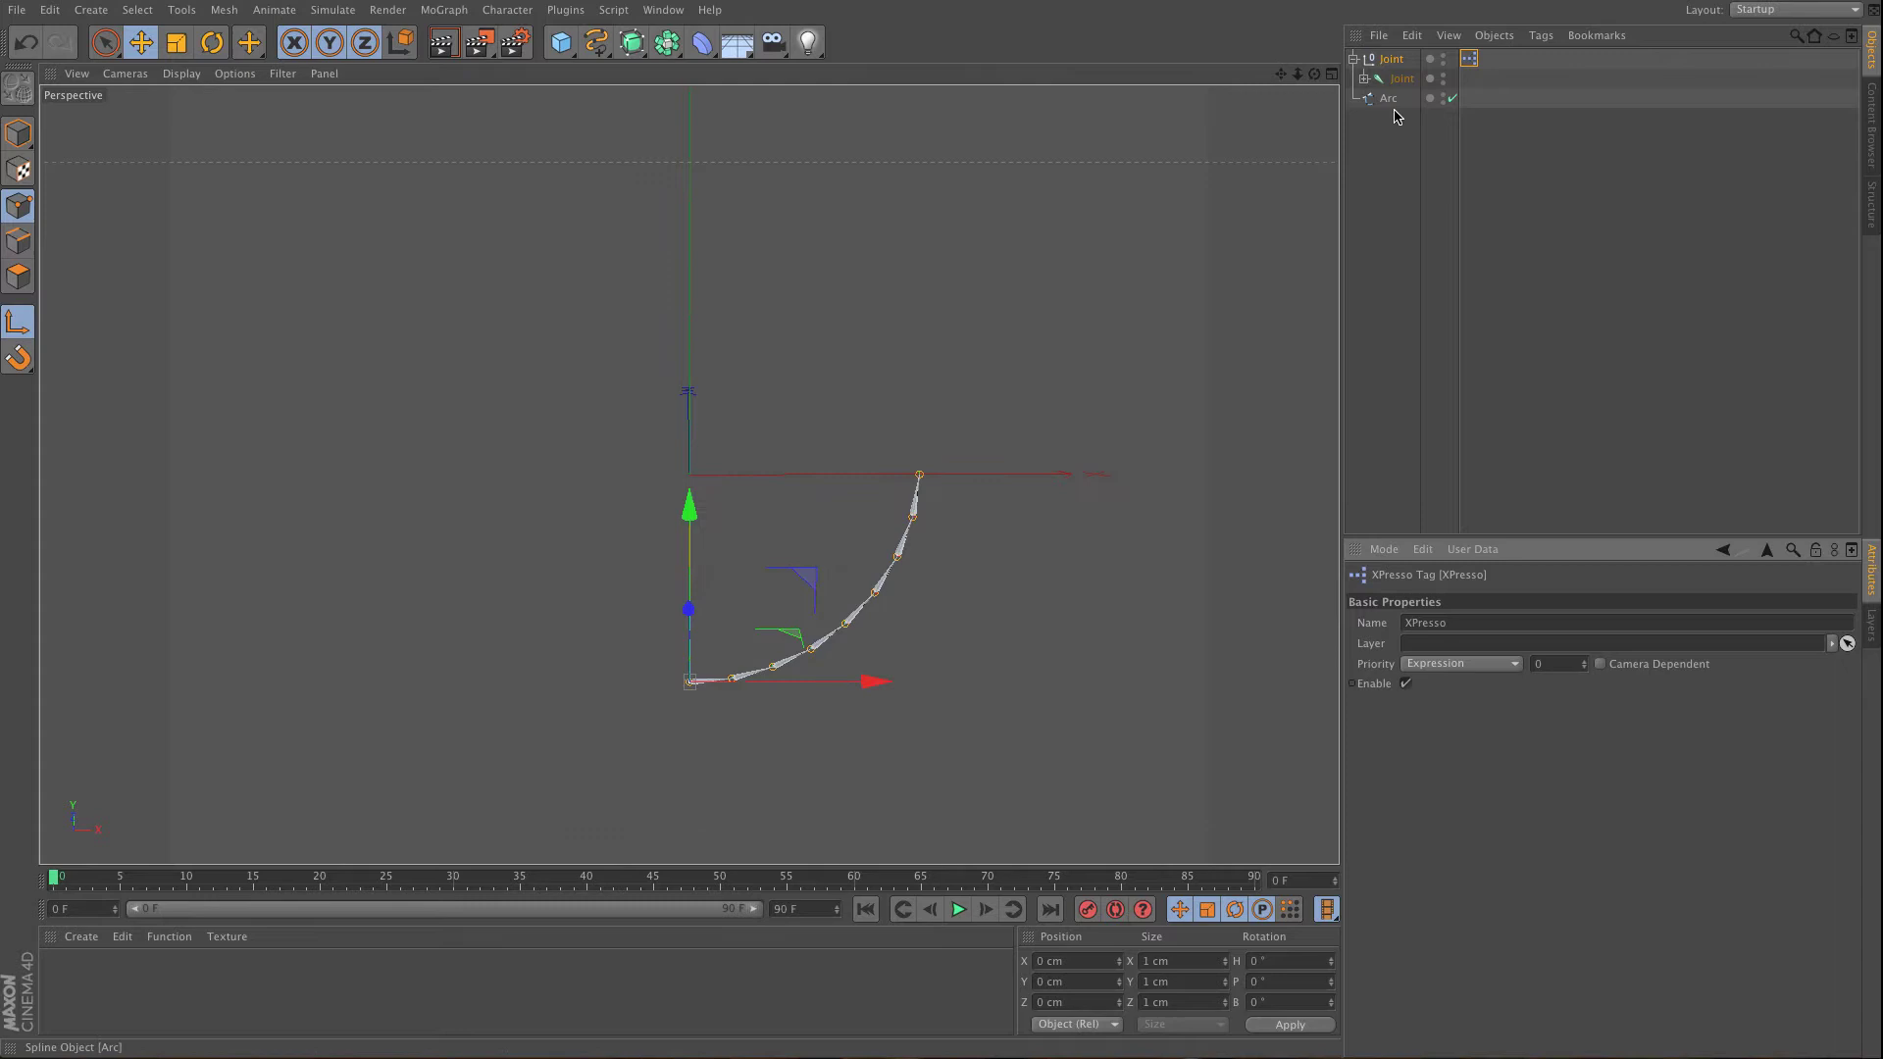
pyautogui.click(1436, 76)
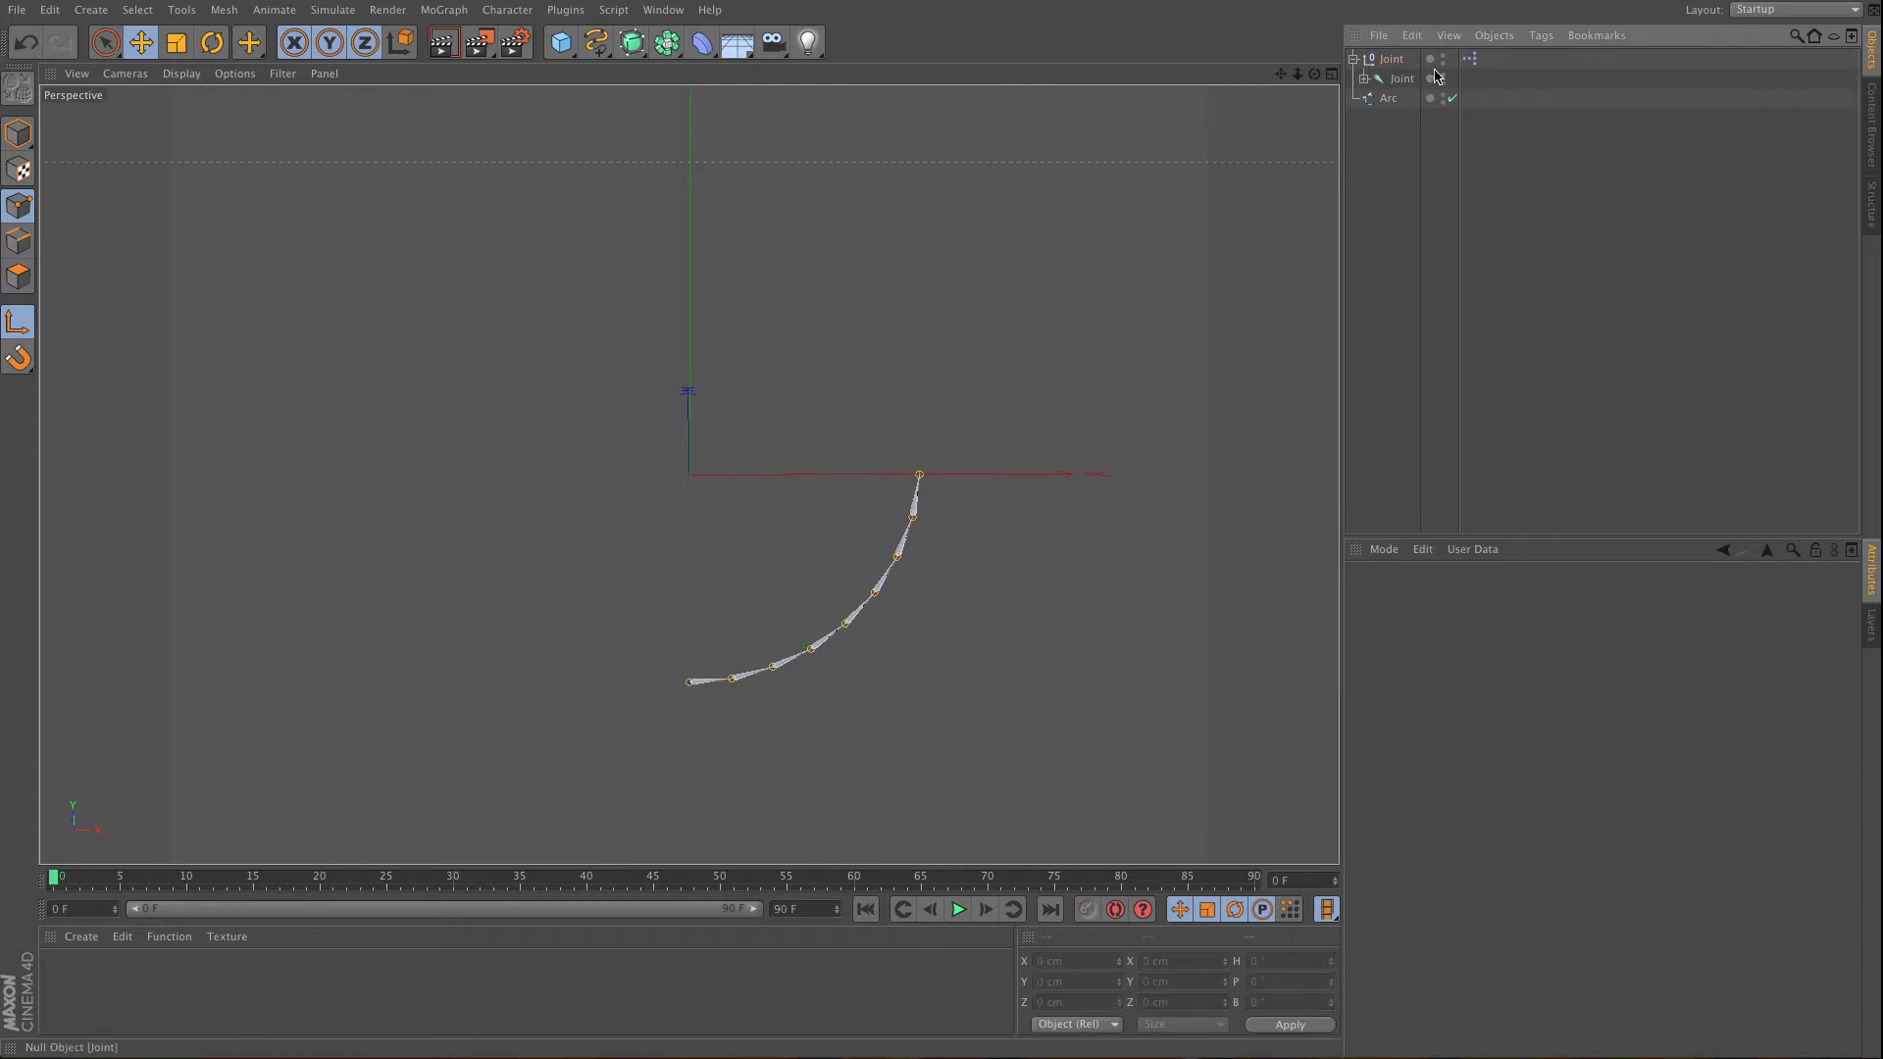
# - Add an IK tag to the second joint with the last joint as its End
pyautogui.click(1363, 77)
pyautogui.rightClick(1406, 86)
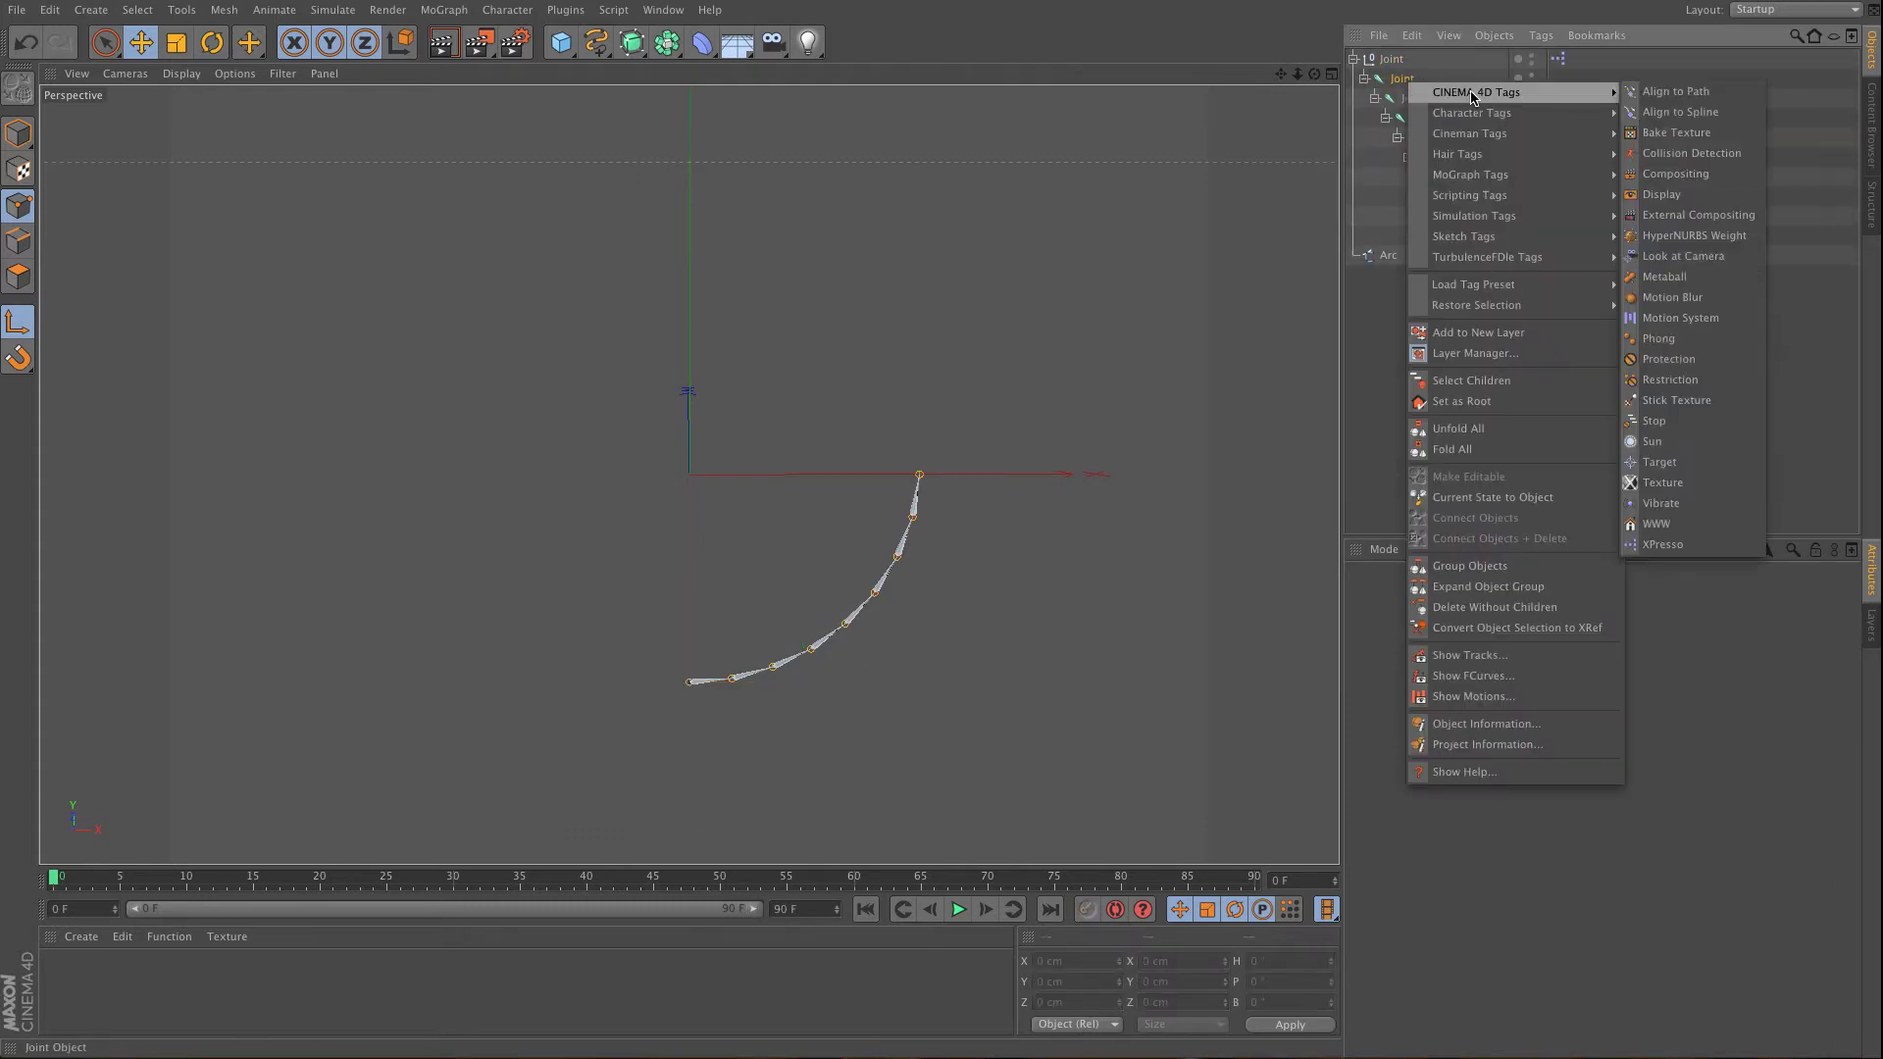
pyautogui.moveTo(1530, 113)
pyautogui.click(1664, 174)
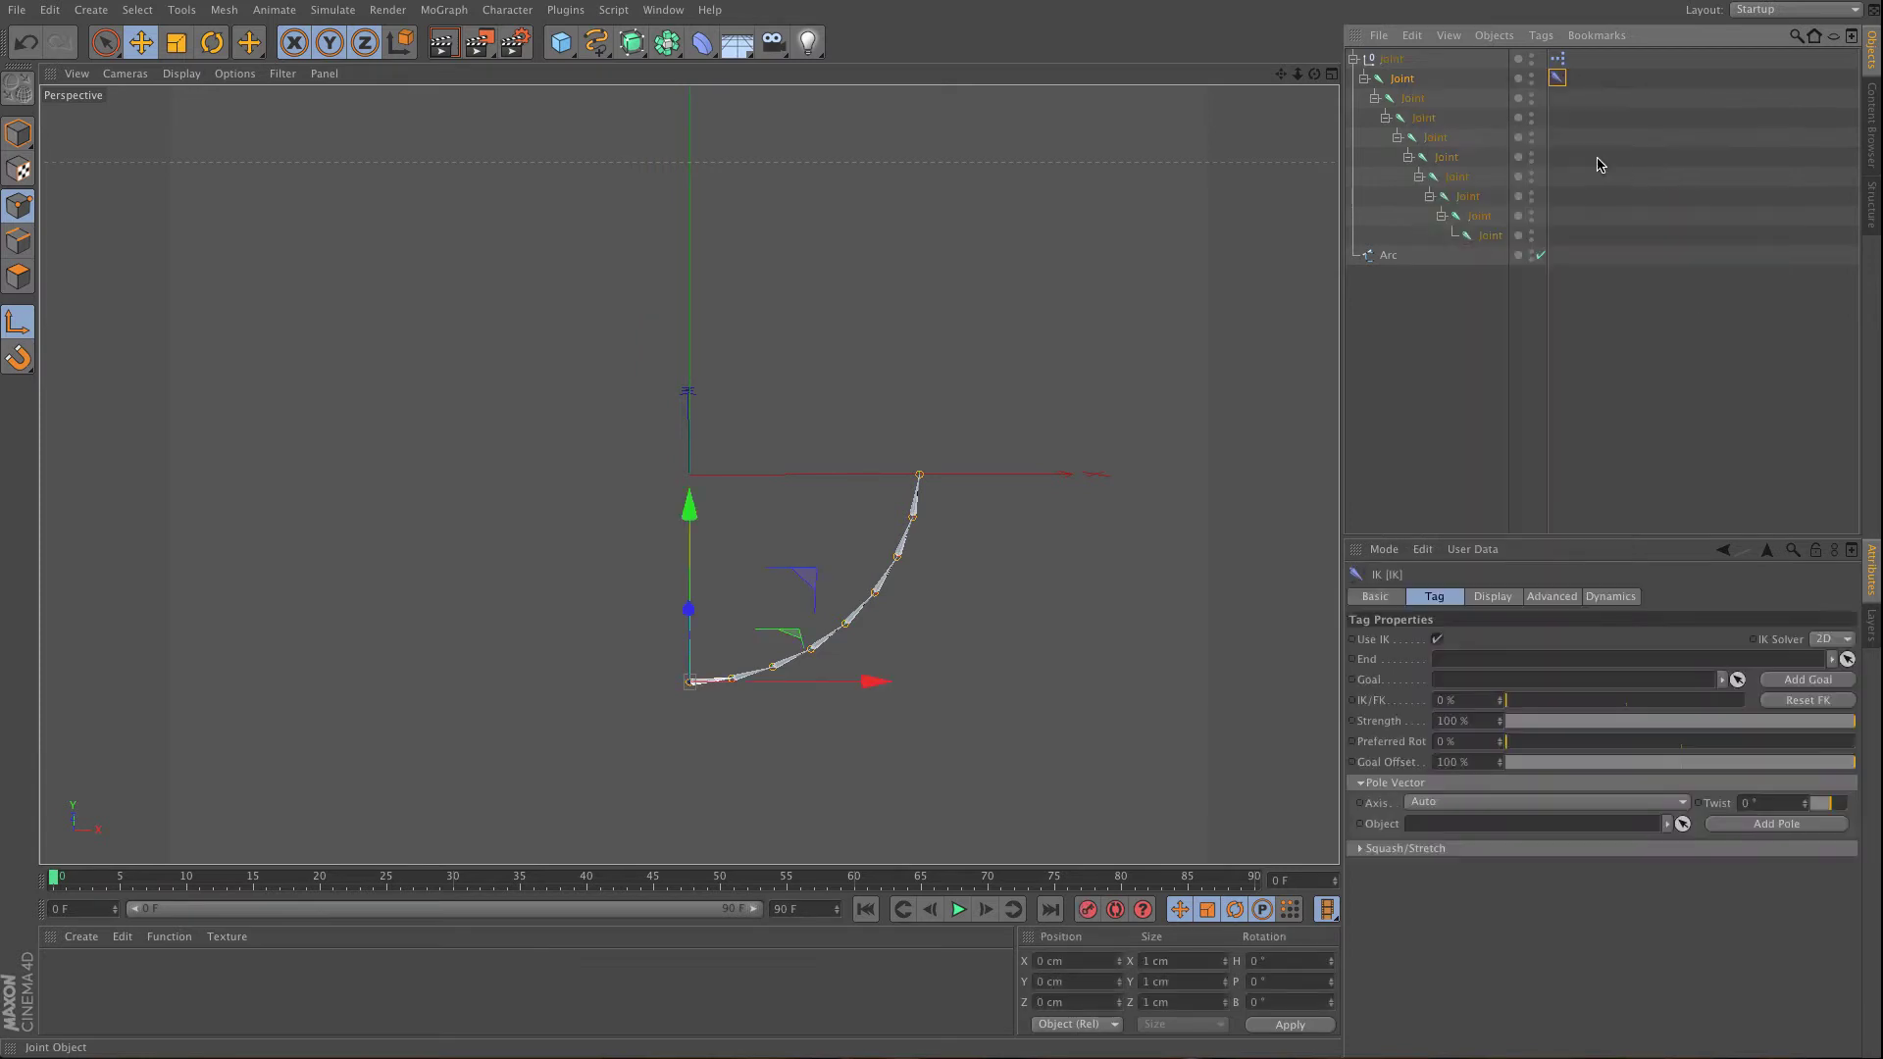
pyautogui.moveTo(1501, 244); pyautogui.dragTo(1453, 666)
# - Create a Joint.Goal target and slide it along X to bend the chain
pyautogui.click(1807, 679)
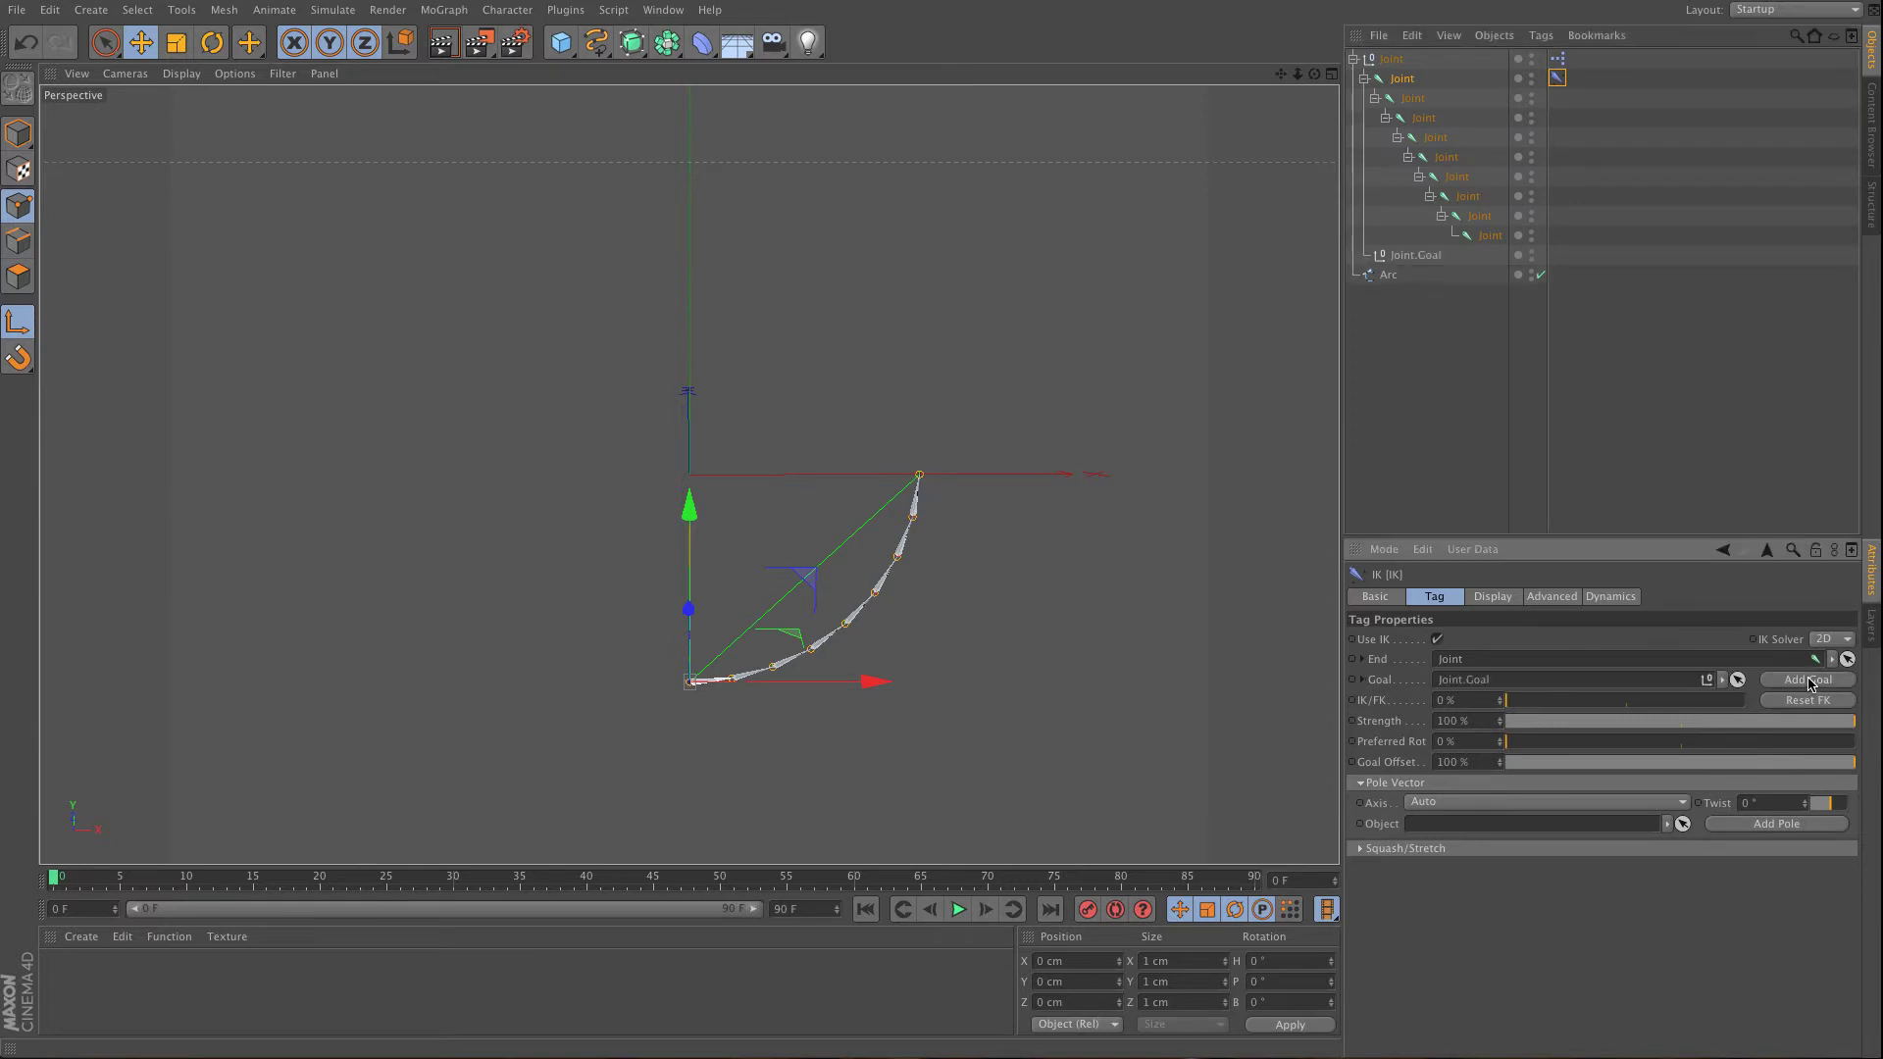
pyautogui.click(1370, 312)
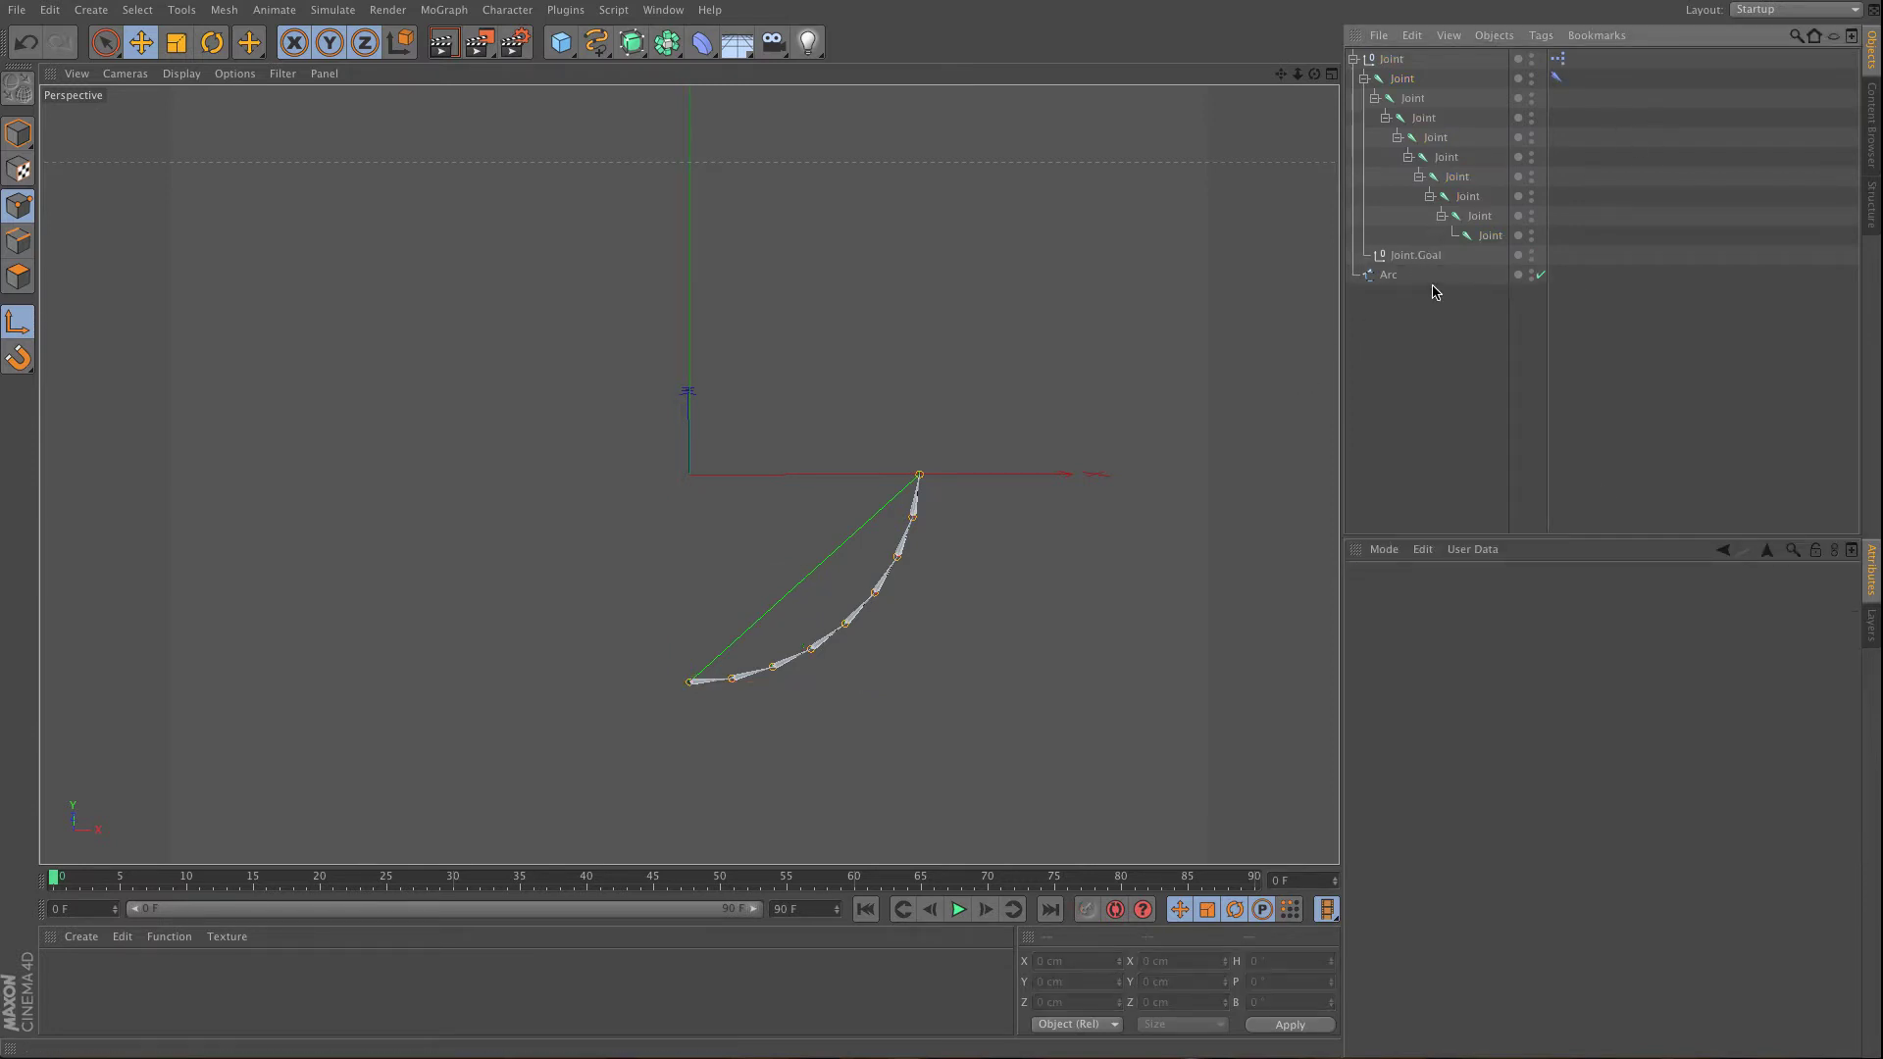
pyautogui.click(1415, 255)
pyautogui.moveTo(1067, 473); pyautogui.dragTo(943, 487)
# - Hide the joint chain, nudge Joint.Goal, and switch the Arc to Linear then back to Bezier
pyautogui.doubleClick(1530, 58)
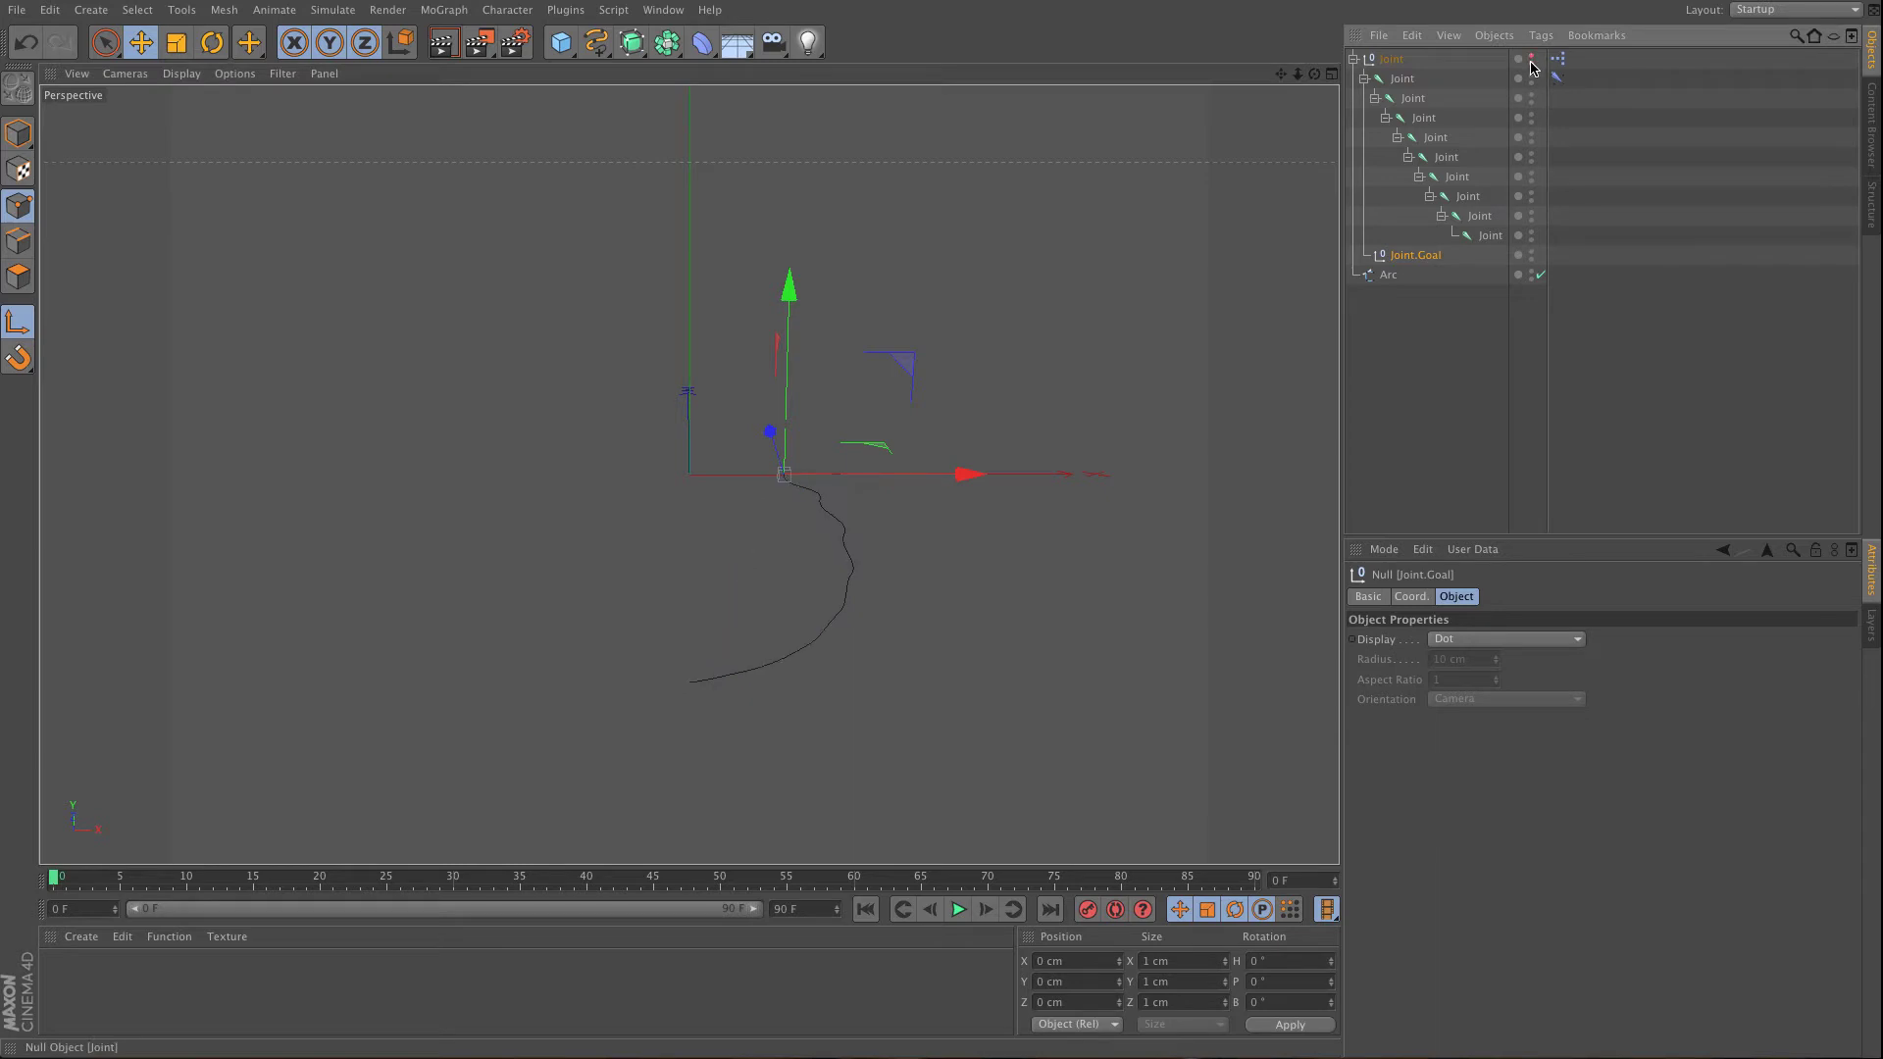
pyautogui.moveTo(944, 481)
pyautogui.mouseDown()
pyautogui.moveTo(844, 490)
pyautogui.moveTo(1034, 507)
pyautogui.moveTo(919, 507)
pyautogui.mouseUp()
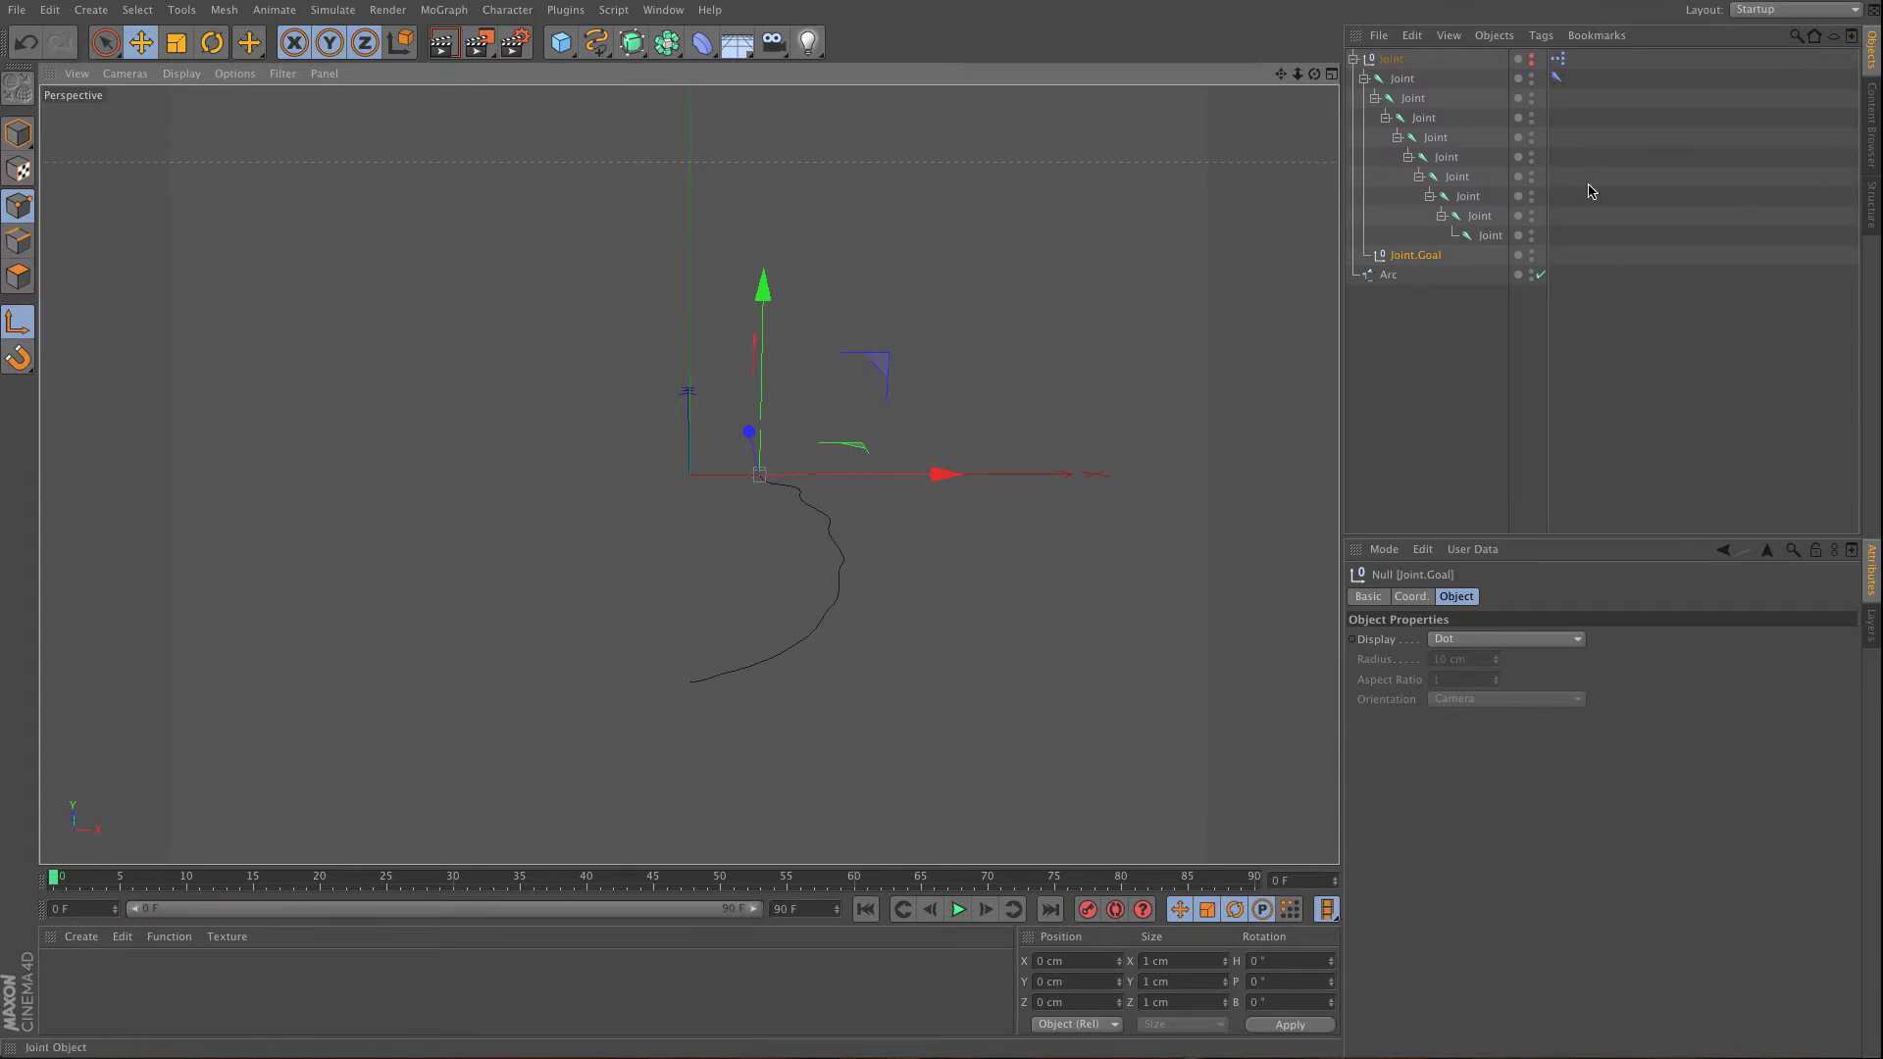
pyautogui.click(1388, 275)
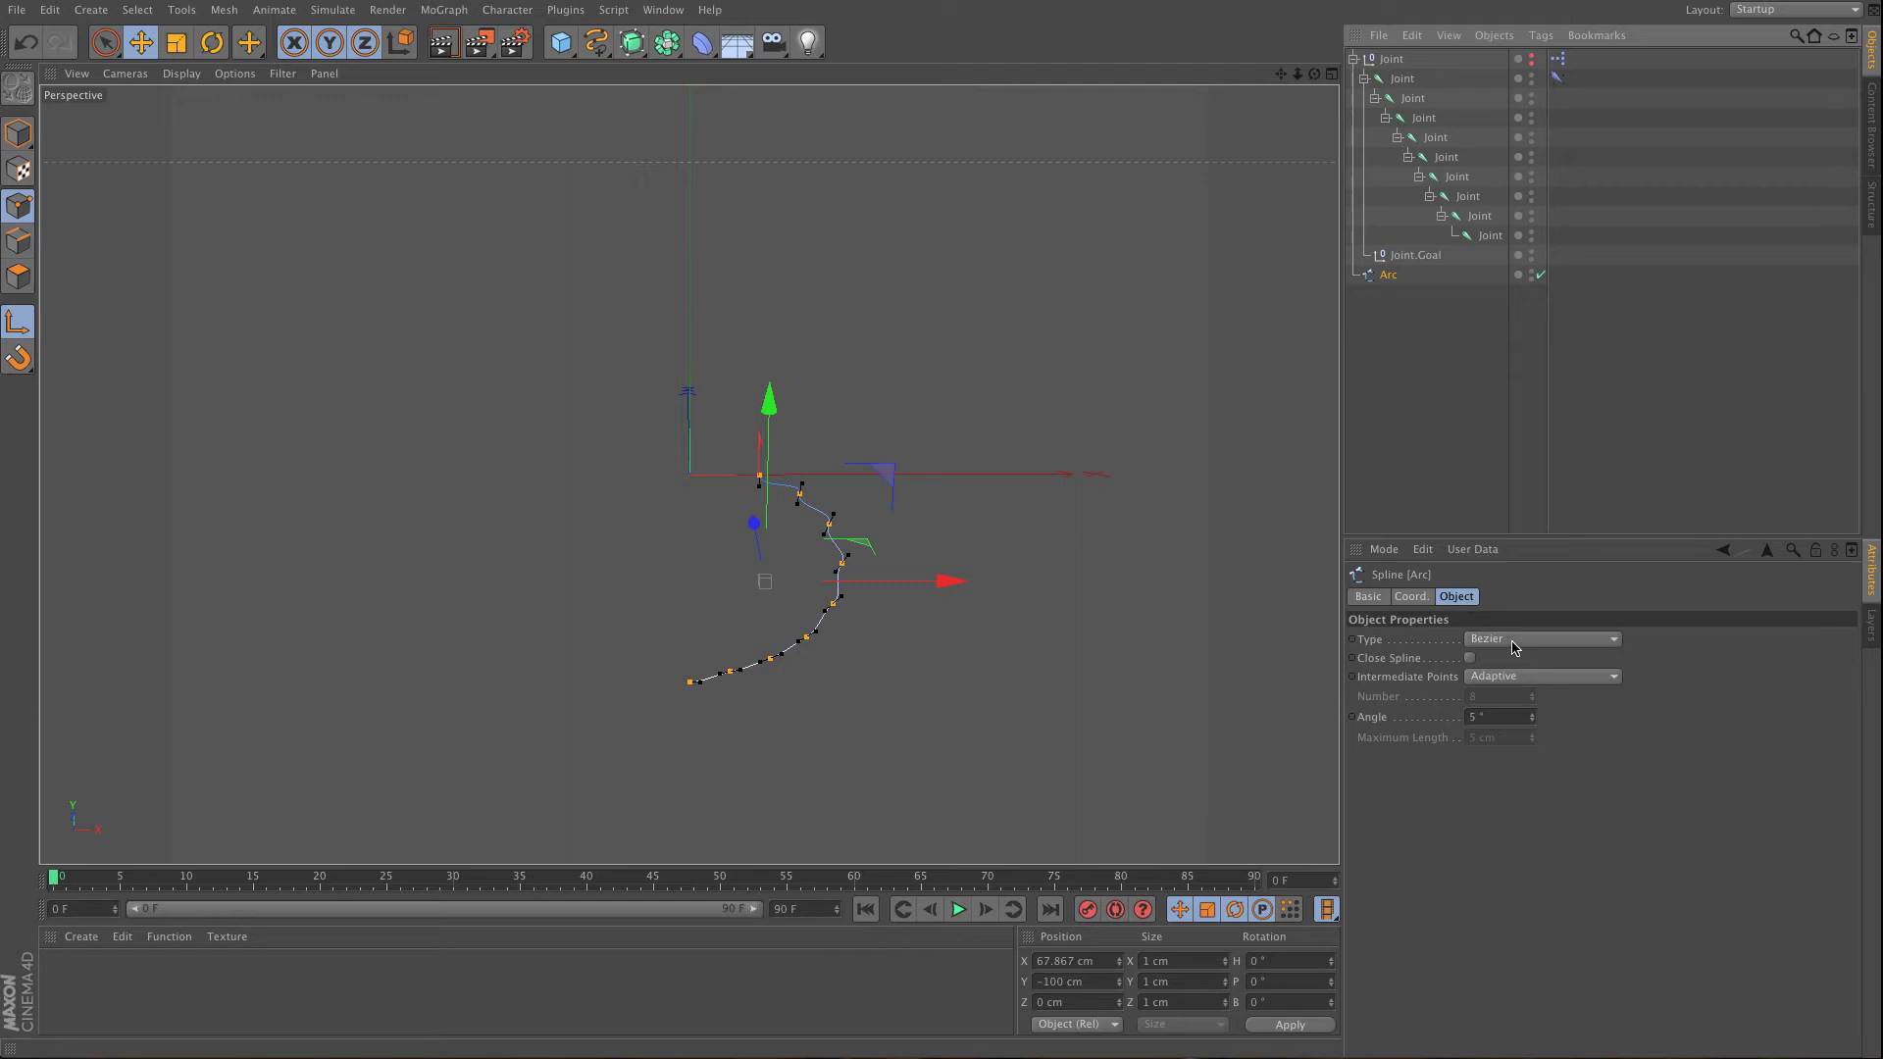
pyautogui.click(1569, 643)
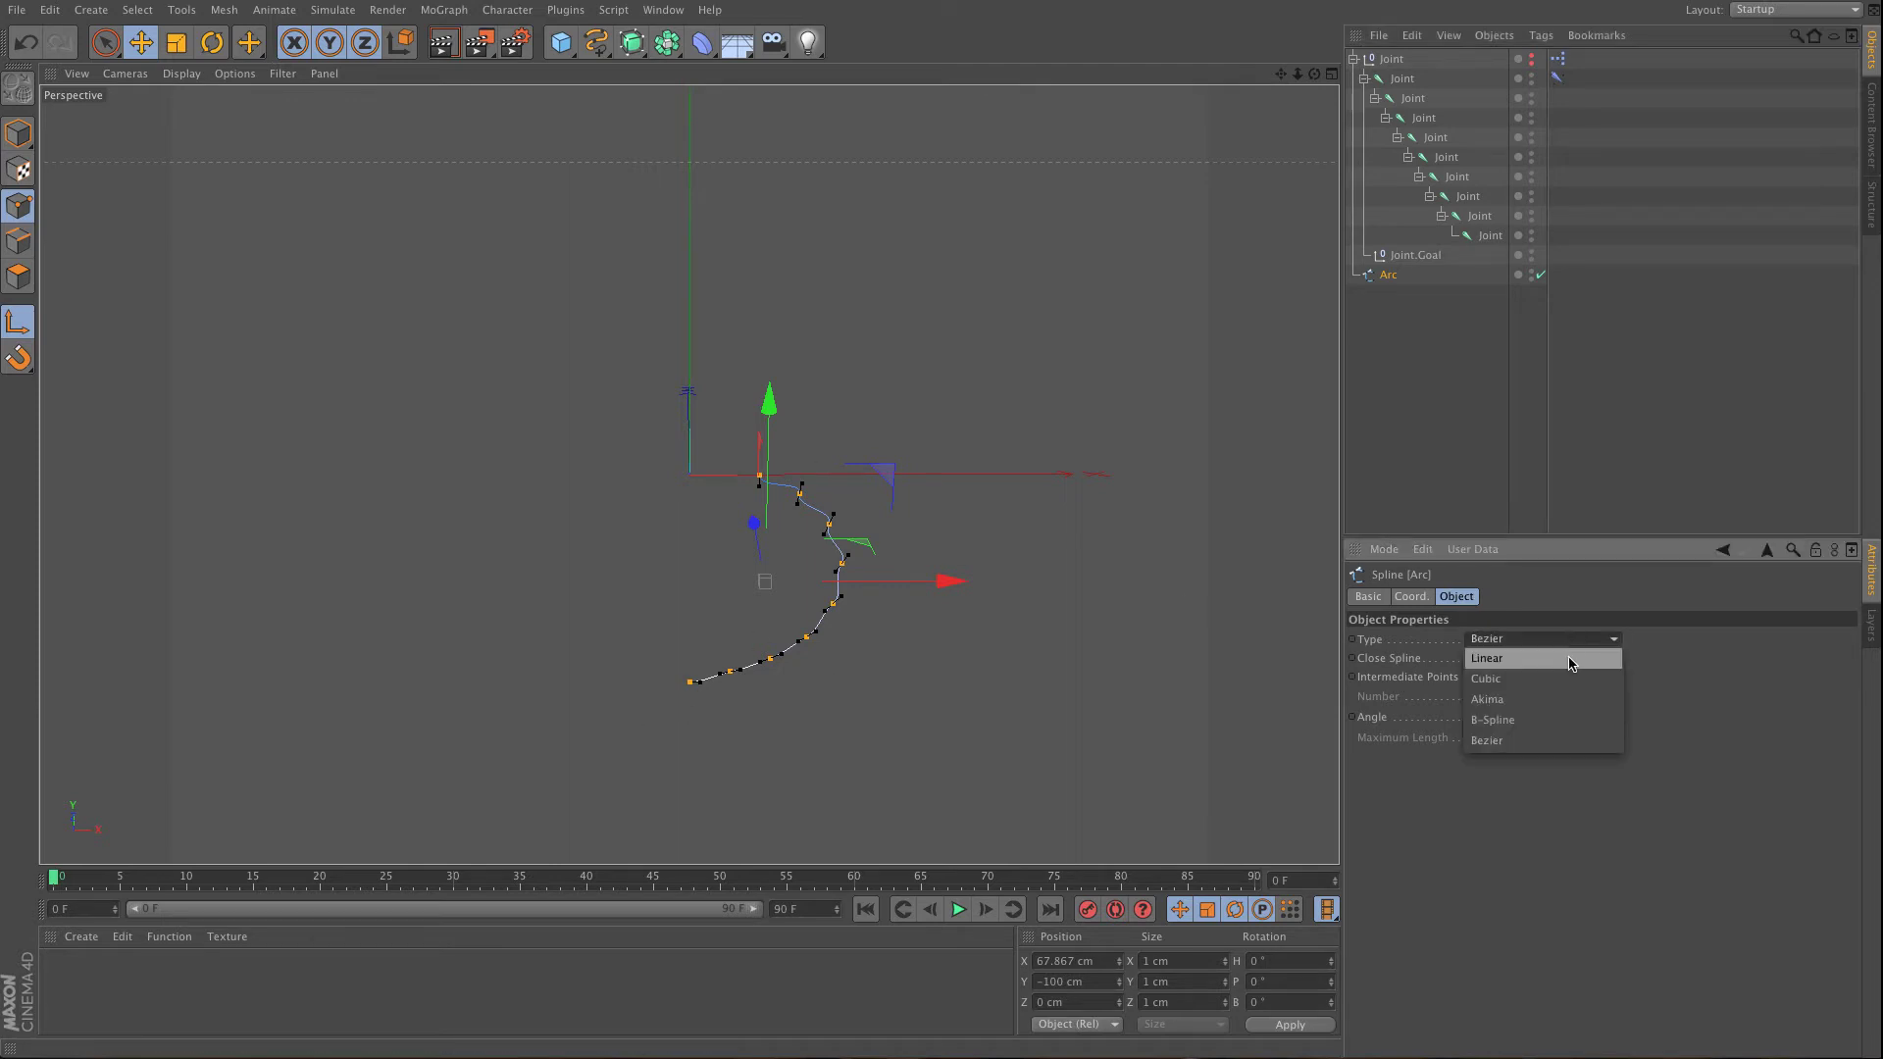
pyautogui.click(1568, 659)
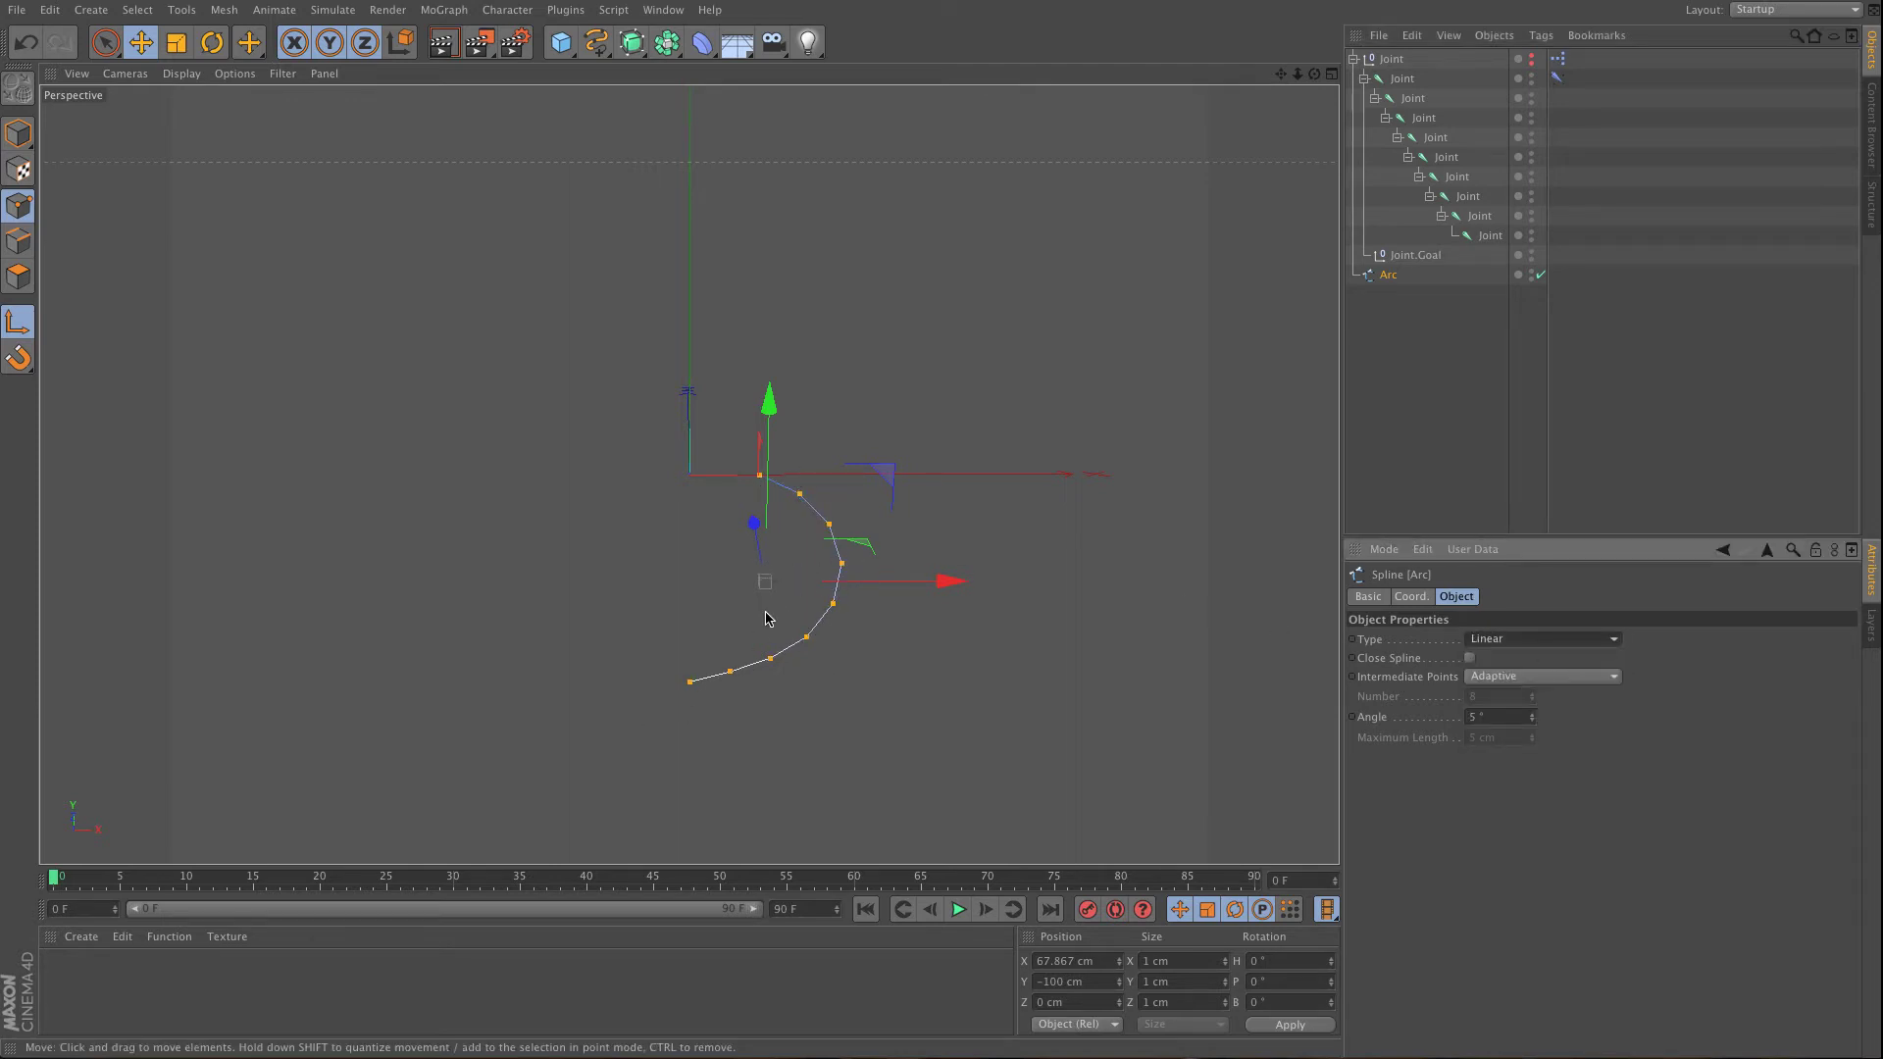
pyautogui.click(1539, 640)
pyautogui.click(1515, 744)
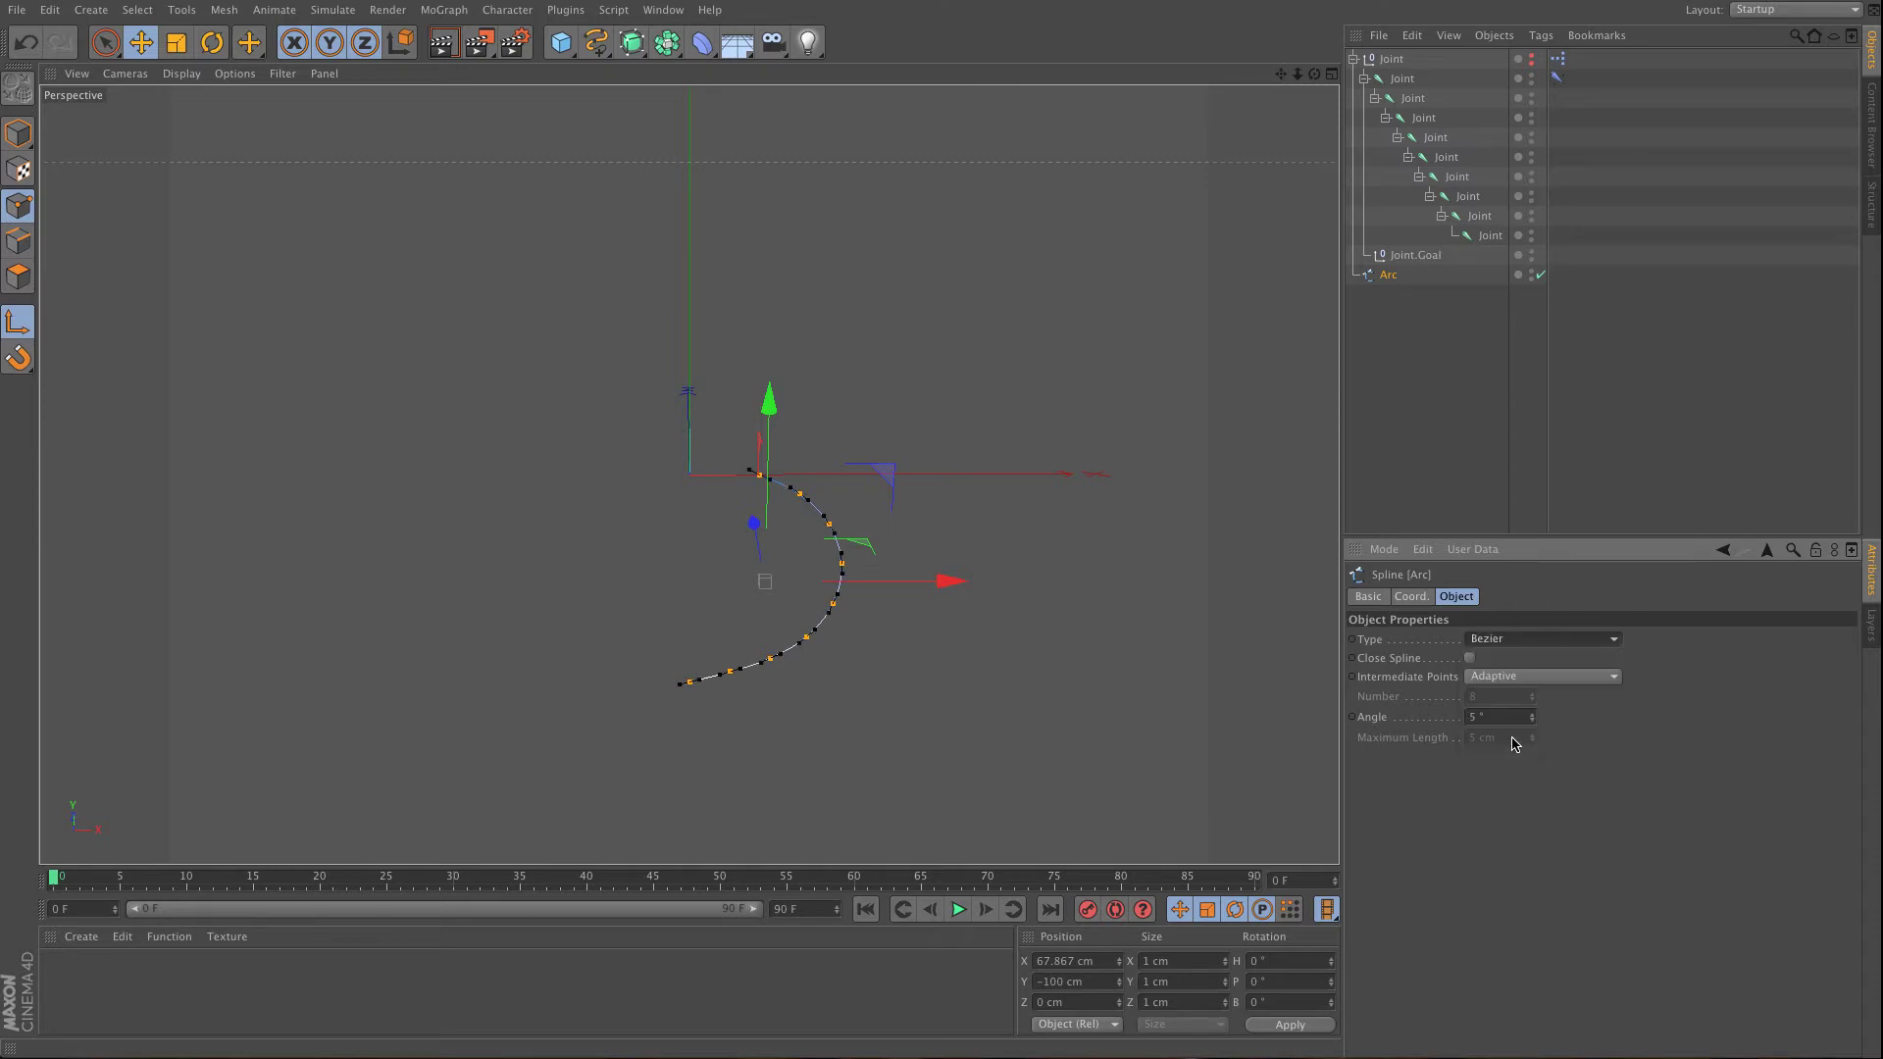
# - Slide Joint.Goal further along X to flex the Arc spline
pyautogui.click(1415, 255)
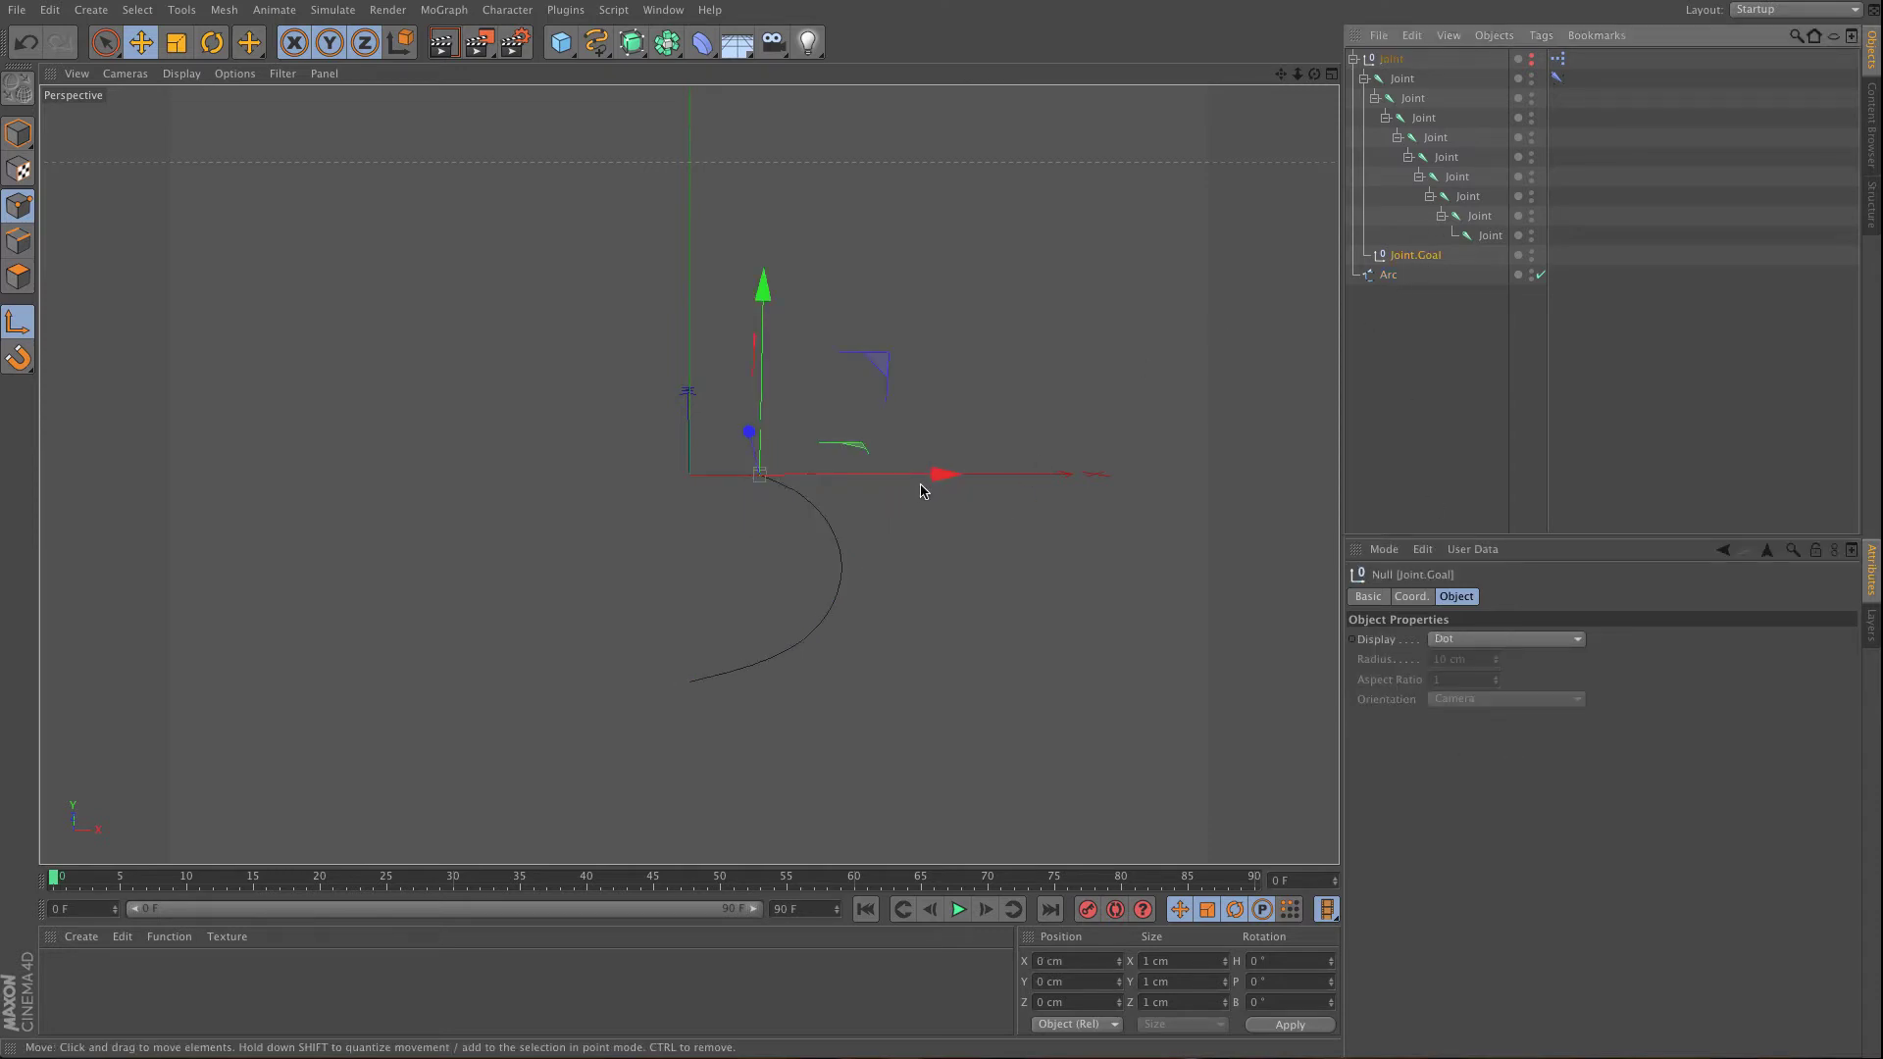
pyautogui.moveTo(919, 490); pyautogui.dragTo(1032, 531)
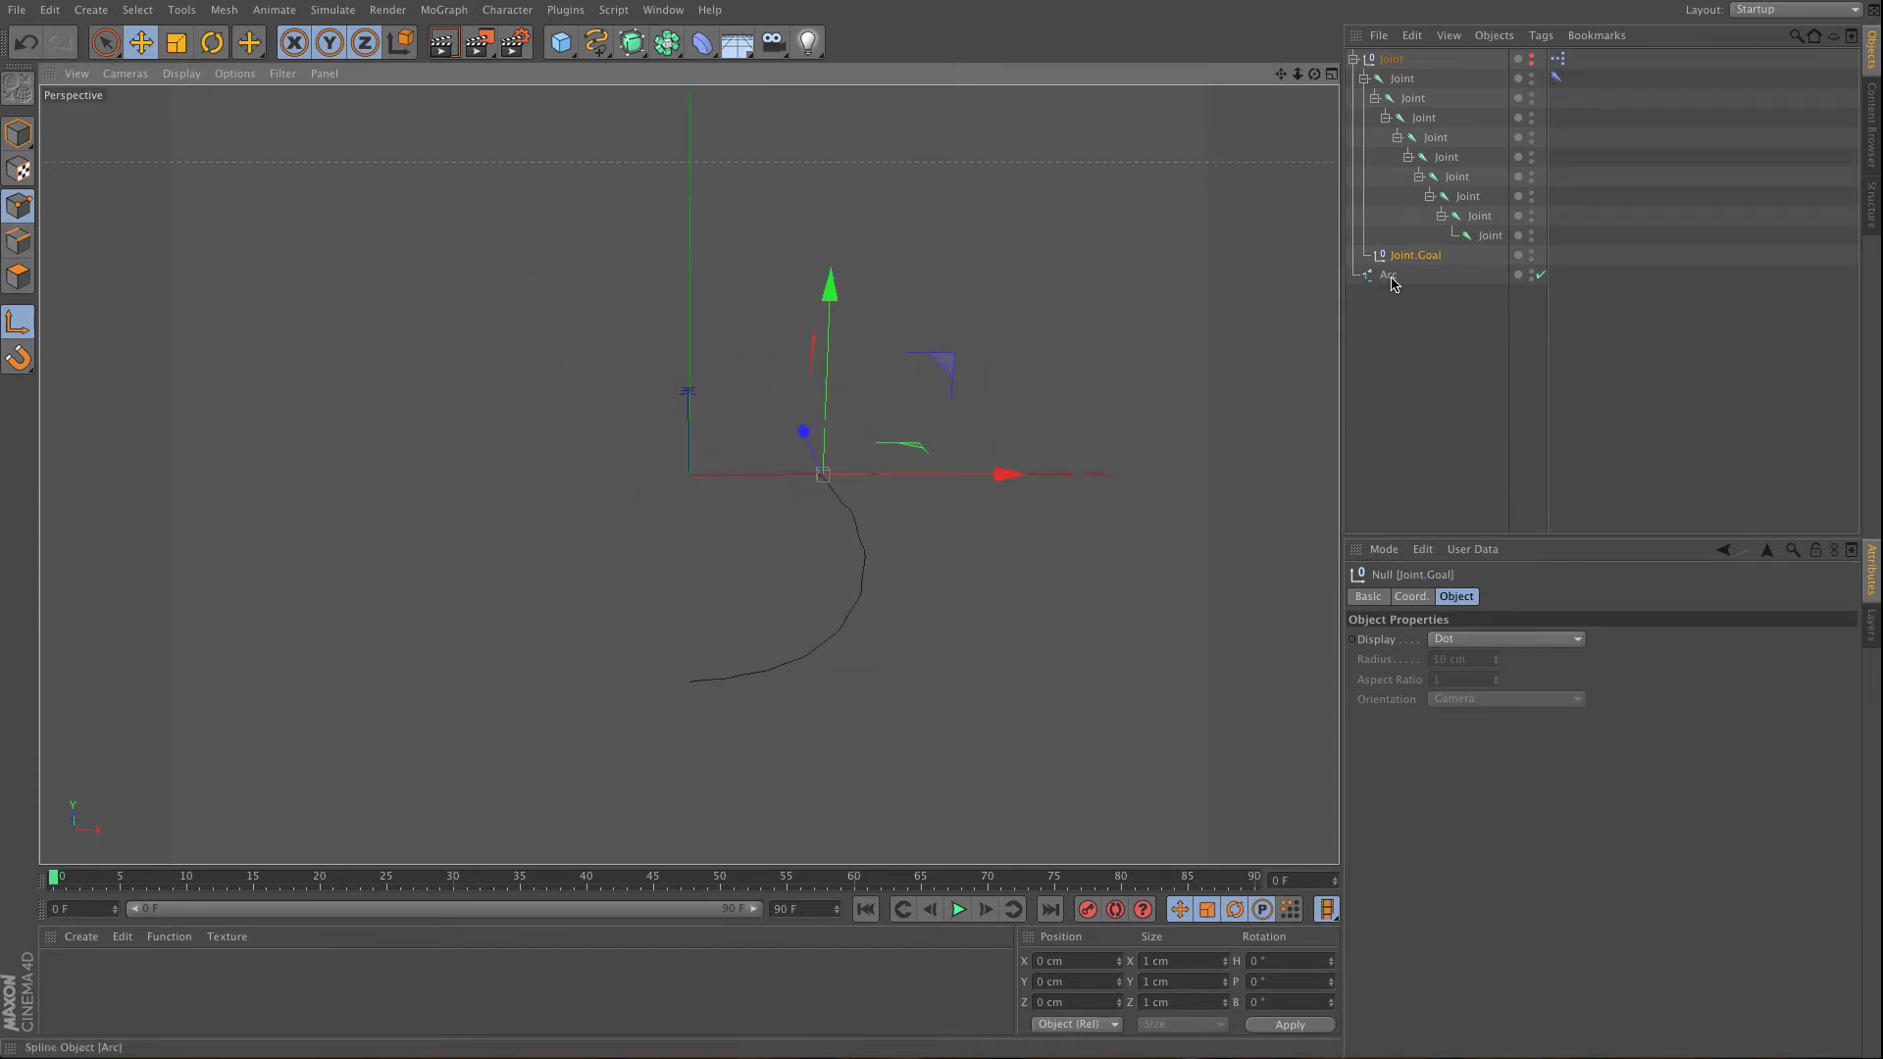
pyautogui.click(1389, 279)
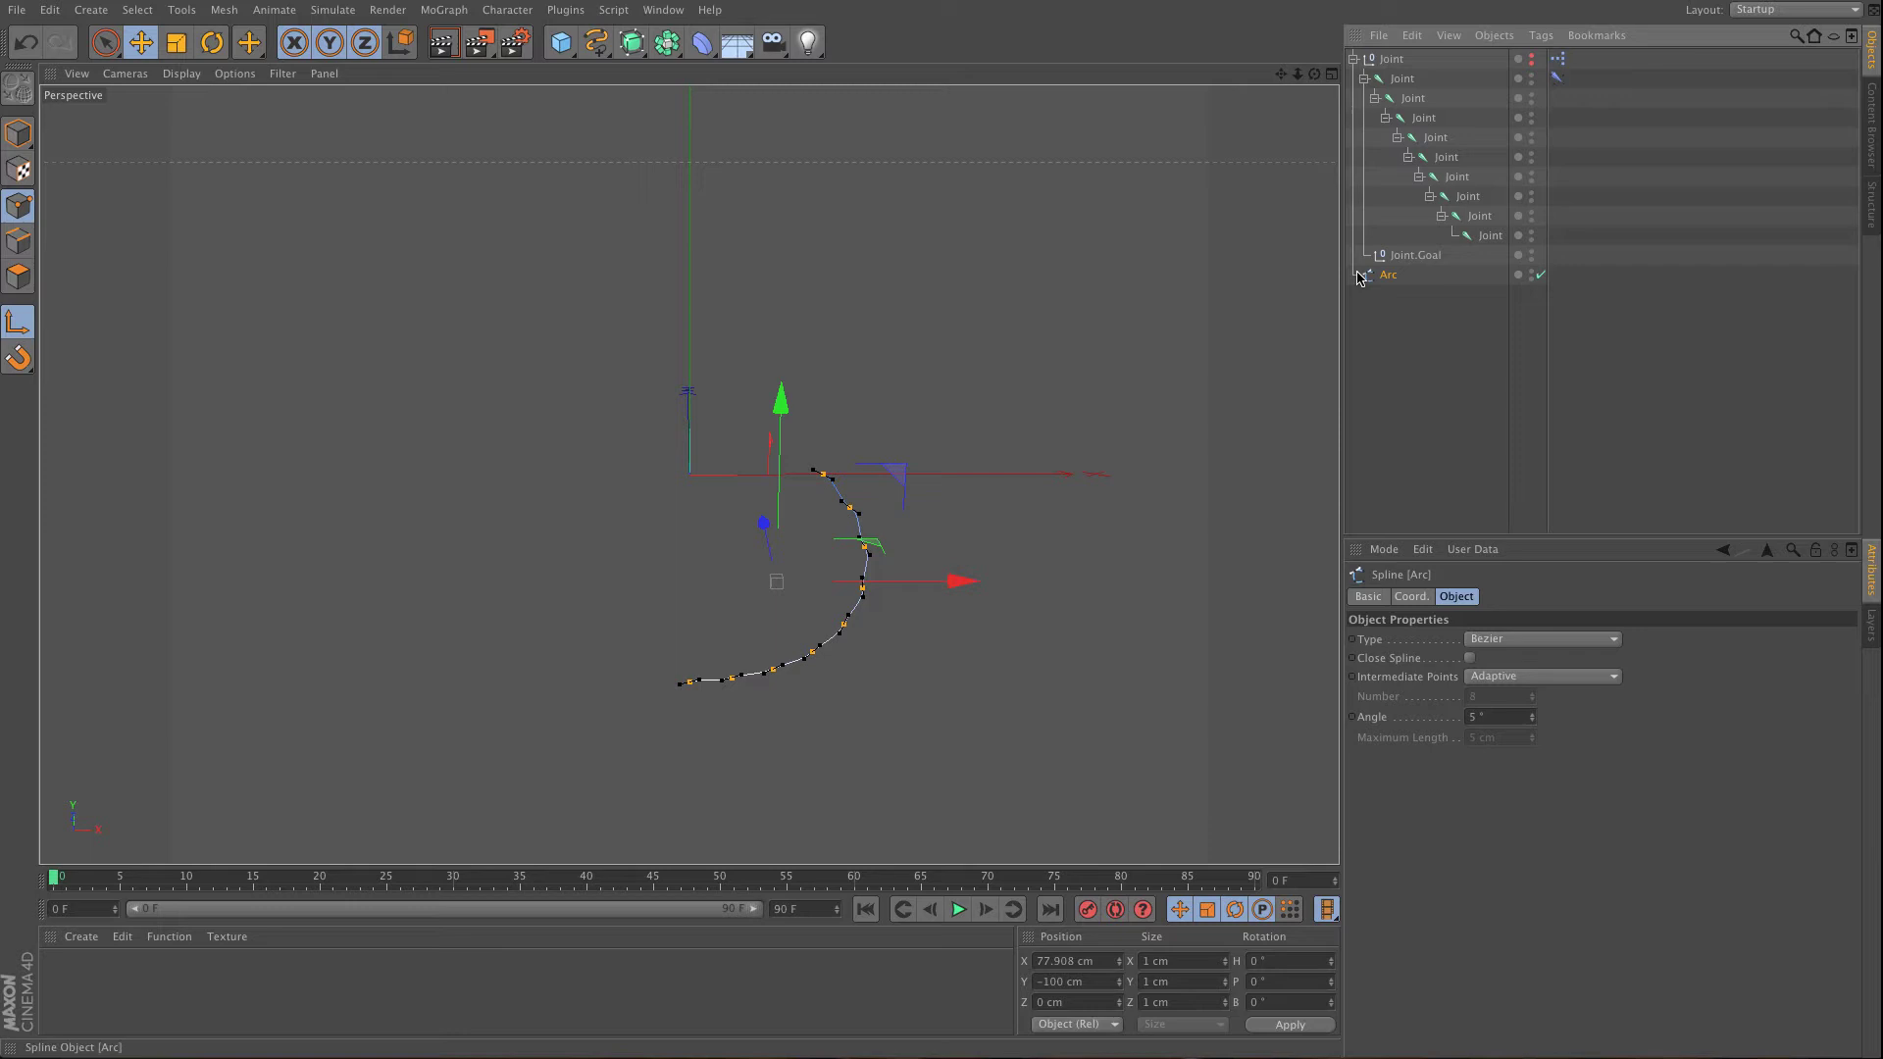
# - Inspect the Arc's point coordinate table
pyautogui.click(1869, 210)
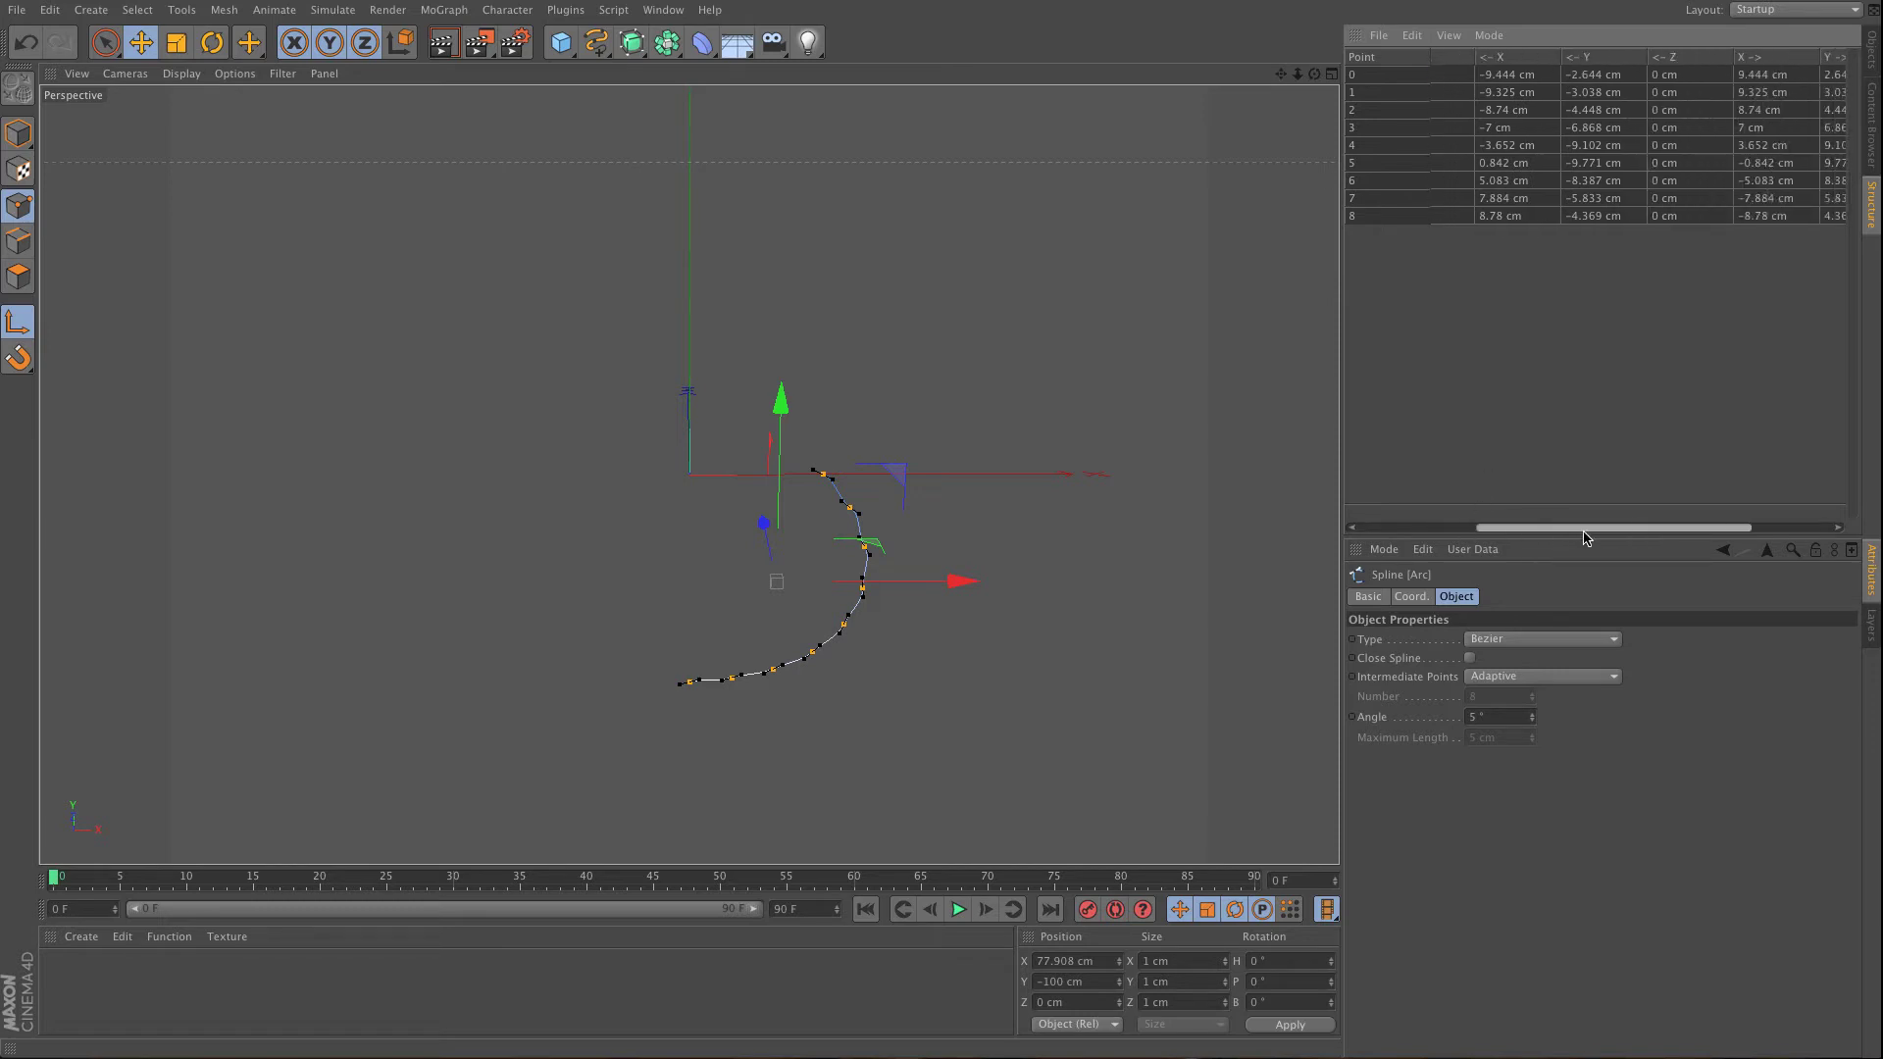
pyautogui.moveTo(1586, 537); pyautogui.dragTo(1644, 536)
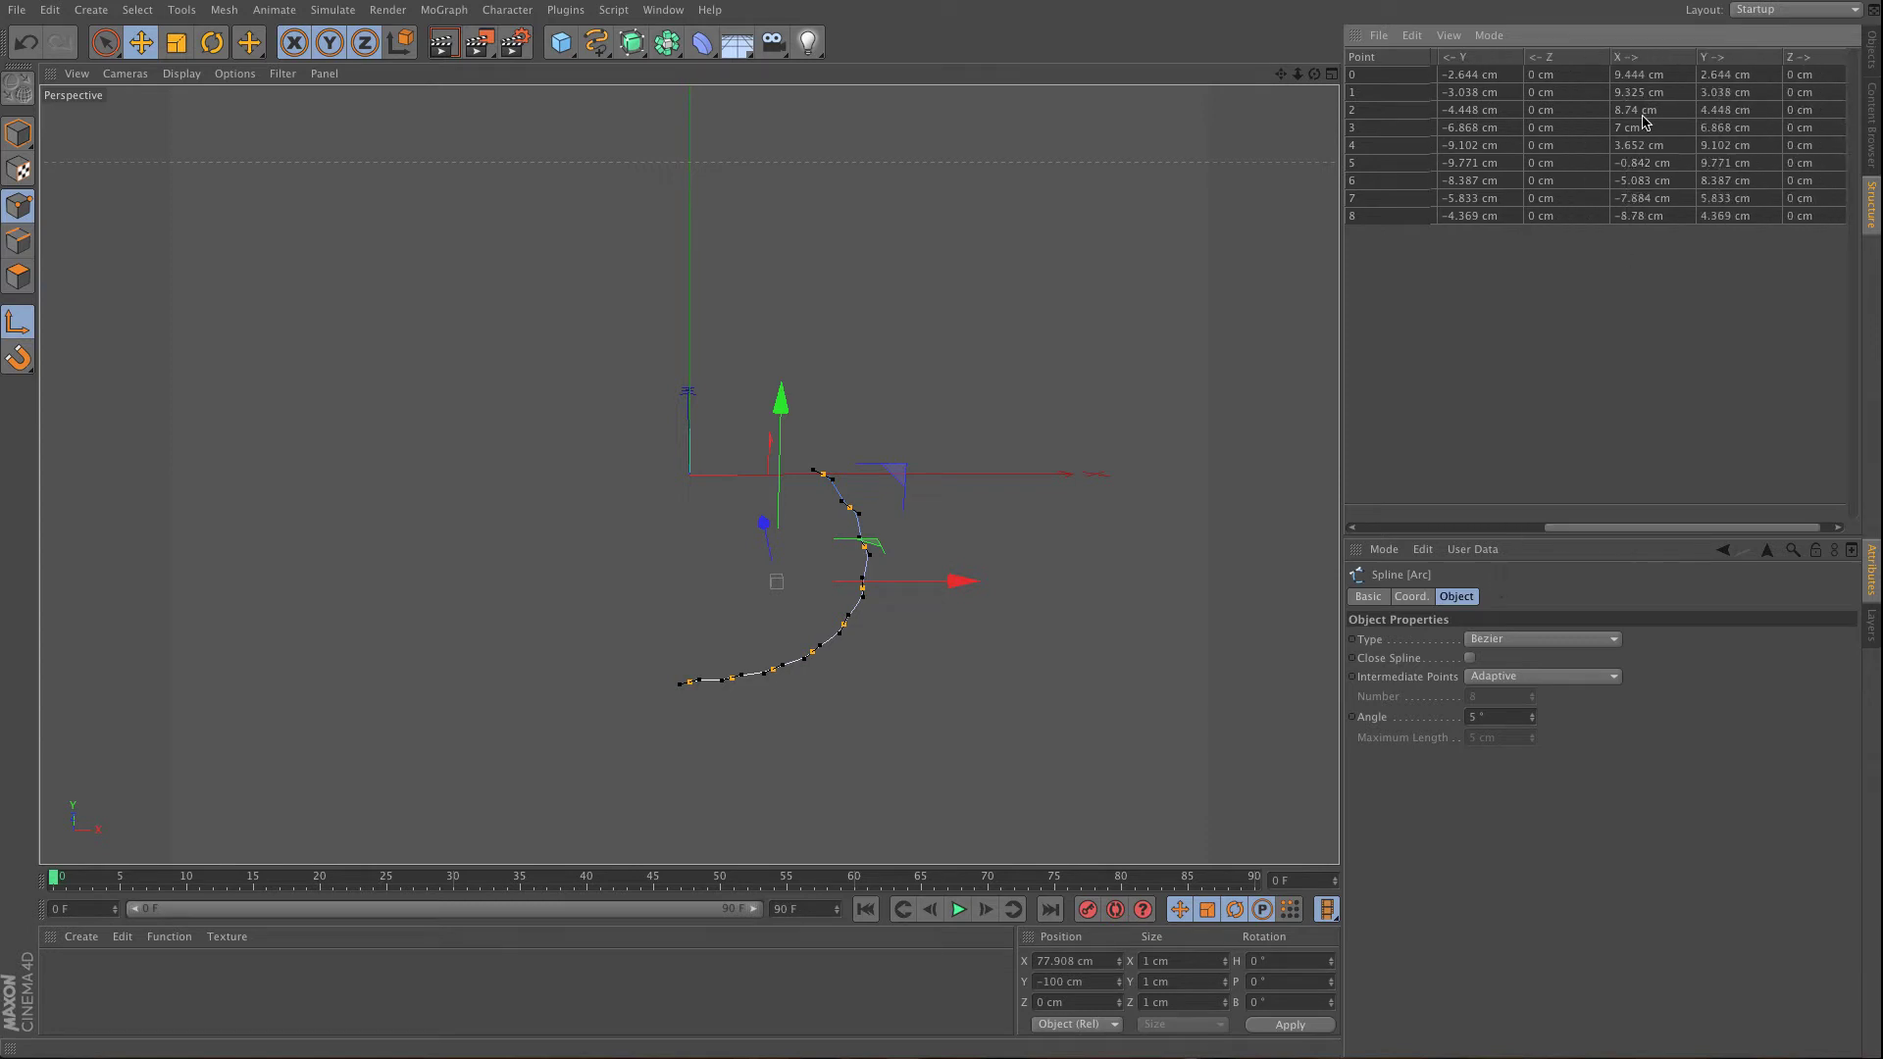
pyautogui.click(1873, 44)
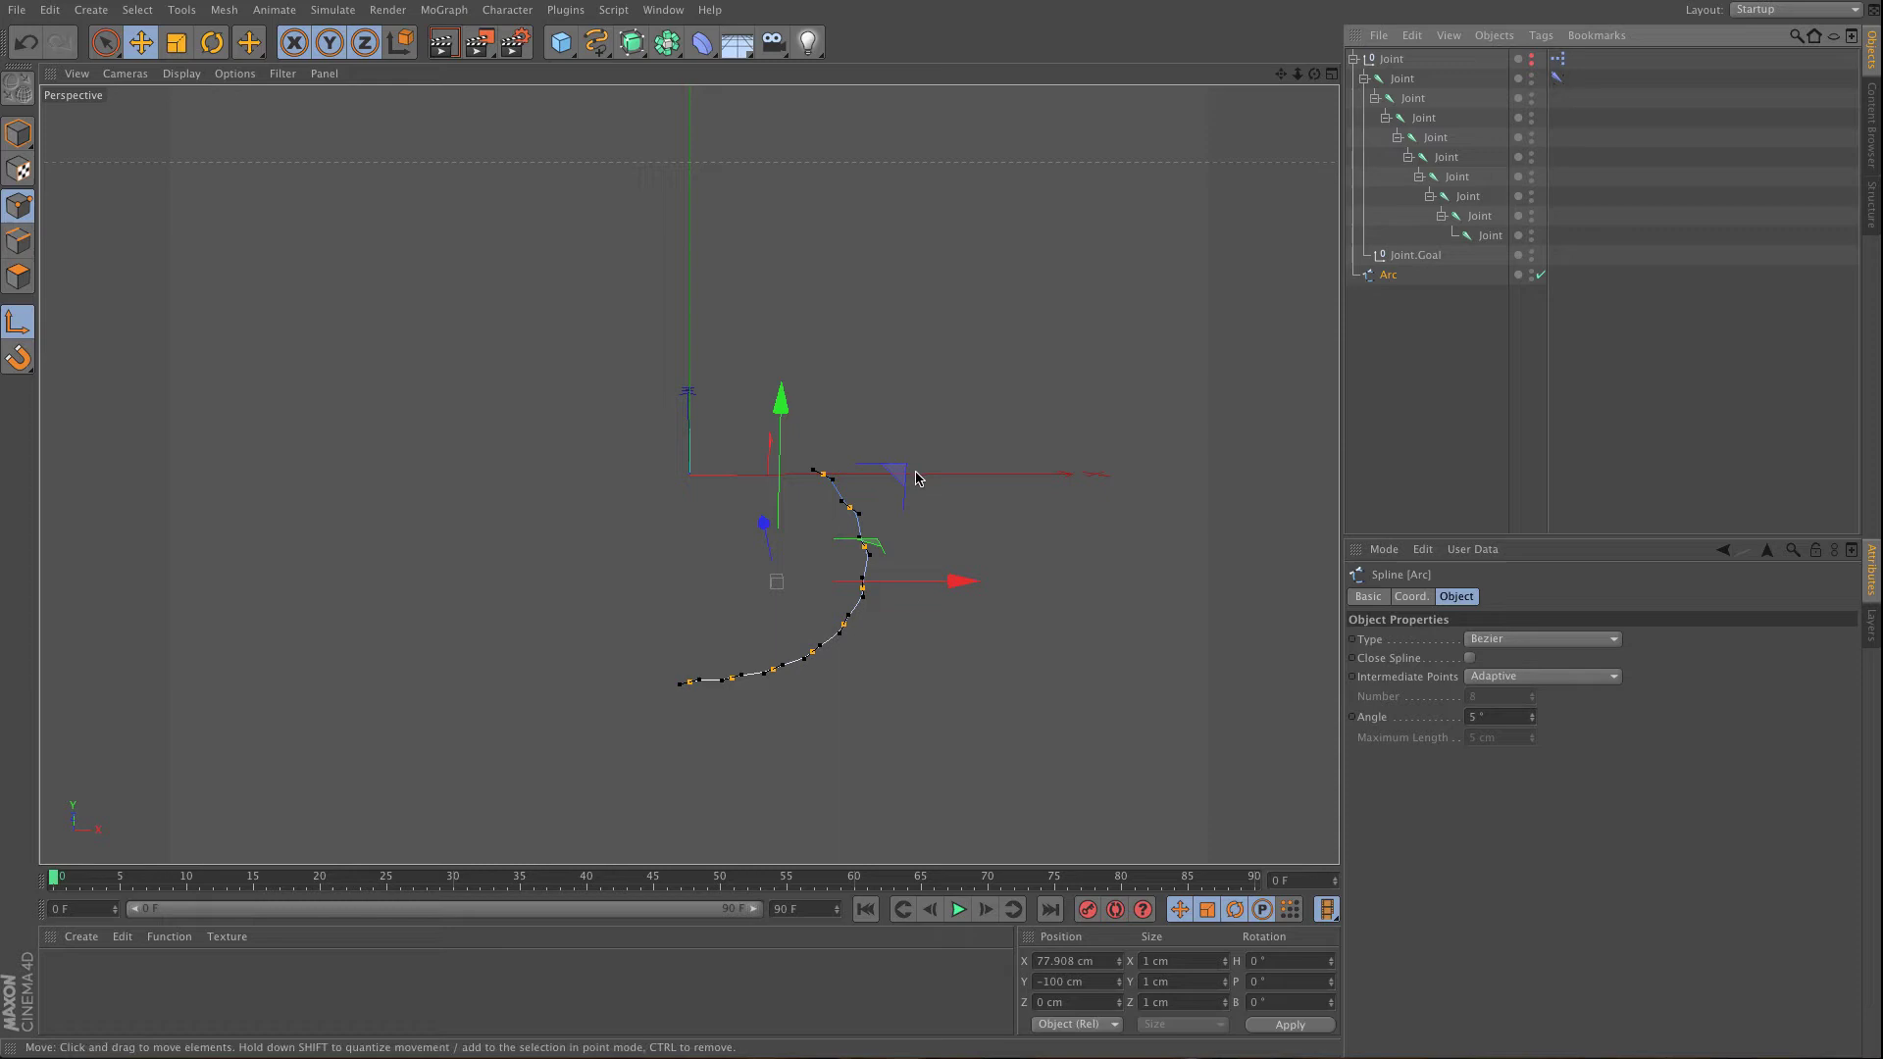
# - Give the Arc's points Soft Interpolation and drag Joint.Goal left along X
pyautogui.rightClick(851, 512)
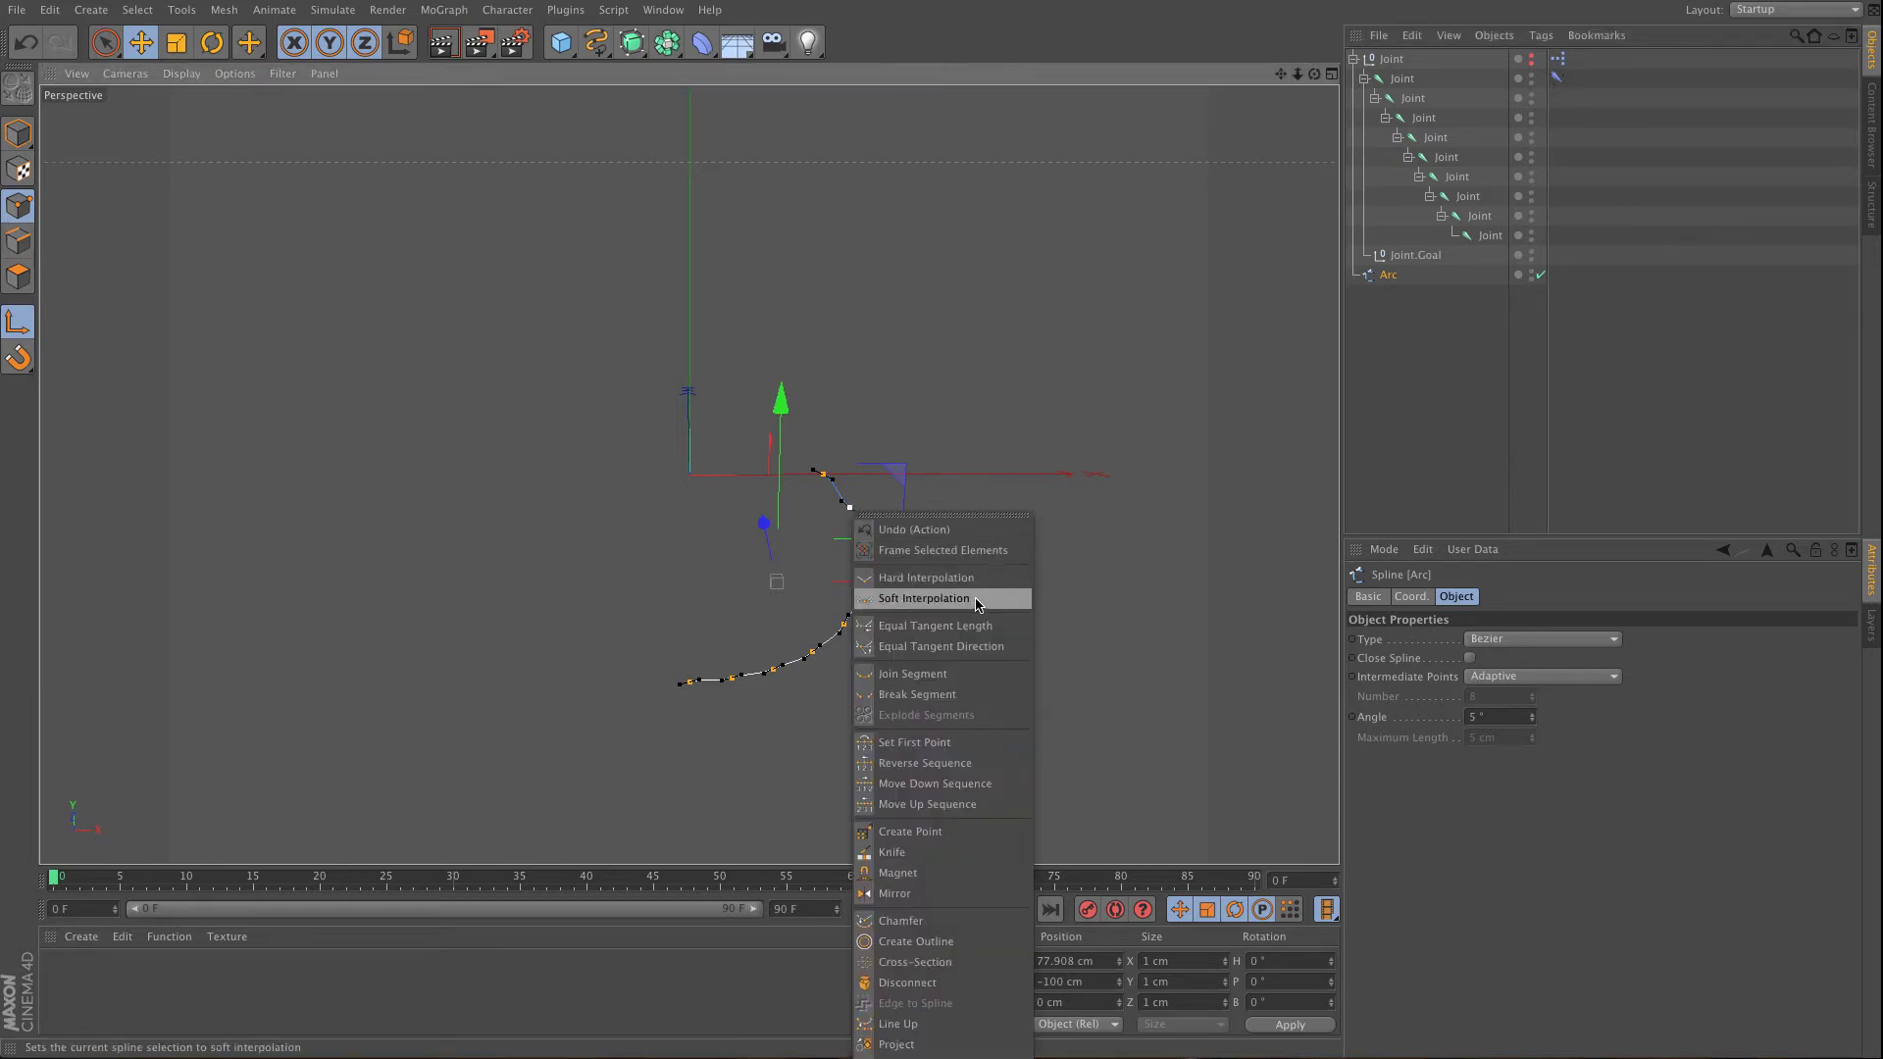
pyautogui.click(923, 598)
pyautogui.click(1415, 255)
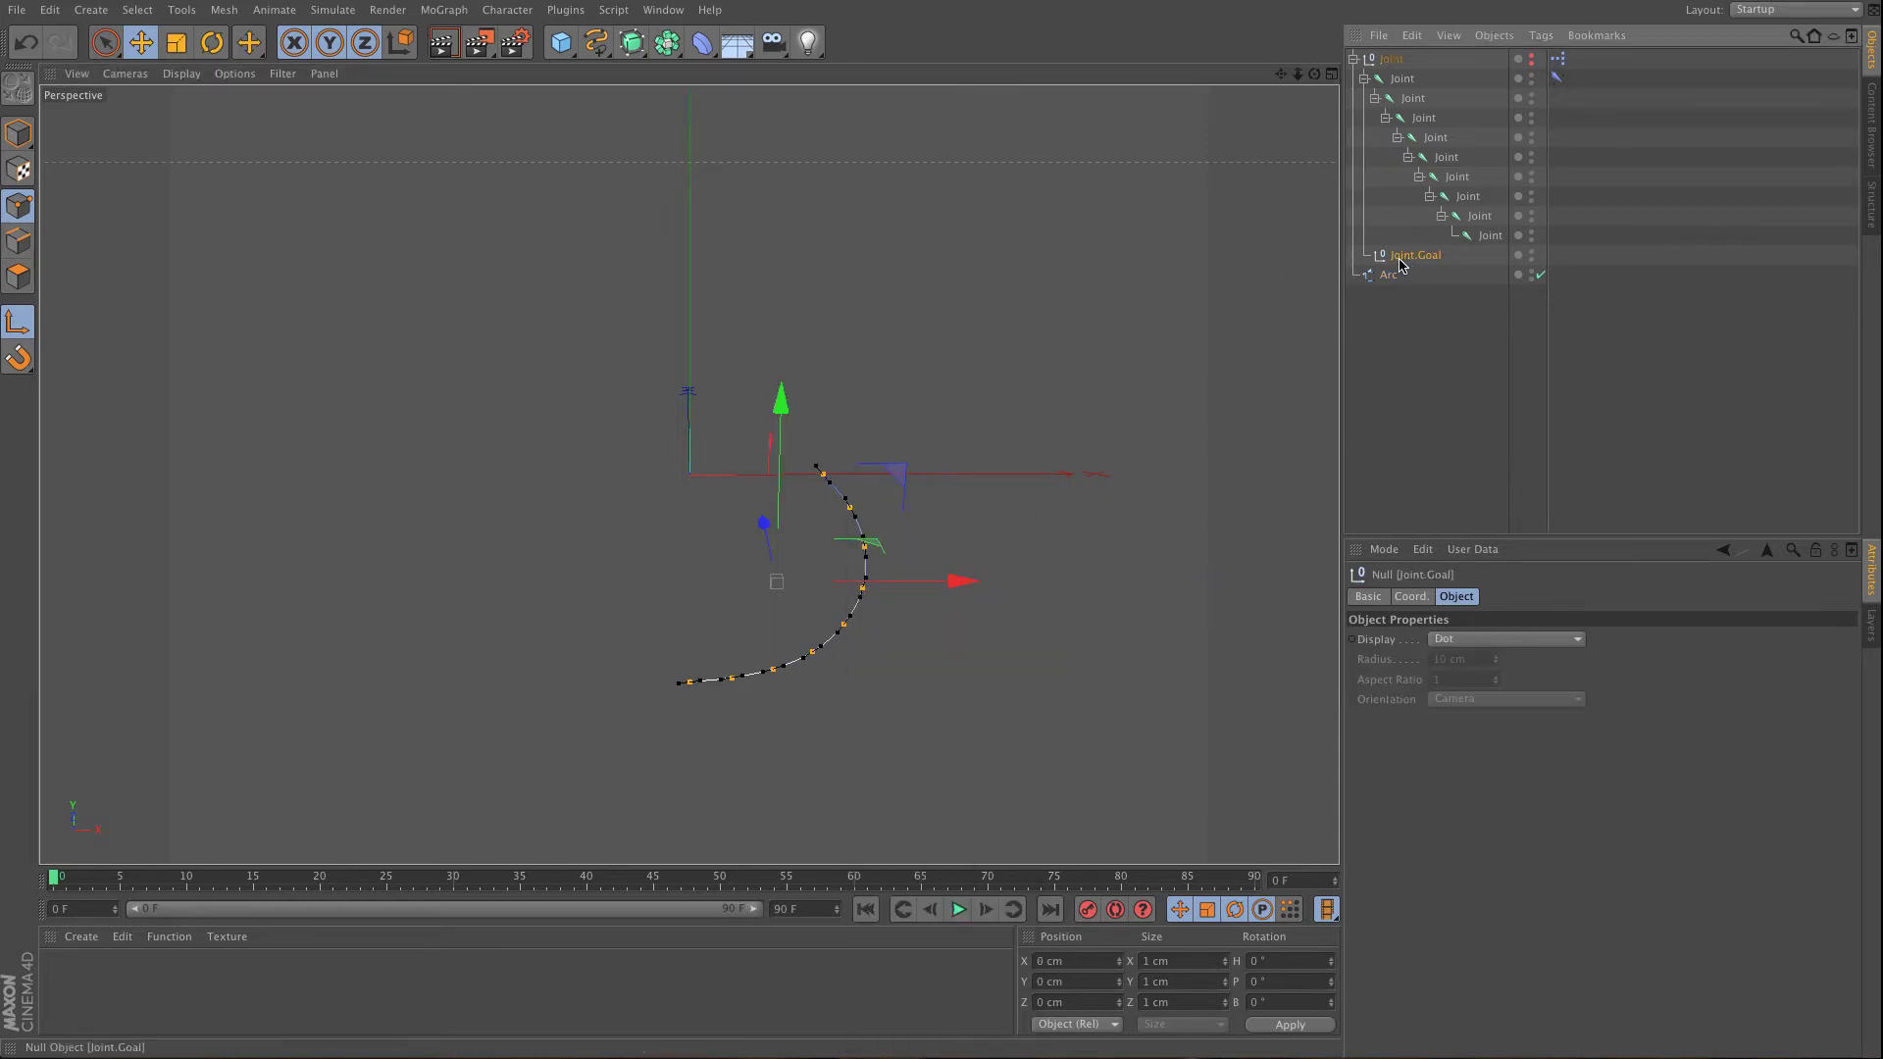
pyautogui.moveTo(1020, 482); pyautogui.dragTo(965, 480)
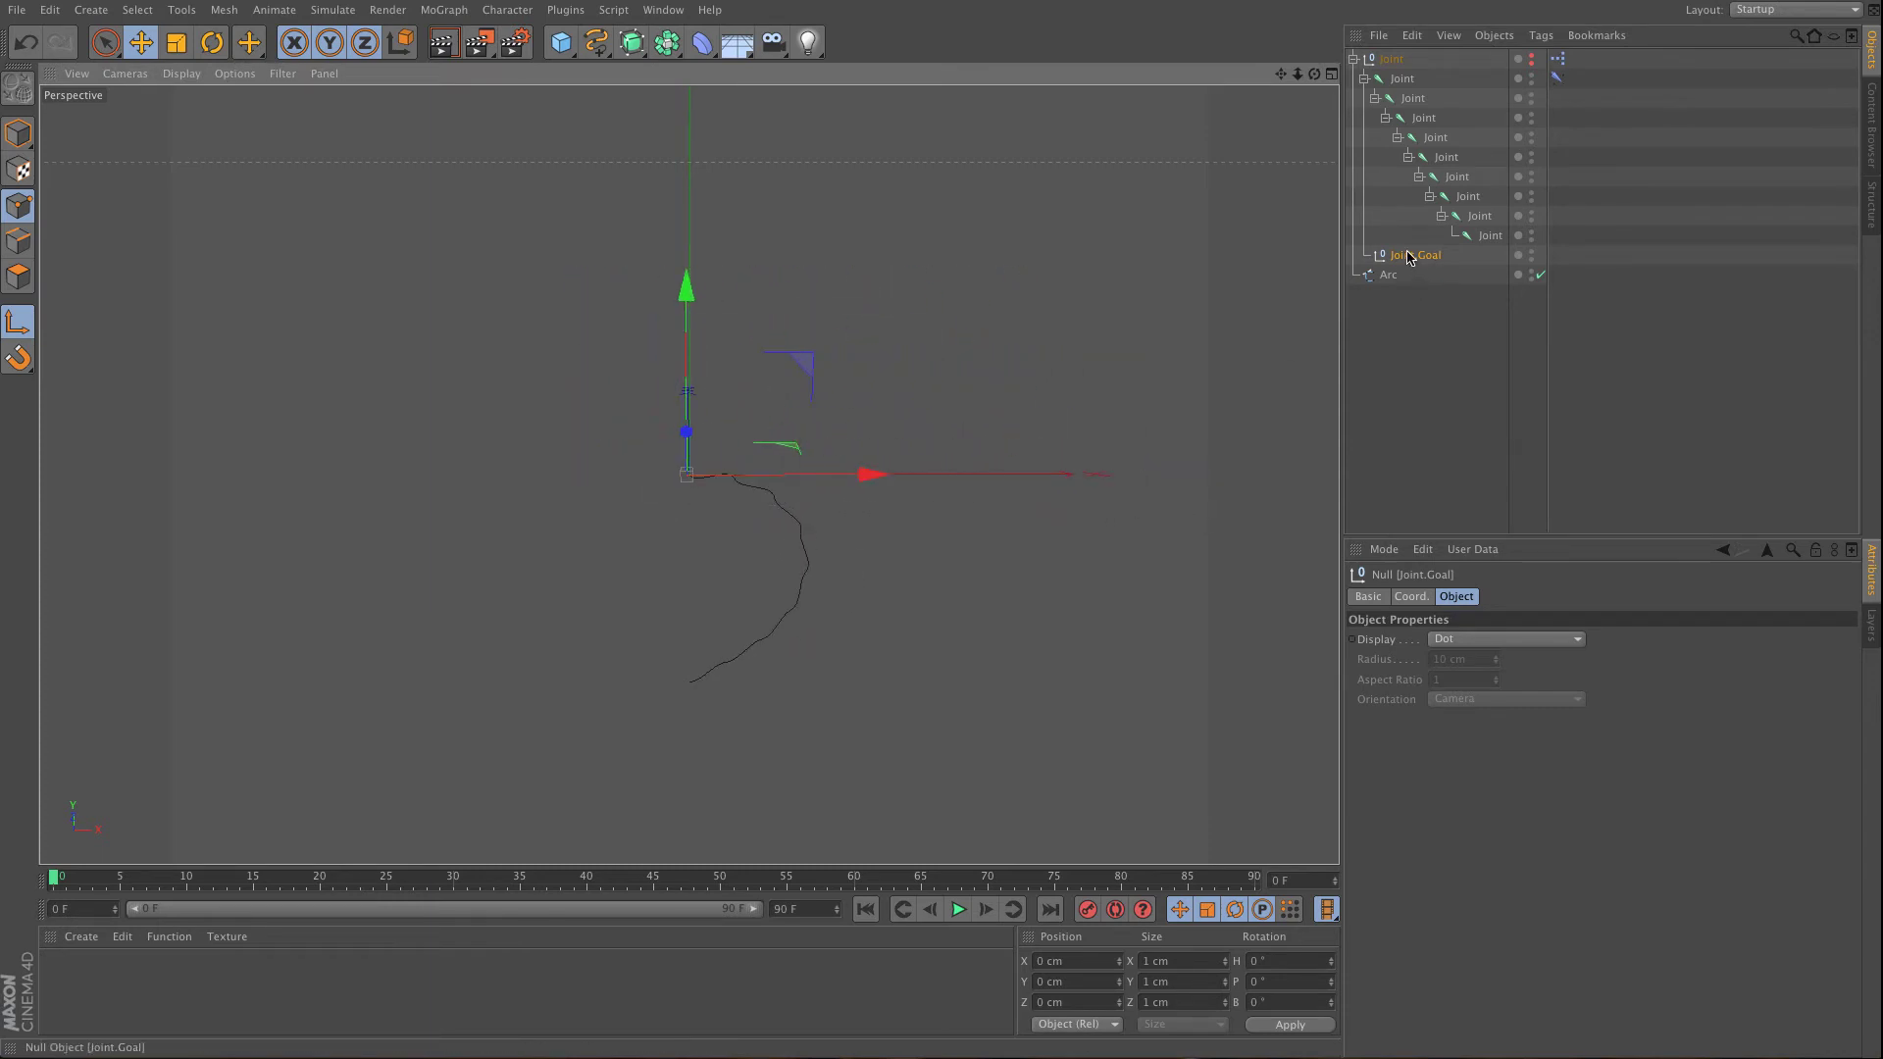
# - Set the Arc to Cubic type with Natural intermediate points, then slide Joint.Goal along X
pyautogui.click(1392, 275)
pyautogui.click(1468, 636)
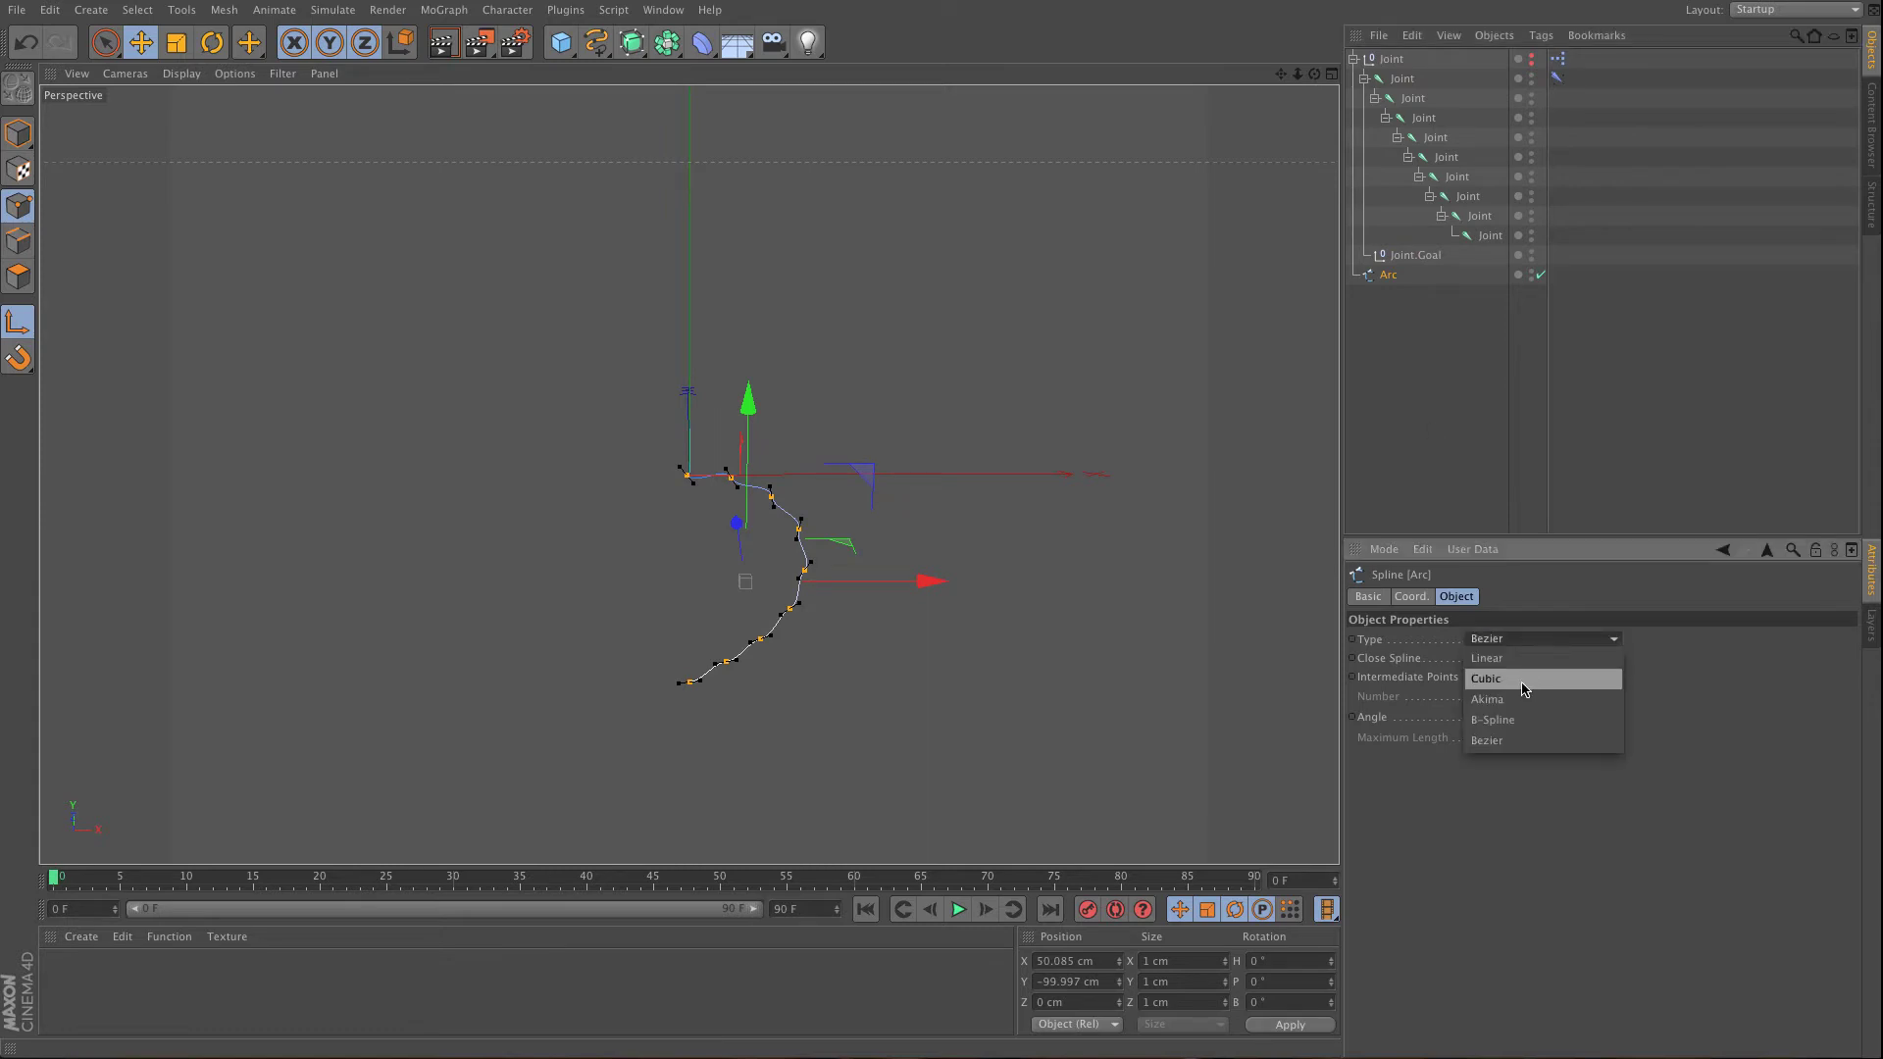
pyautogui.click(1522, 679)
pyautogui.click(1521, 677)
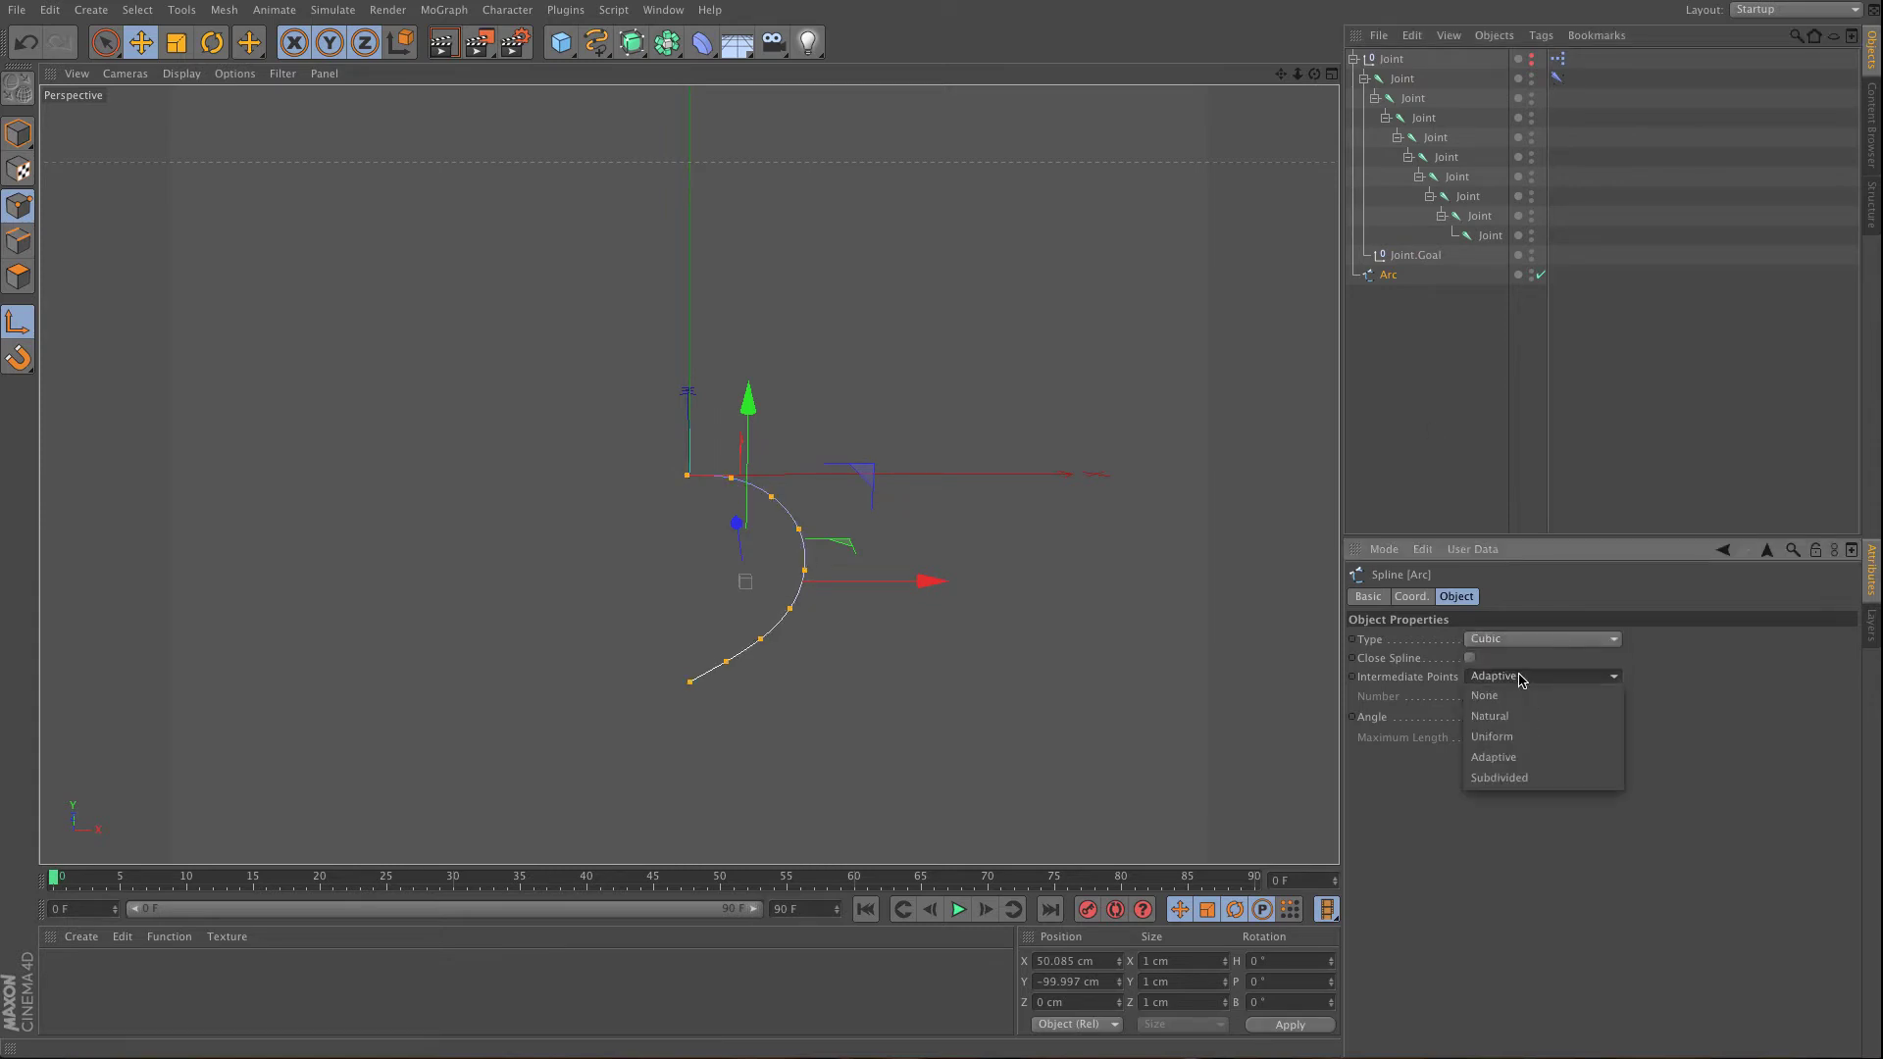
pyautogui.click(1523, 757)
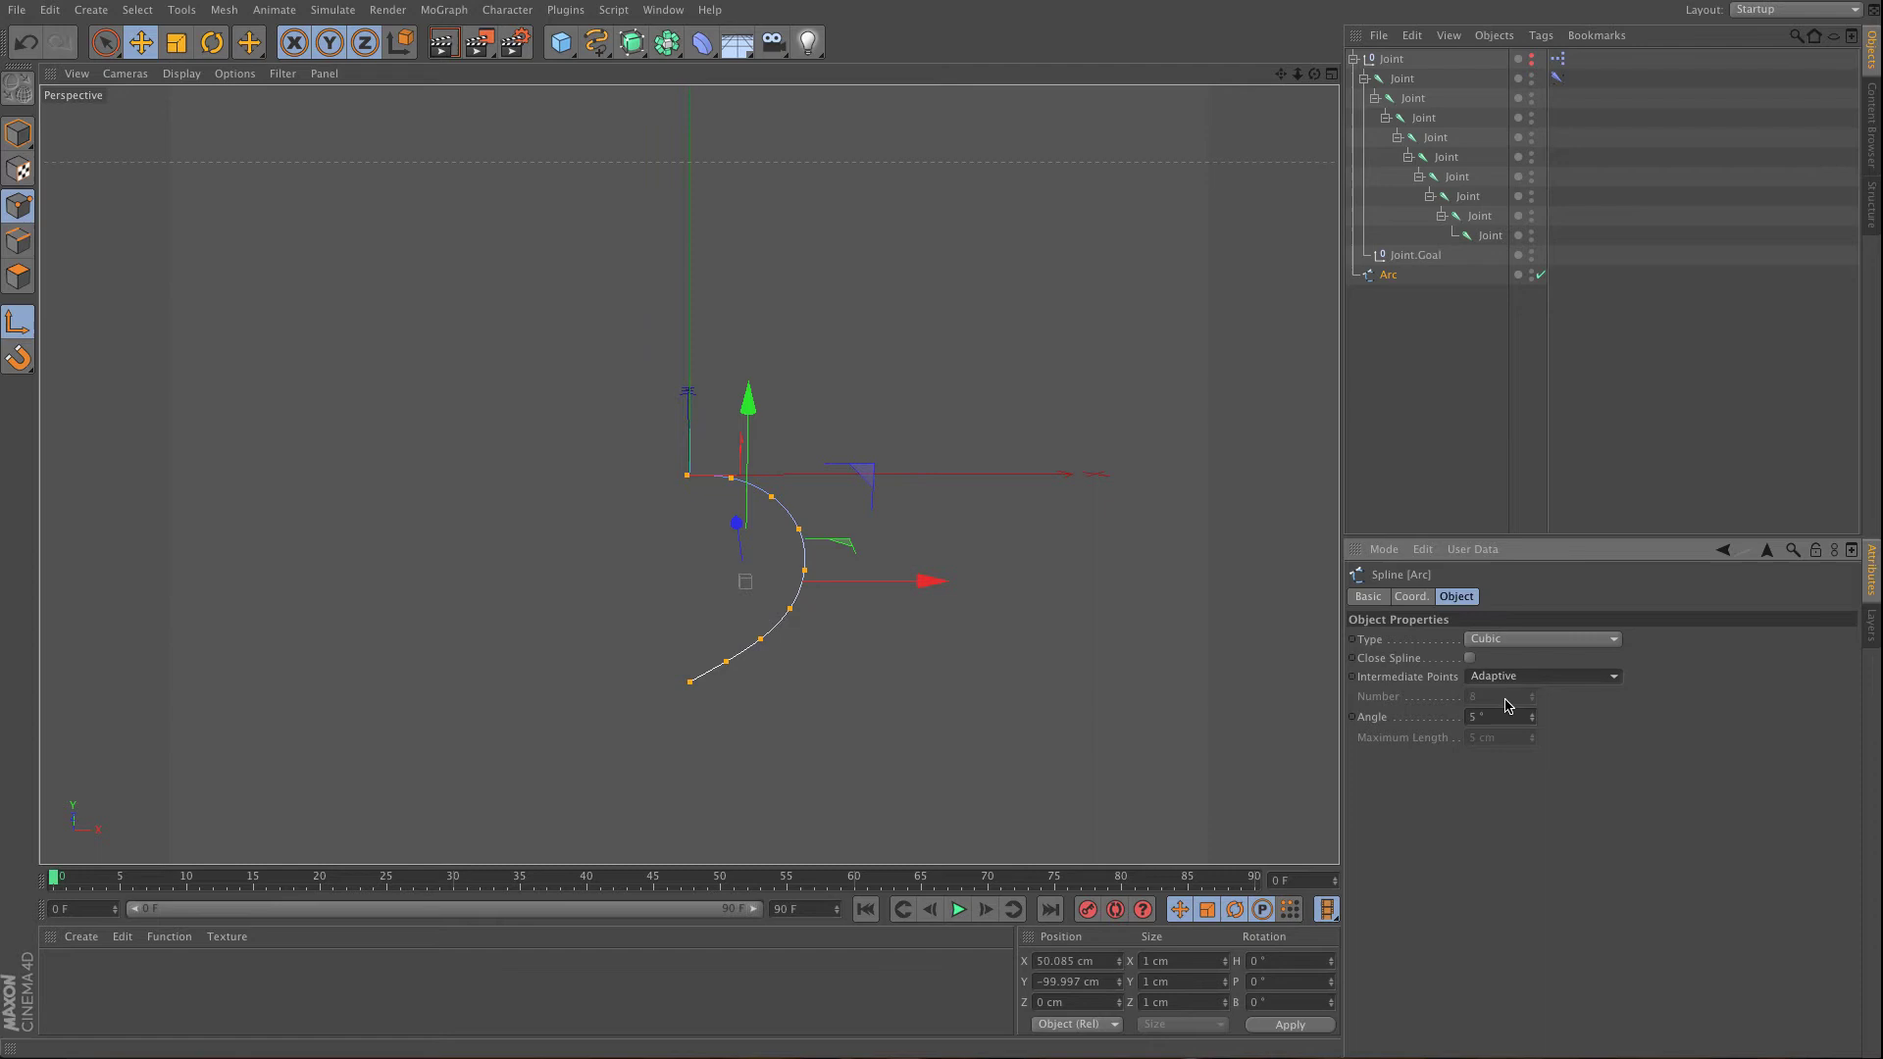
pyautogui.click(1512, 678)
pyautogui.click(1496, 716)
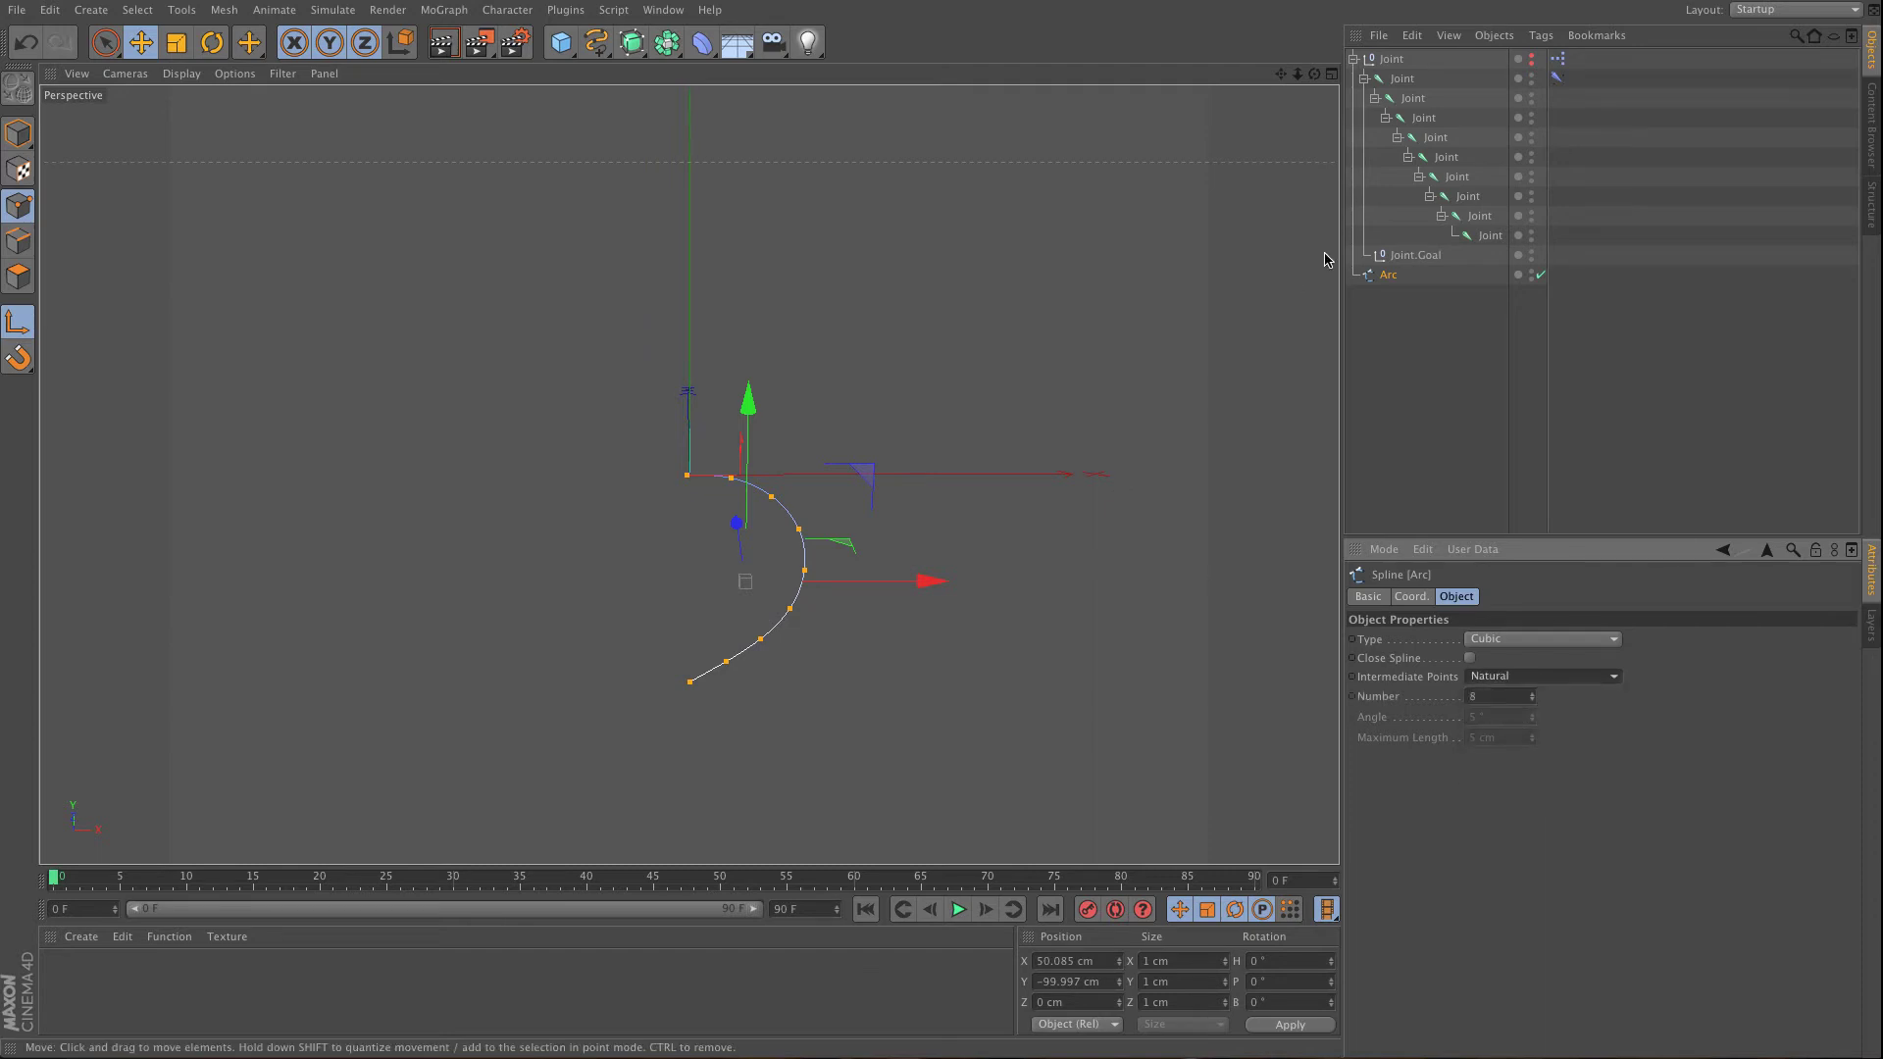
pyautogui.click(1408, 259)
pyautogui.moveTo(882, 475); pyautogui.dragTo(939, 502)
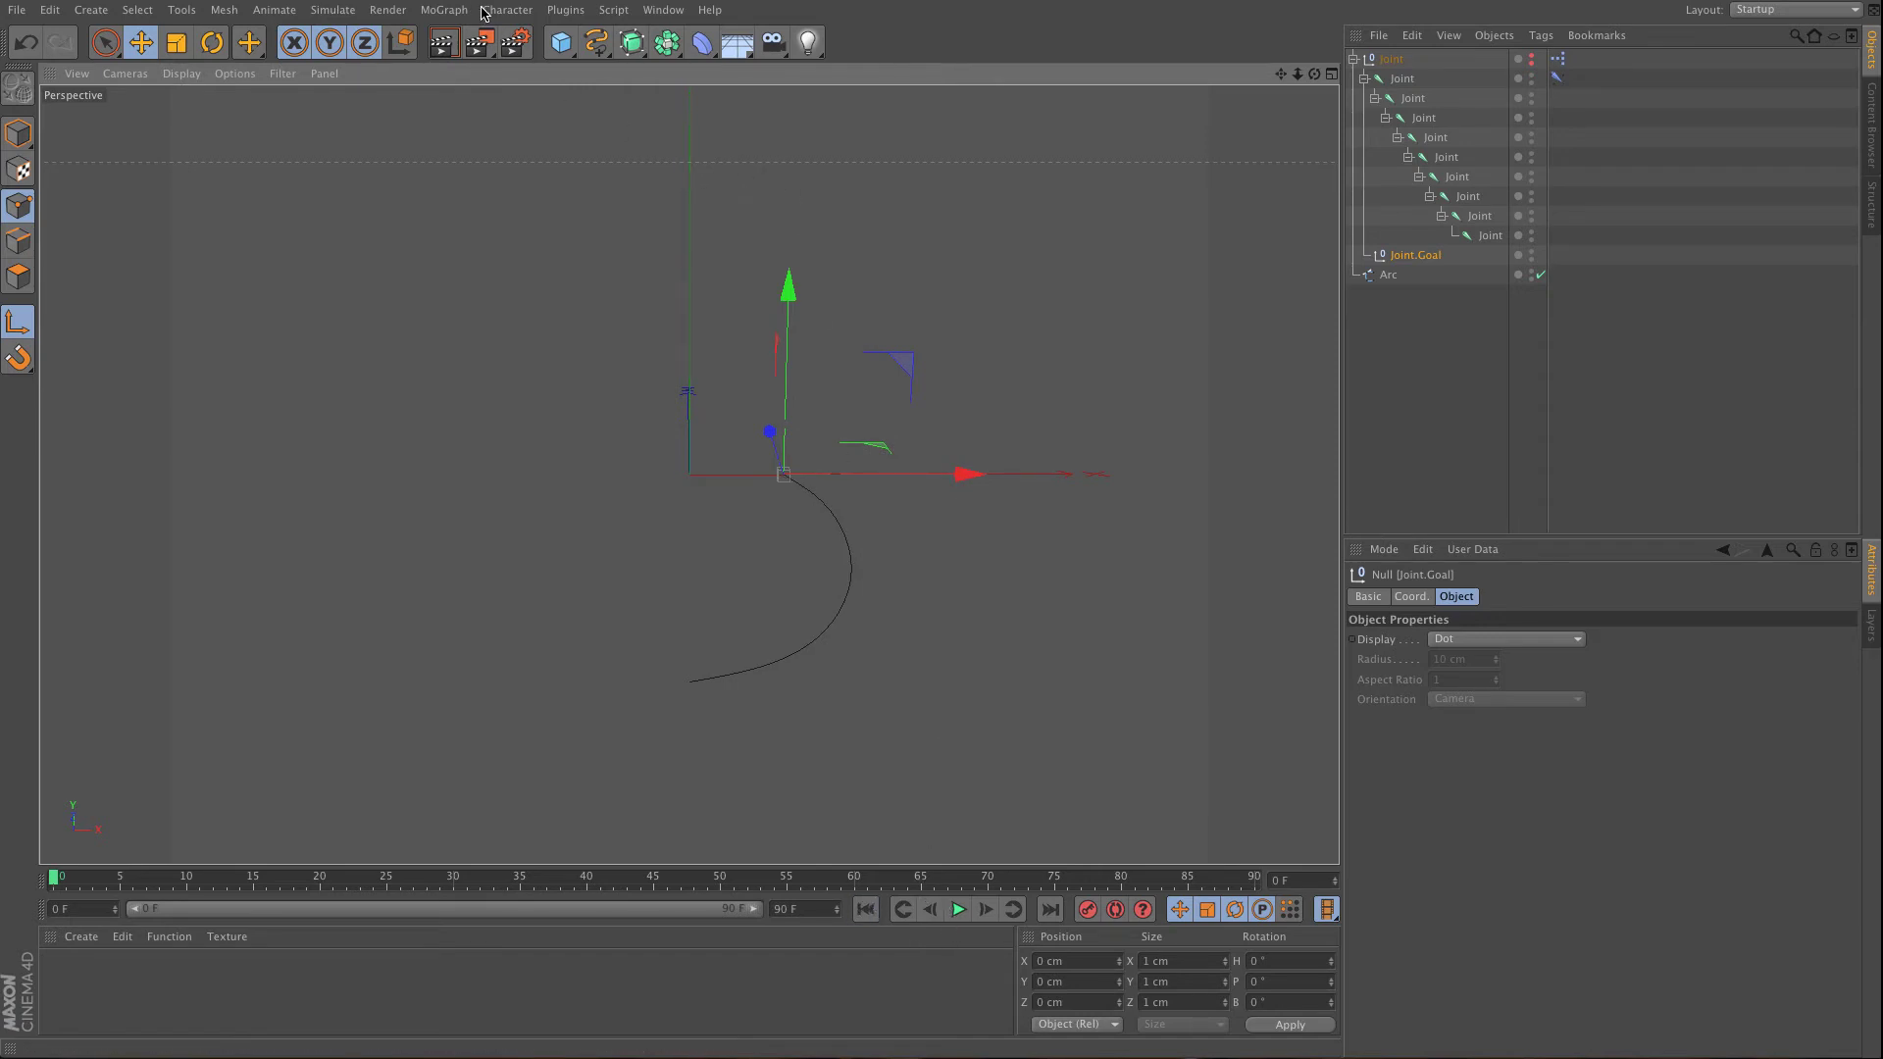
# - Add a Cloner object and move the Arc spline into the Joint rig hierarchy
pyautogui.click(448, 14)
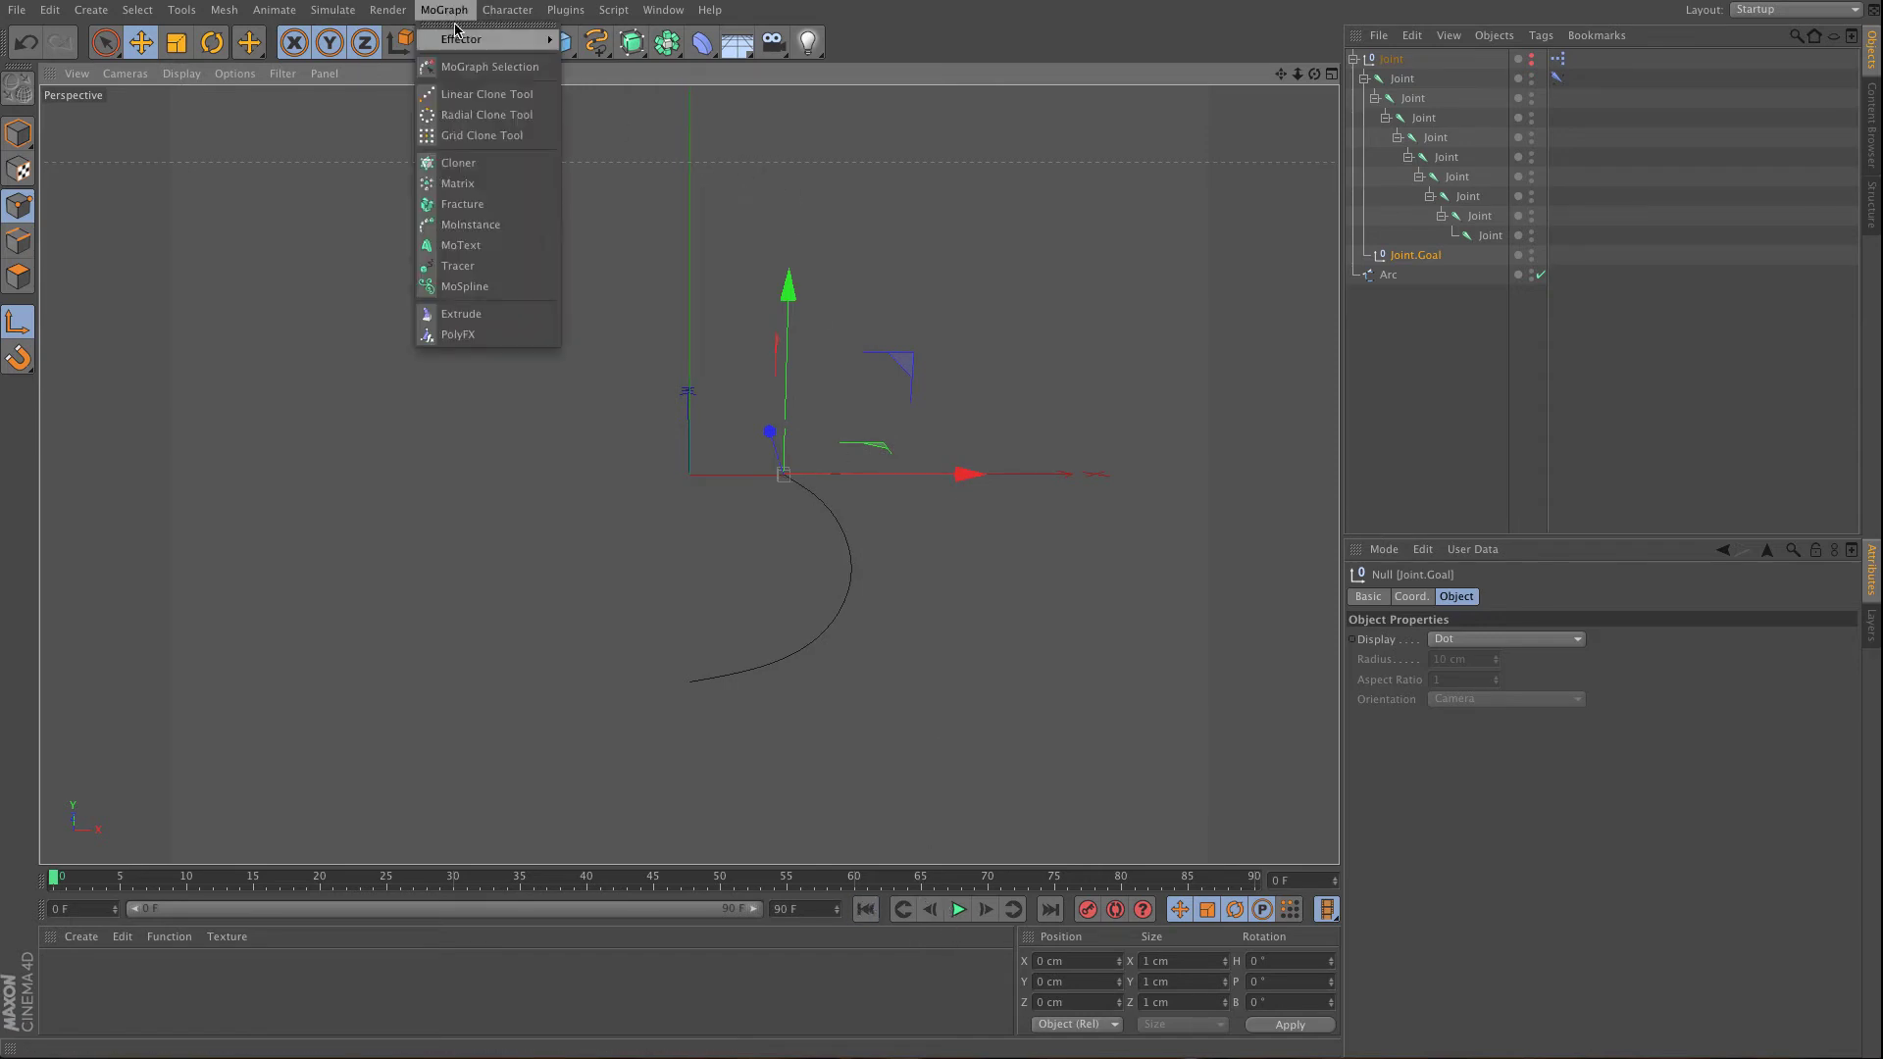
pyautogui.click(490, 162)
pyautogui.click(1353, 79)
pyautogui.click(1353, 80)
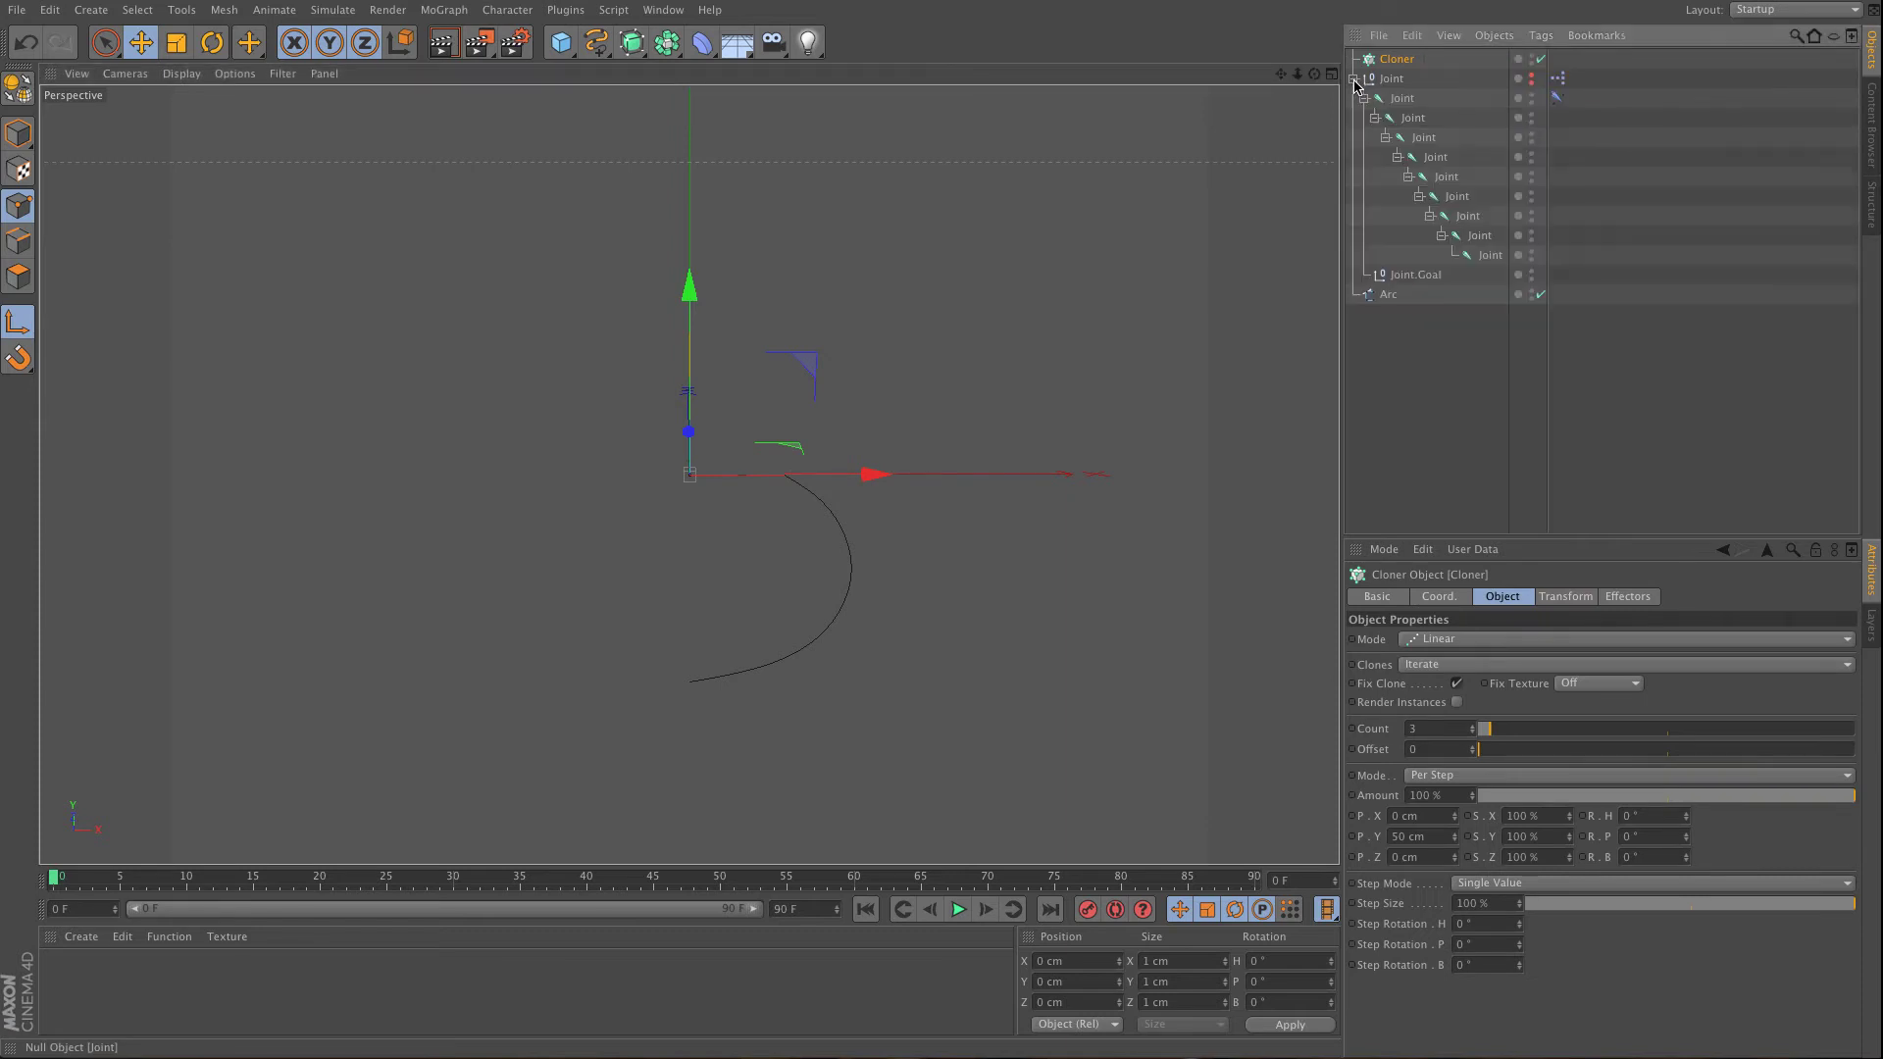
pyautogui.click(1364, 98)
pyautogui.moveTo(1404, 127); pyautogui.dragTo(1404, 131)
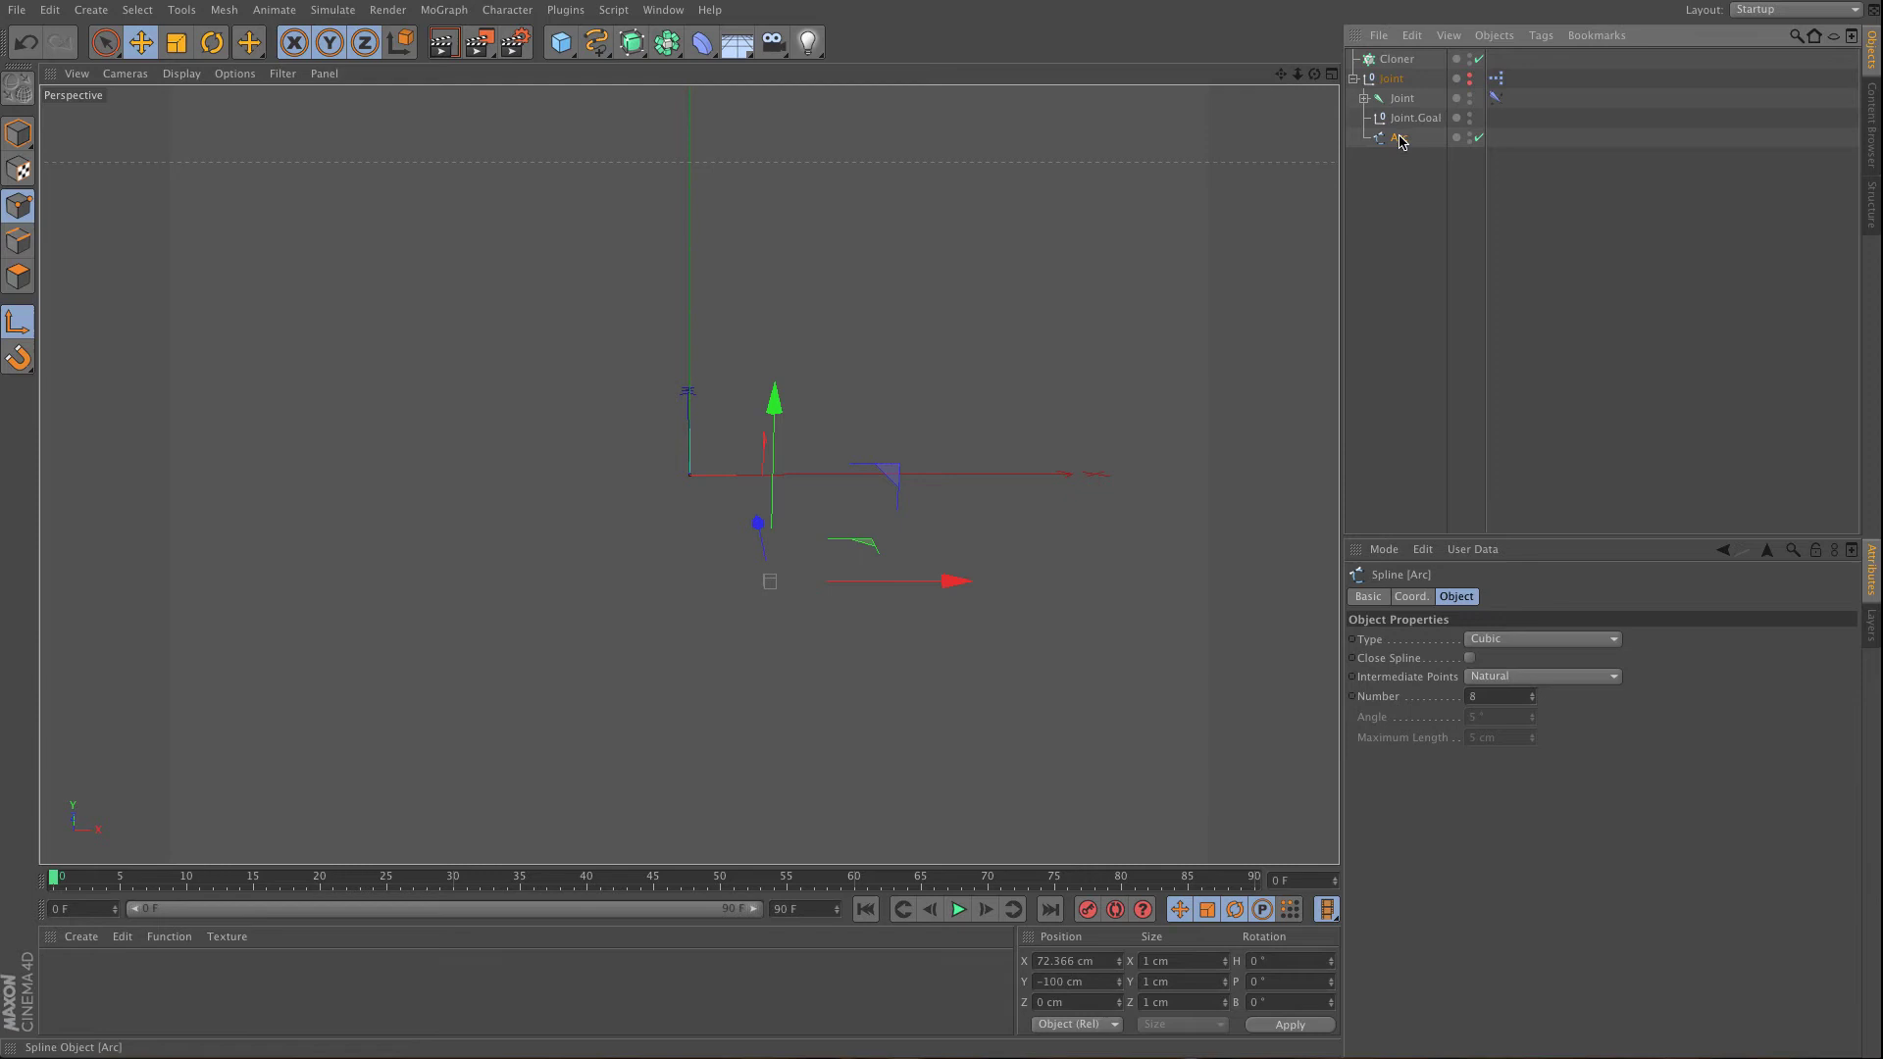
pyautogui.click(1353, 79)
# - Duplicate the Joint rig as Joint.1 and rename its copied Arc spline to Arc2
pyautogui.keyDown('ctrl'); pyautogui.moveTo(1389, 95); pyautogui.dragTo(1389, 95); pyautogui.keyUp('ctrl')
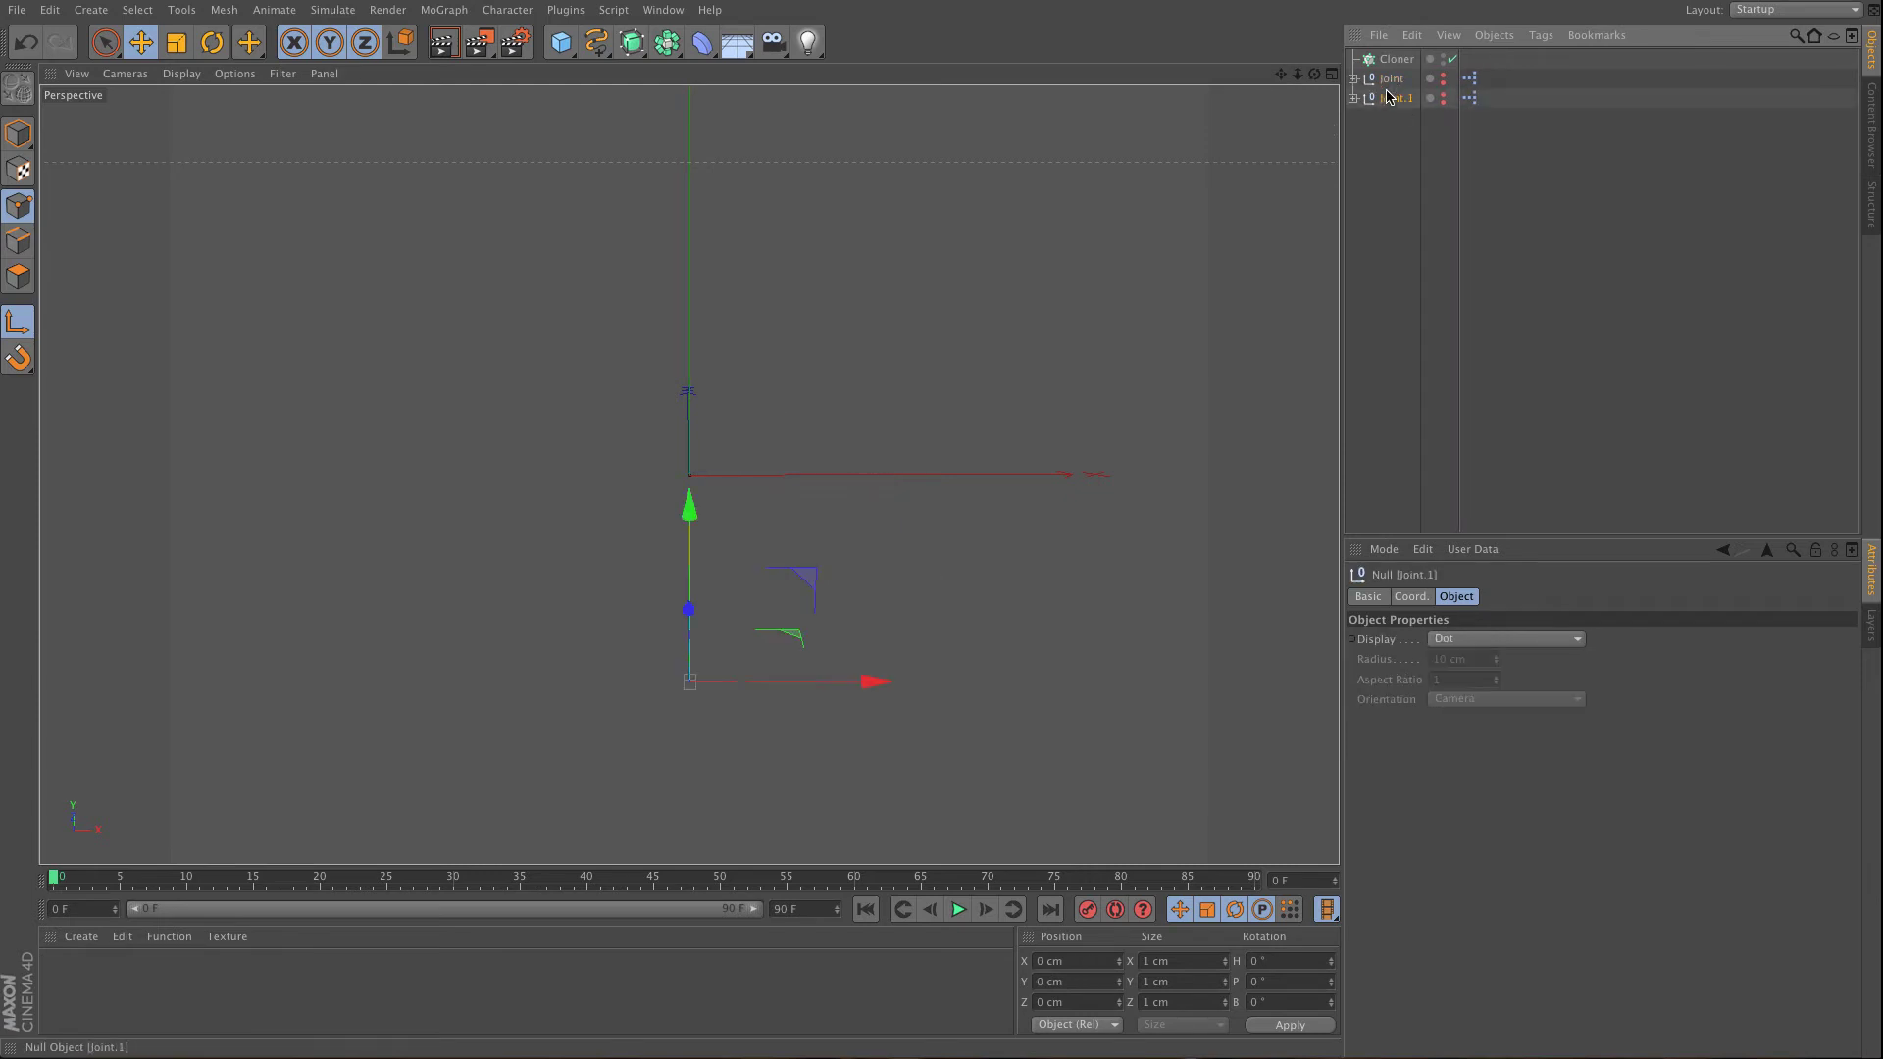
pyautogui.click(1354, 99)
pyautogui.click(1398, 159)
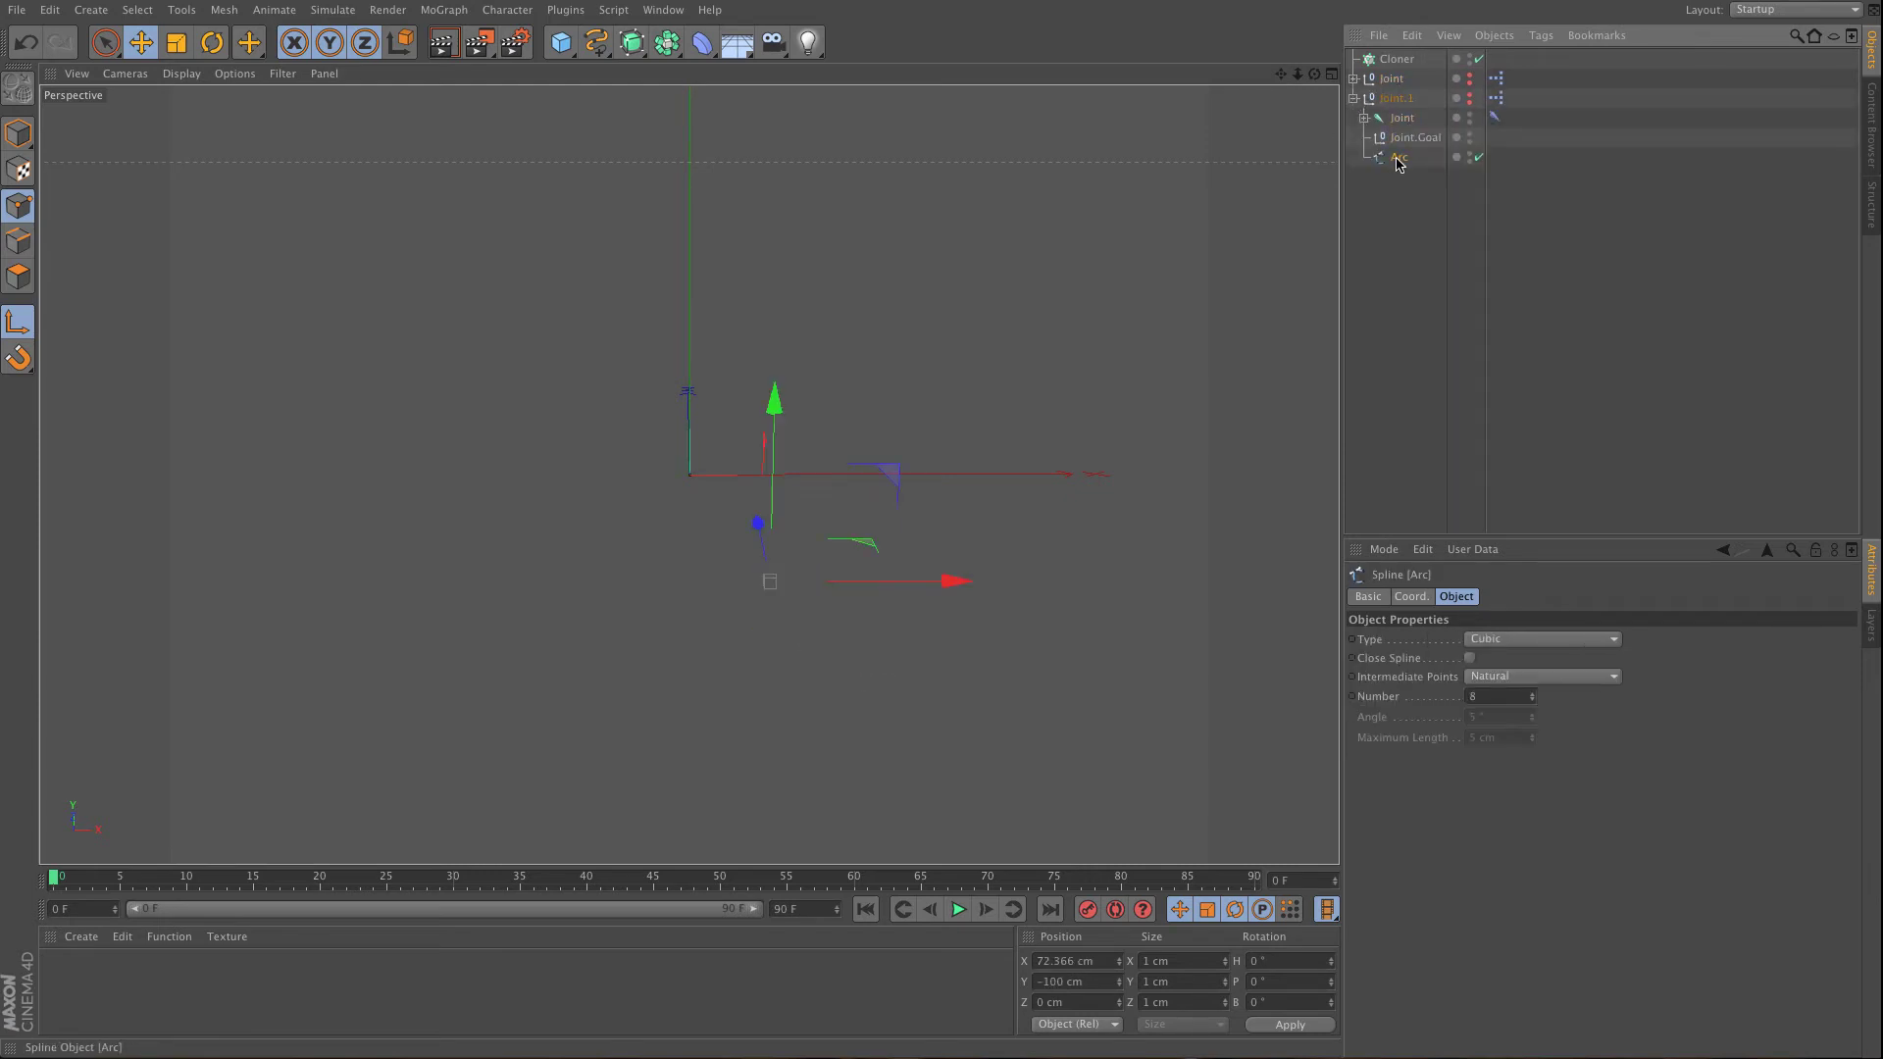
pyautogui.doubleClick(1404, 159)
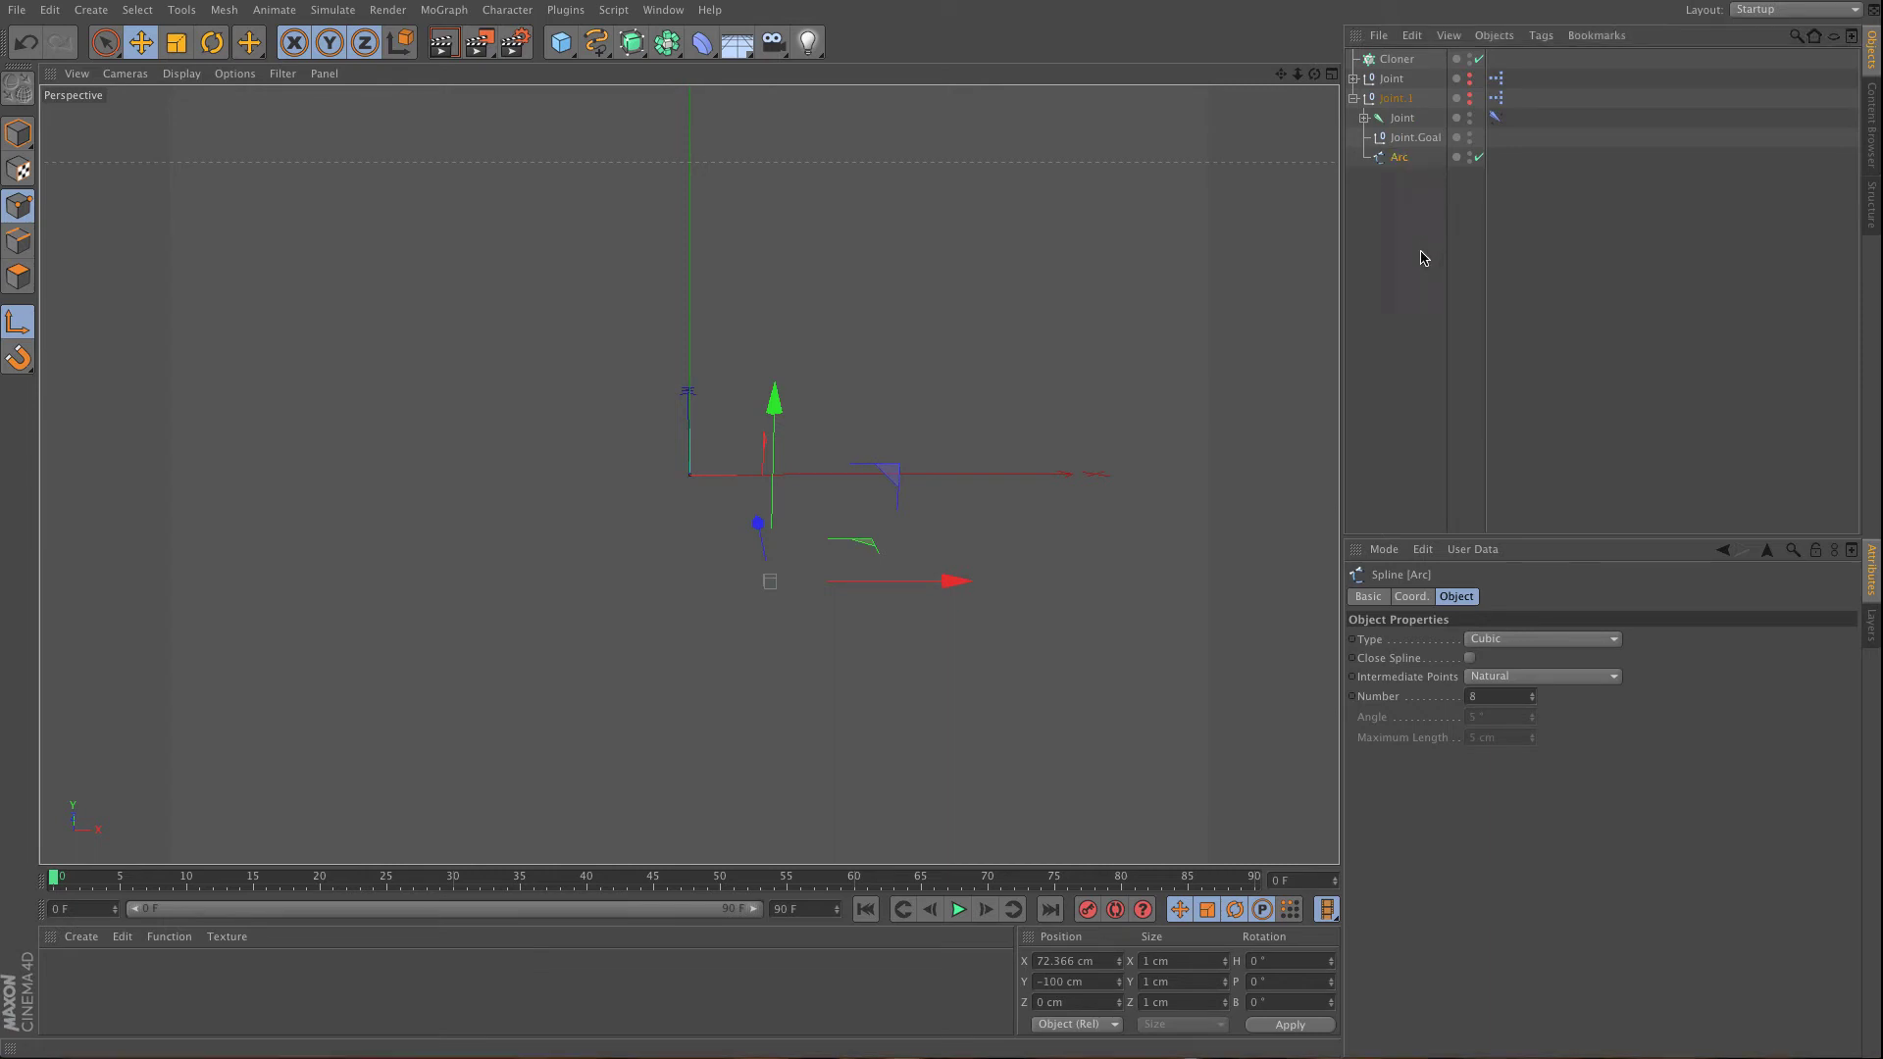
pyautogui.write('Arc2')
pyautogui.press('Return')
# - Check Joint.1's XPresso setup and make Joint.1 visible in the viewport
pyautogui.doubleClick(1495, 98)
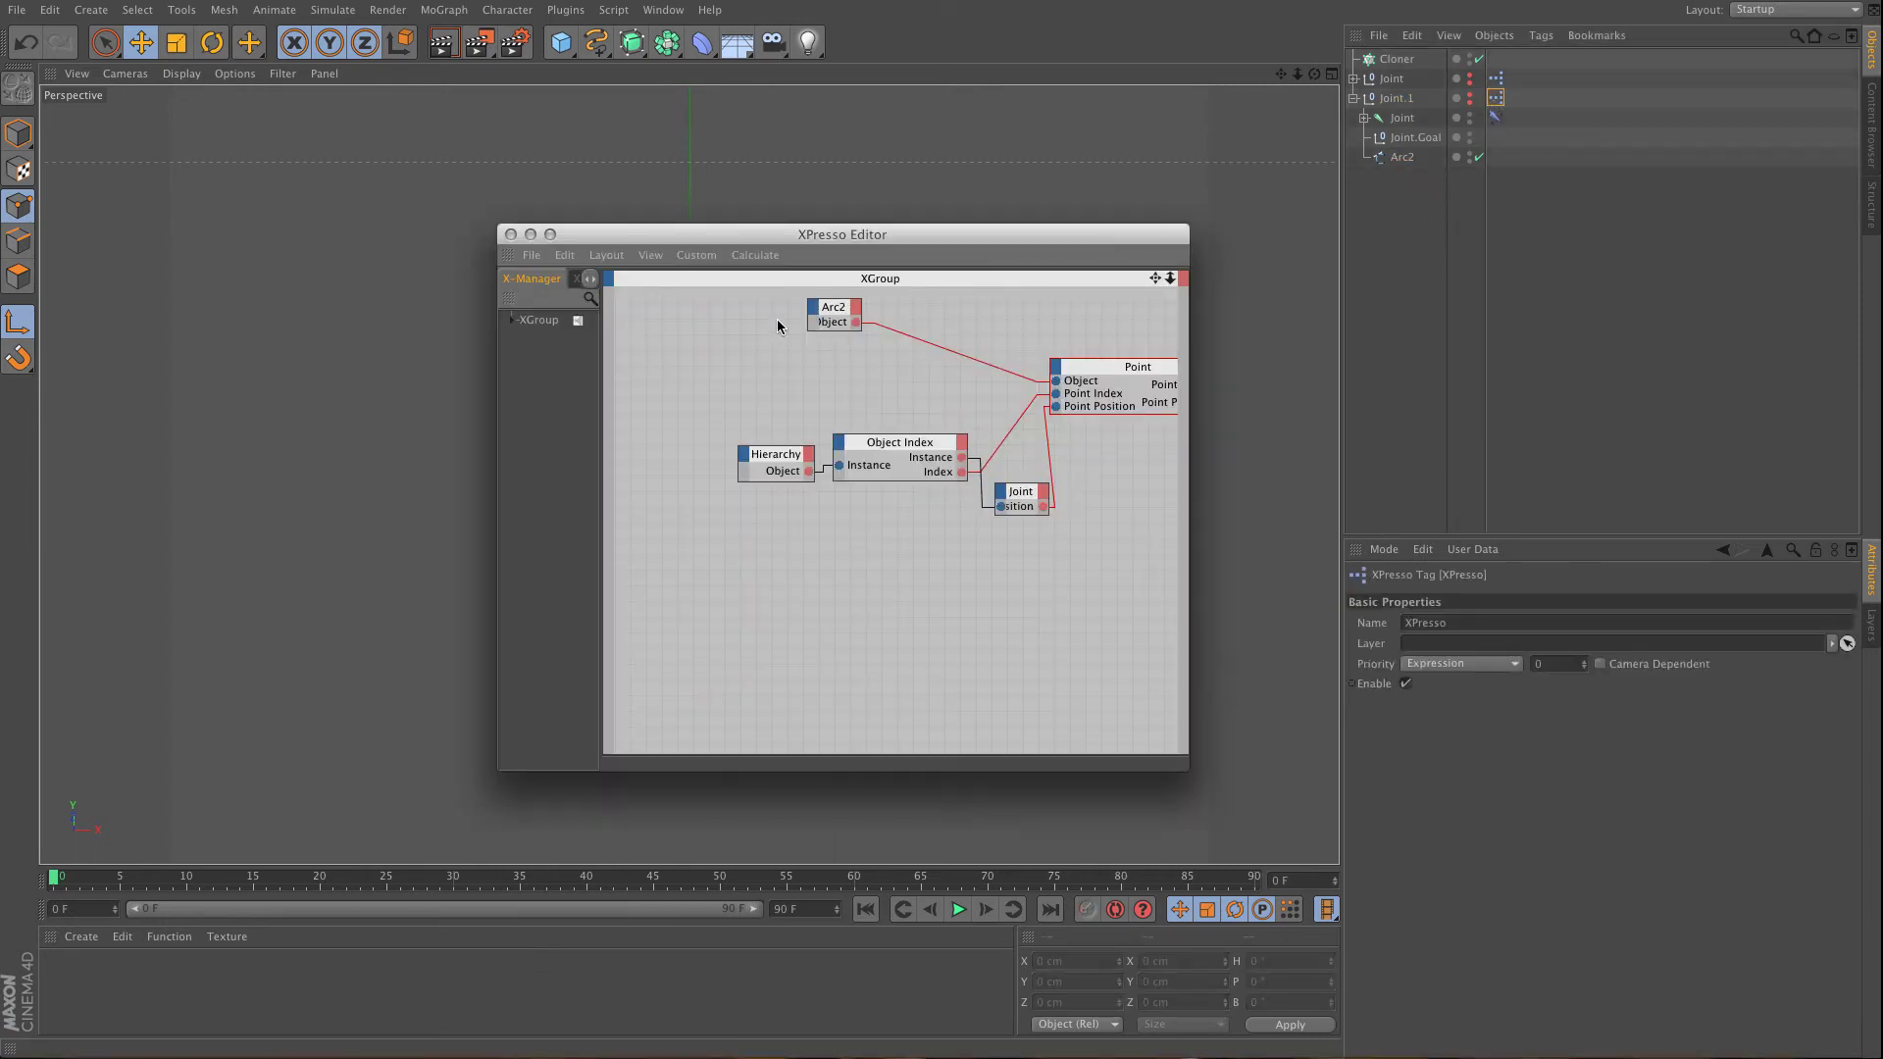
pyautogui.click(510, 234)
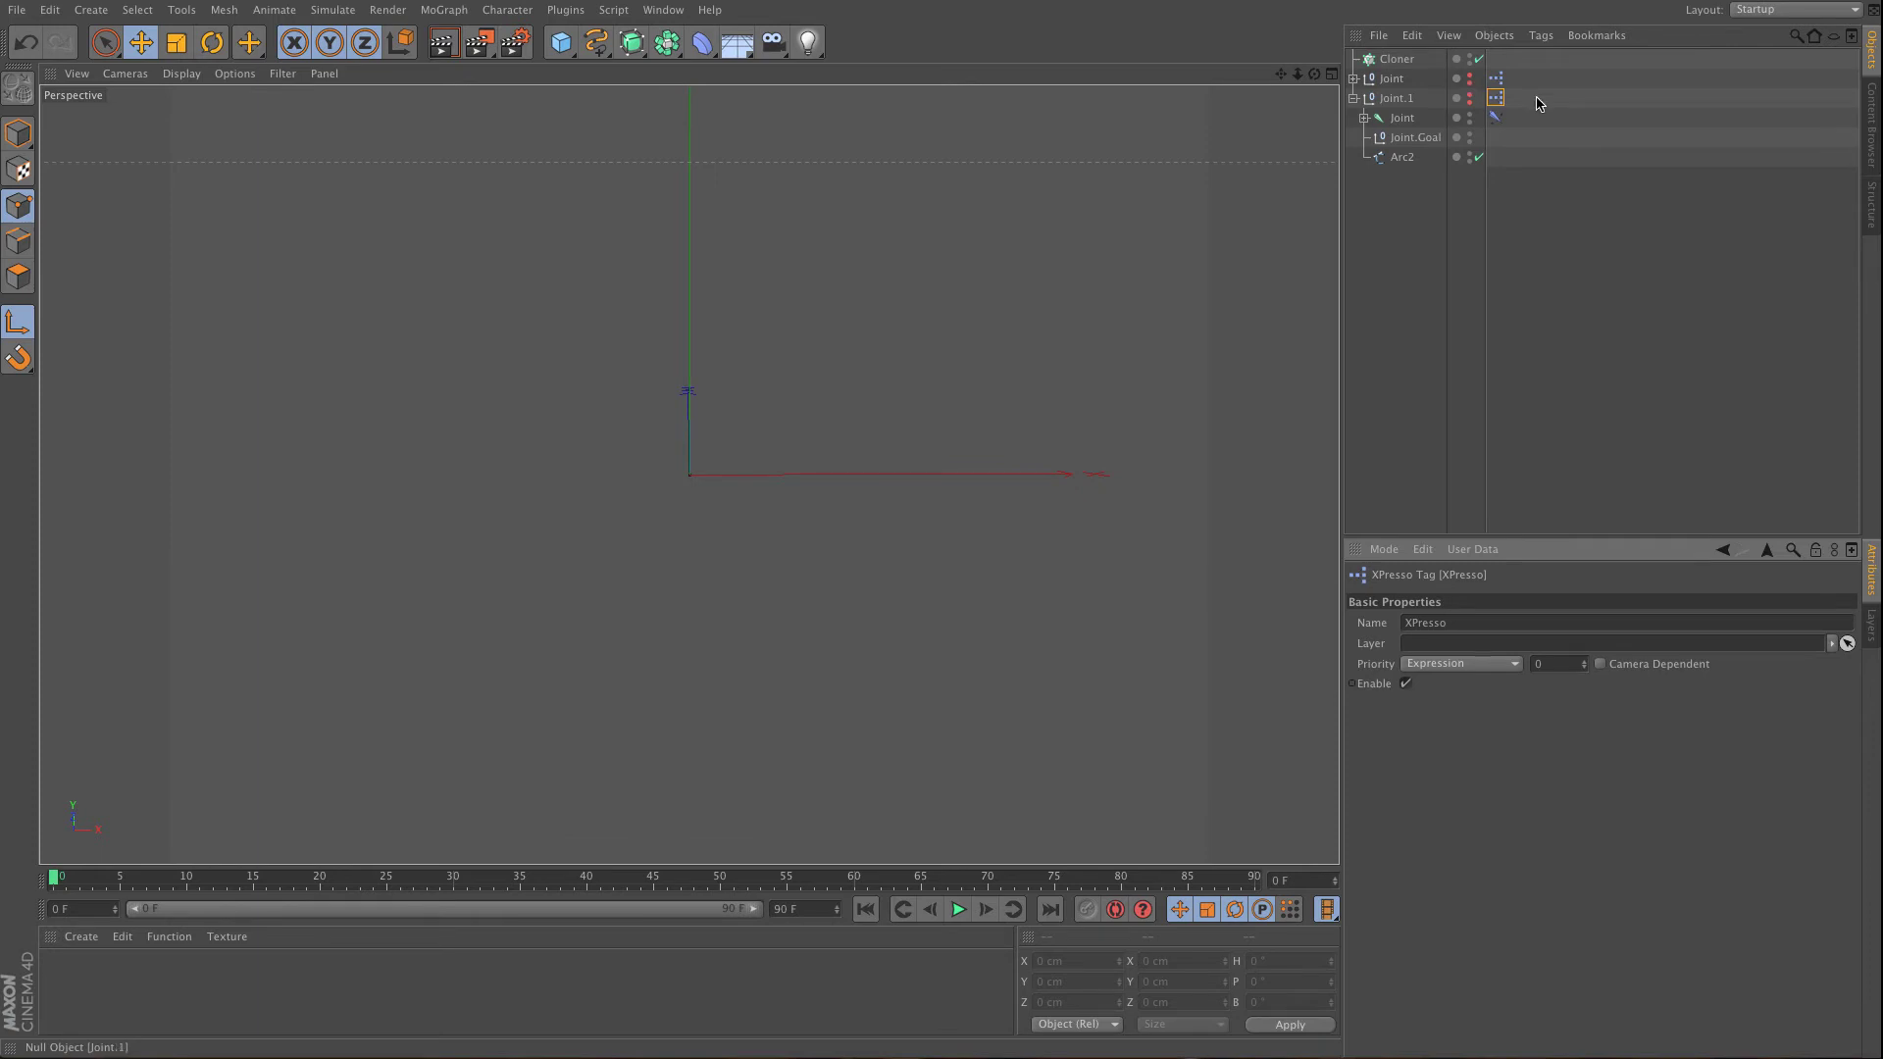
pyautogui.click(1353, 99)
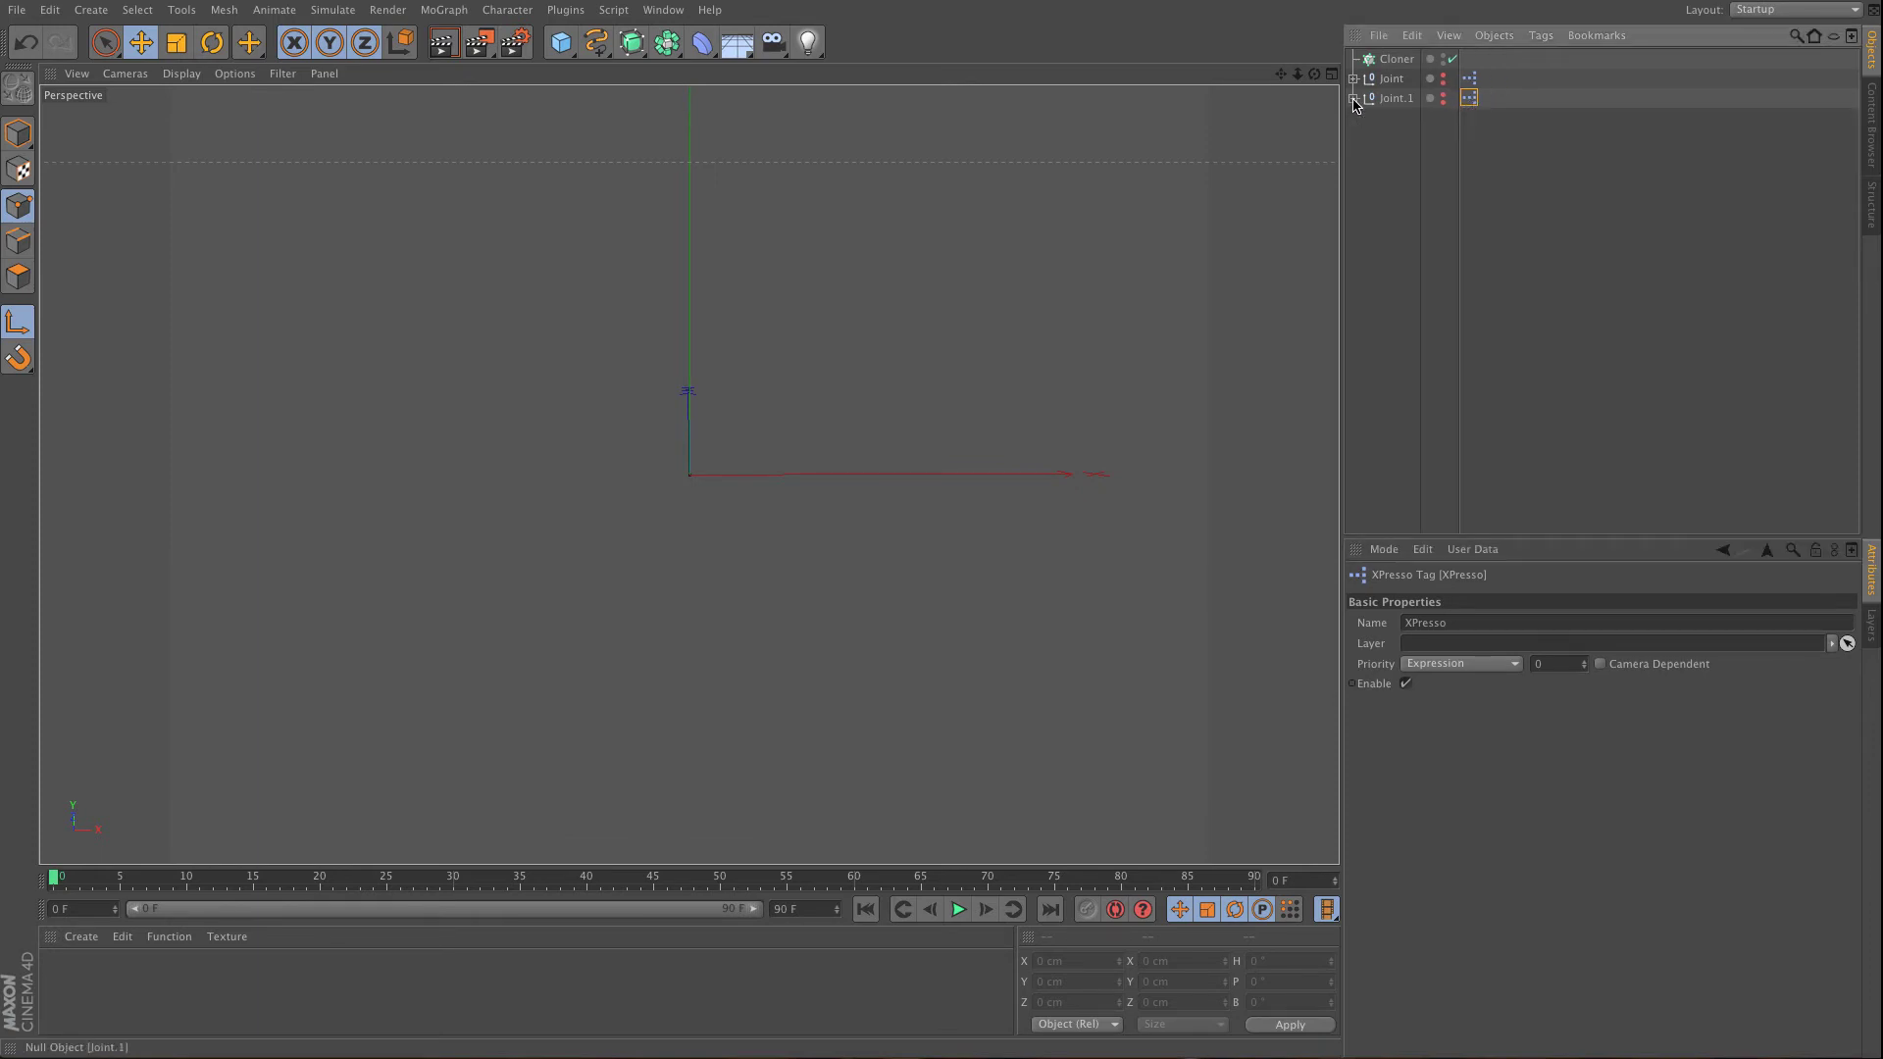
pyautogui.click(1442, 95)
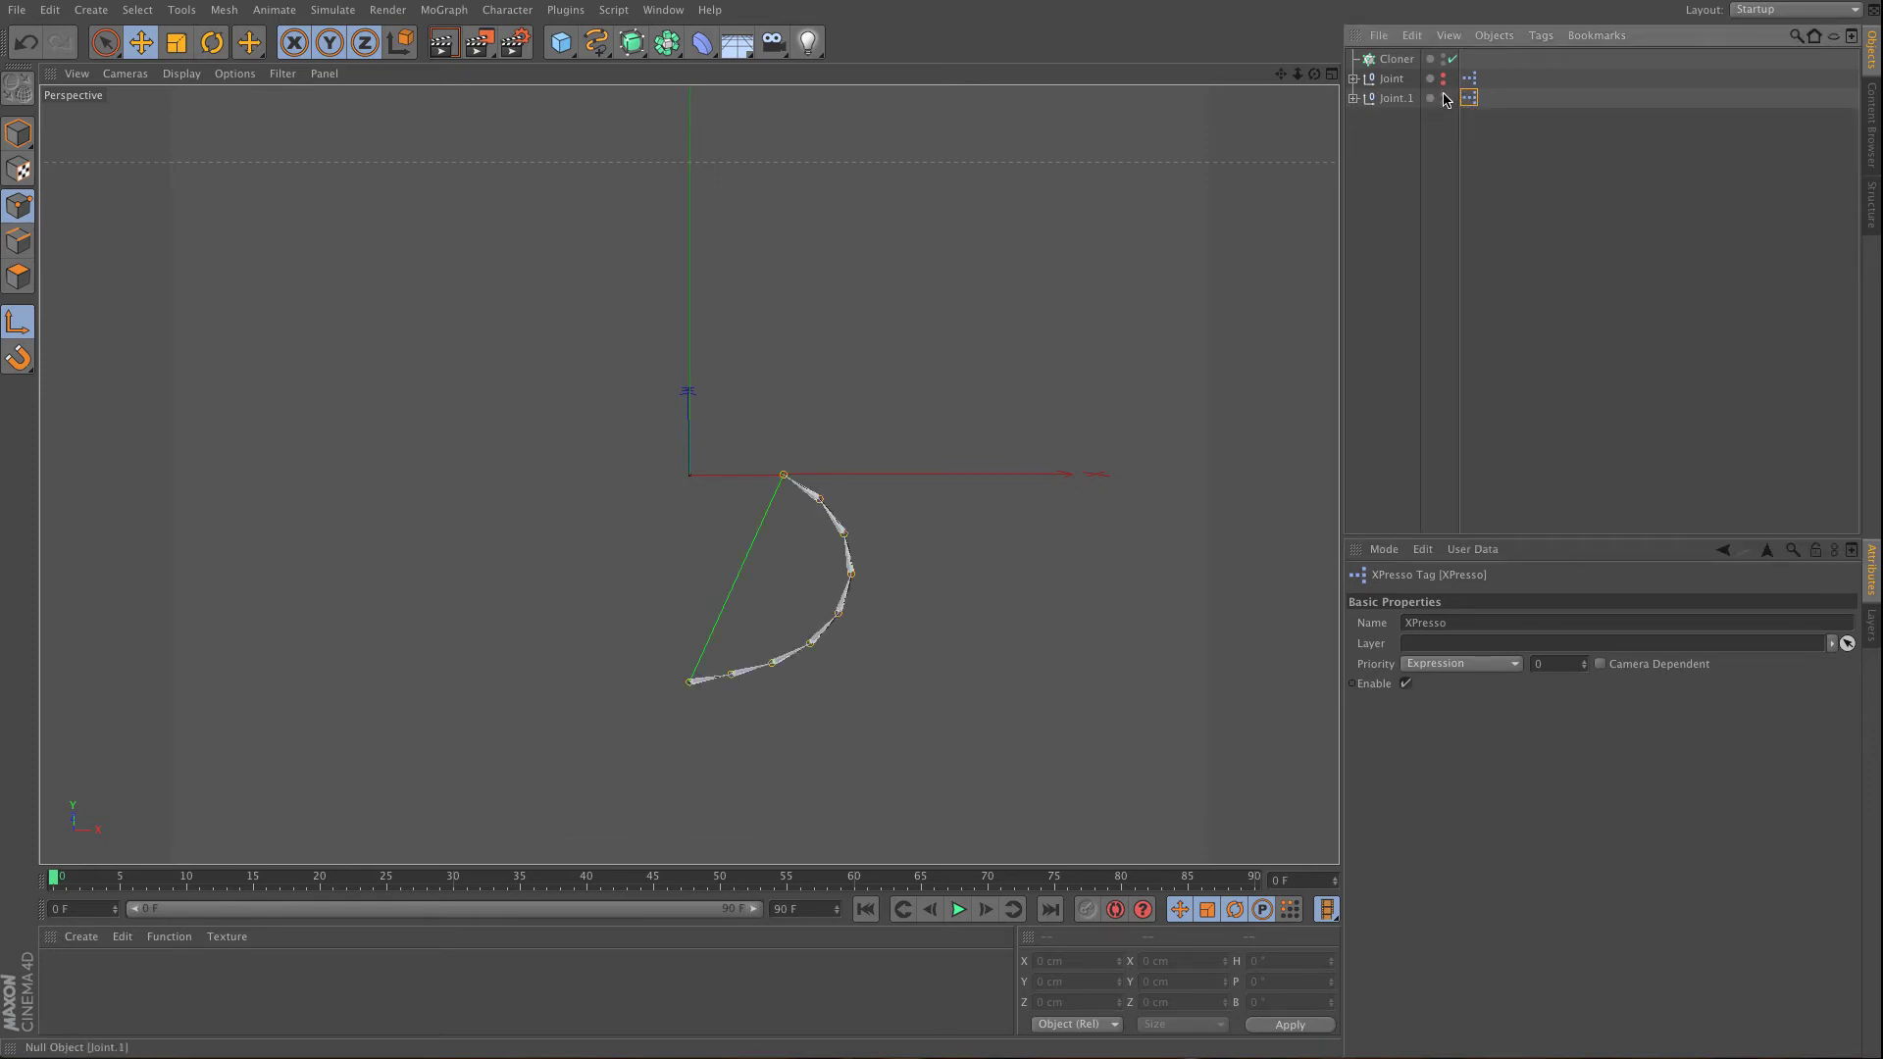
pyautogui.click(1354, 98)
pyautogui.click(1354, 78)
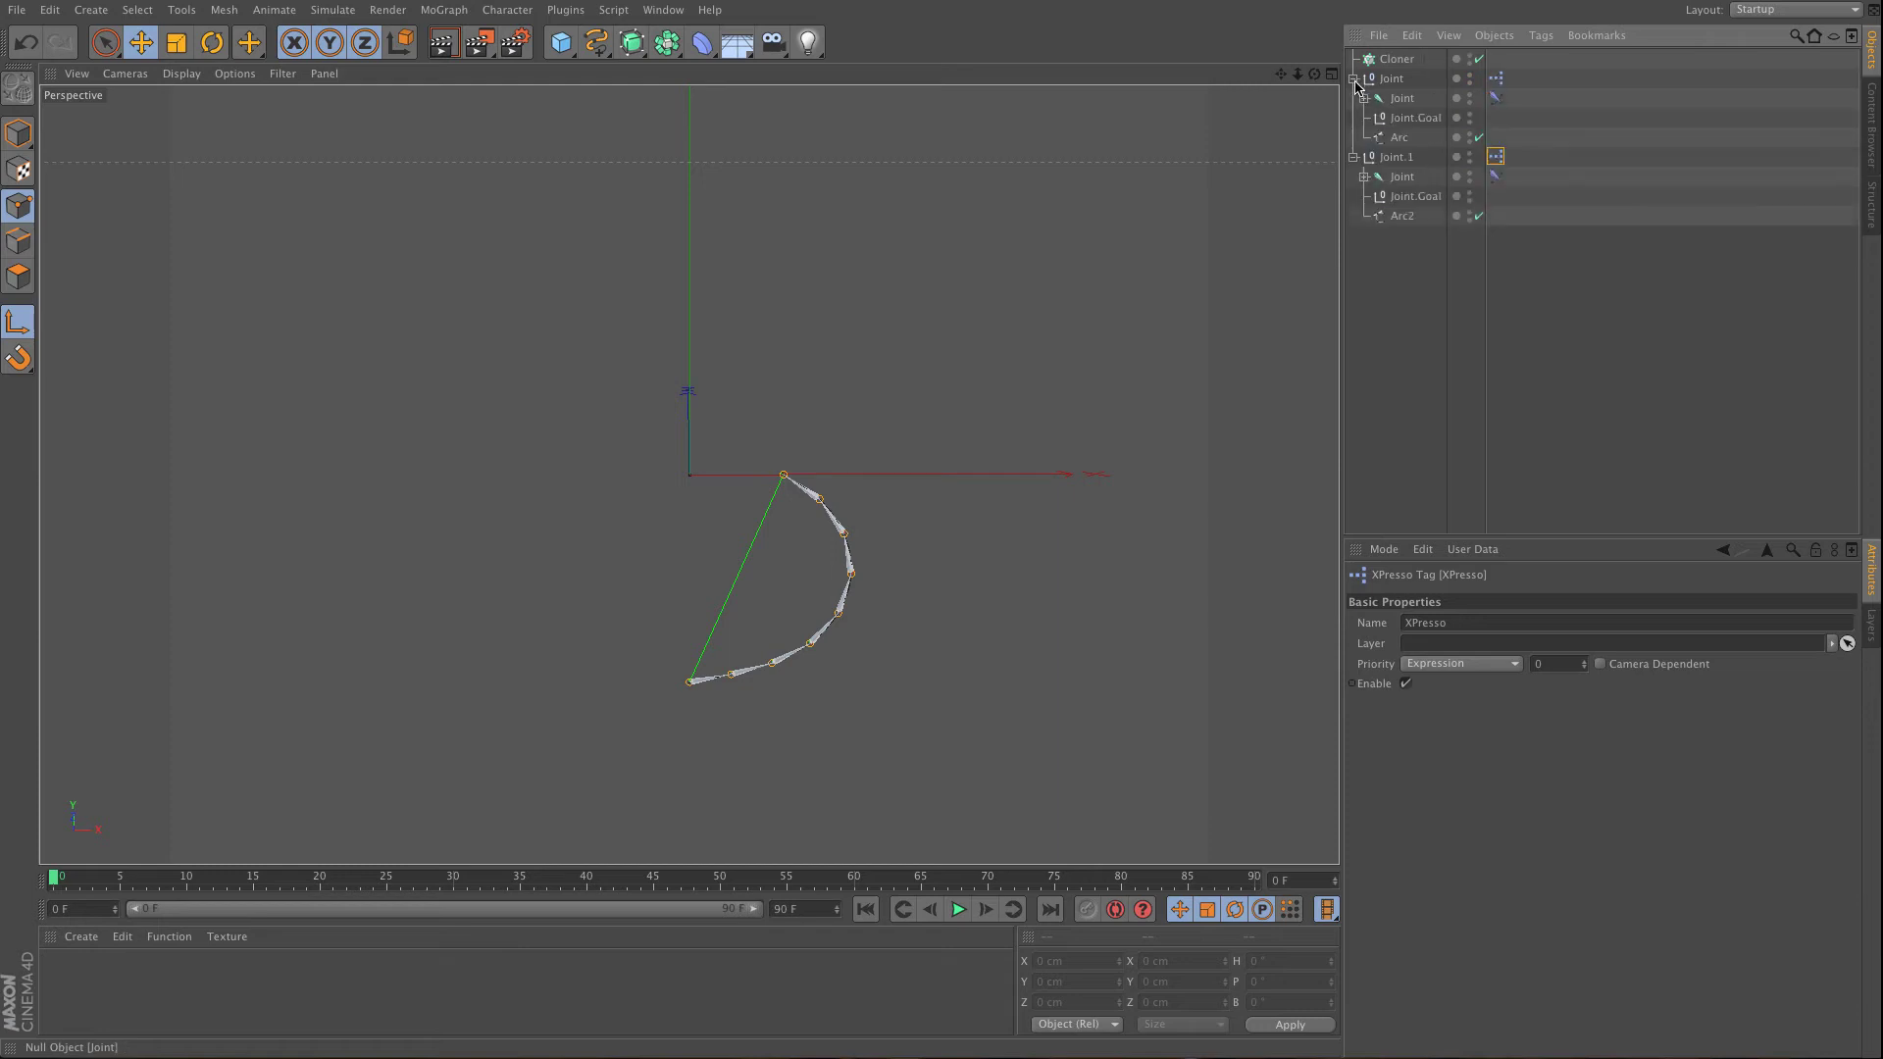
# - Move Joint.1's goal left and down to bend its chain, then put Arc under the Cloner
pyautogui.click(1415, 196)
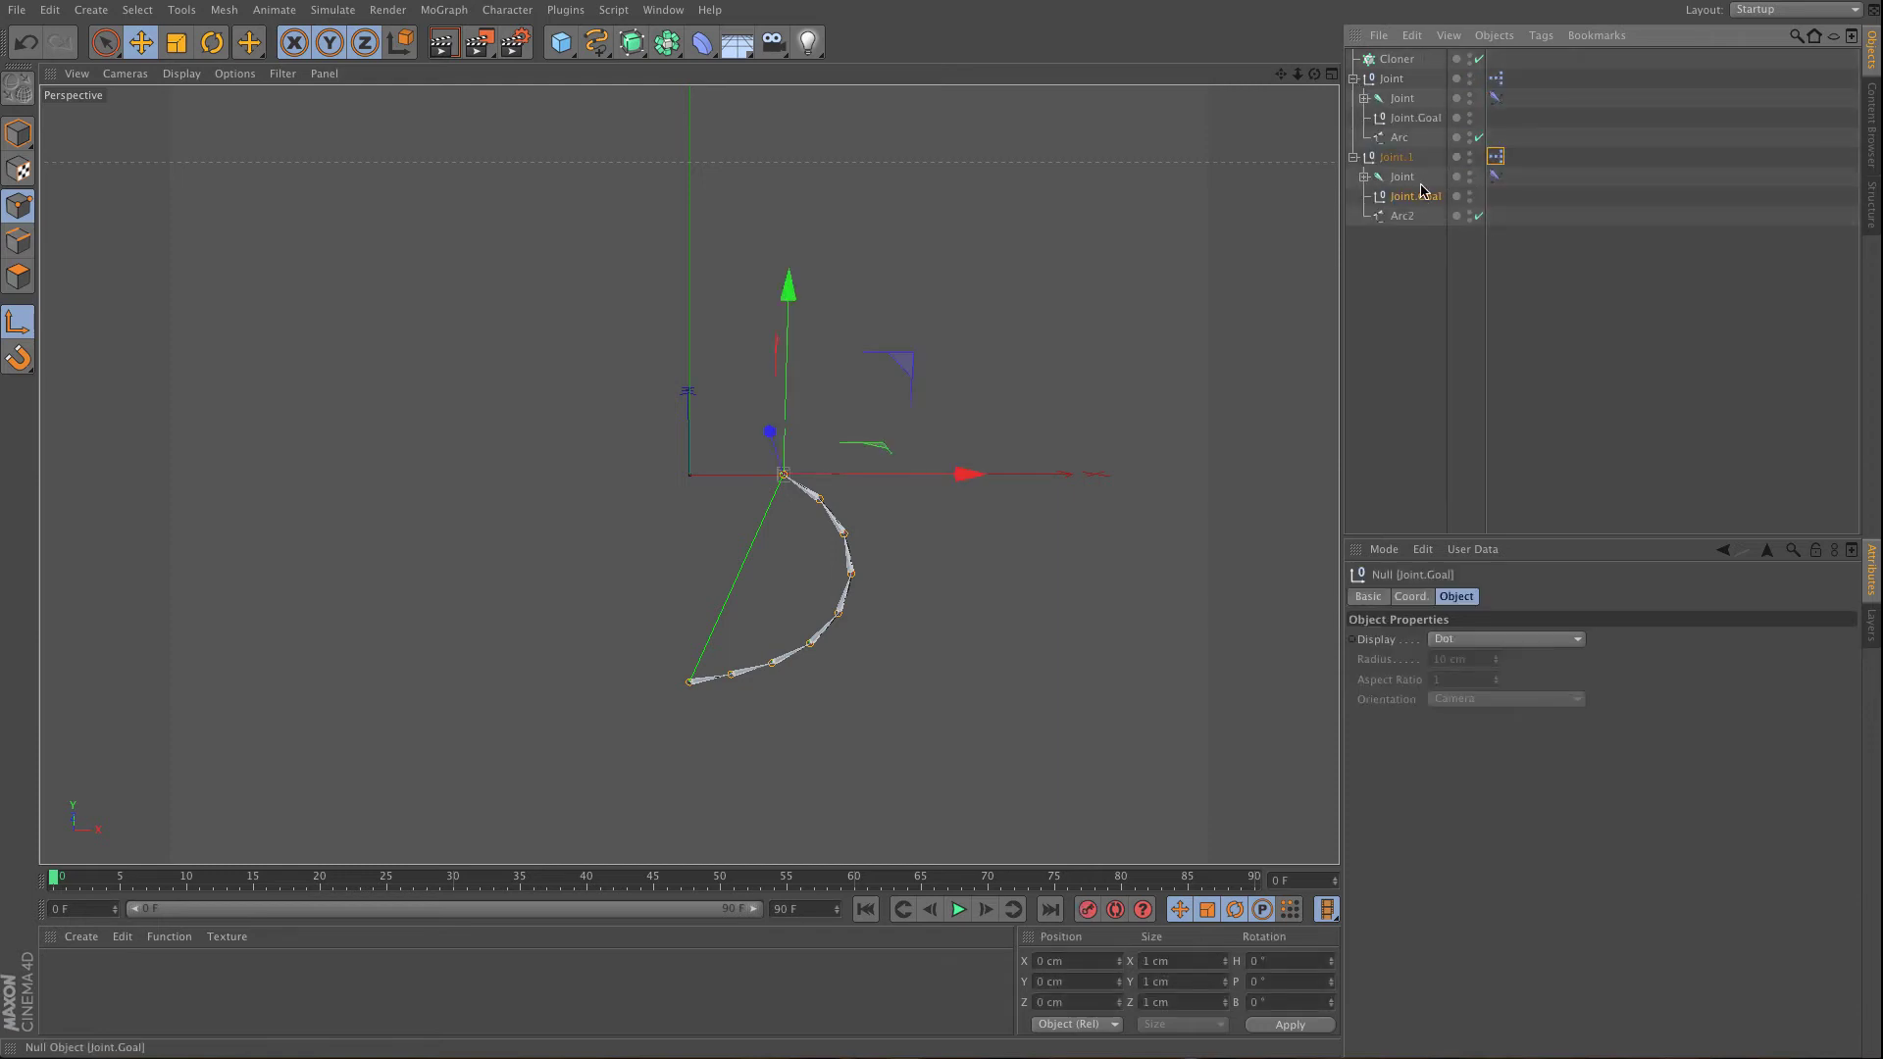
pyautogui.moveTo(959, 477); pyautogui.dragTo(892, 477)
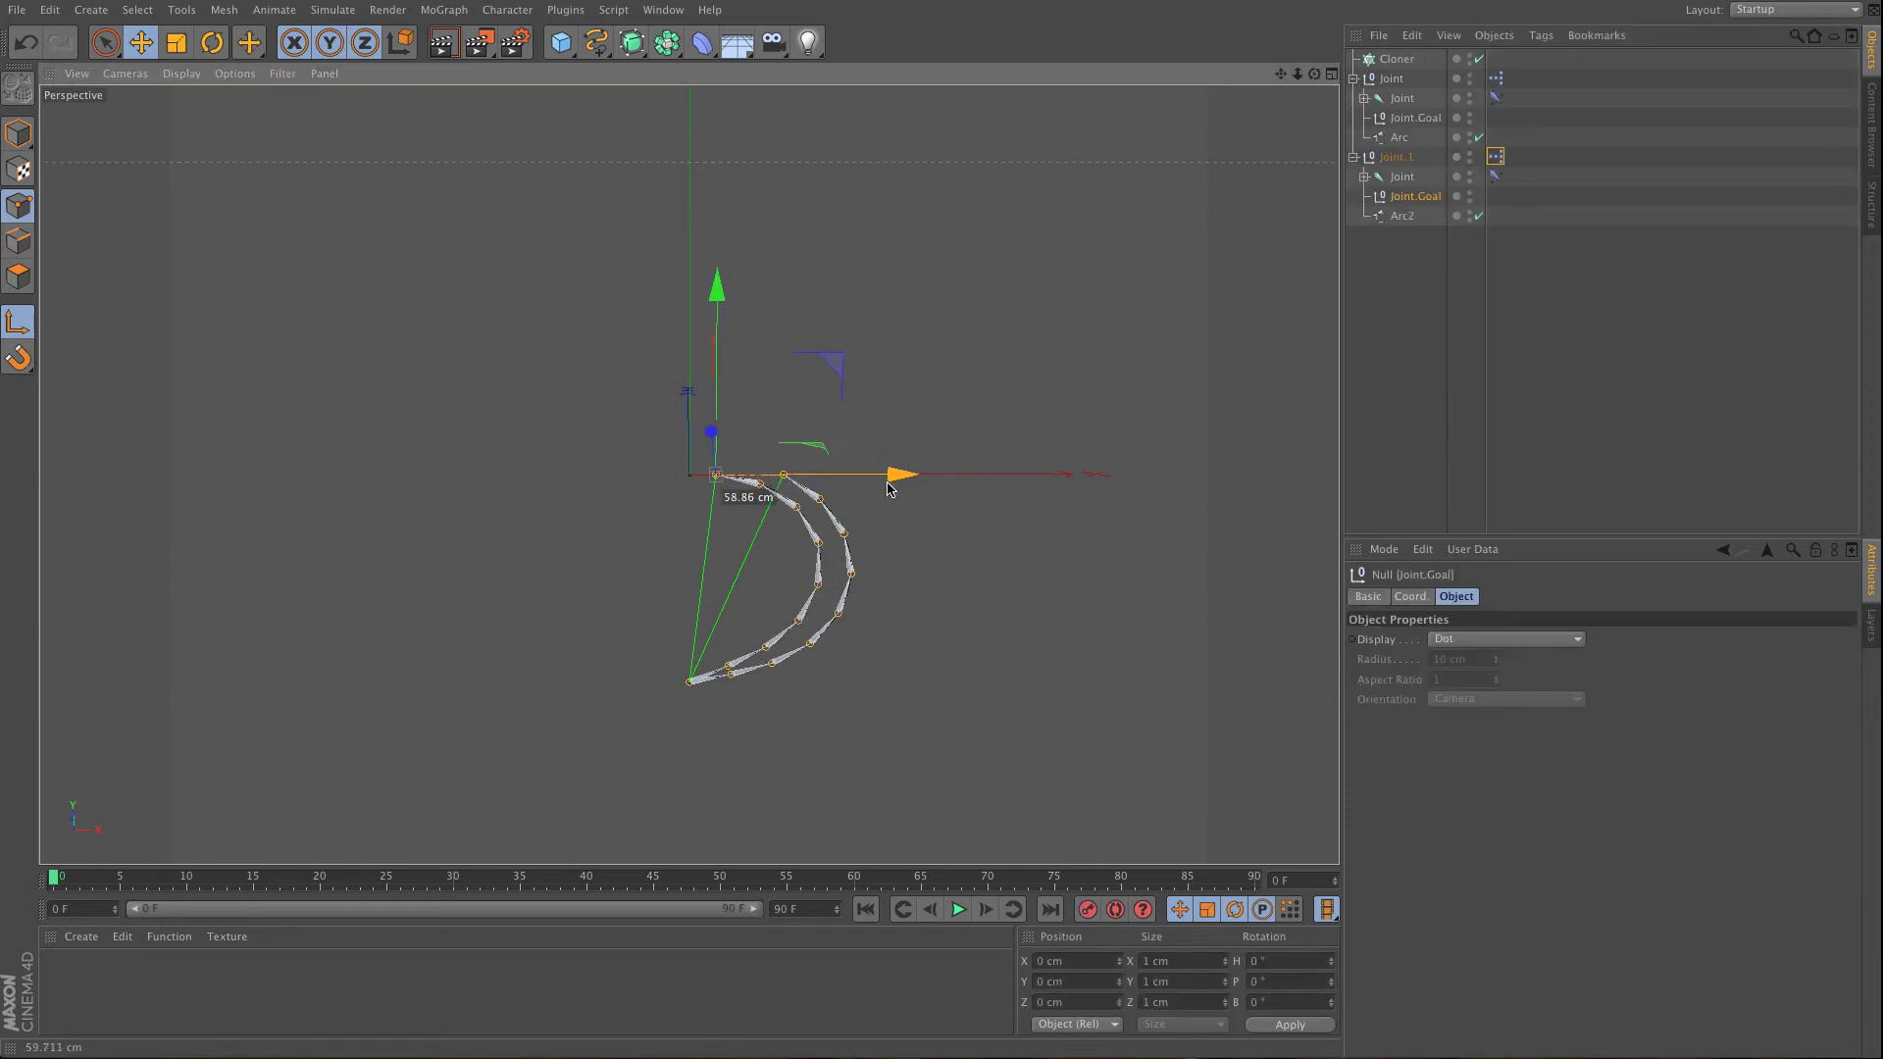
pyautogui.moveTo(717, 287); pyautogui.dragTo(717, 310)
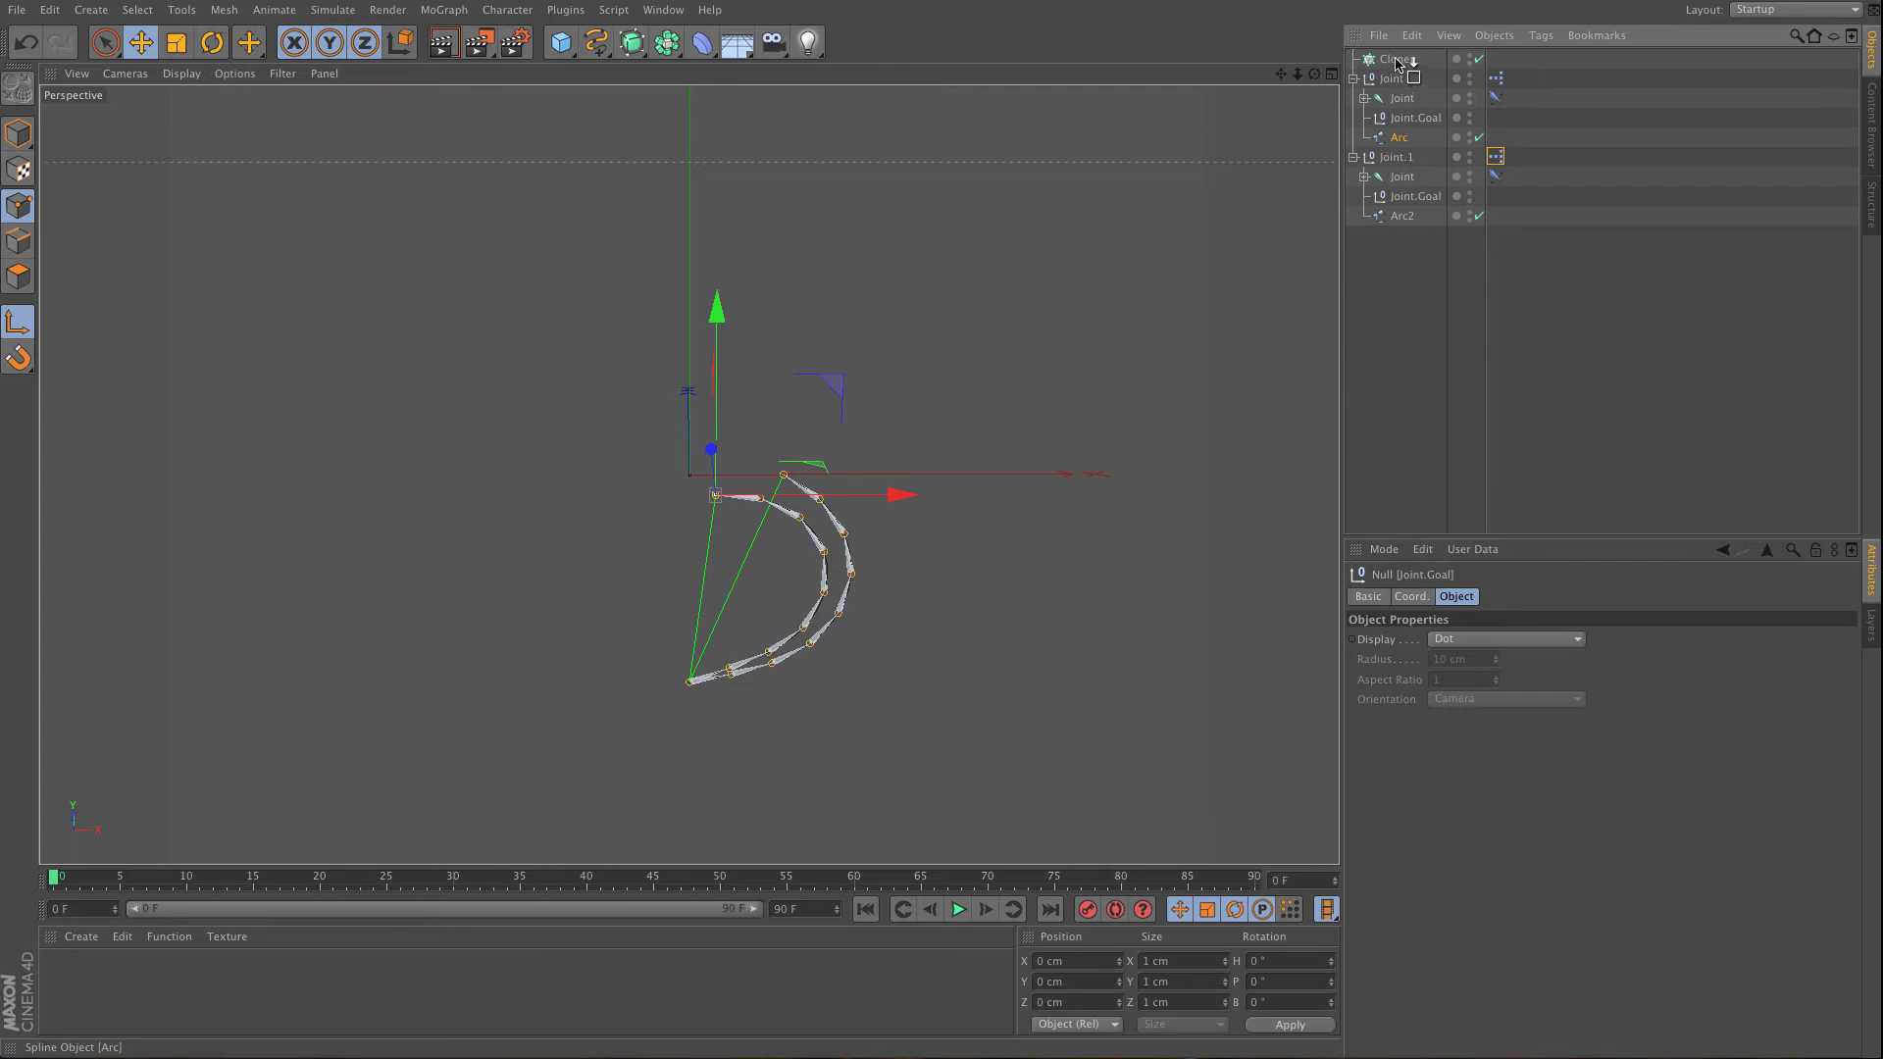
pyautogui.moveTo(1398, 63); pyautogui.dragTo(1400, 90)
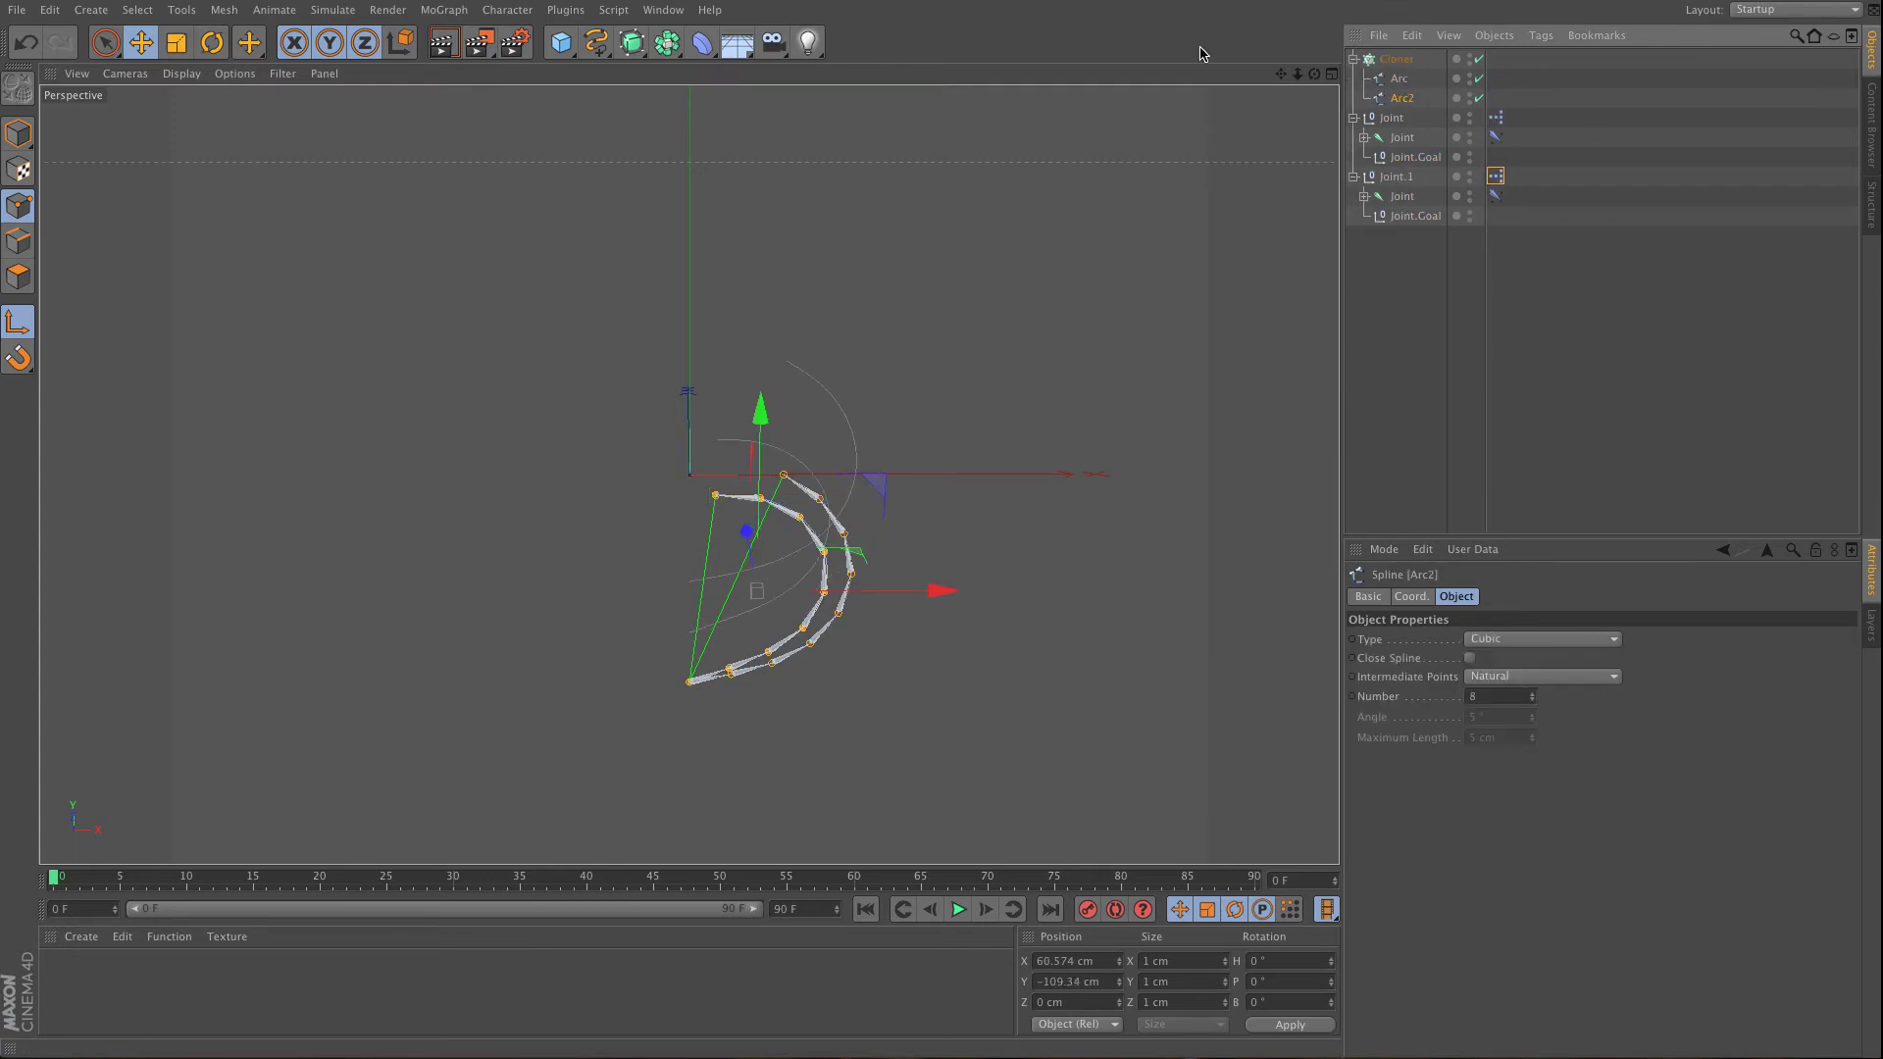
# - Add a Loft NURBS and place the Cloner inside it
pyautogui.click(637, 44)
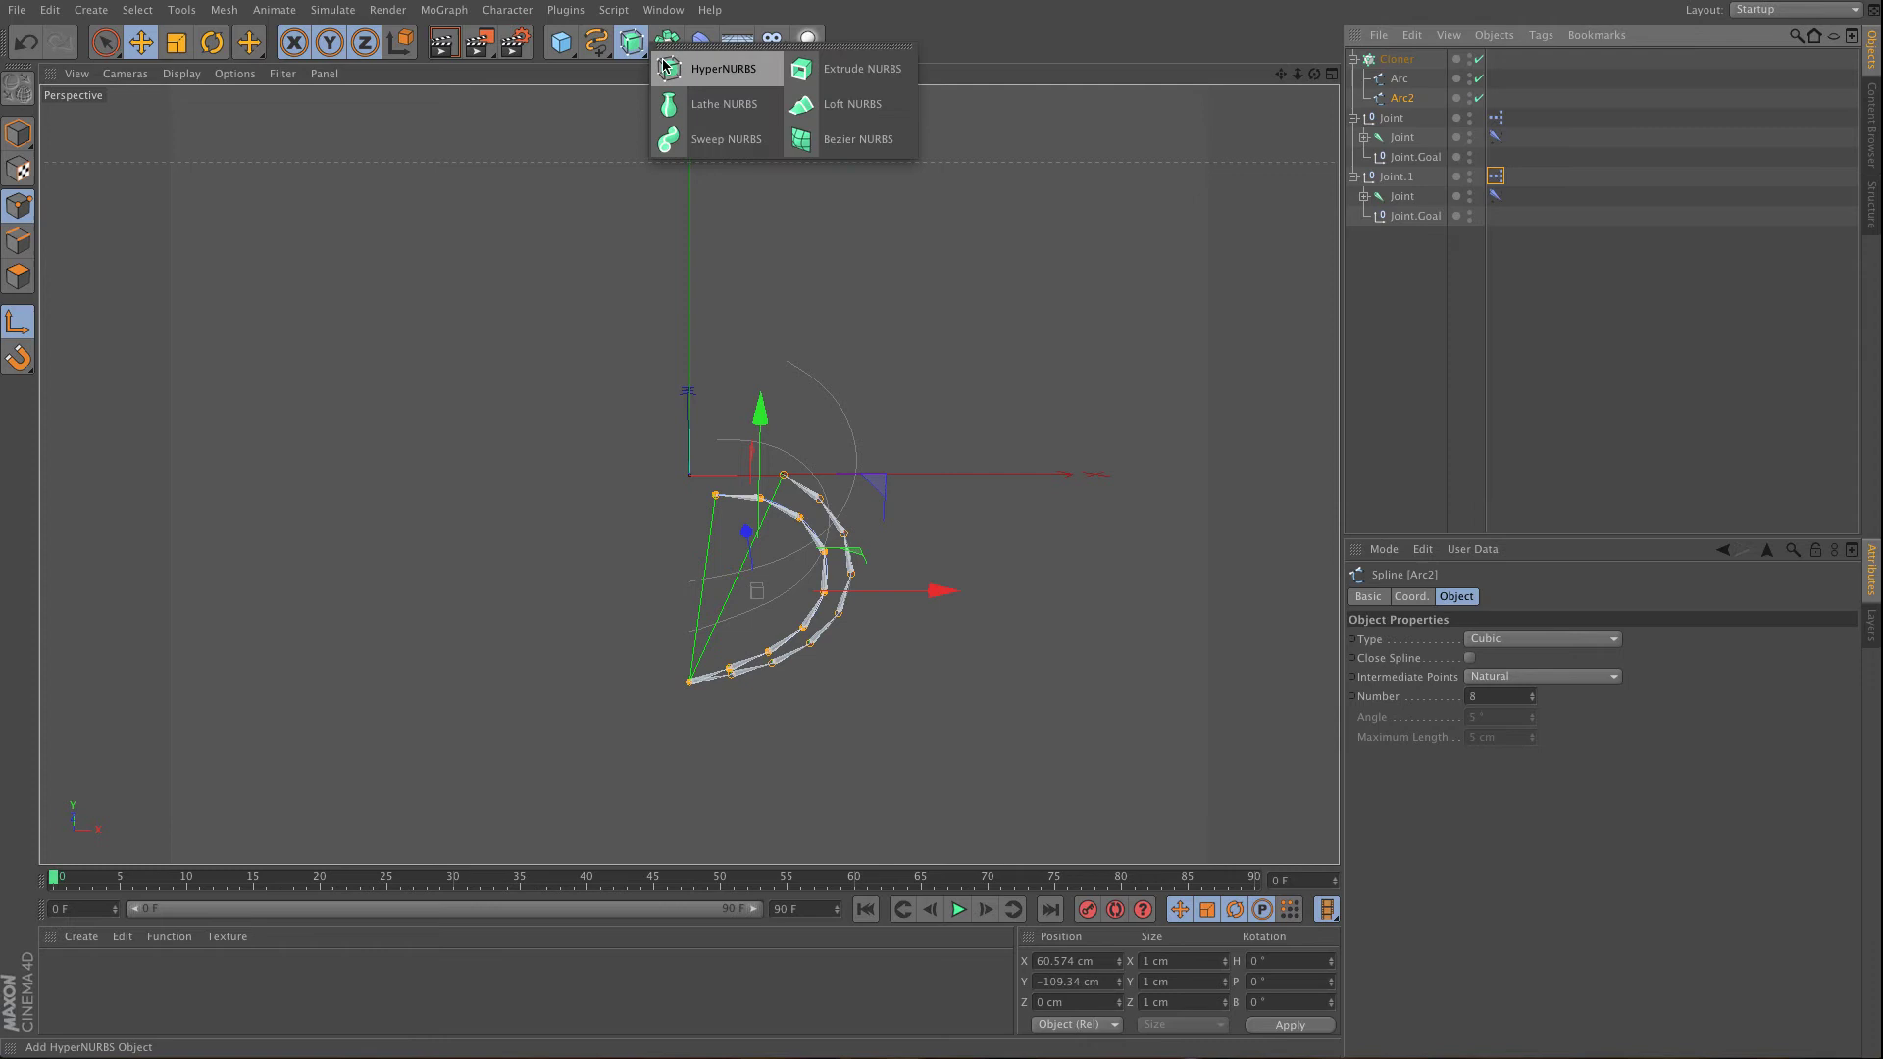
pyautogui.click(867, 107)
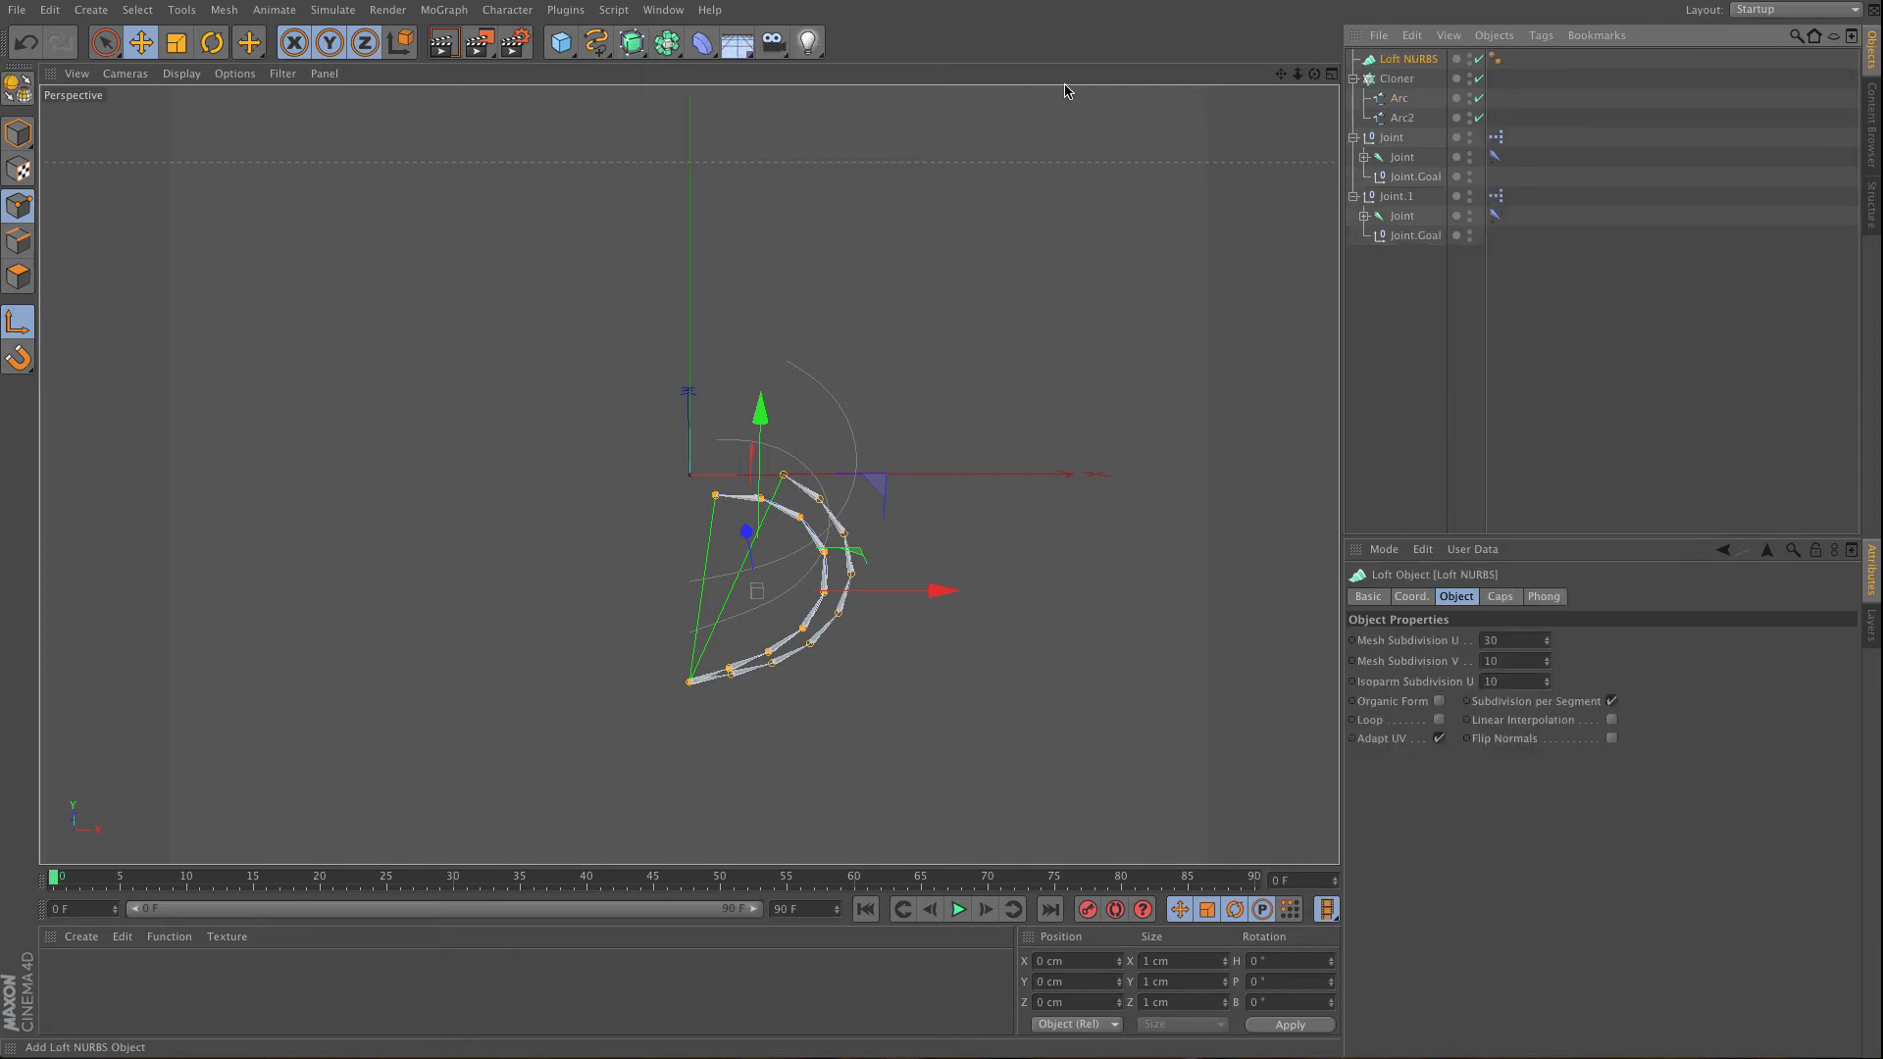
pyautogui.moveTo(1393, 64); pyautogui.dragTo(1393, 65)
pyautogui.click(1402, 61)
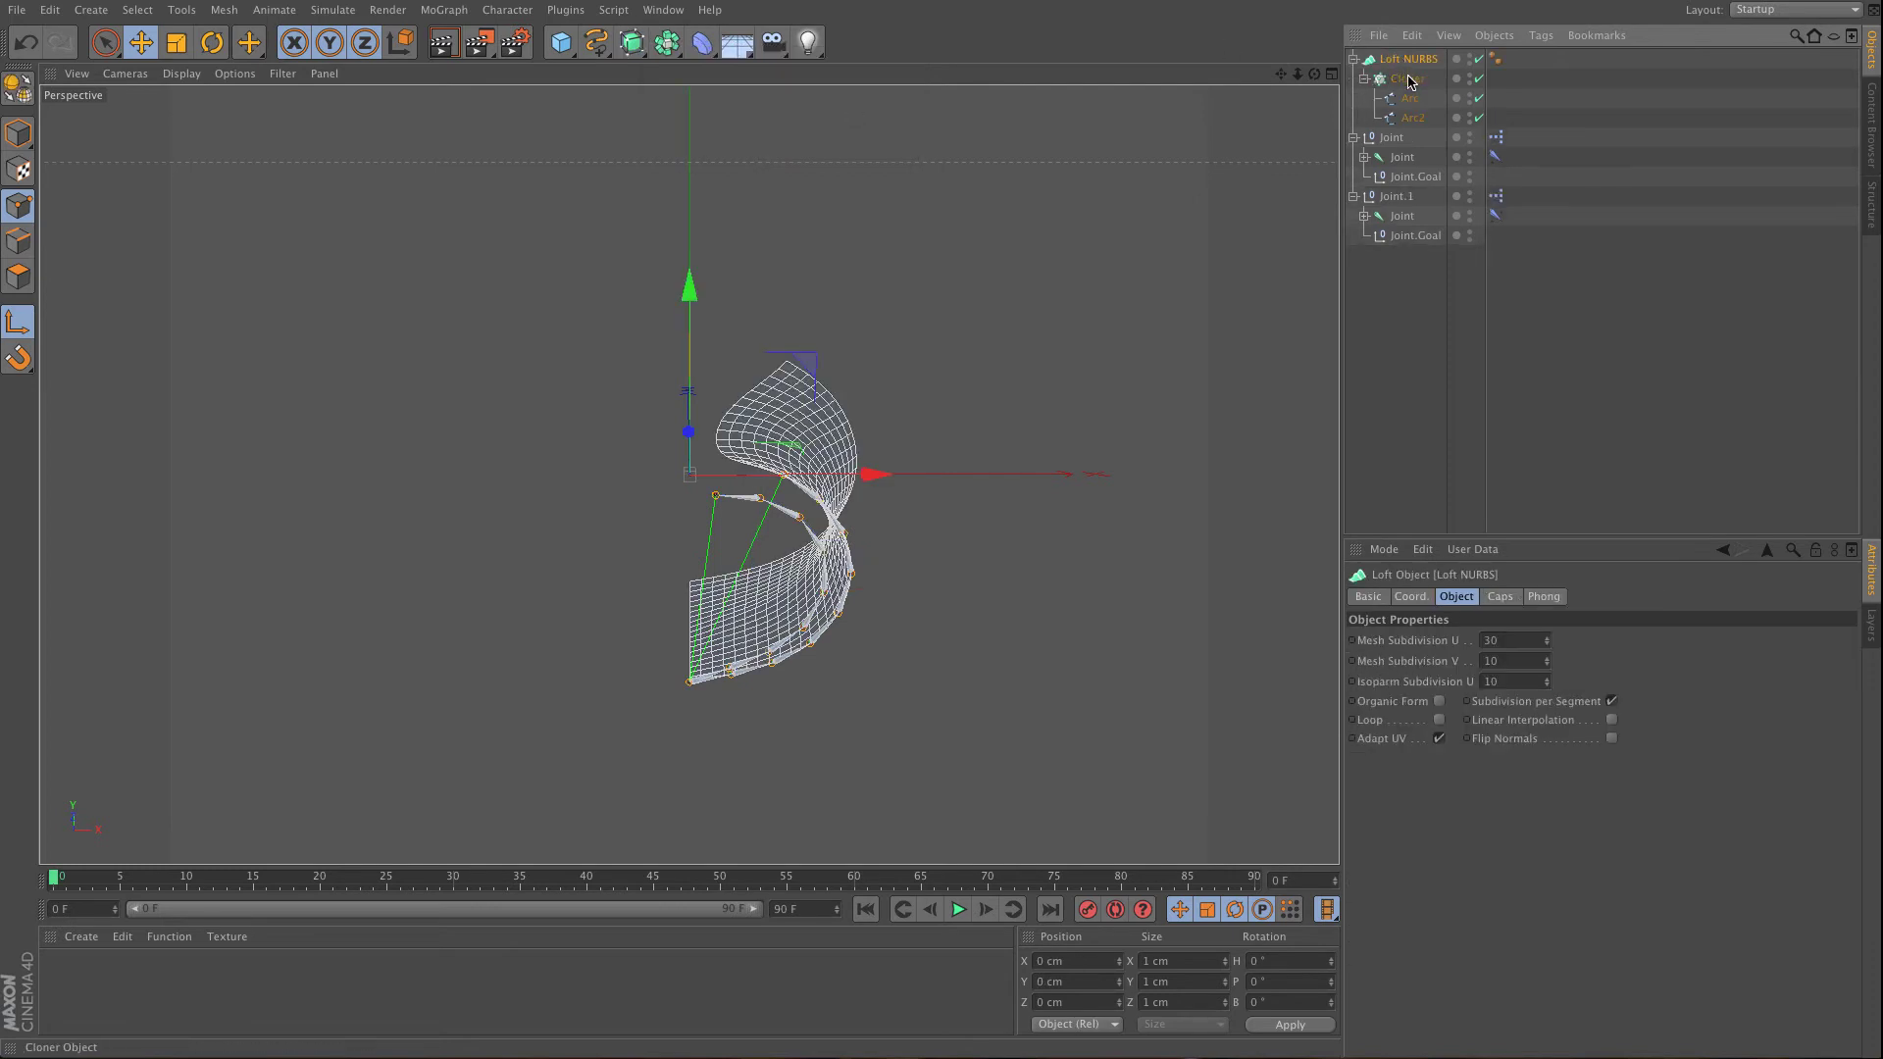
pyautogui.click(1409, 80)
# - Set the Cloner to Radial mode with 0 cm radius and enable Loop on the Loft NURBS
pyautogui.click(1466, 640)
pyautogui.click(1459, 706)
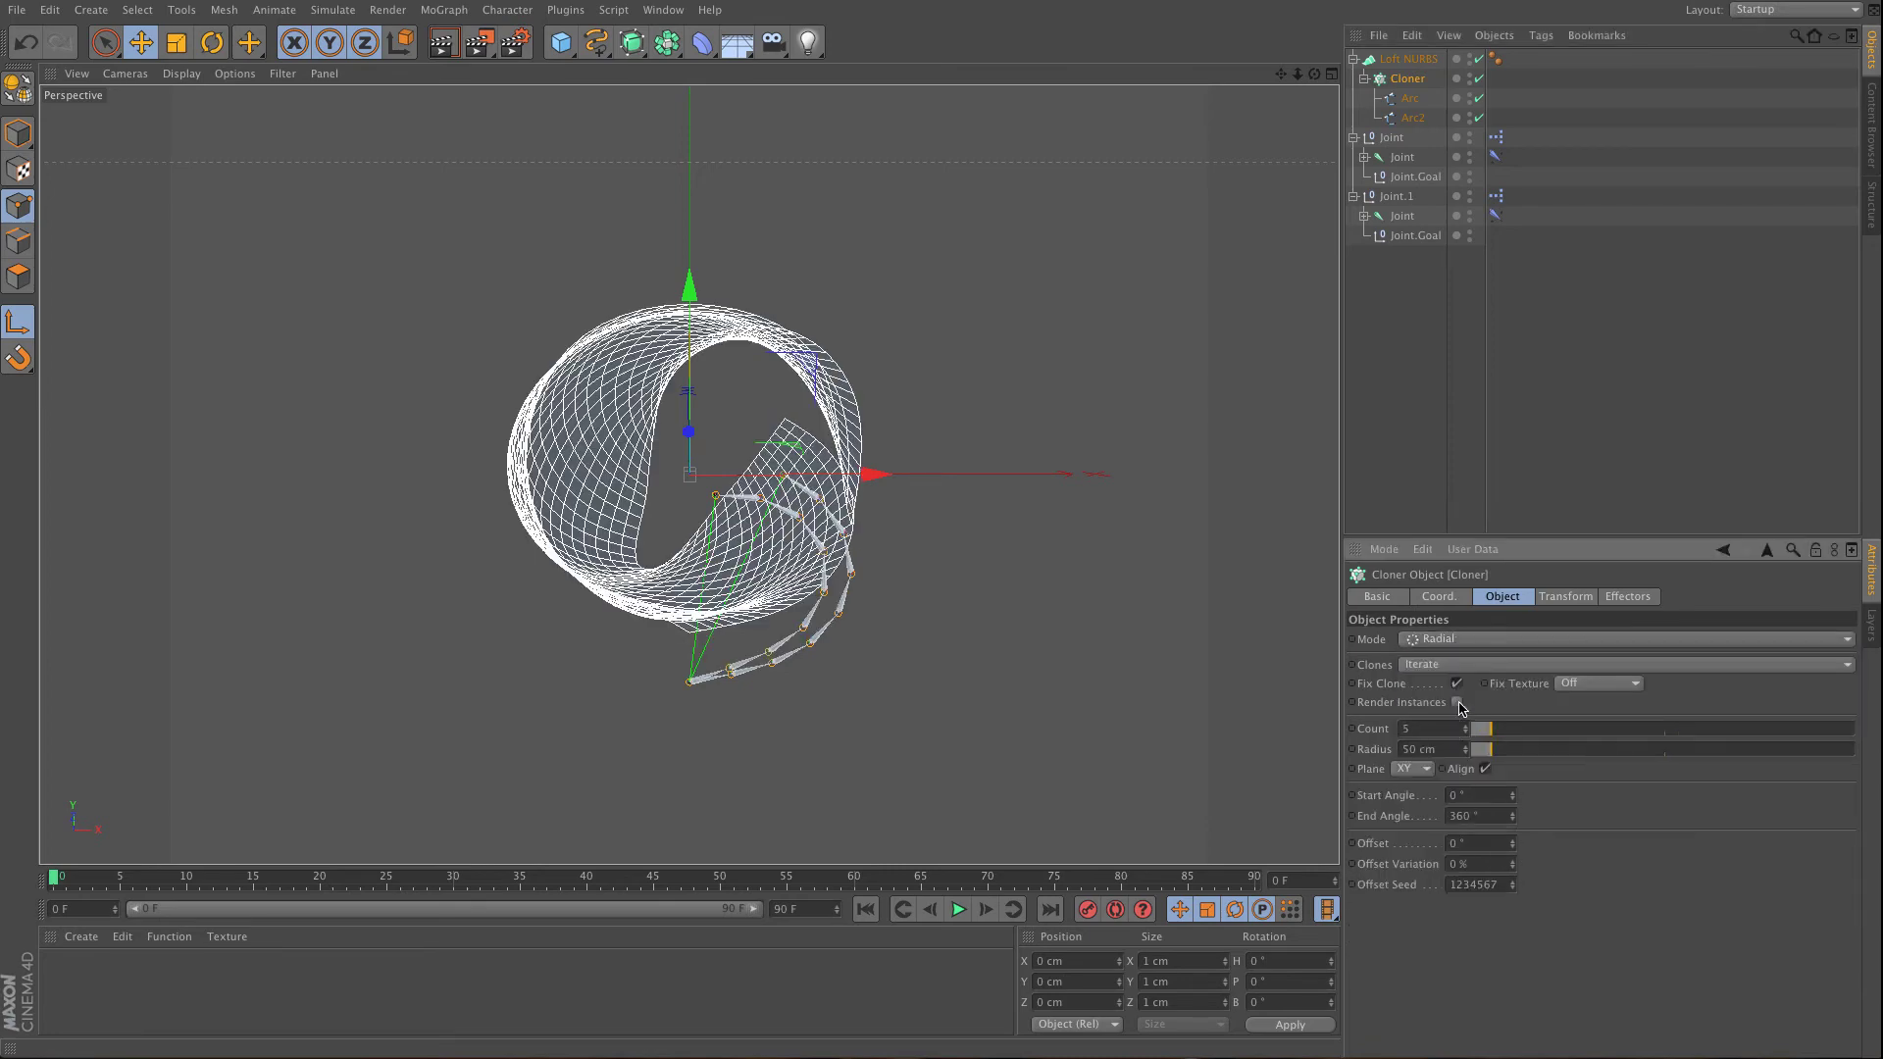
pyautogui.moveTo(1482, 751); pyautogui.dragTo(1458, 756)
pyautogui.click(1424, 770)
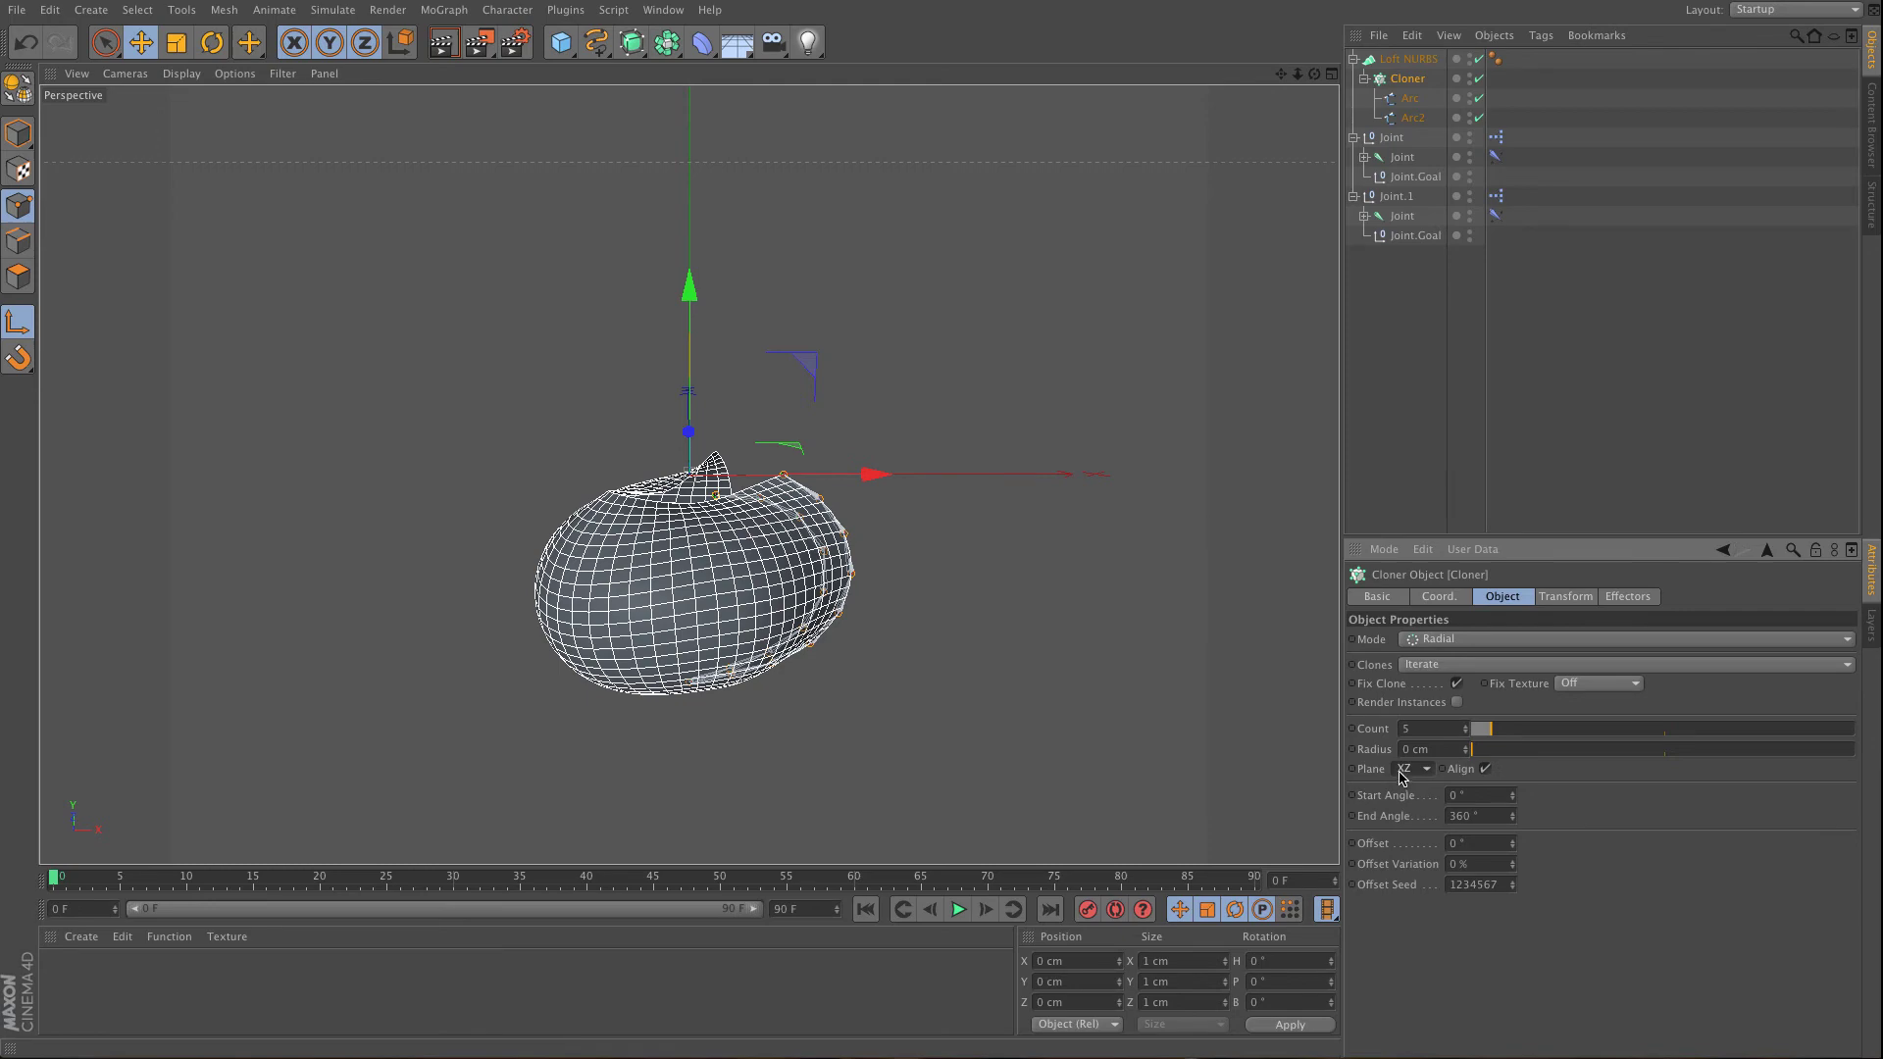
pyautogui.press('Up')
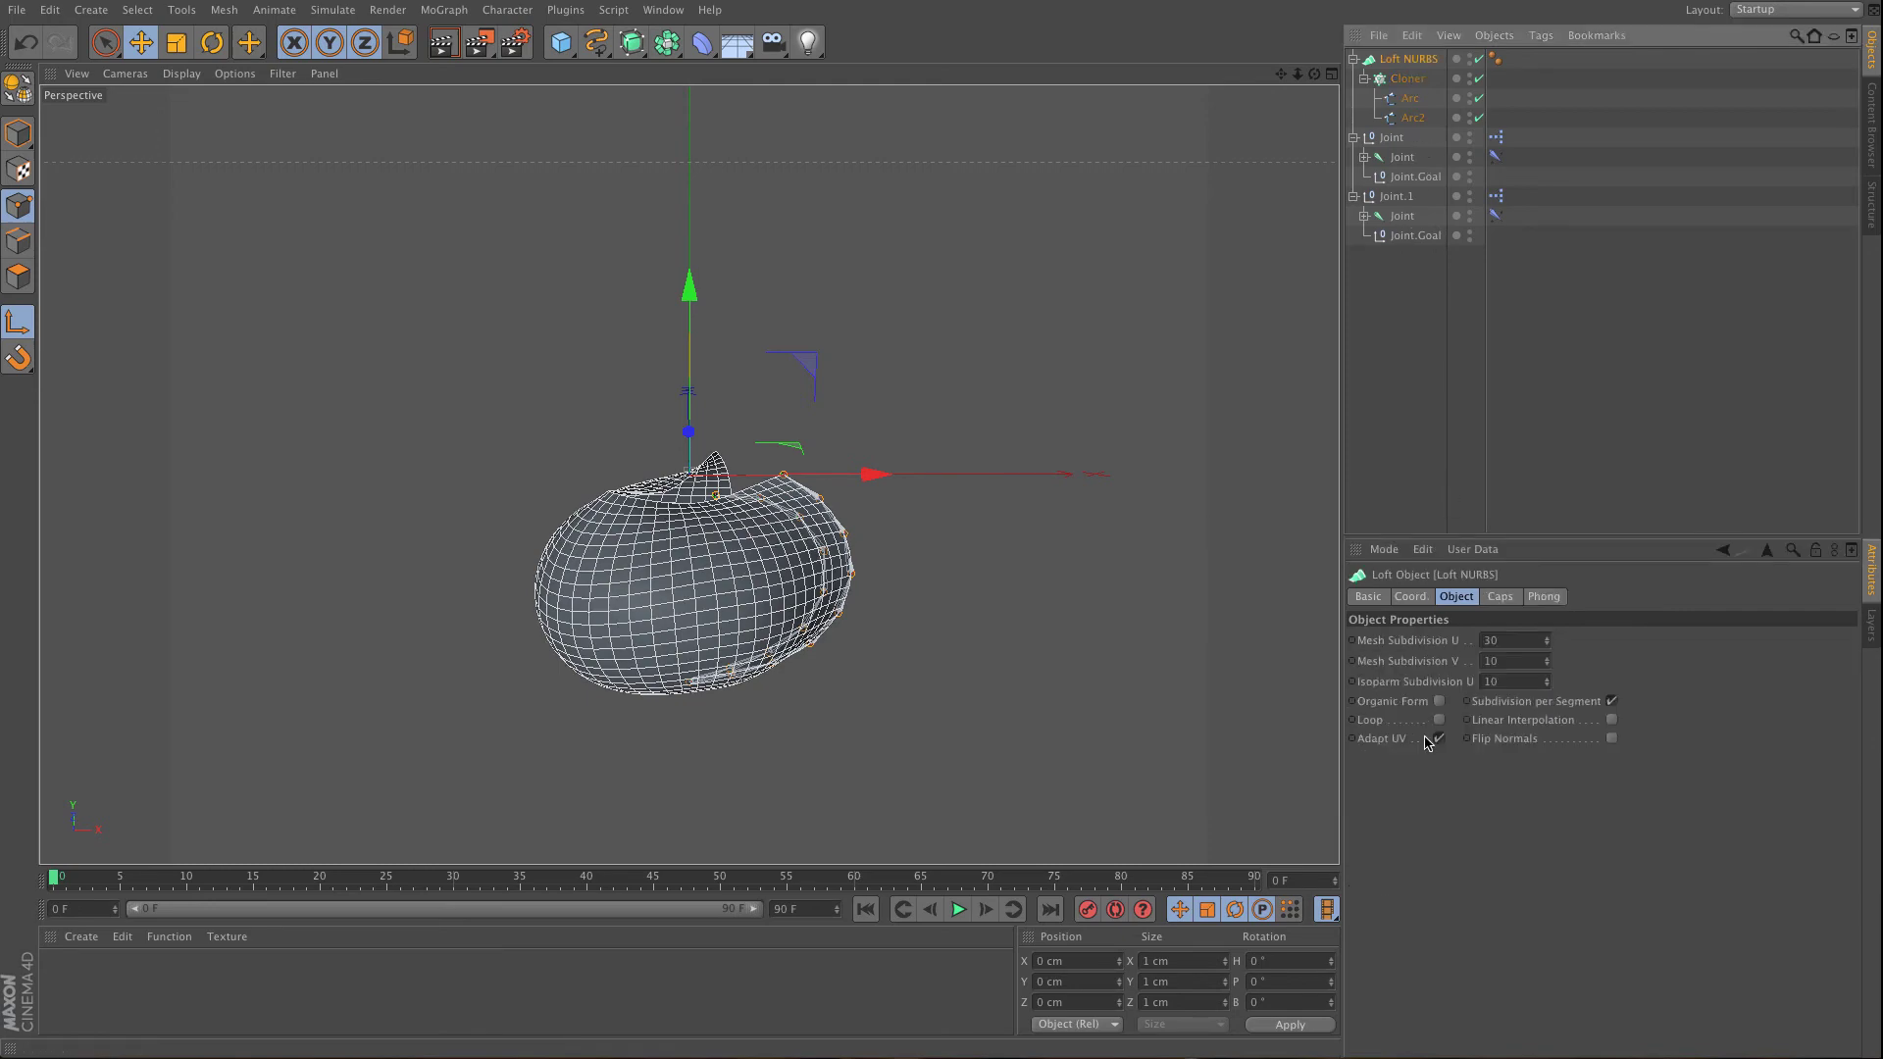
pyautogui.click(1438, 720)
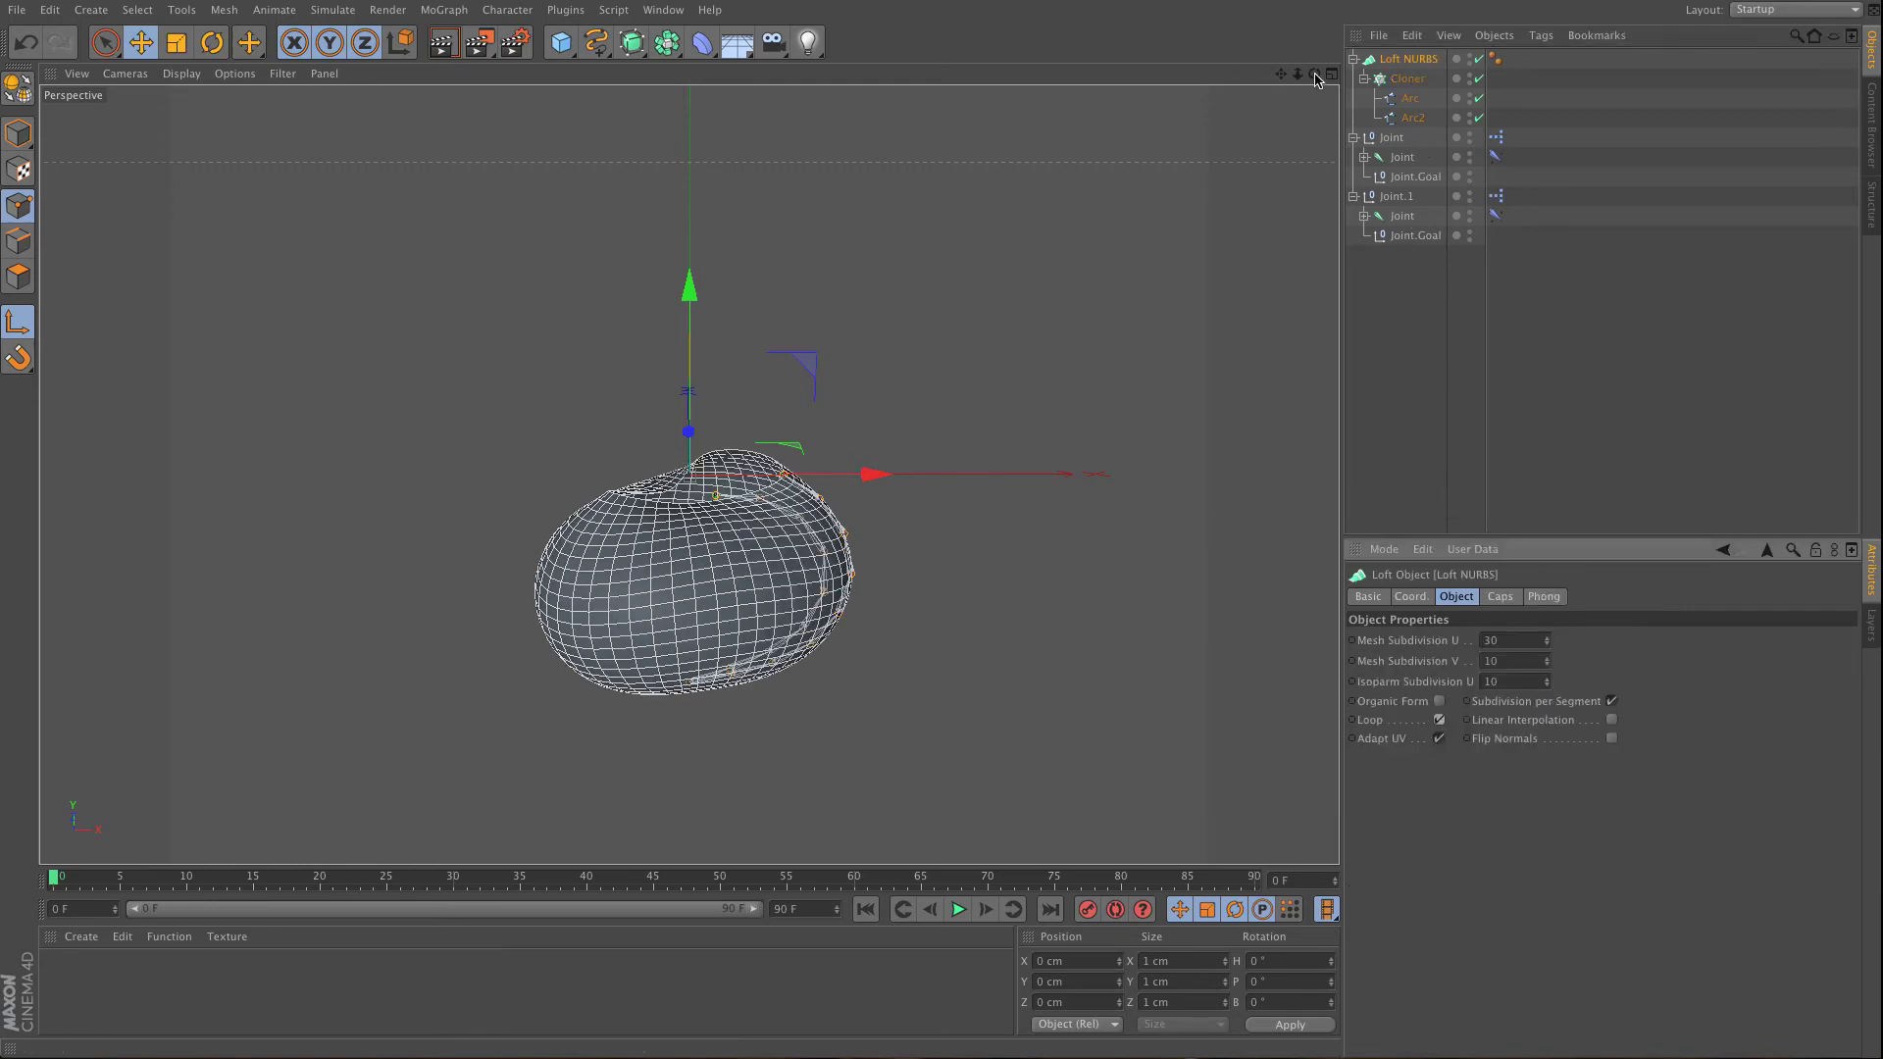
# - Drag the first chain's Joint.Goal sideways and up and down to reshape the lofted surface
pyautogui.moveTo(1314, 74); pyautogui.dragTo(1118, 56)
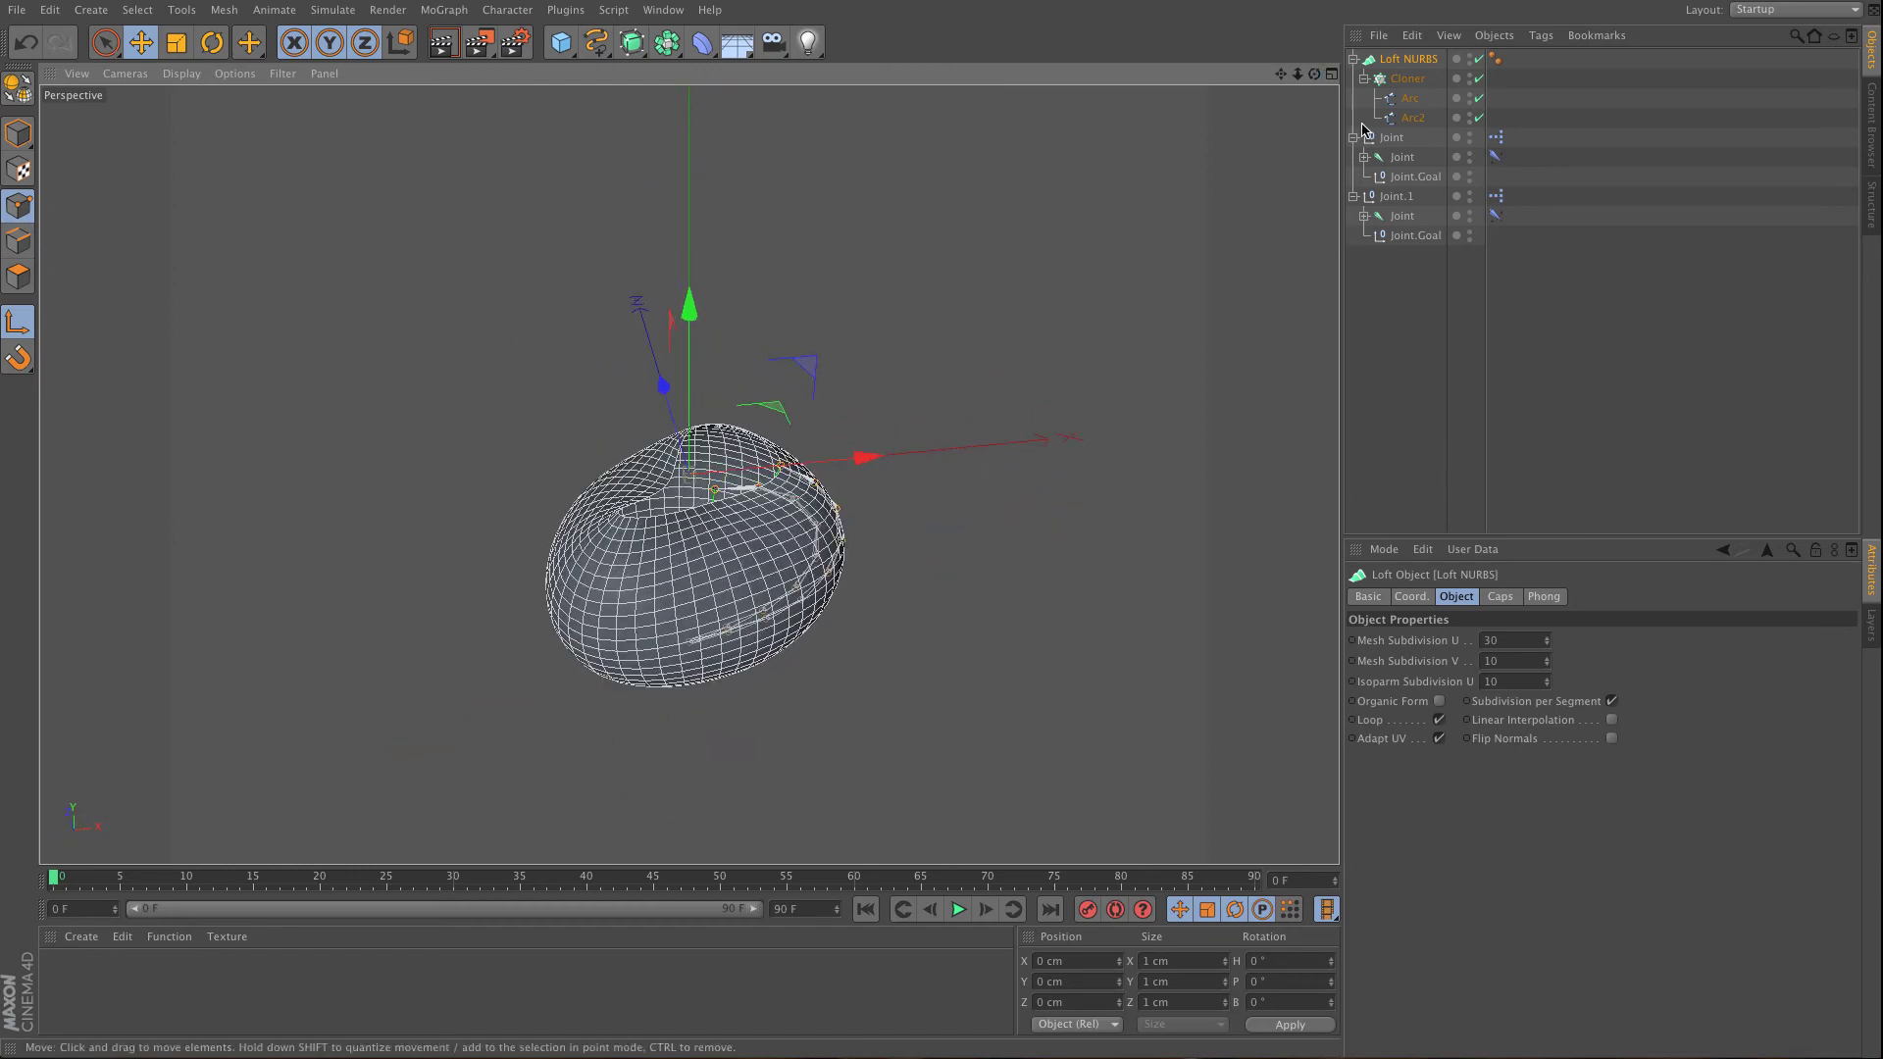
pyautogui.click(869, 491)
pyautogui.moveTo(965, 448); pyautogui.dragTo(1010, 449)
pyautogui.moveTo(847, 289)
pyautogui.mouseDown()
pyautogui.moveTo(838, 422)
pyautogui.moveTo(856, 255)
pyautogui.mouseUp()
pyautogui.moveTo(992, 424); pyautogui.dragTo(937, 429)
pyautogui.moveTo(799, 279)
pyautogui.mouseDown()
pyautogui.moveTo(790, 388)
pyautogui.moveTo(796, 287)
pyautogui.mouseUp()
pyautogui.moveTo(939, 436); pyautogui.dragTo(1008, 432)
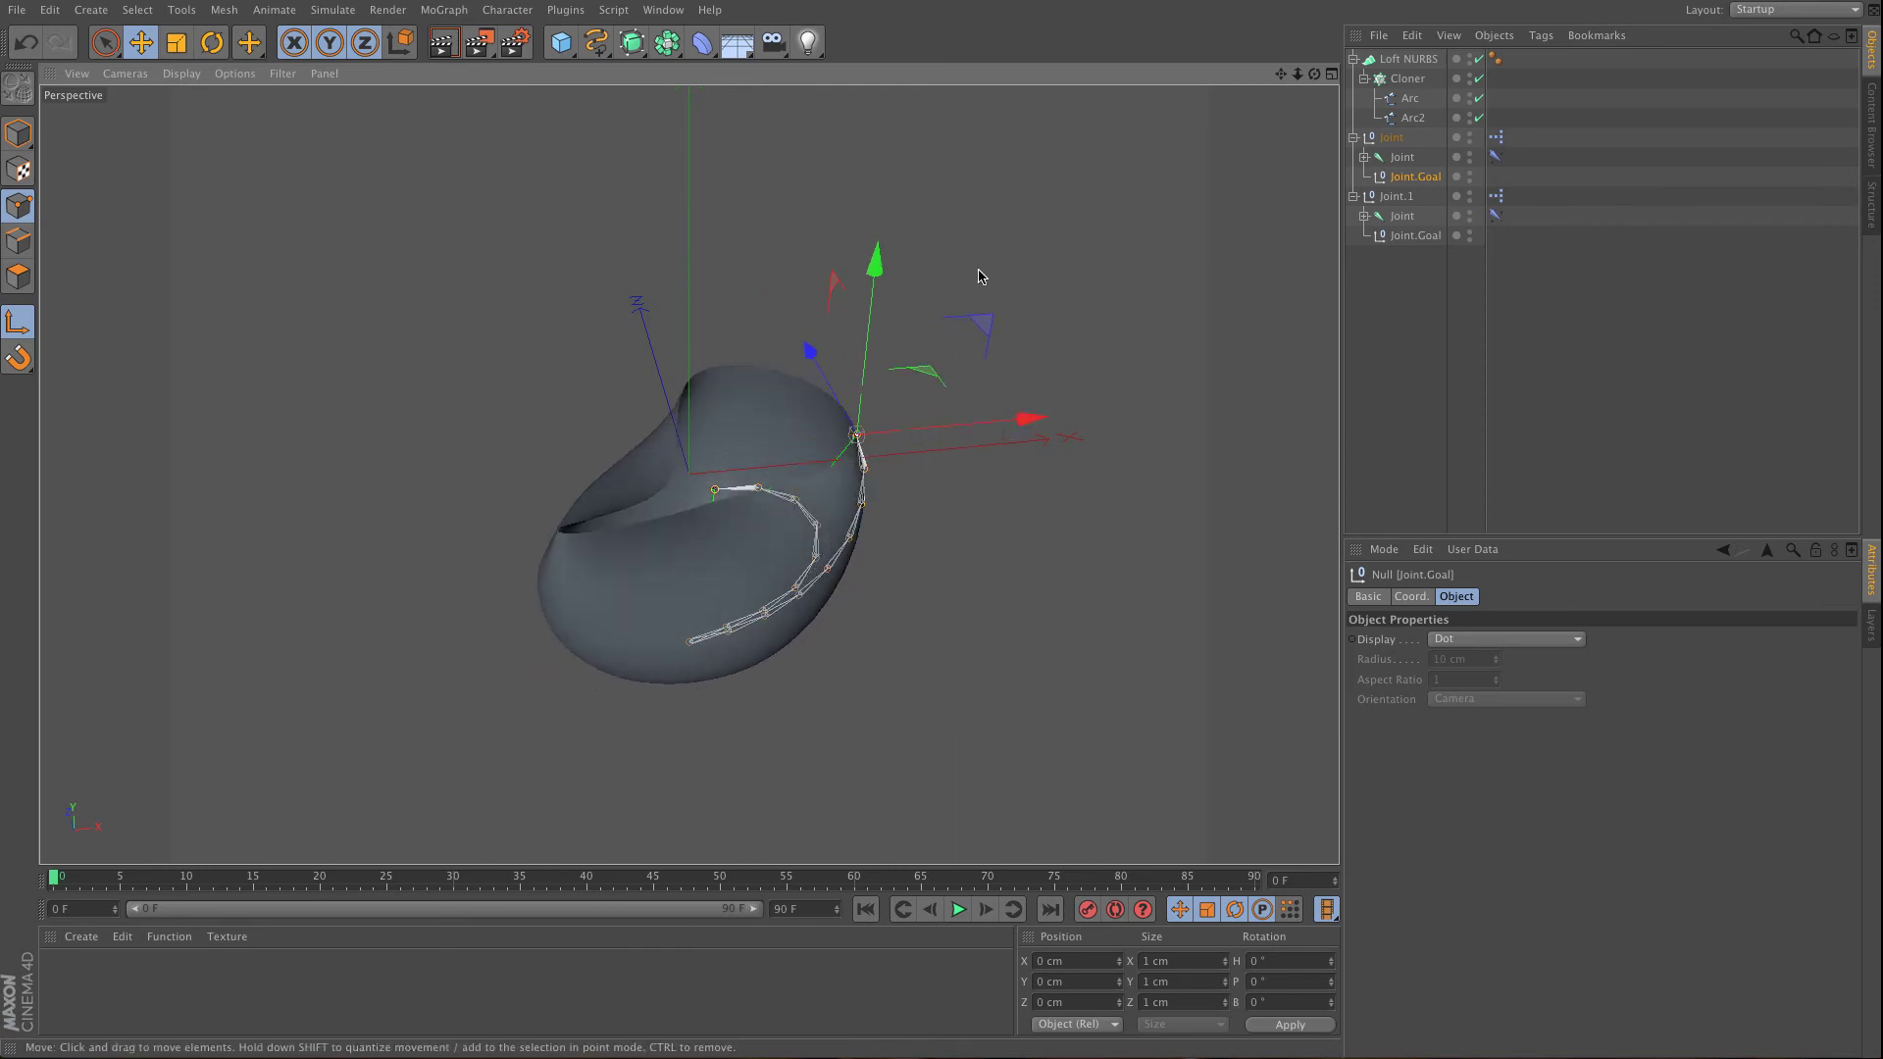
pyautogui.moveTo(858, 258); pyautogui.dragTo(859, 283)
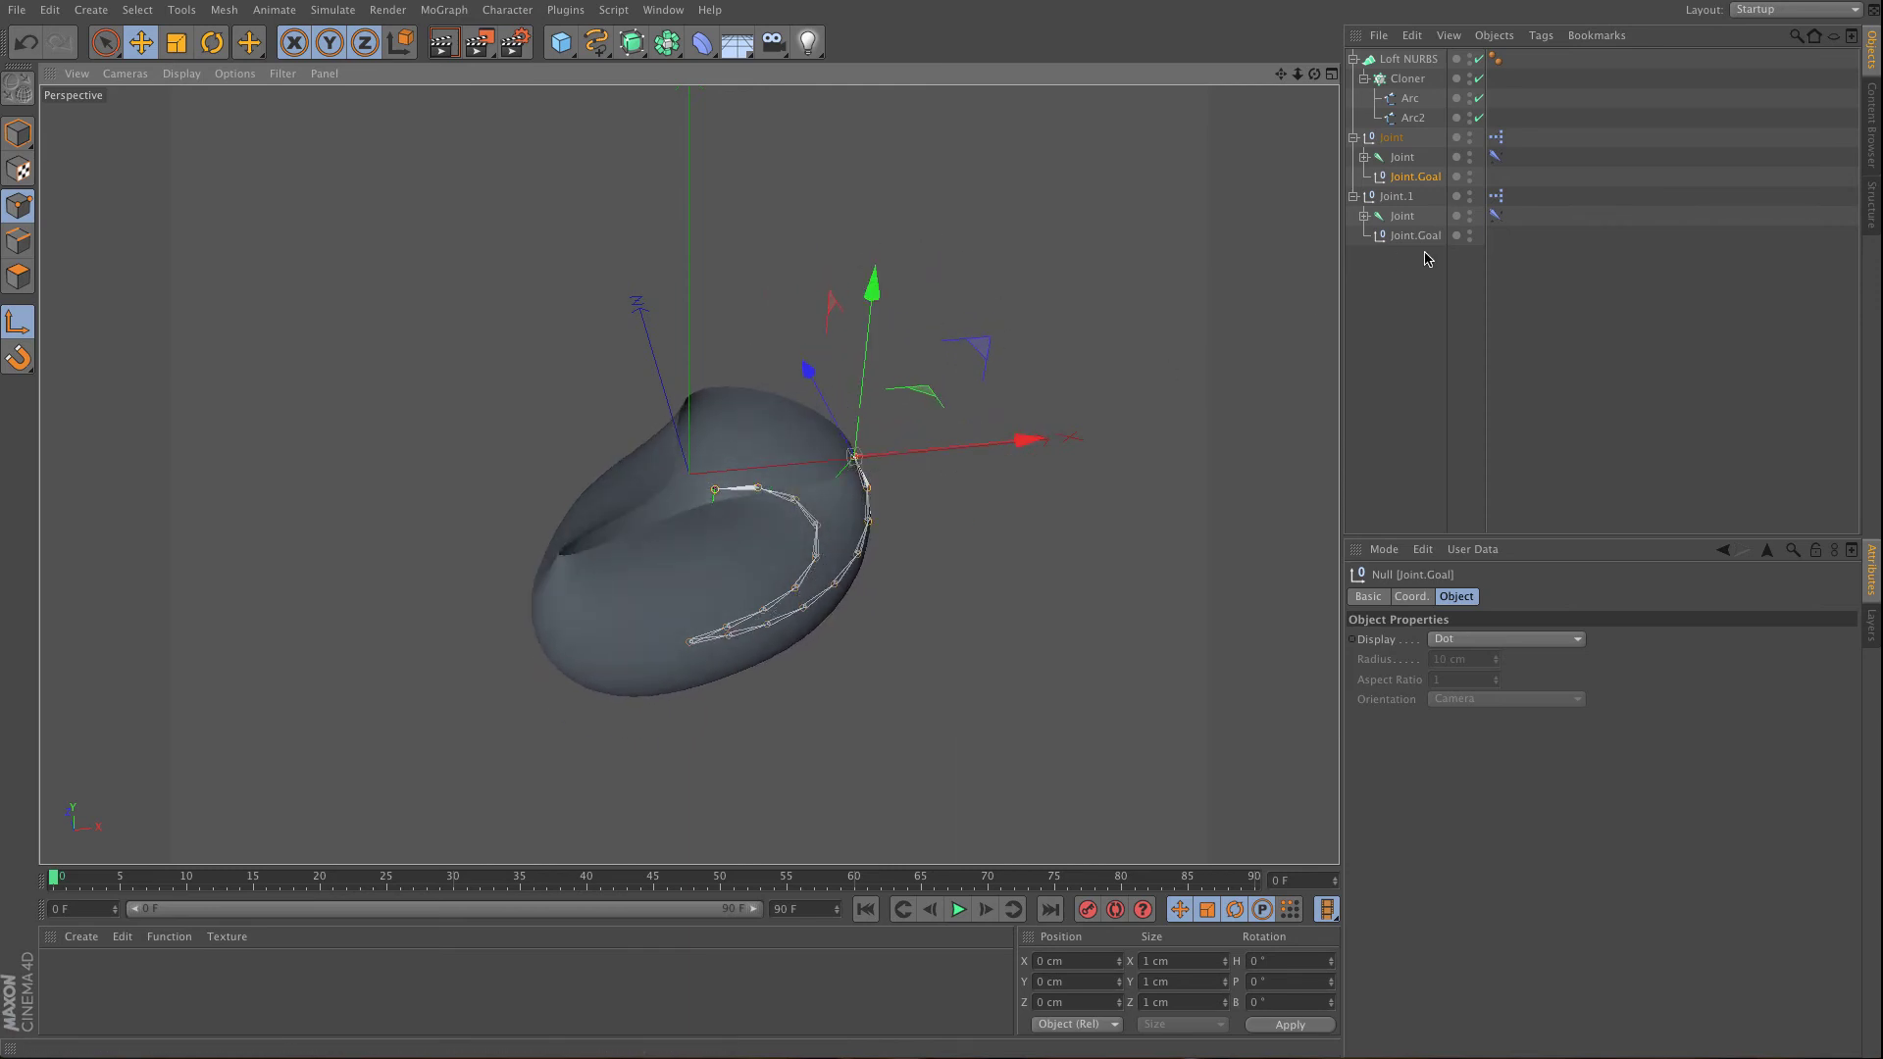
# - Delete the second joint chain Joint.1 and the Arc2 spline
pyautogui.click(1396, 198)
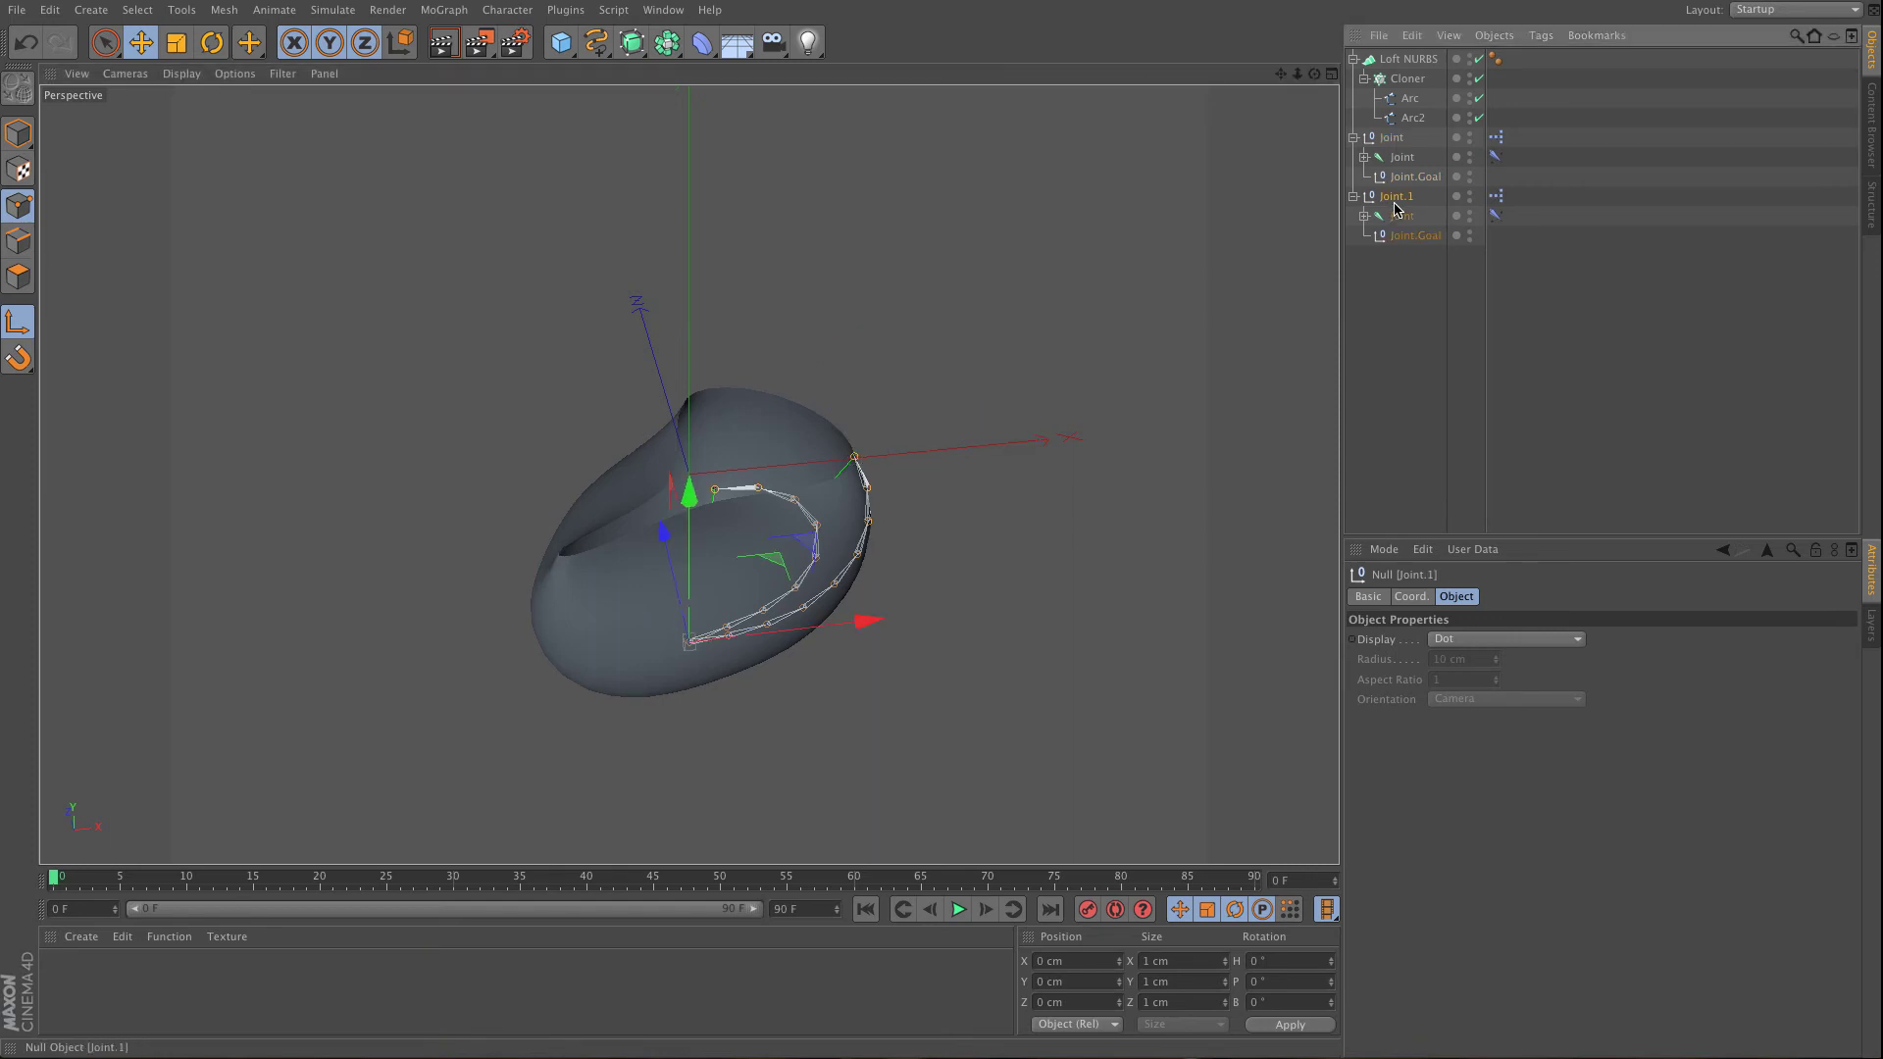
pyautogui.press('Delete')
pyautogui.click(1412, 118)
pyautogui.press('Delete')
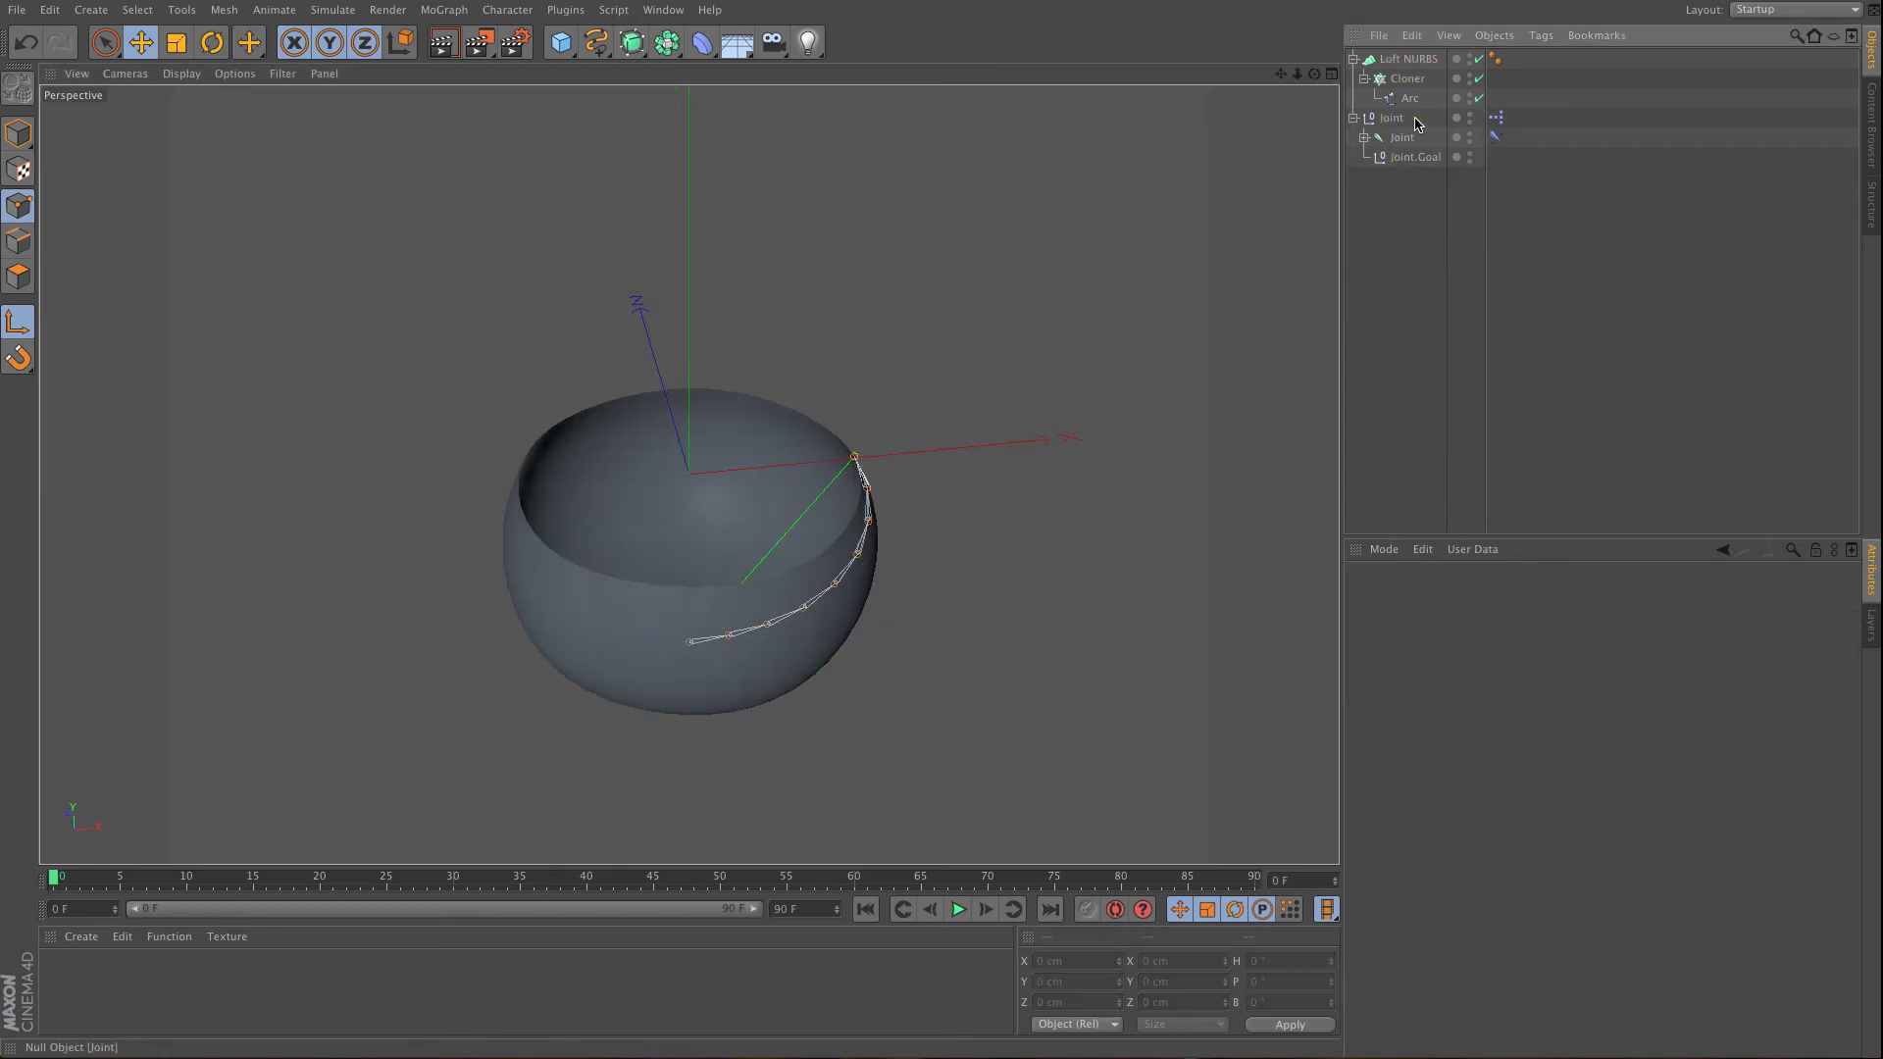
# - Enable Dynamics on the IK tag, play the animation, and move Joint.Goal to see the wobble
pyautogui.click(1410, 159)
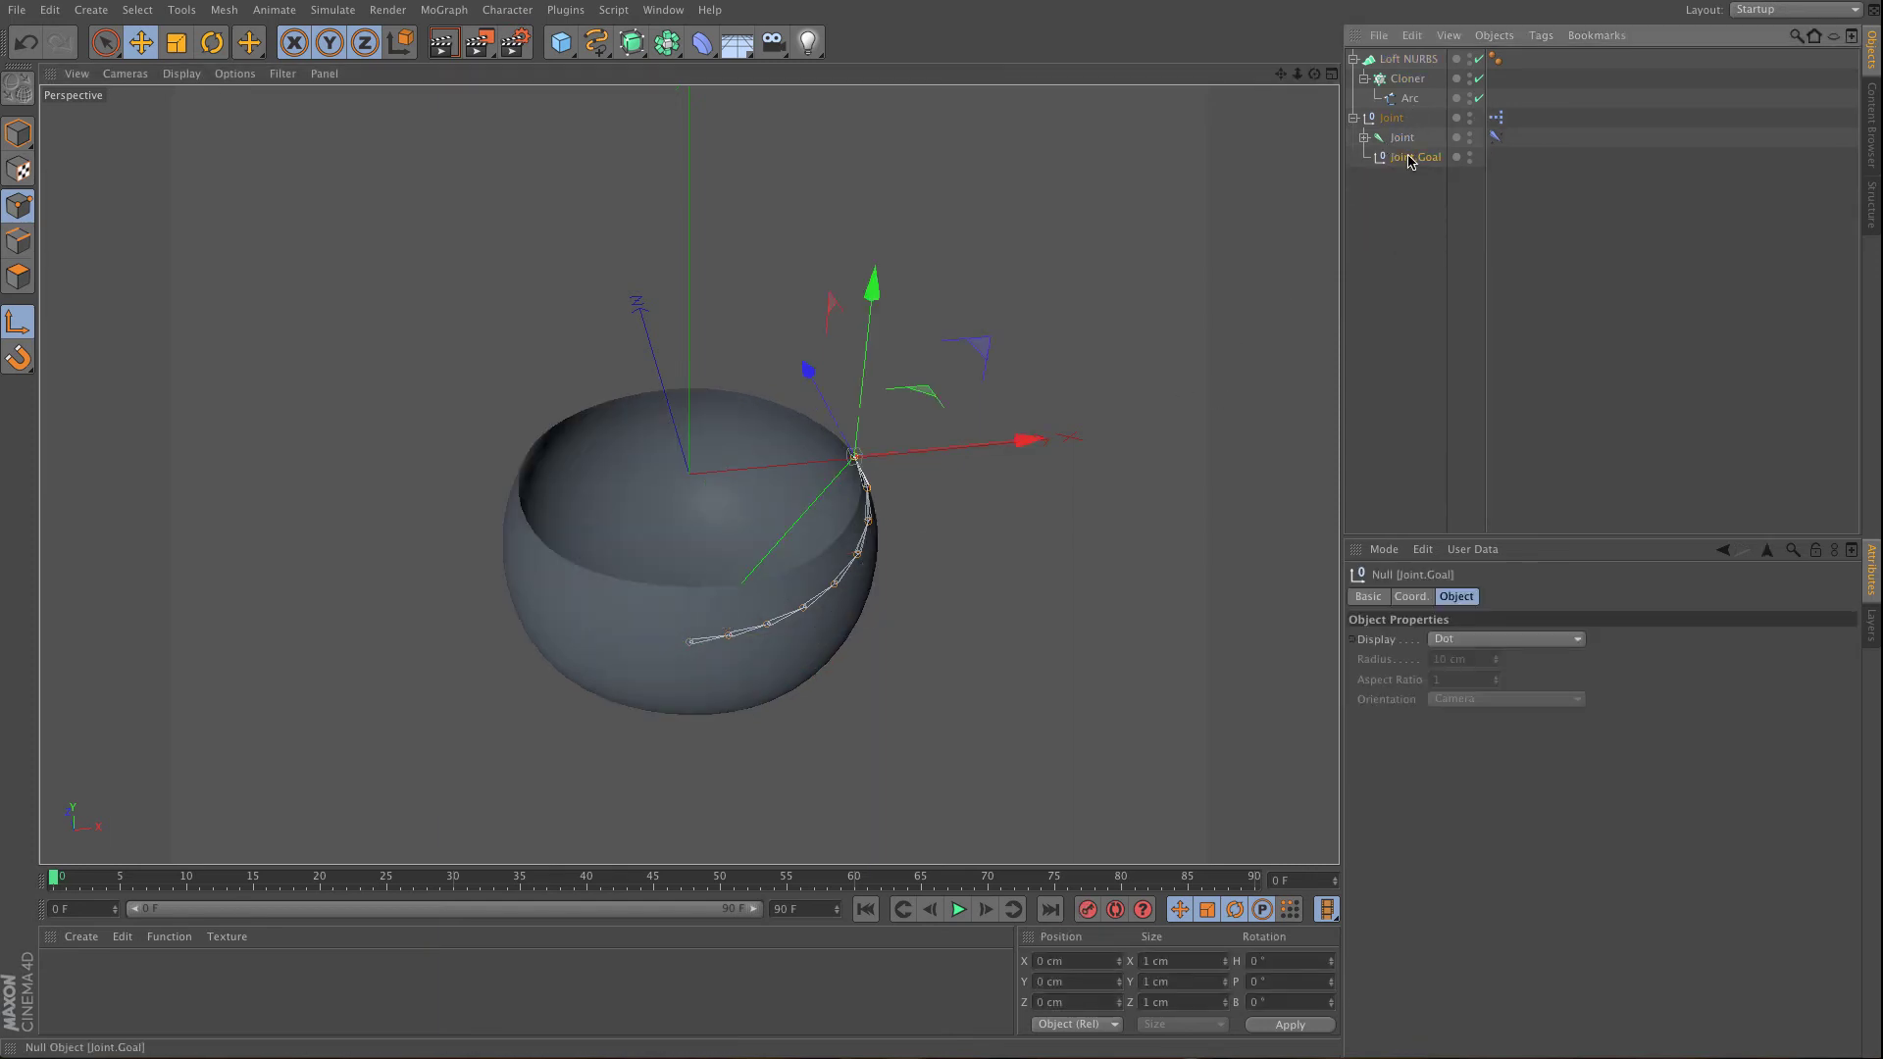
pyautogui.click(1495, 137)
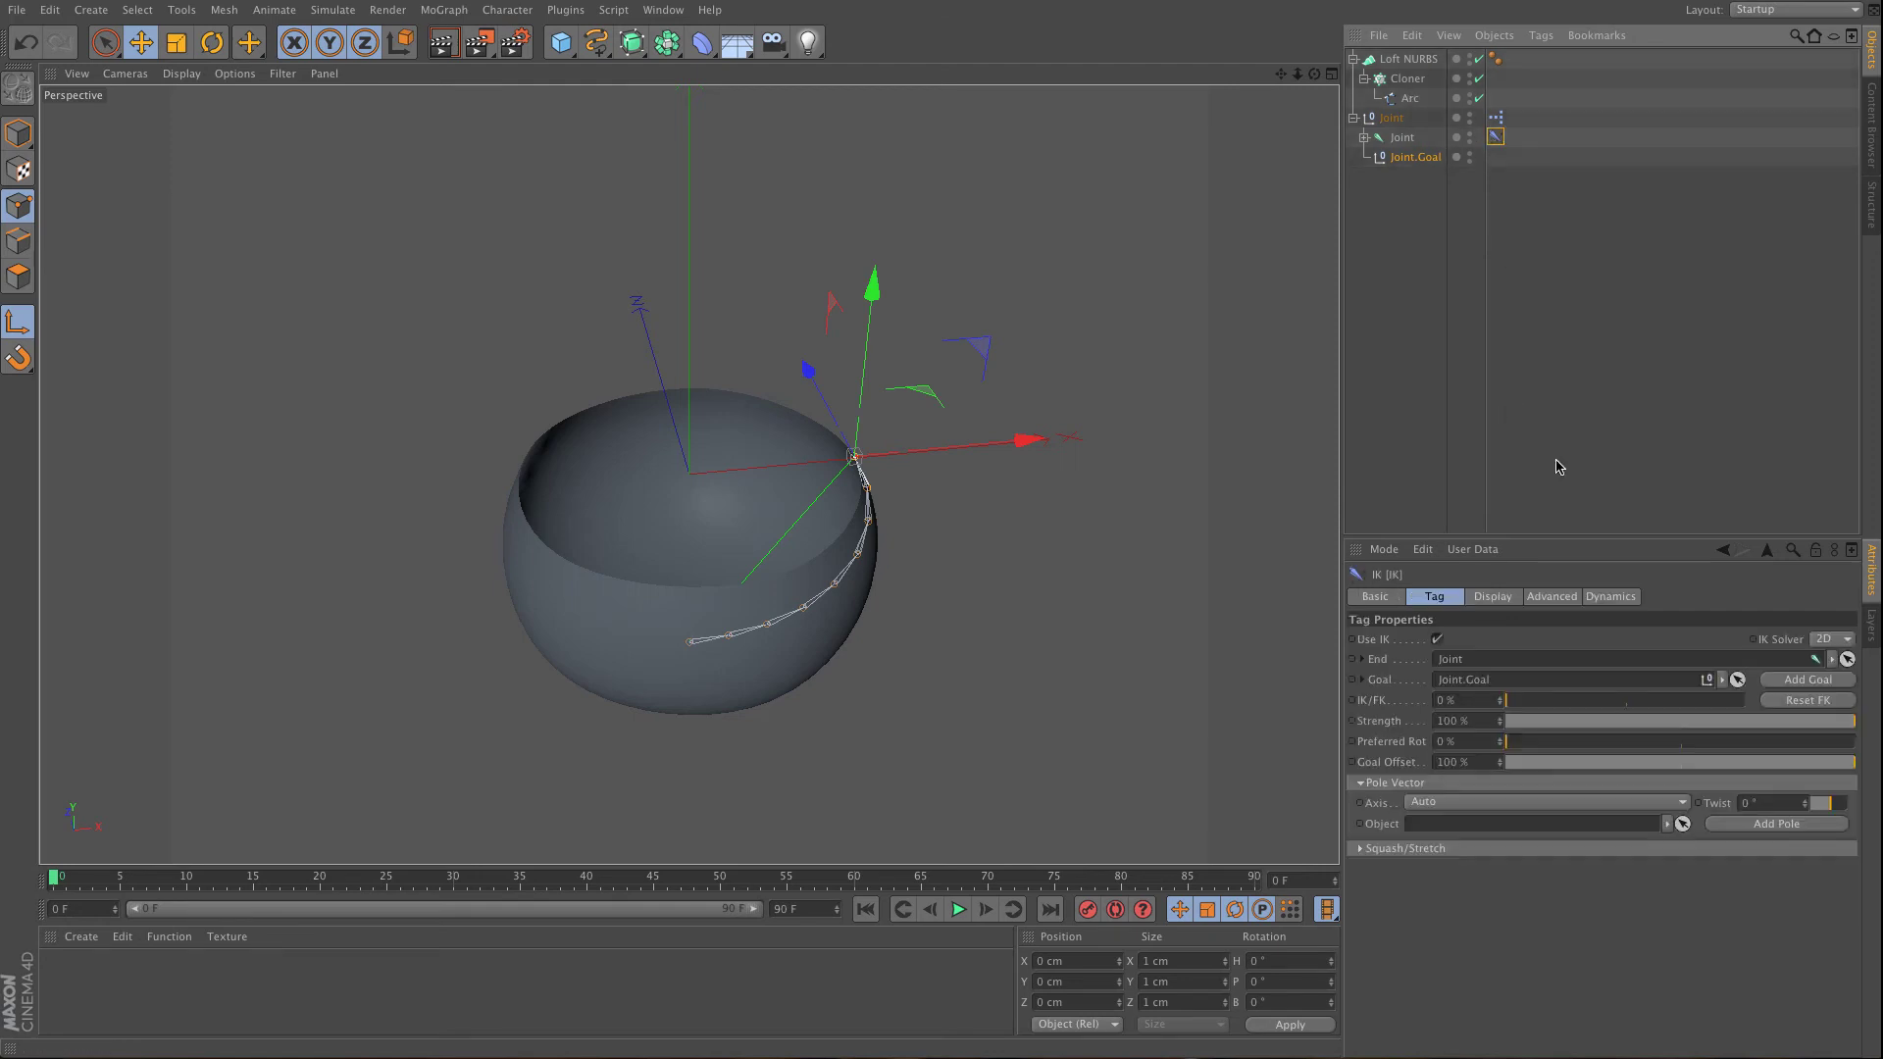
pyautogui.click(1611, 596)
pyautogui.click(1418, 639)
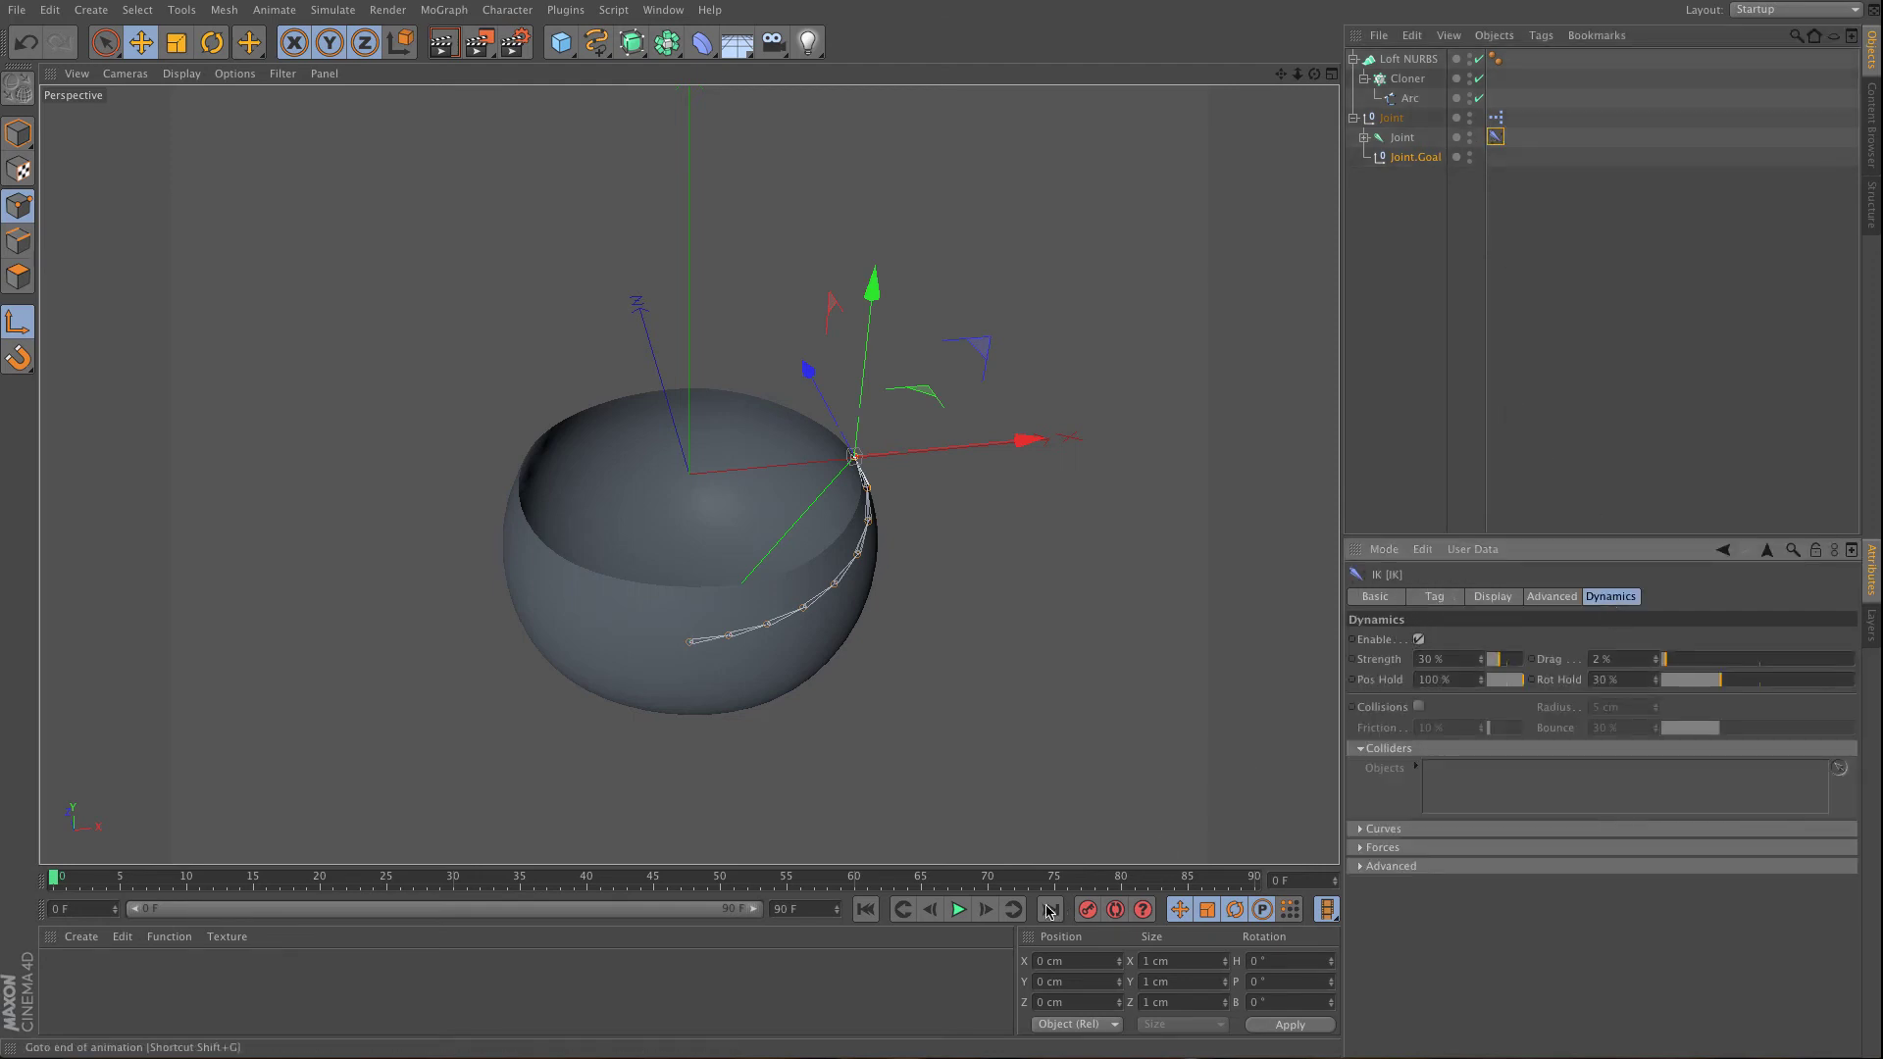
pyautogui.click(958, 911)
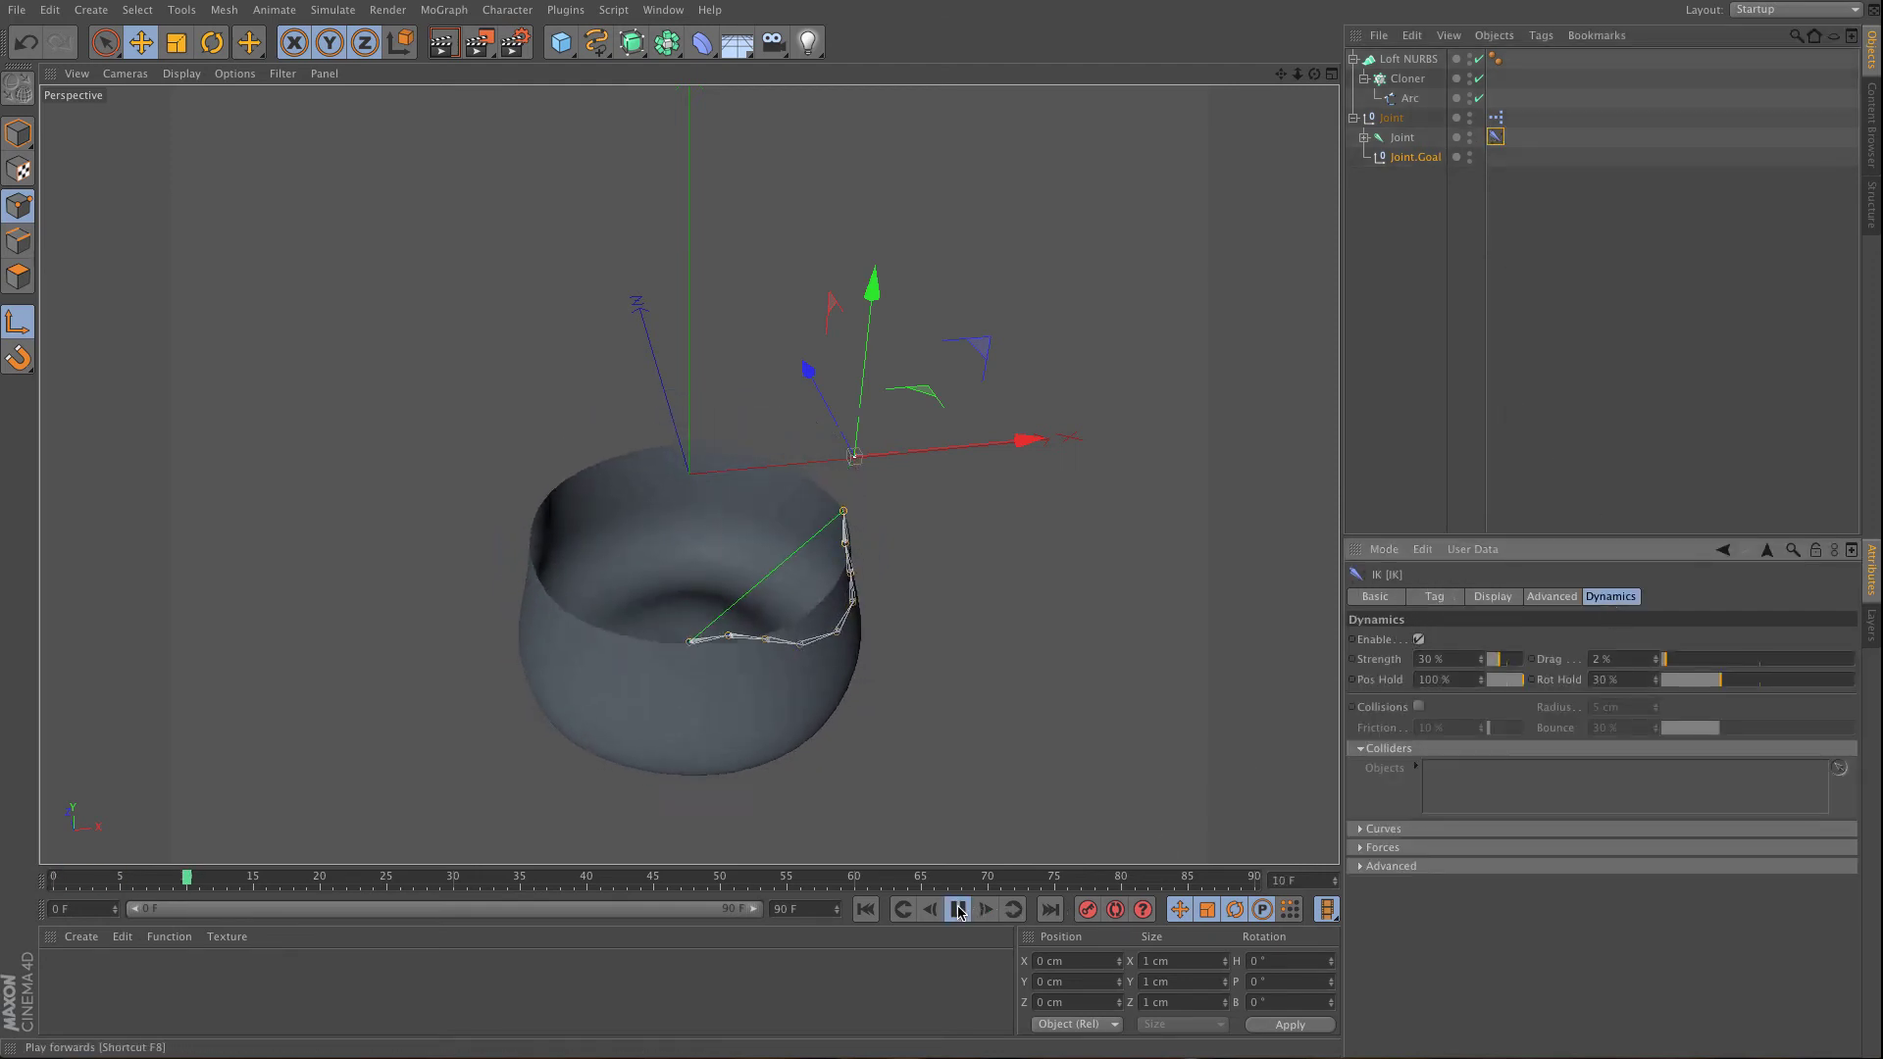
pyautogui.click(1412, 158)
pyautogui.moveTo(956, 385); pyautogui.dragTo(1059, 306)
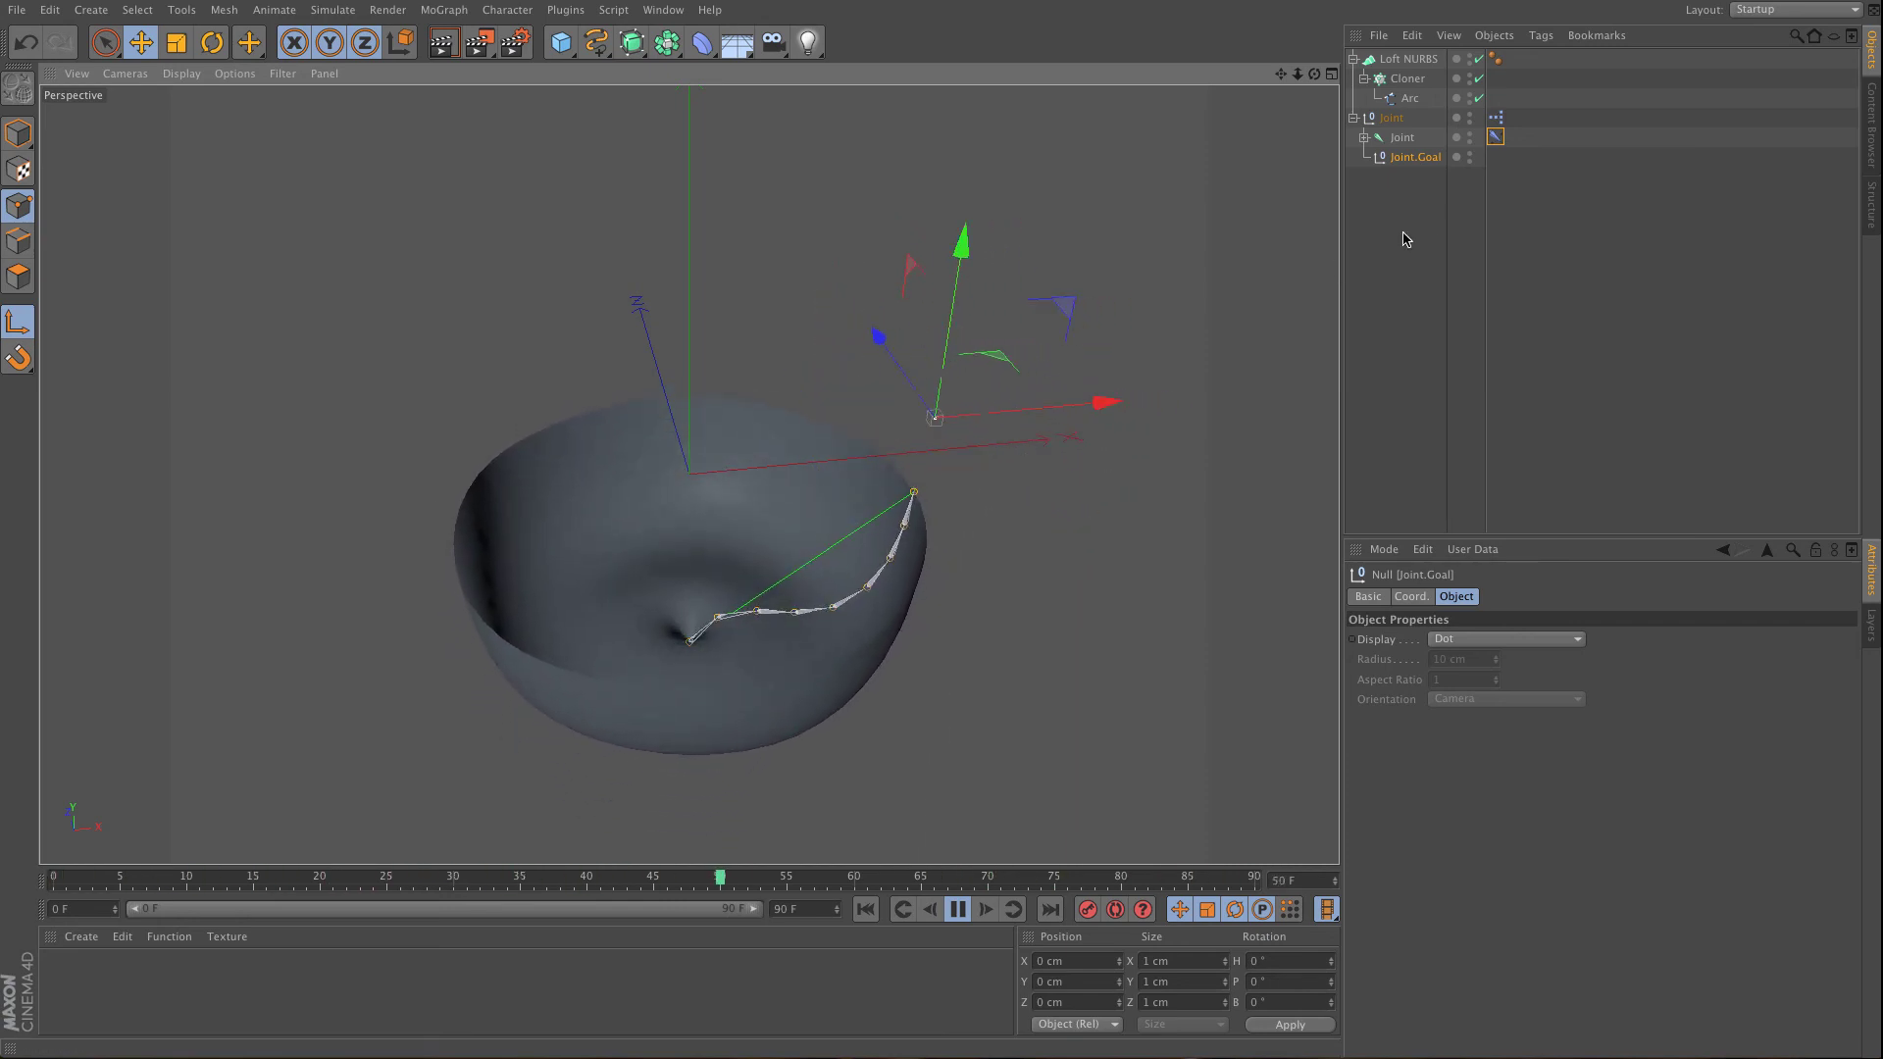
# - Add a Formula effector as a child of Arc and set its Deformation to Point
pyautogui.click(1417, 101)
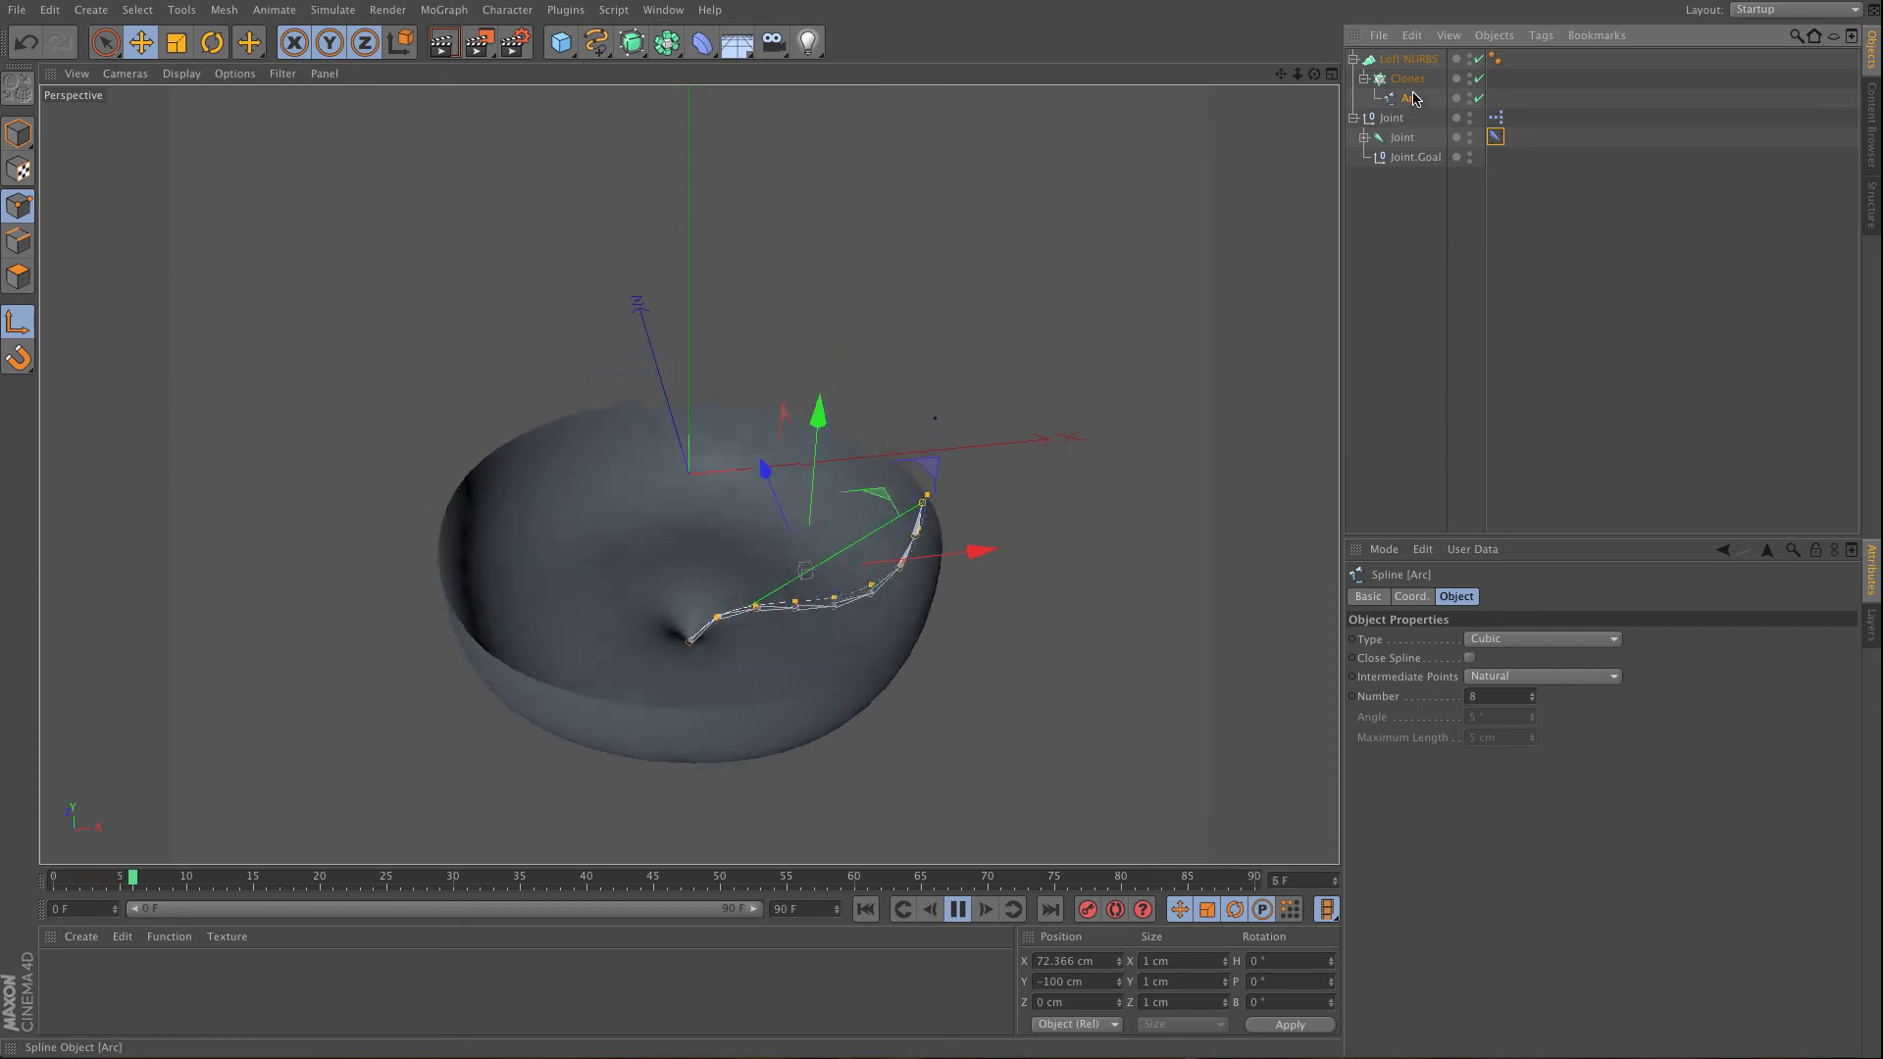
pyautogui.click(333, 12)
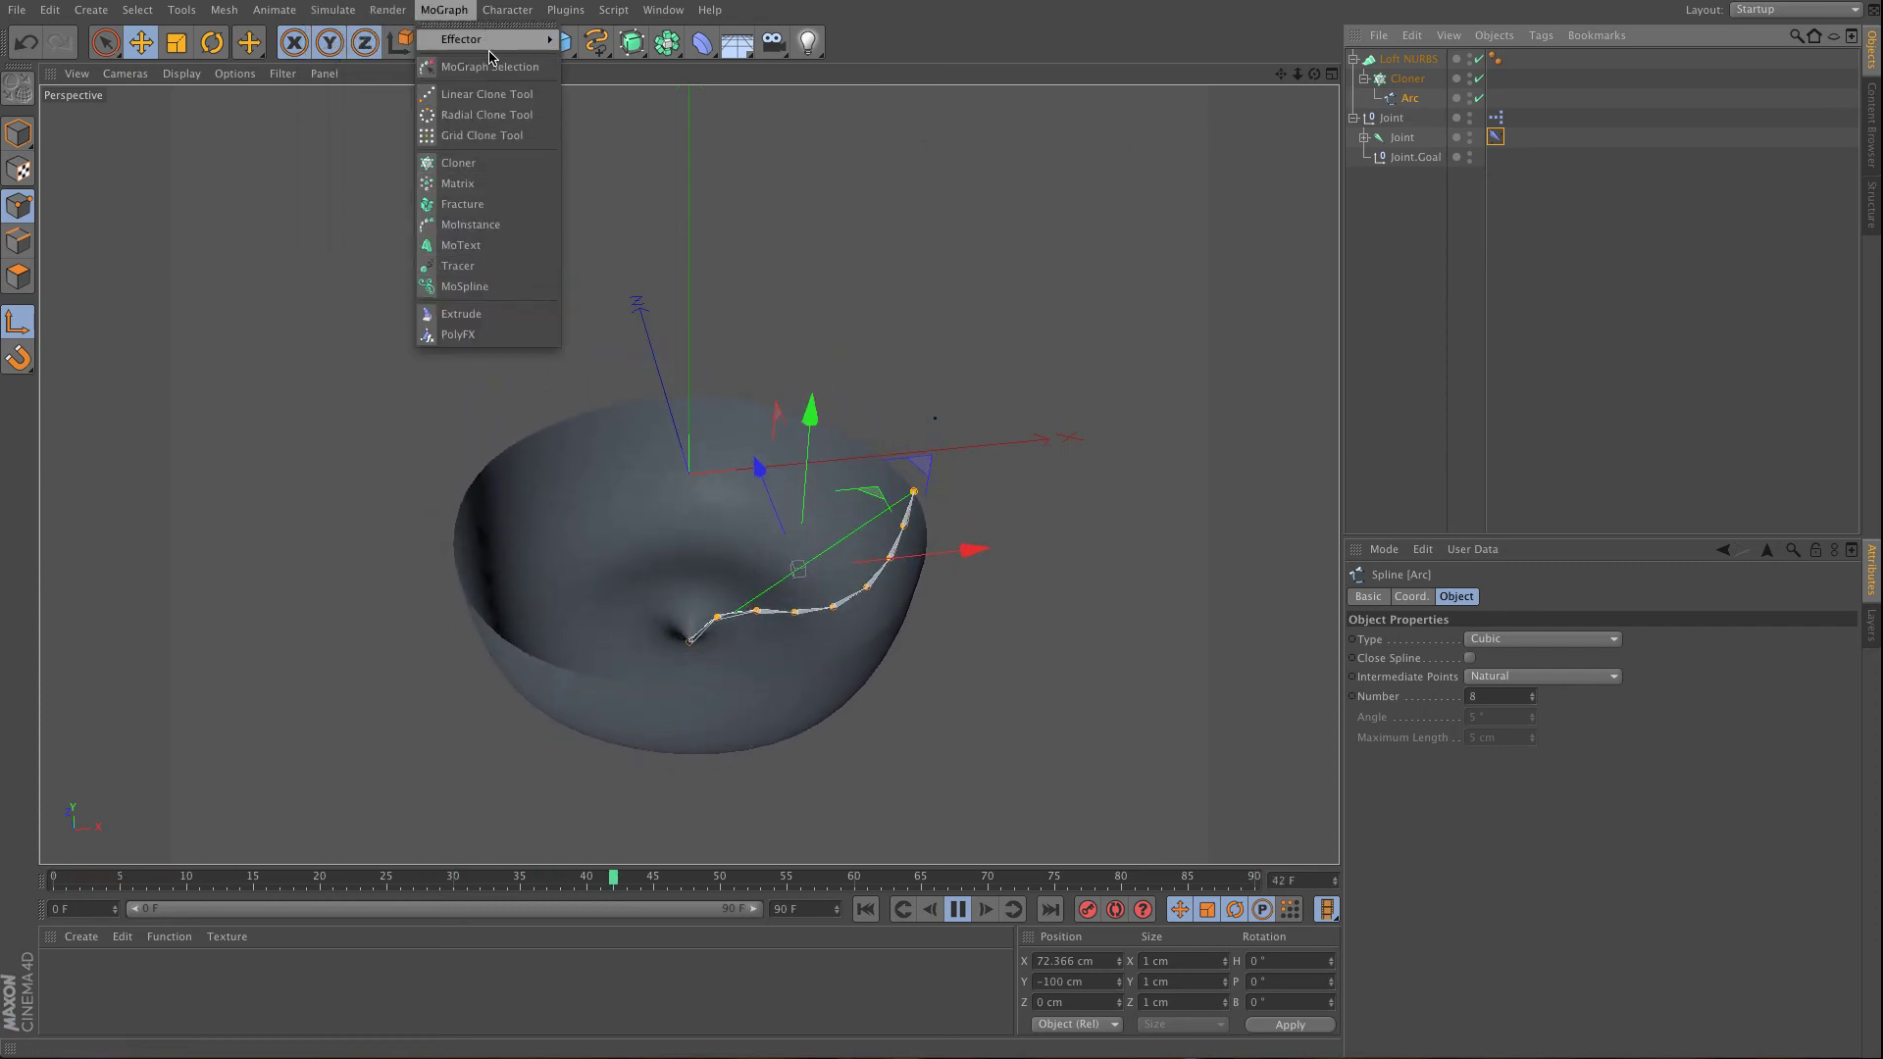
pyautogui.moveTo(471, 39)
pyautogui.click(609, 131)
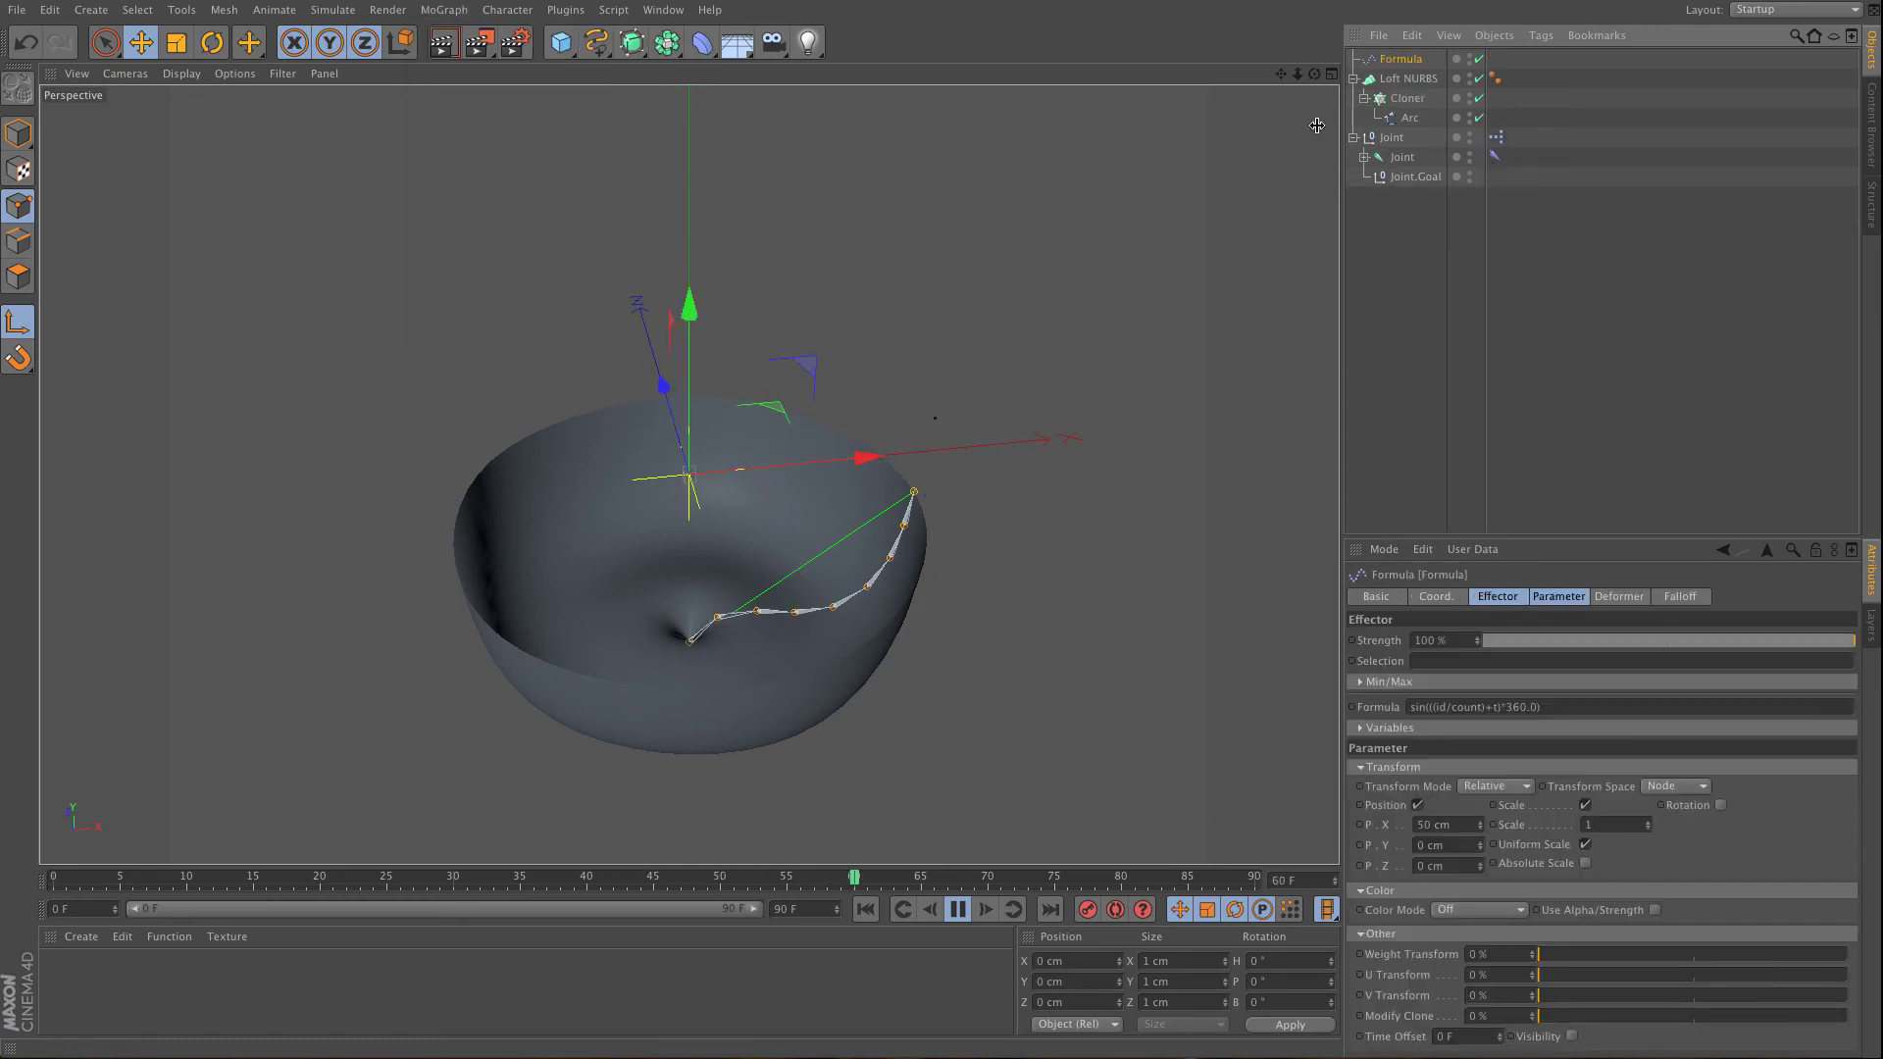
pyautogui.moveTo(1409, 118); pyautogui.dragTo(1411, 122)
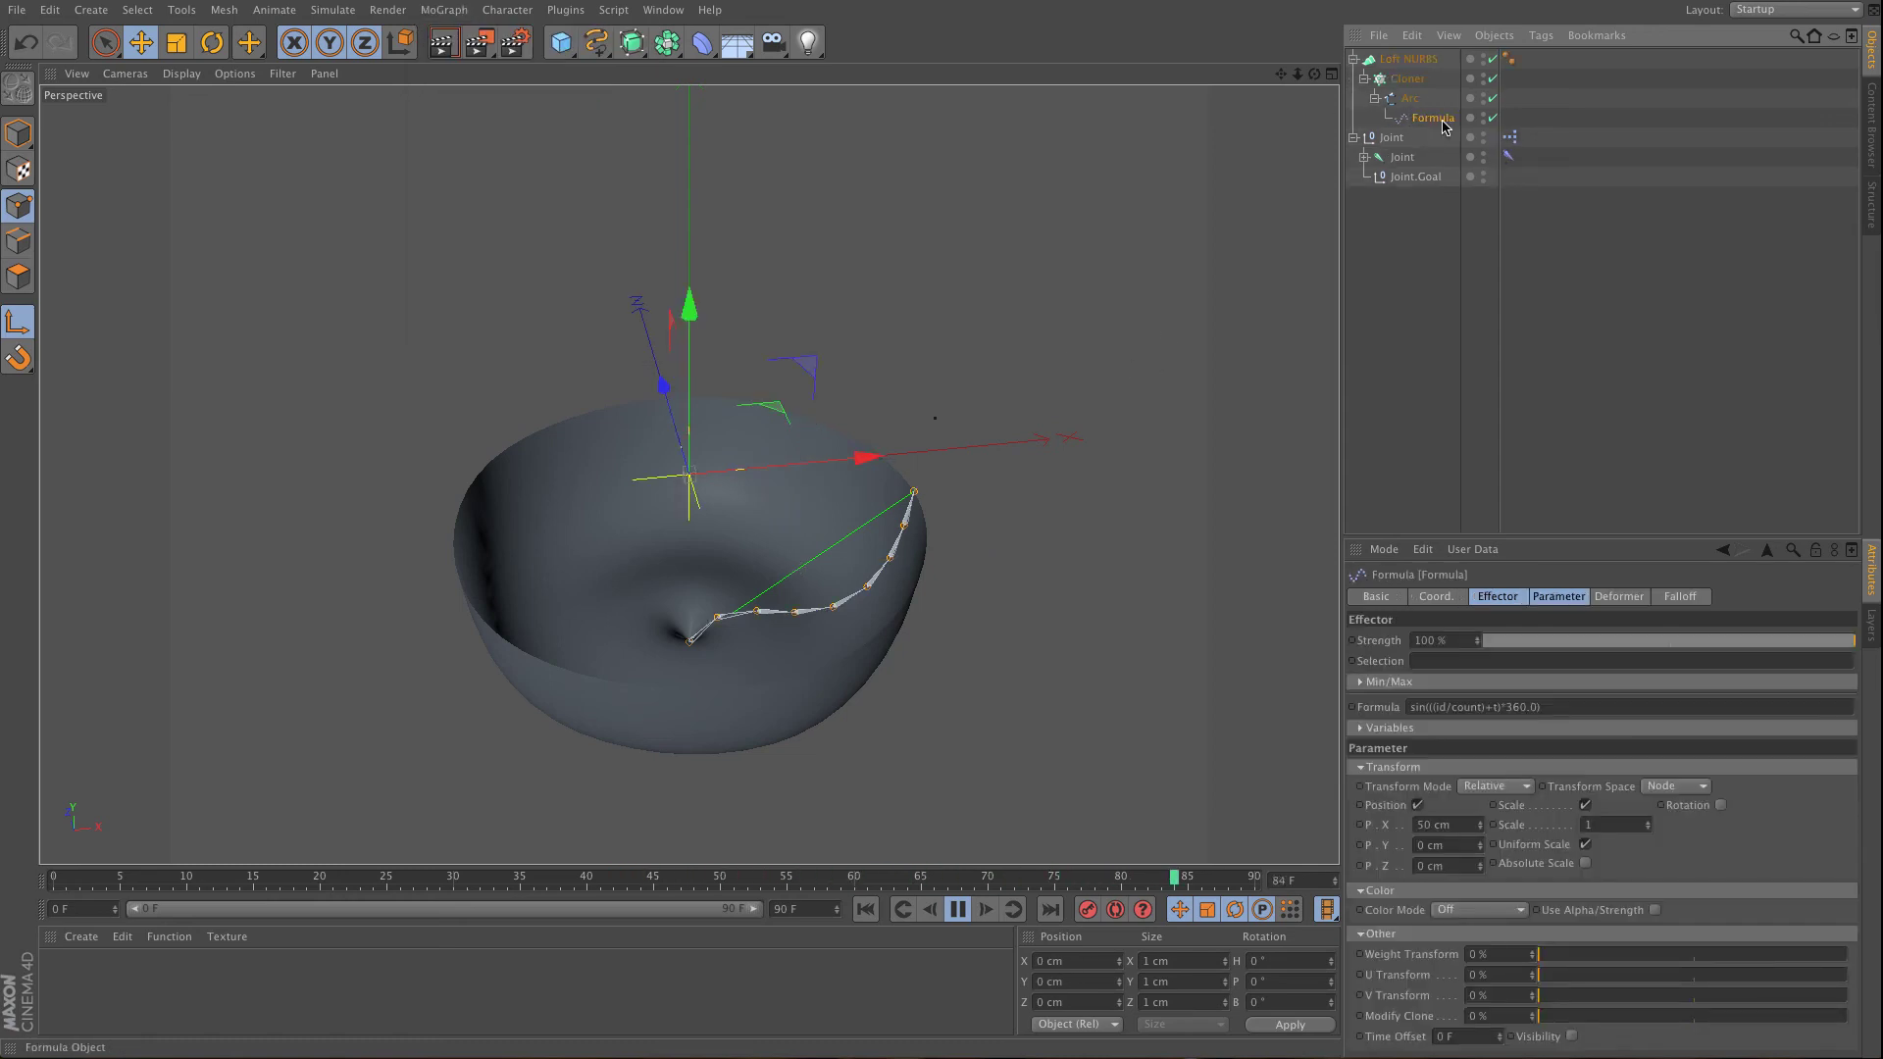
pyautogui.click(1619, 597)
pyautogui.click(1476, 640)
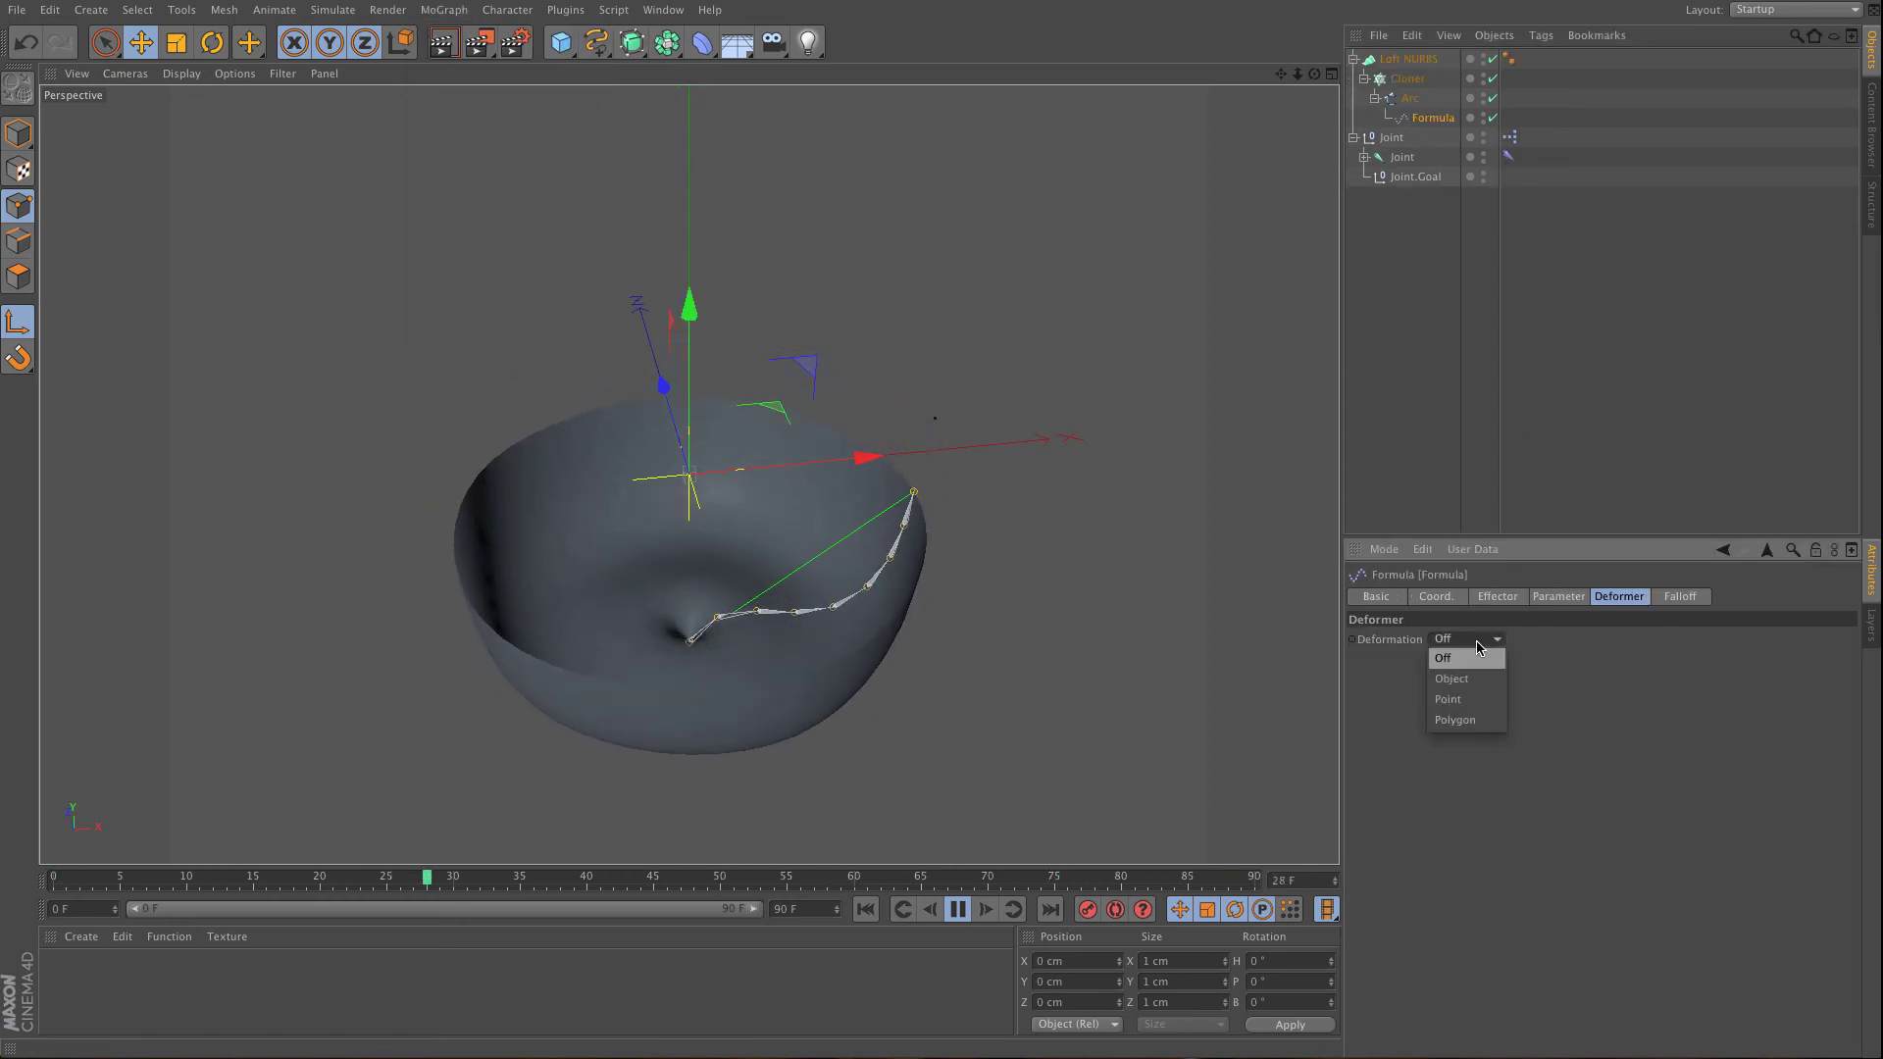
pyautogui.click(1449, 699)
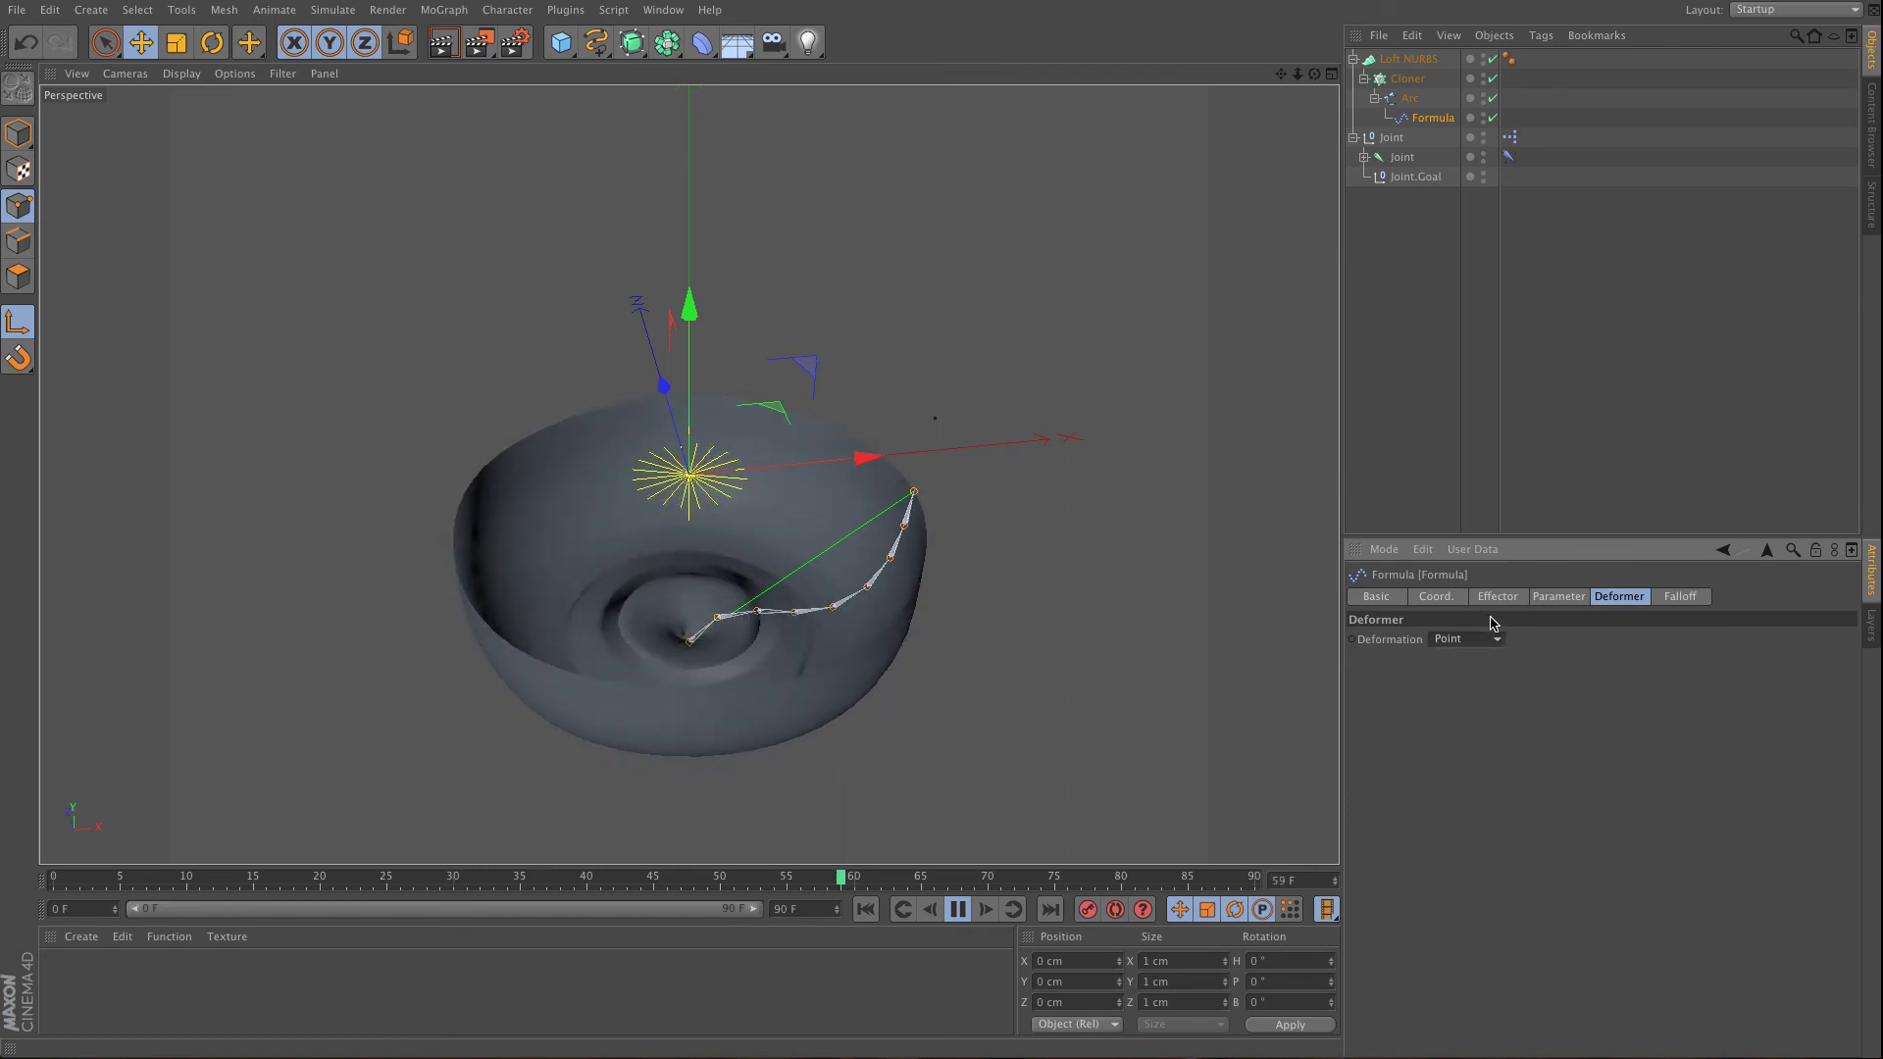
# - Make the Formula effector drive Rotation only, with heading H at 61°
pyautogui.click(1559, 596)
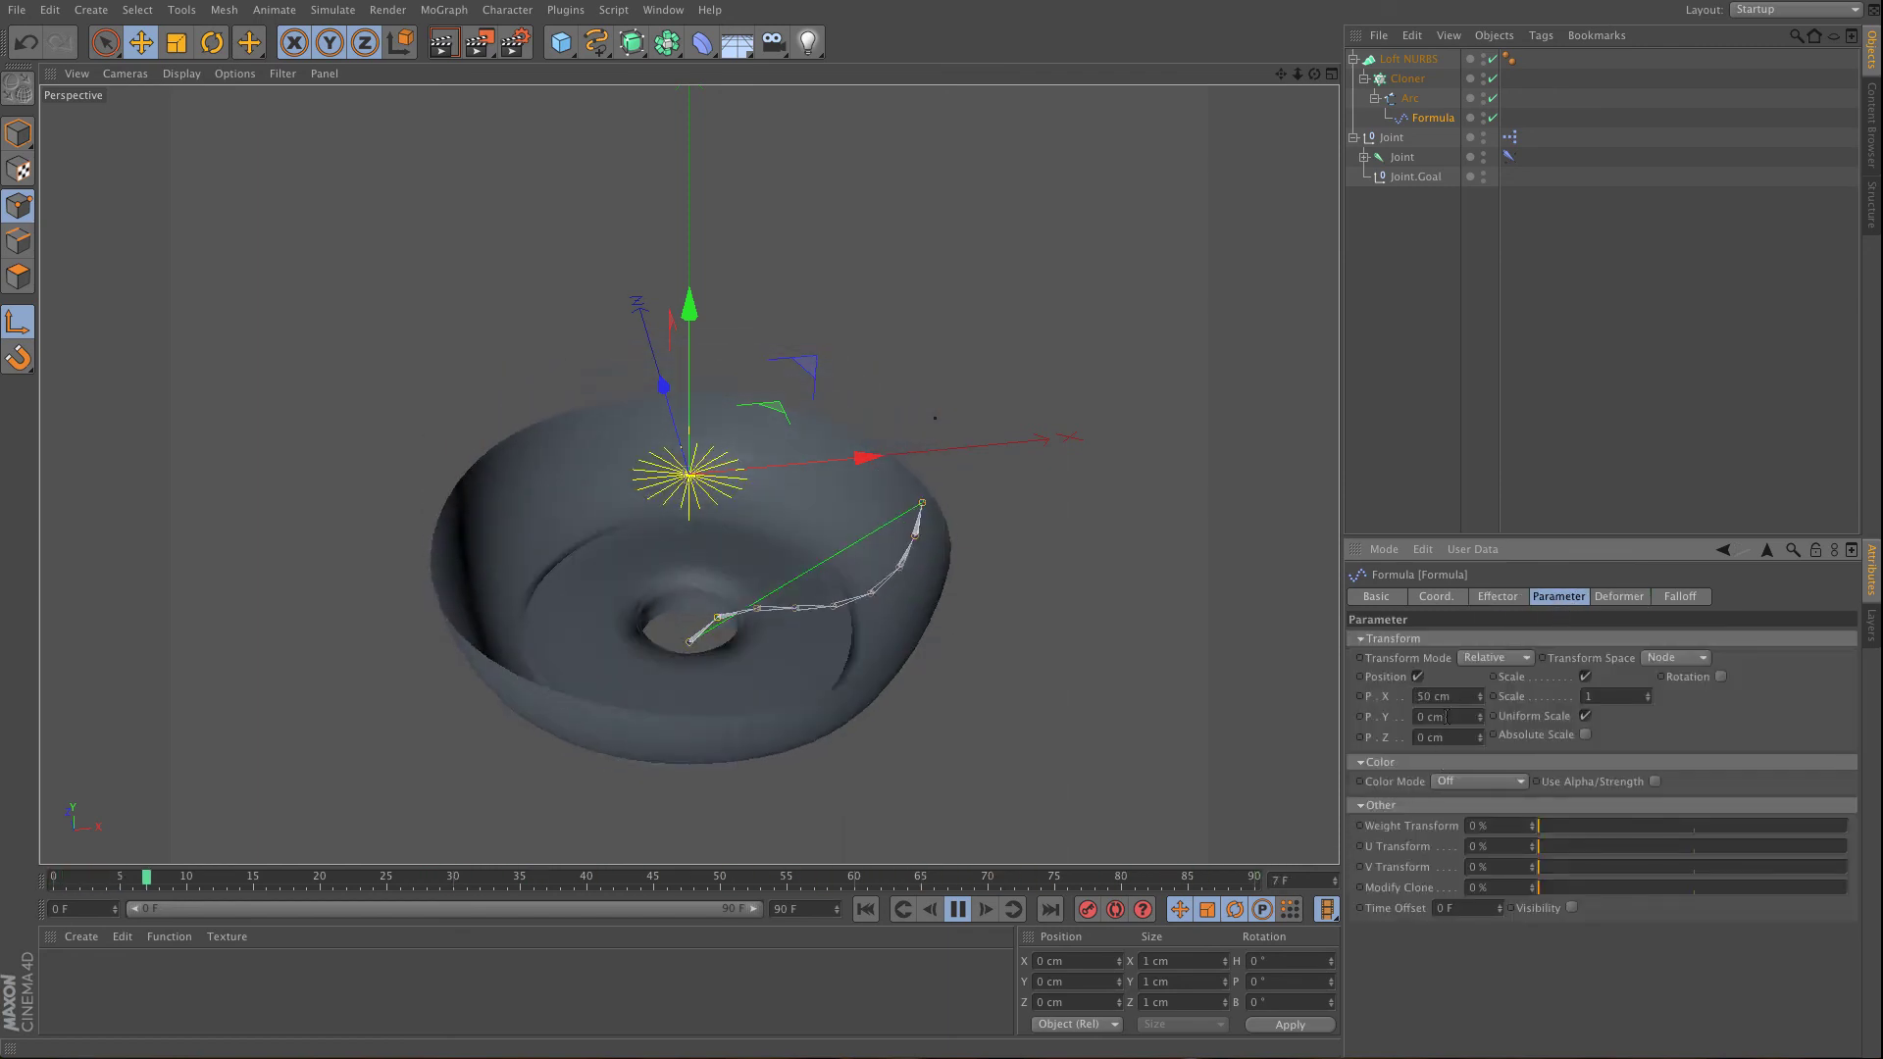
pyautogui.click(1417, 677)
pyautogui.click(1542, 678)
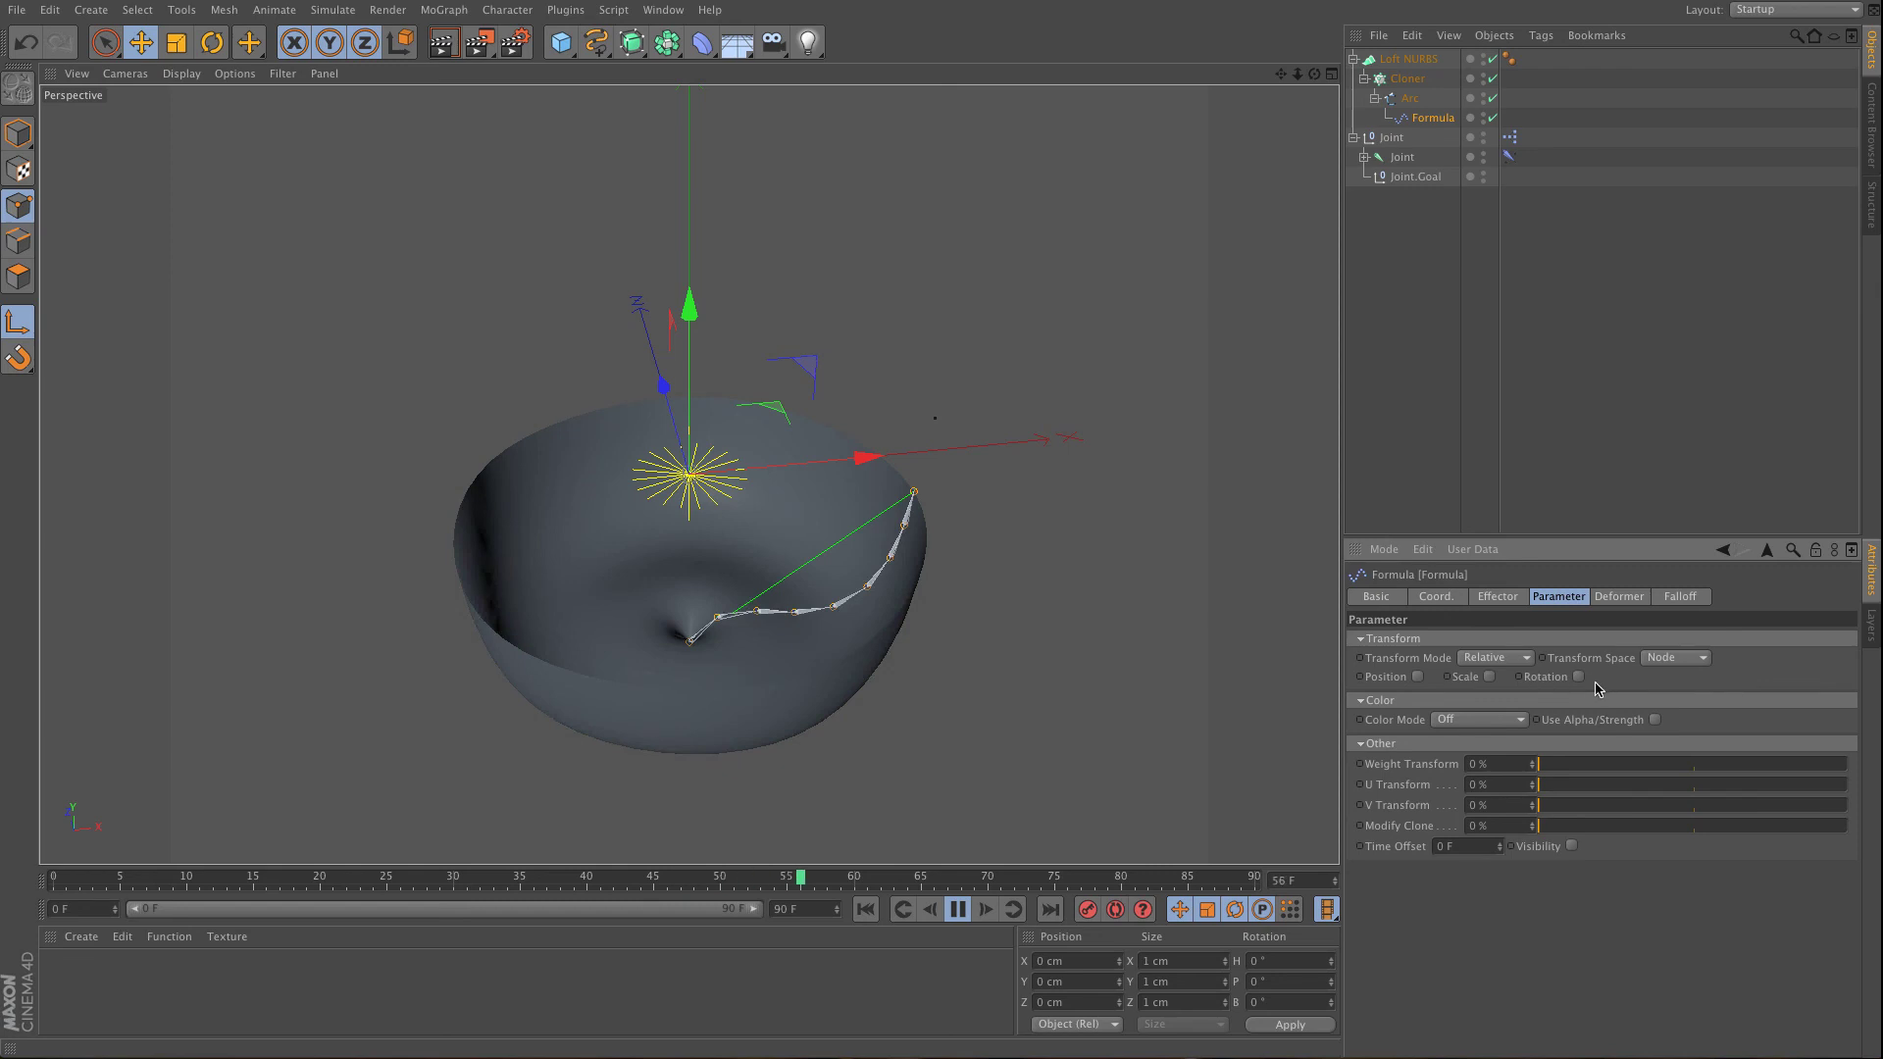
pyautogui.click(1579, 677)
pyautogui.doubleClick(1598, 696)
pyautogui.write('61')
pyautogui.press('Return')
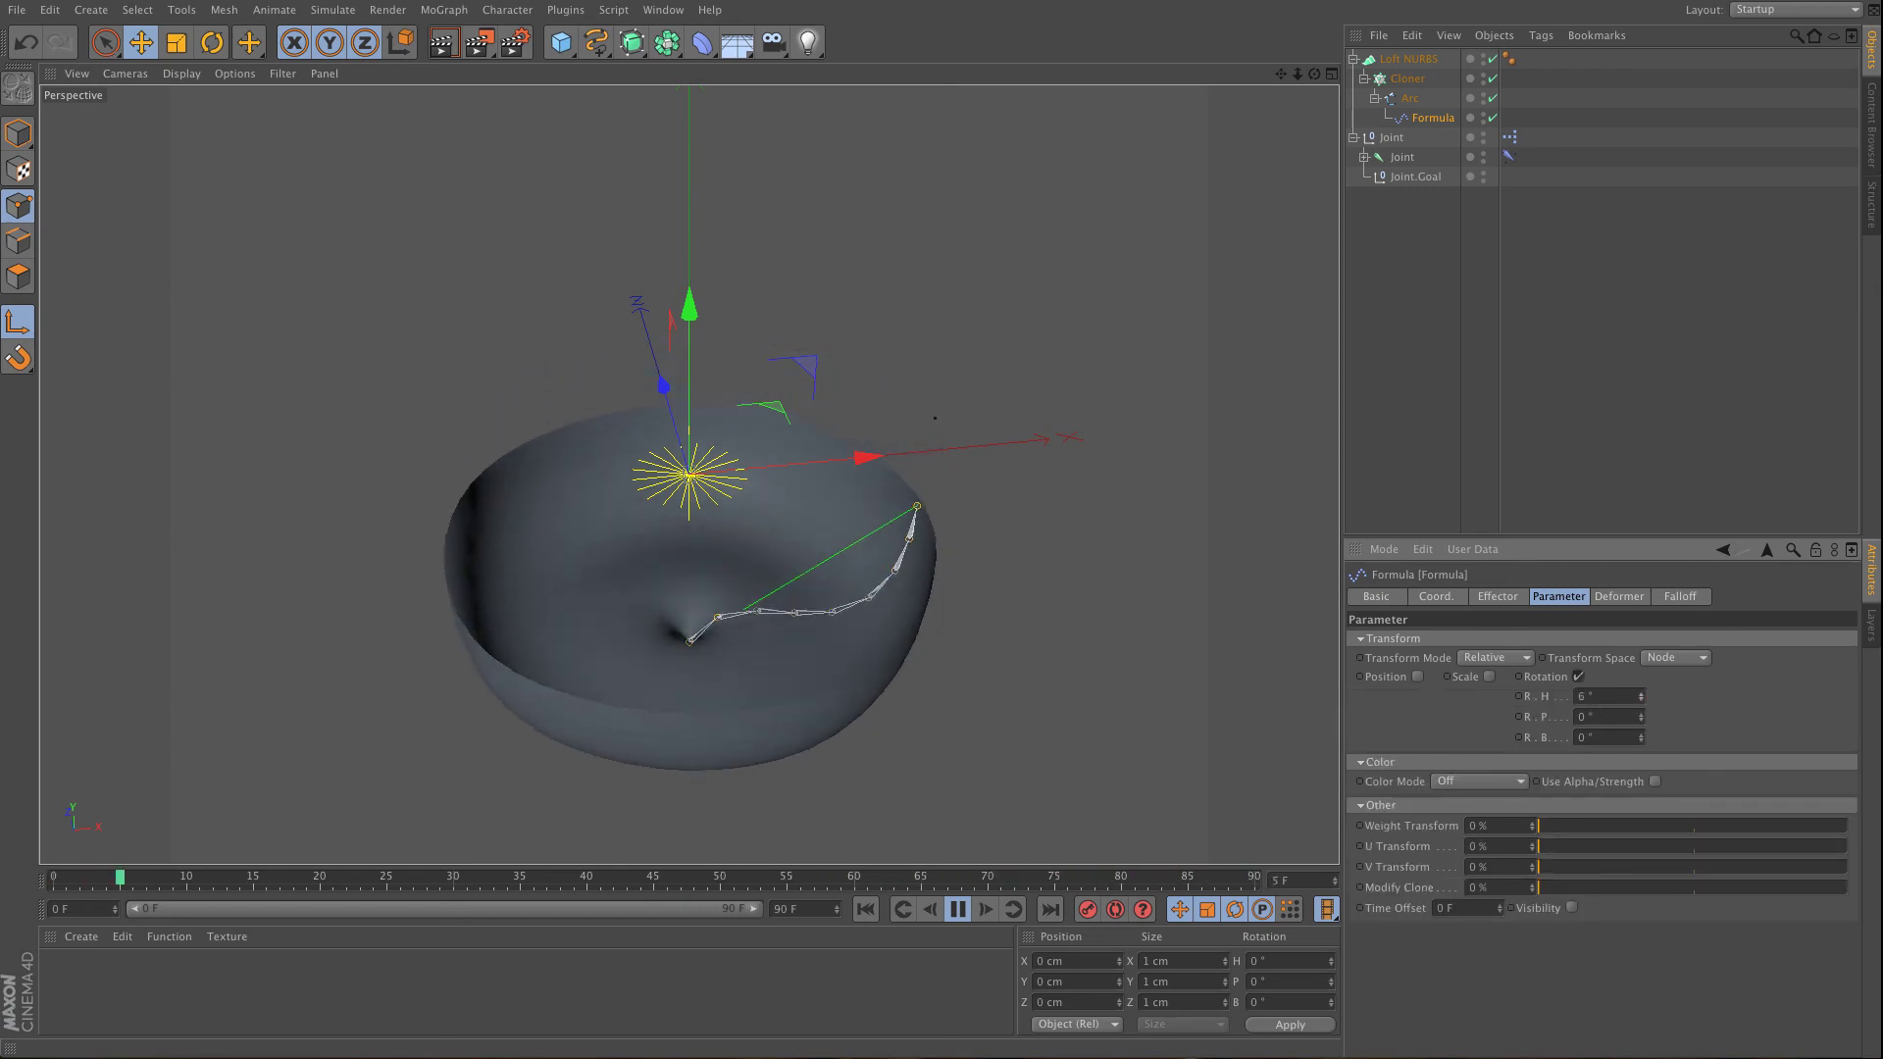
# - Switch the viewport display to Gouraud Shading (Lines)
pyautogui.click(182, 76)
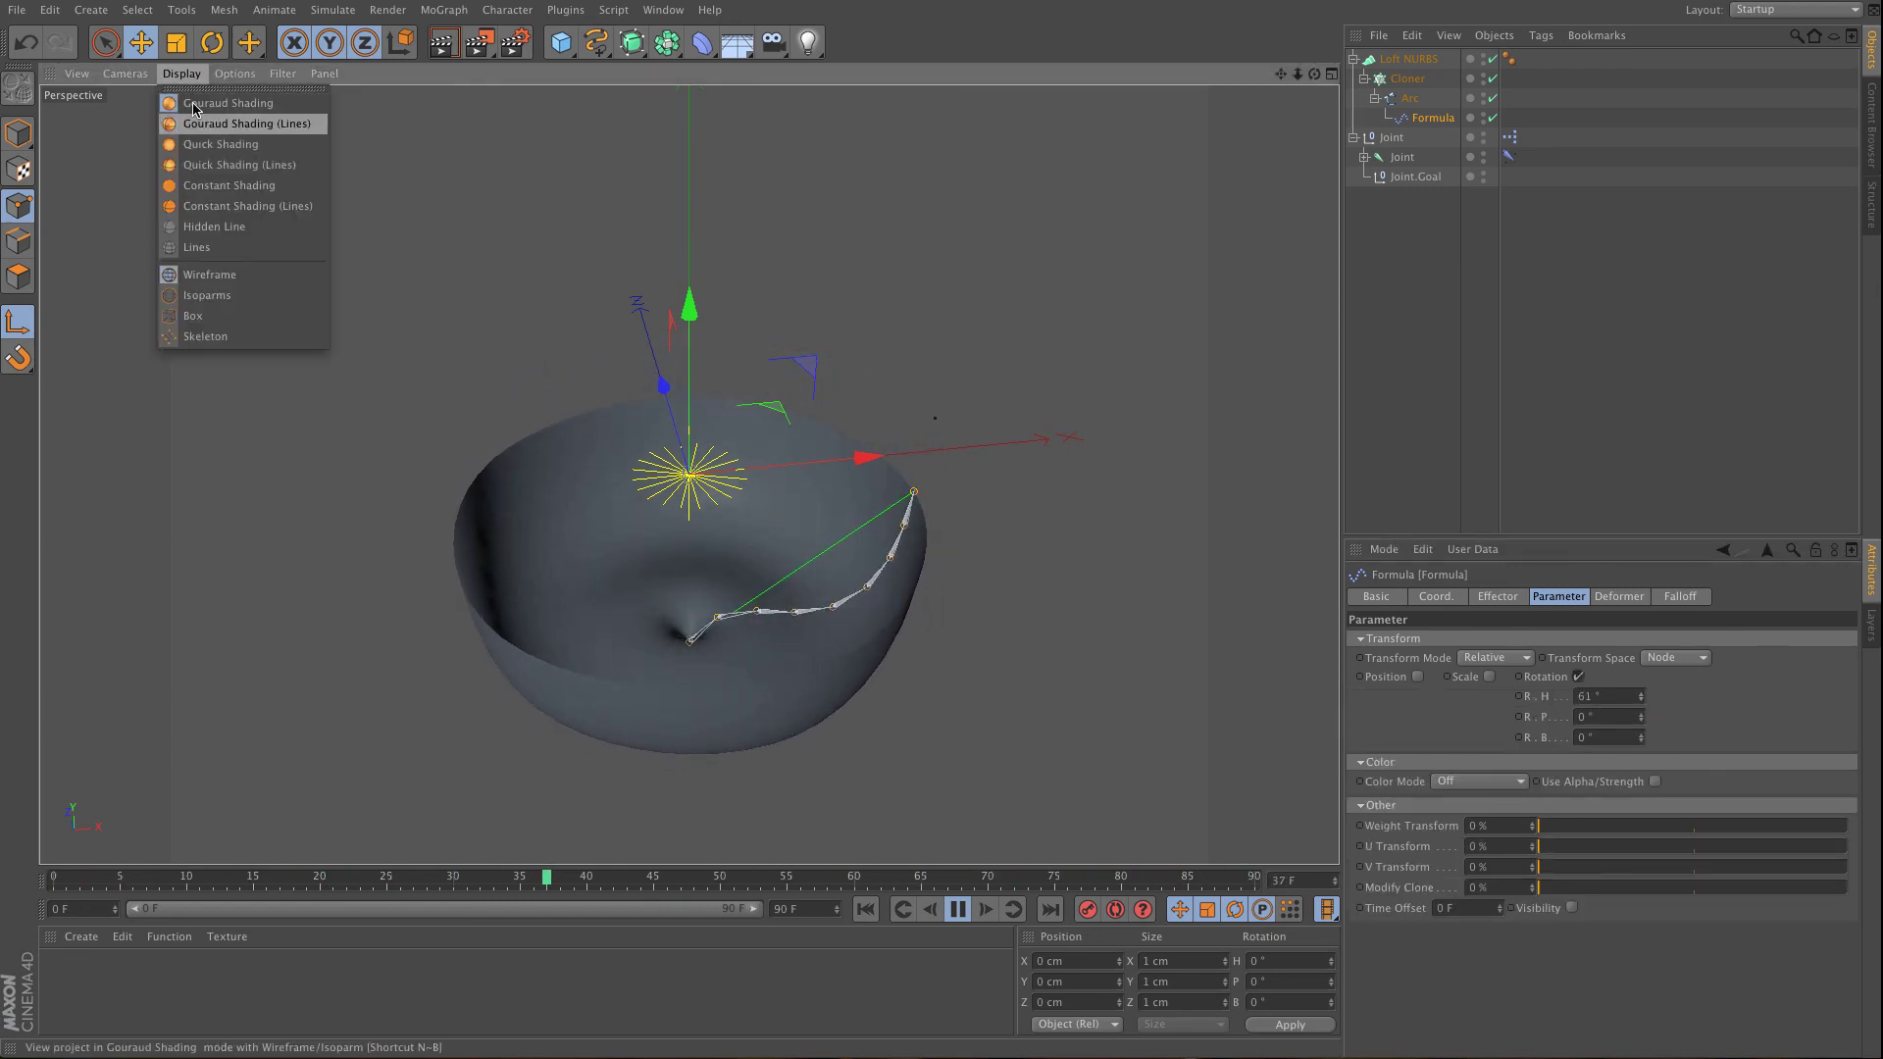
pyautogui.moveTo(154, 69)
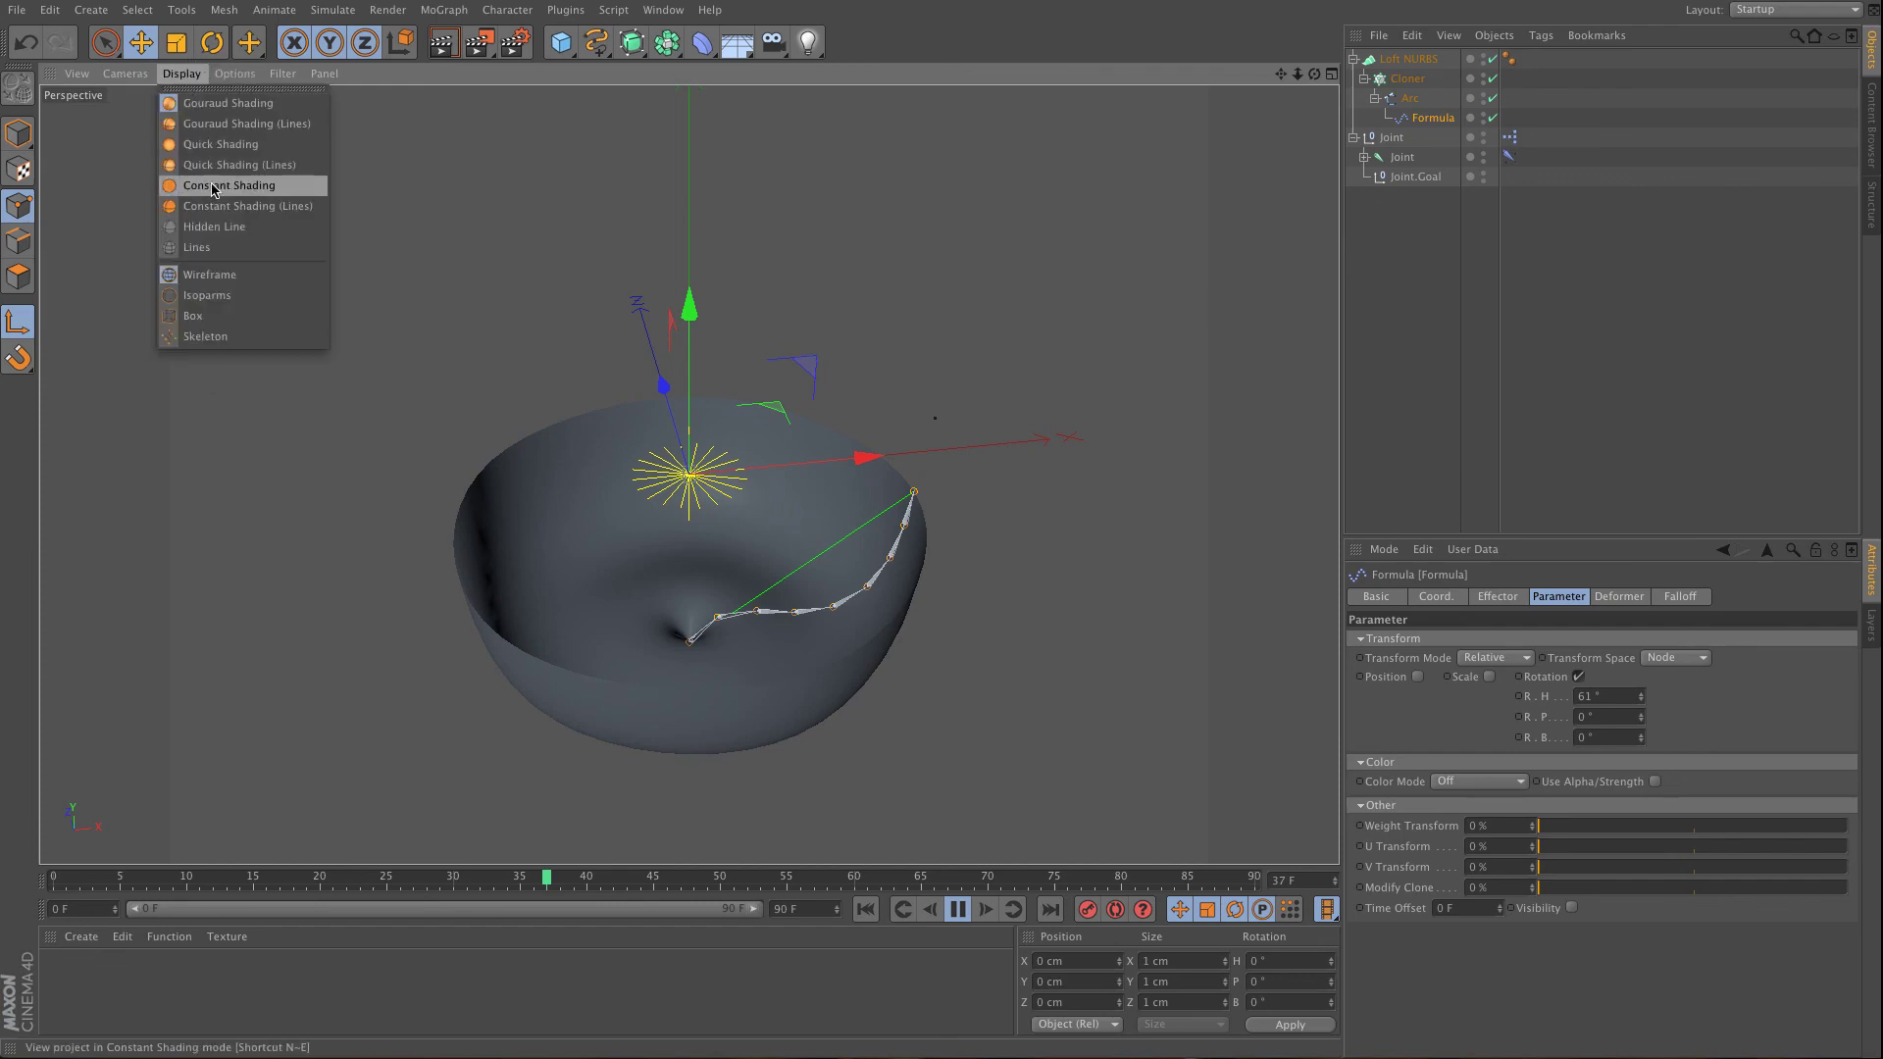
pyautogui.click(209, 126)
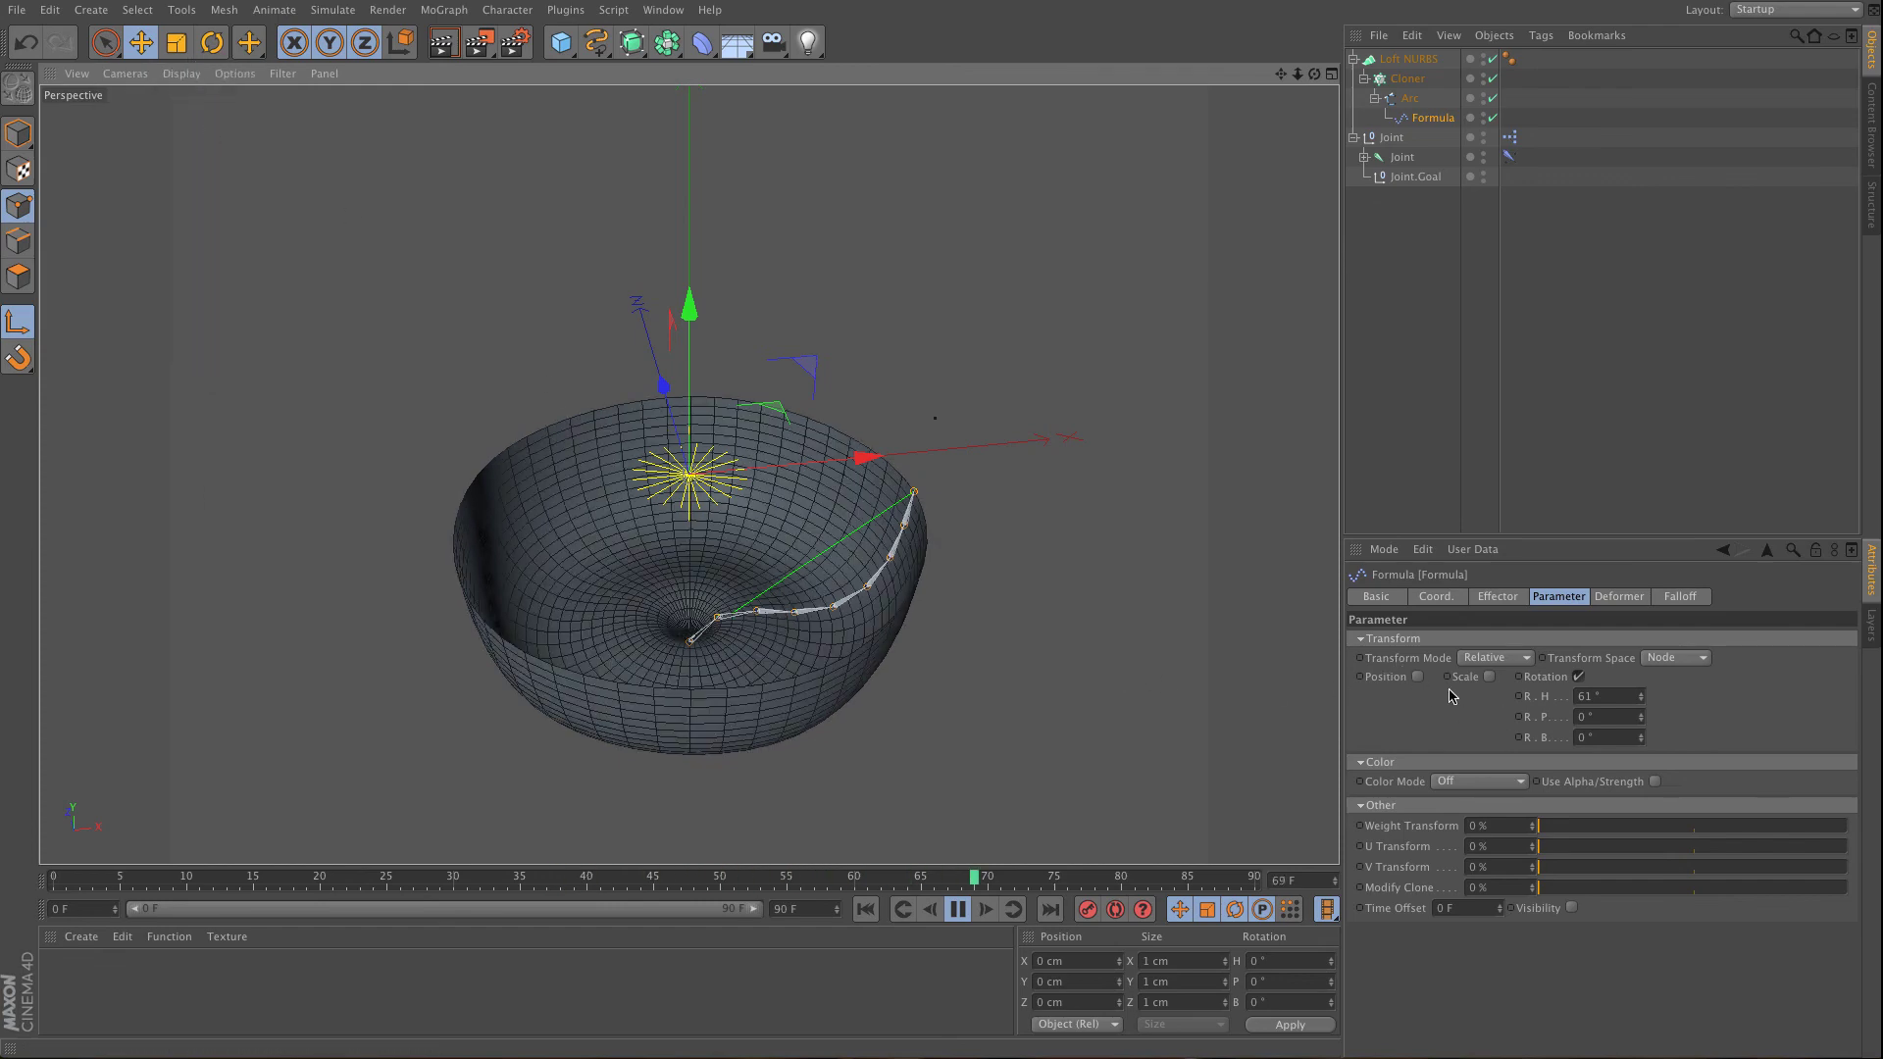
# - Switch the effector to Position only, with P.Z set to 100 cm
pyautogui.click(1577, 677)
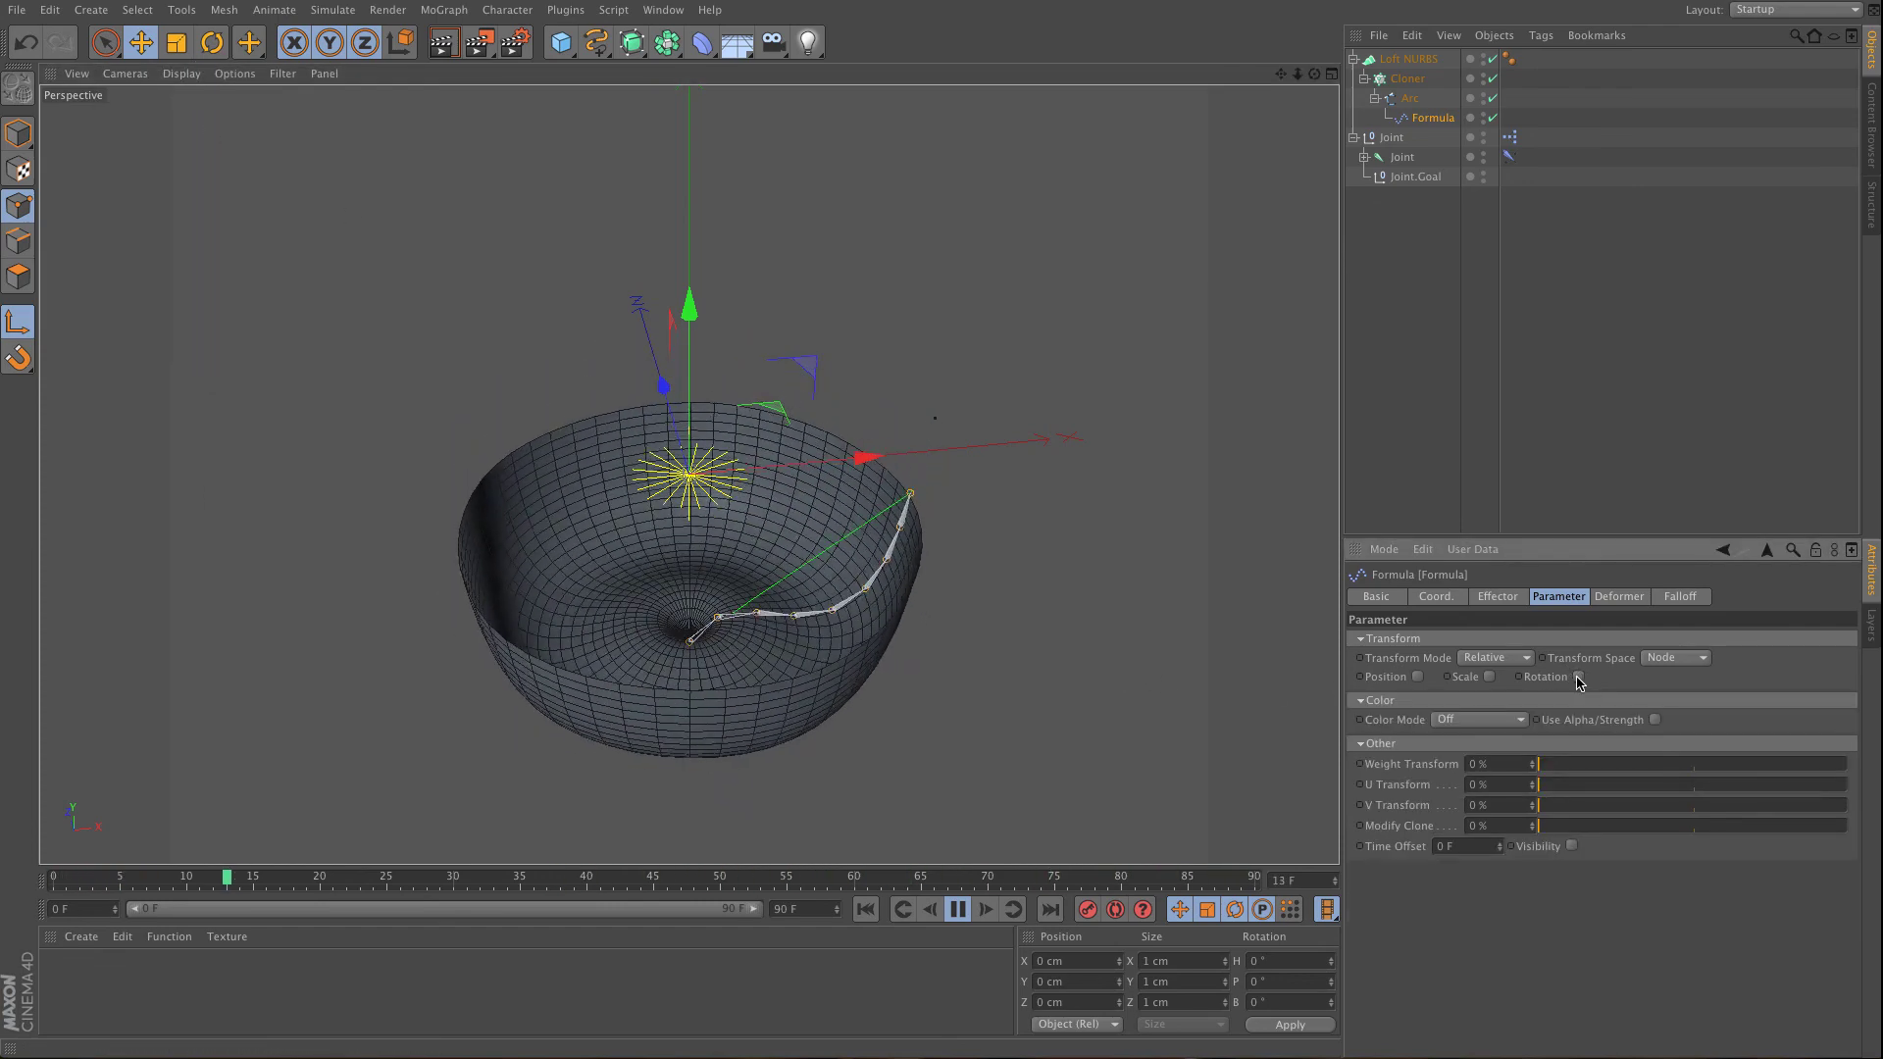
pyautogui.click(1416, 678)
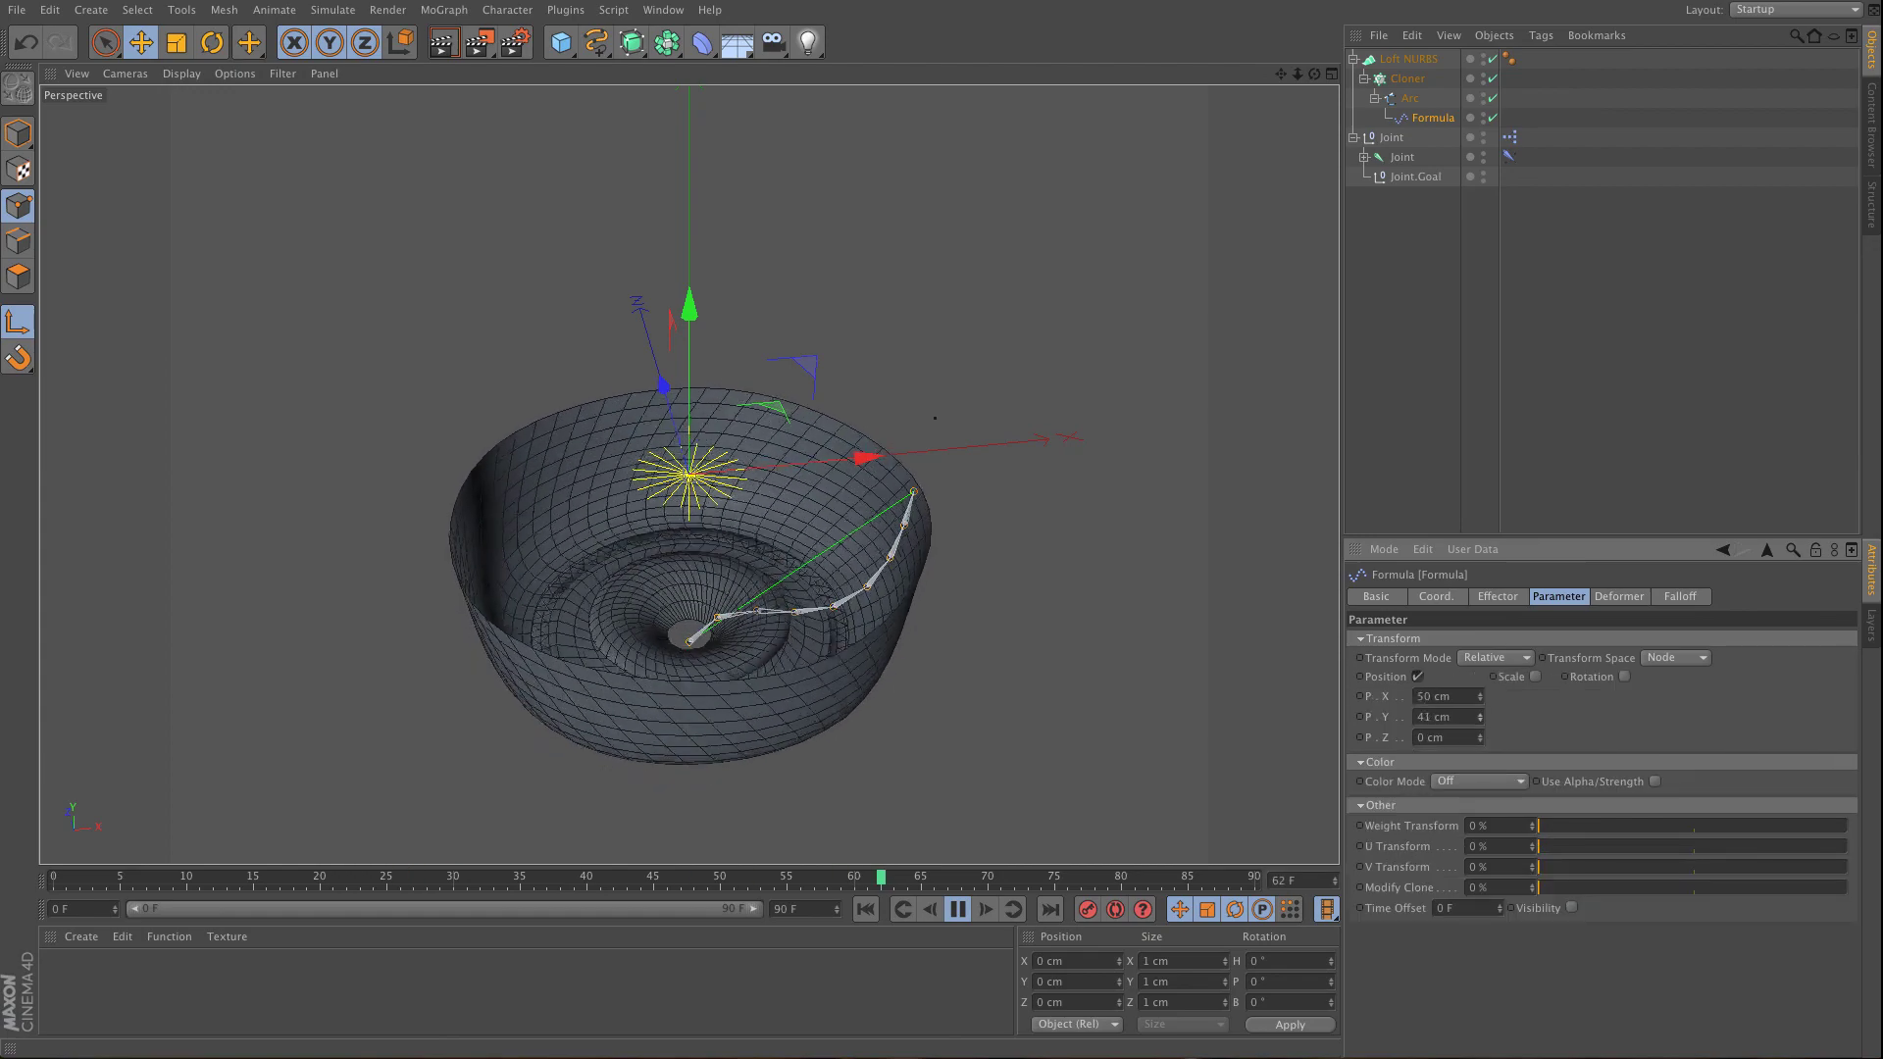
pyautogui.click(1447, 696)
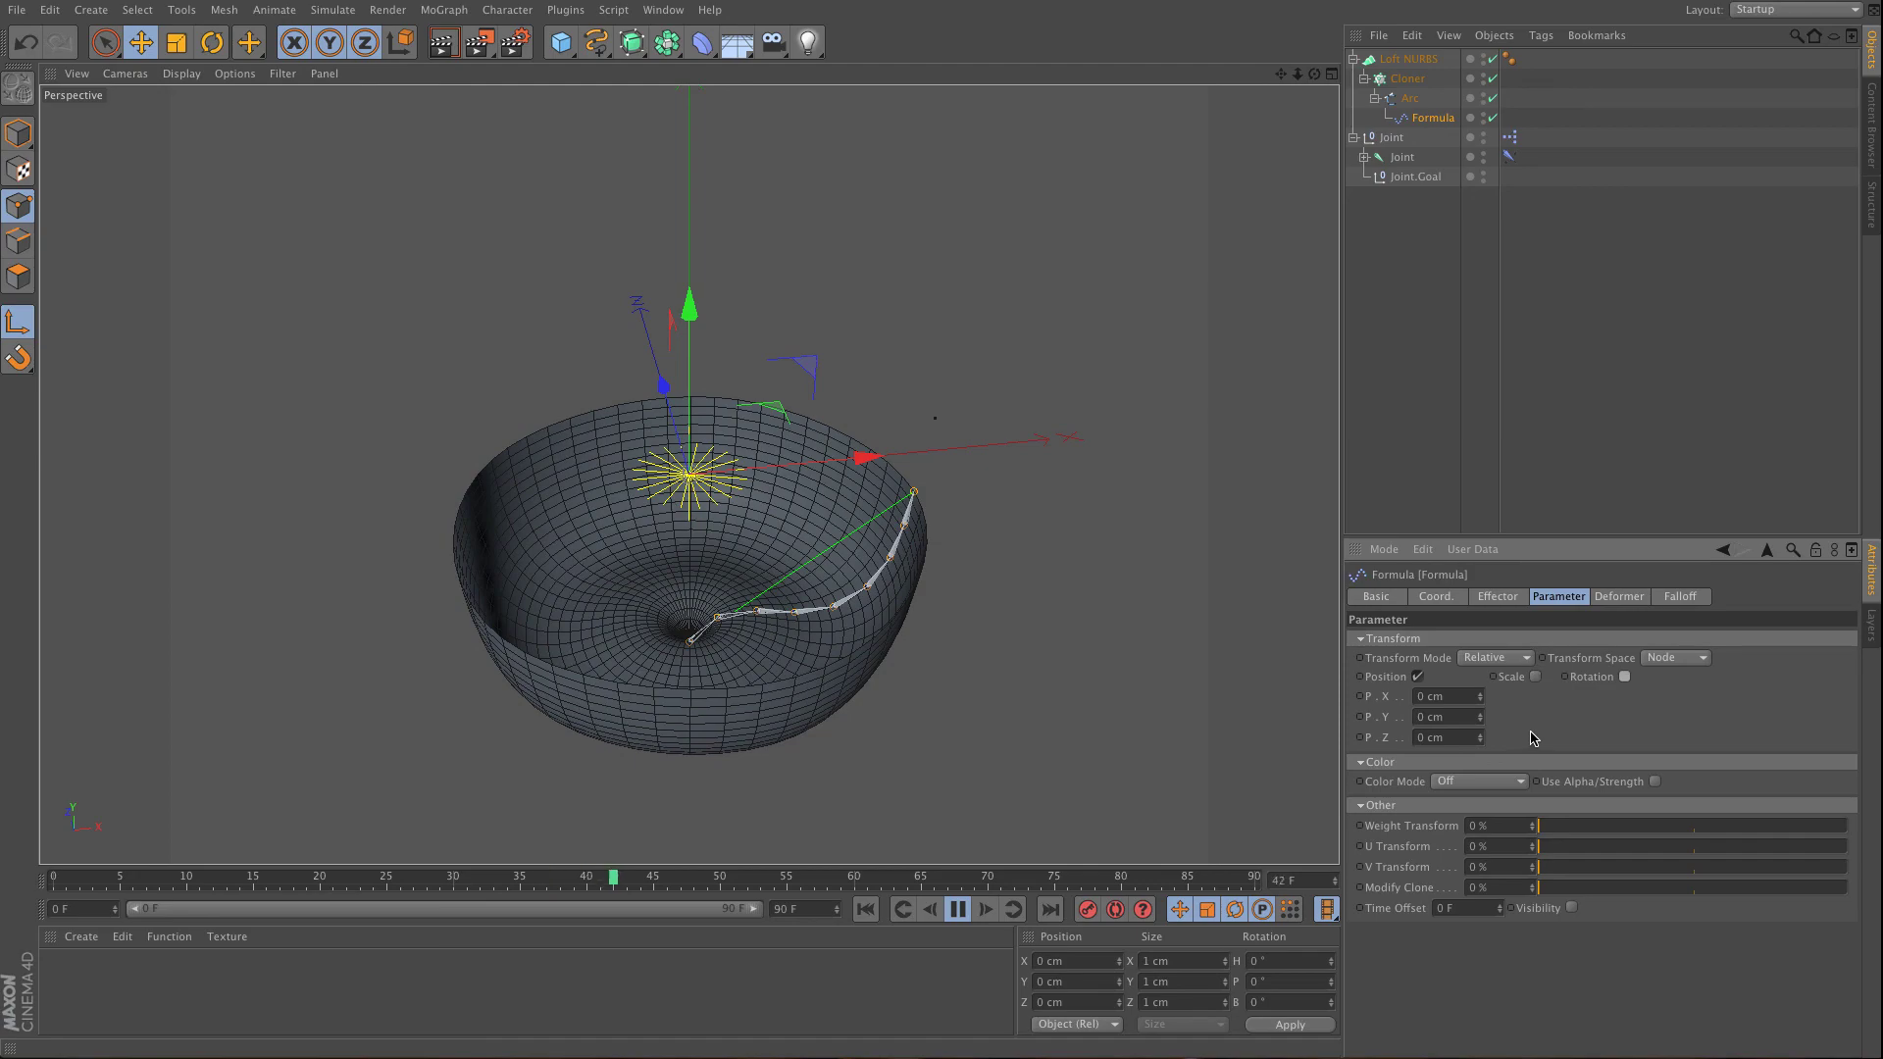
pyautogui.write('100')
pyautogui.press('Return')
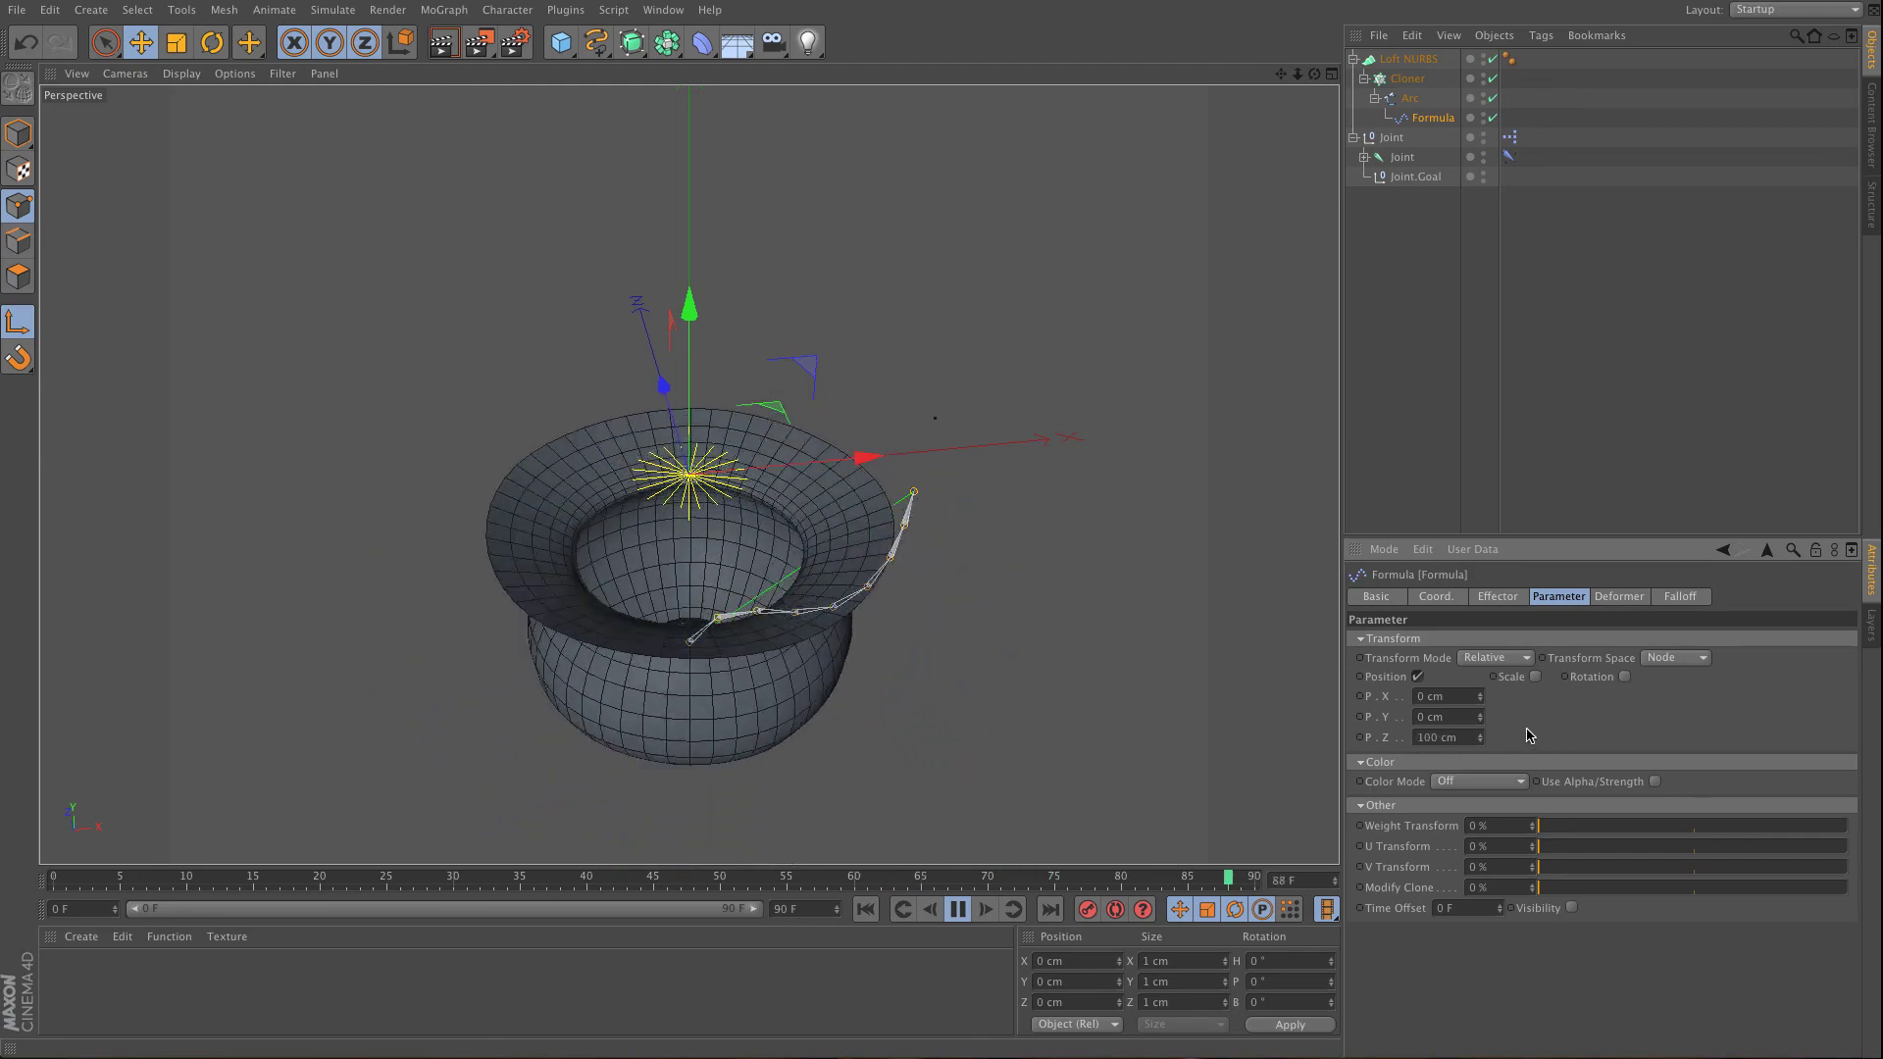
# - Drag Joint.Goal about 237 cm outward along X, stop playback, and orbit the view
pyautogui.click(935, 417)
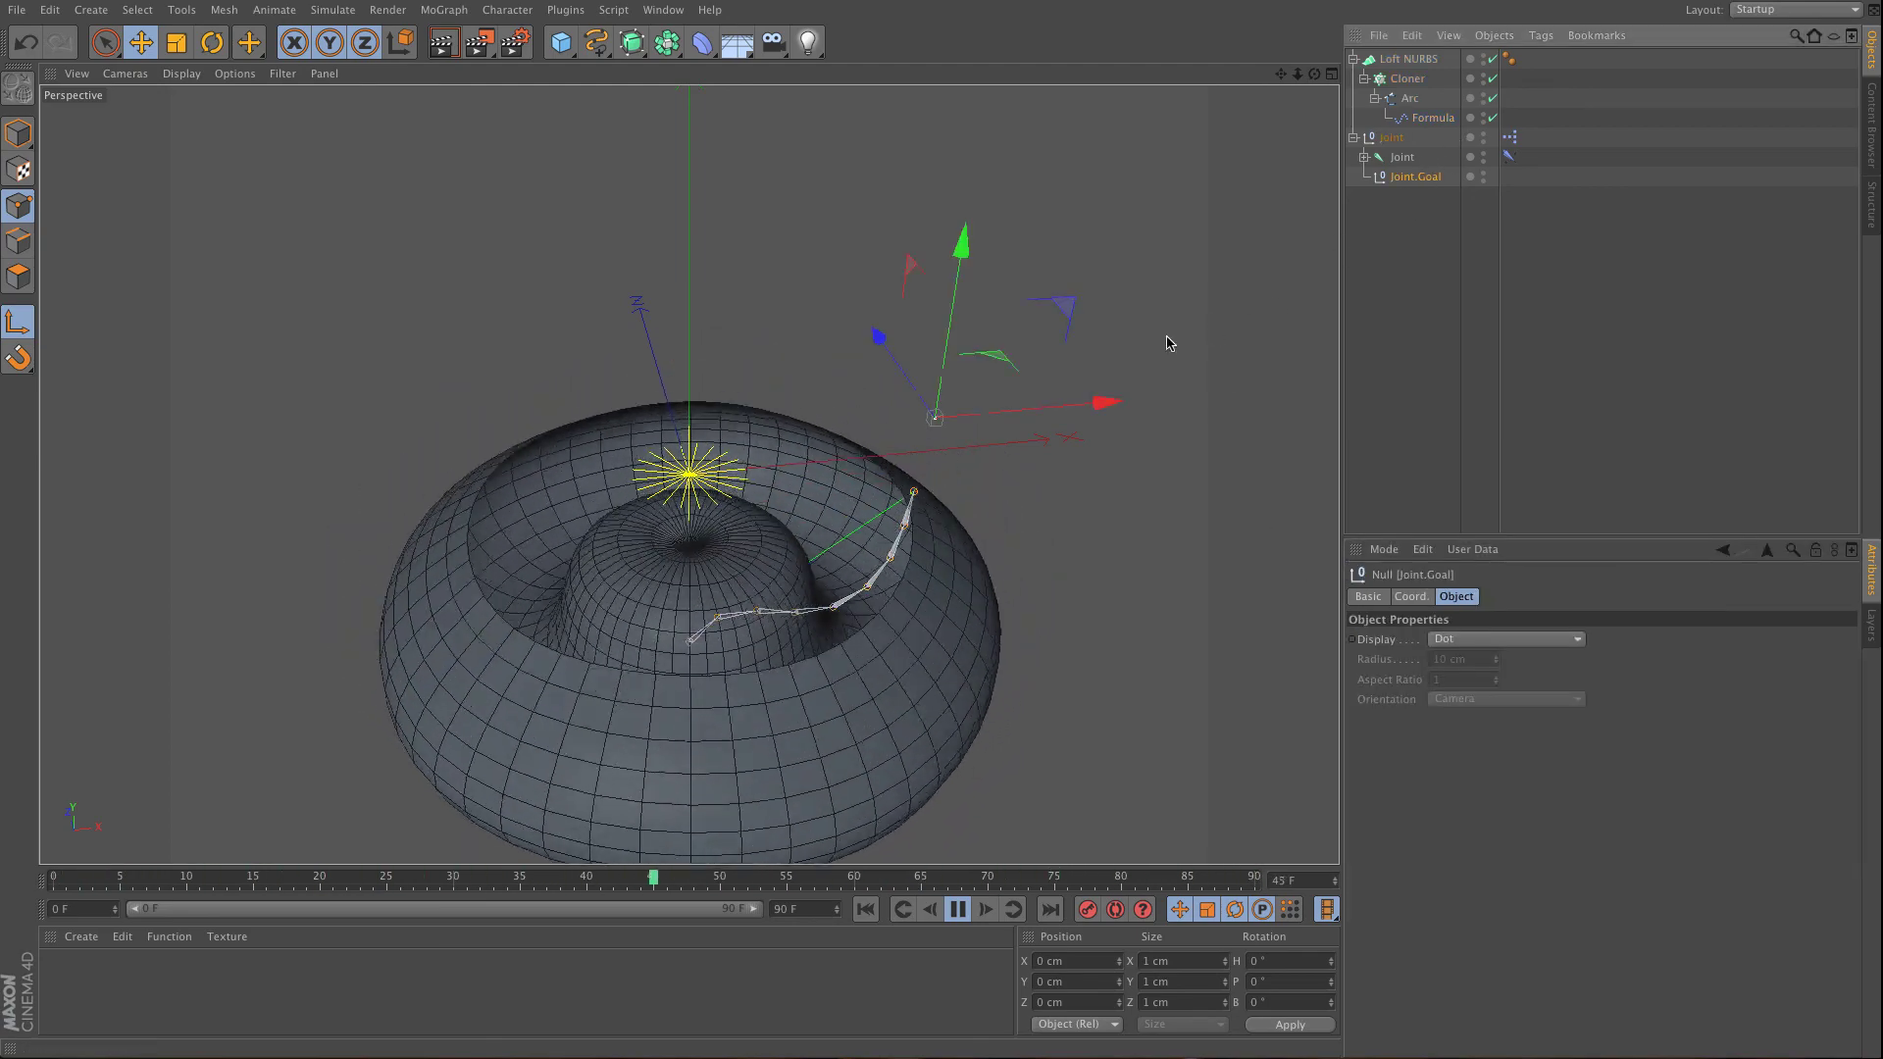
pyautogui.moveTo(1078, 417); pyautogui.dragTo(1185, 454)
pyautogui.click(957, 911)
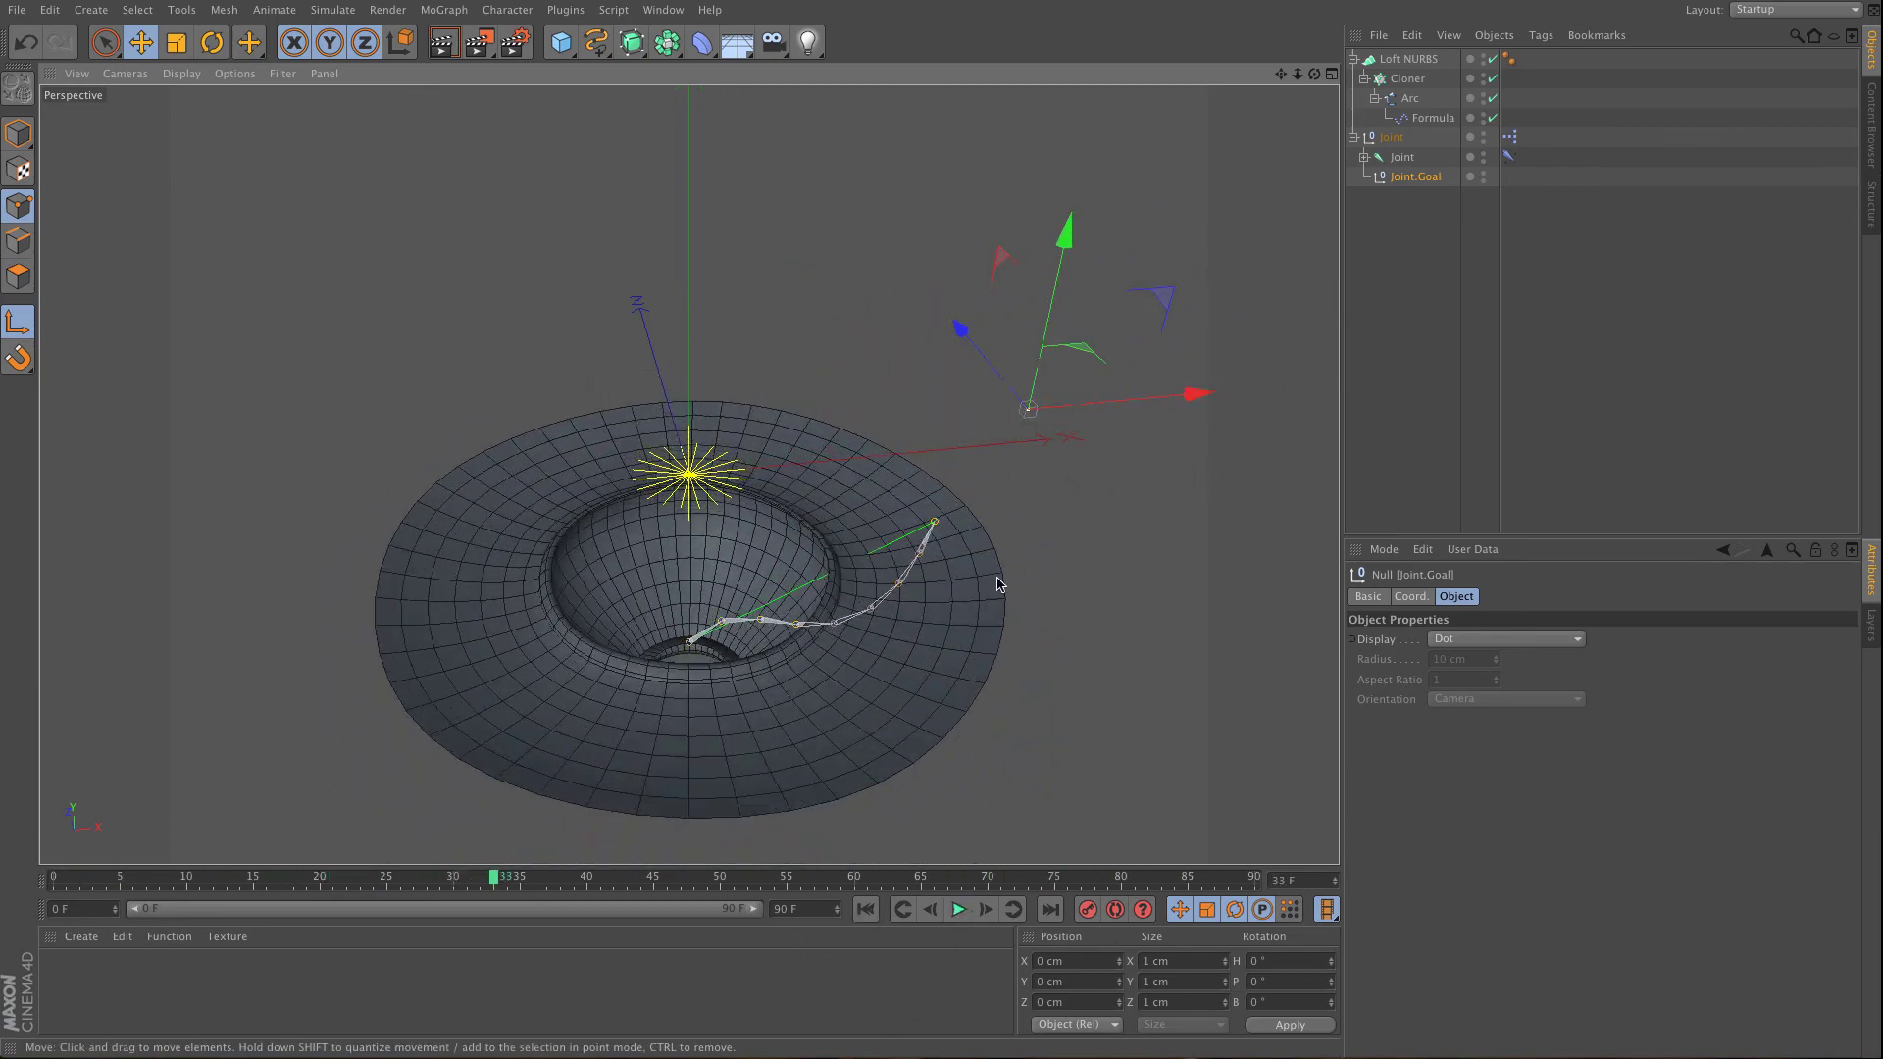
pyautogui.moveTo(1323, 83); pyautogui.dragTo(1266, 128)
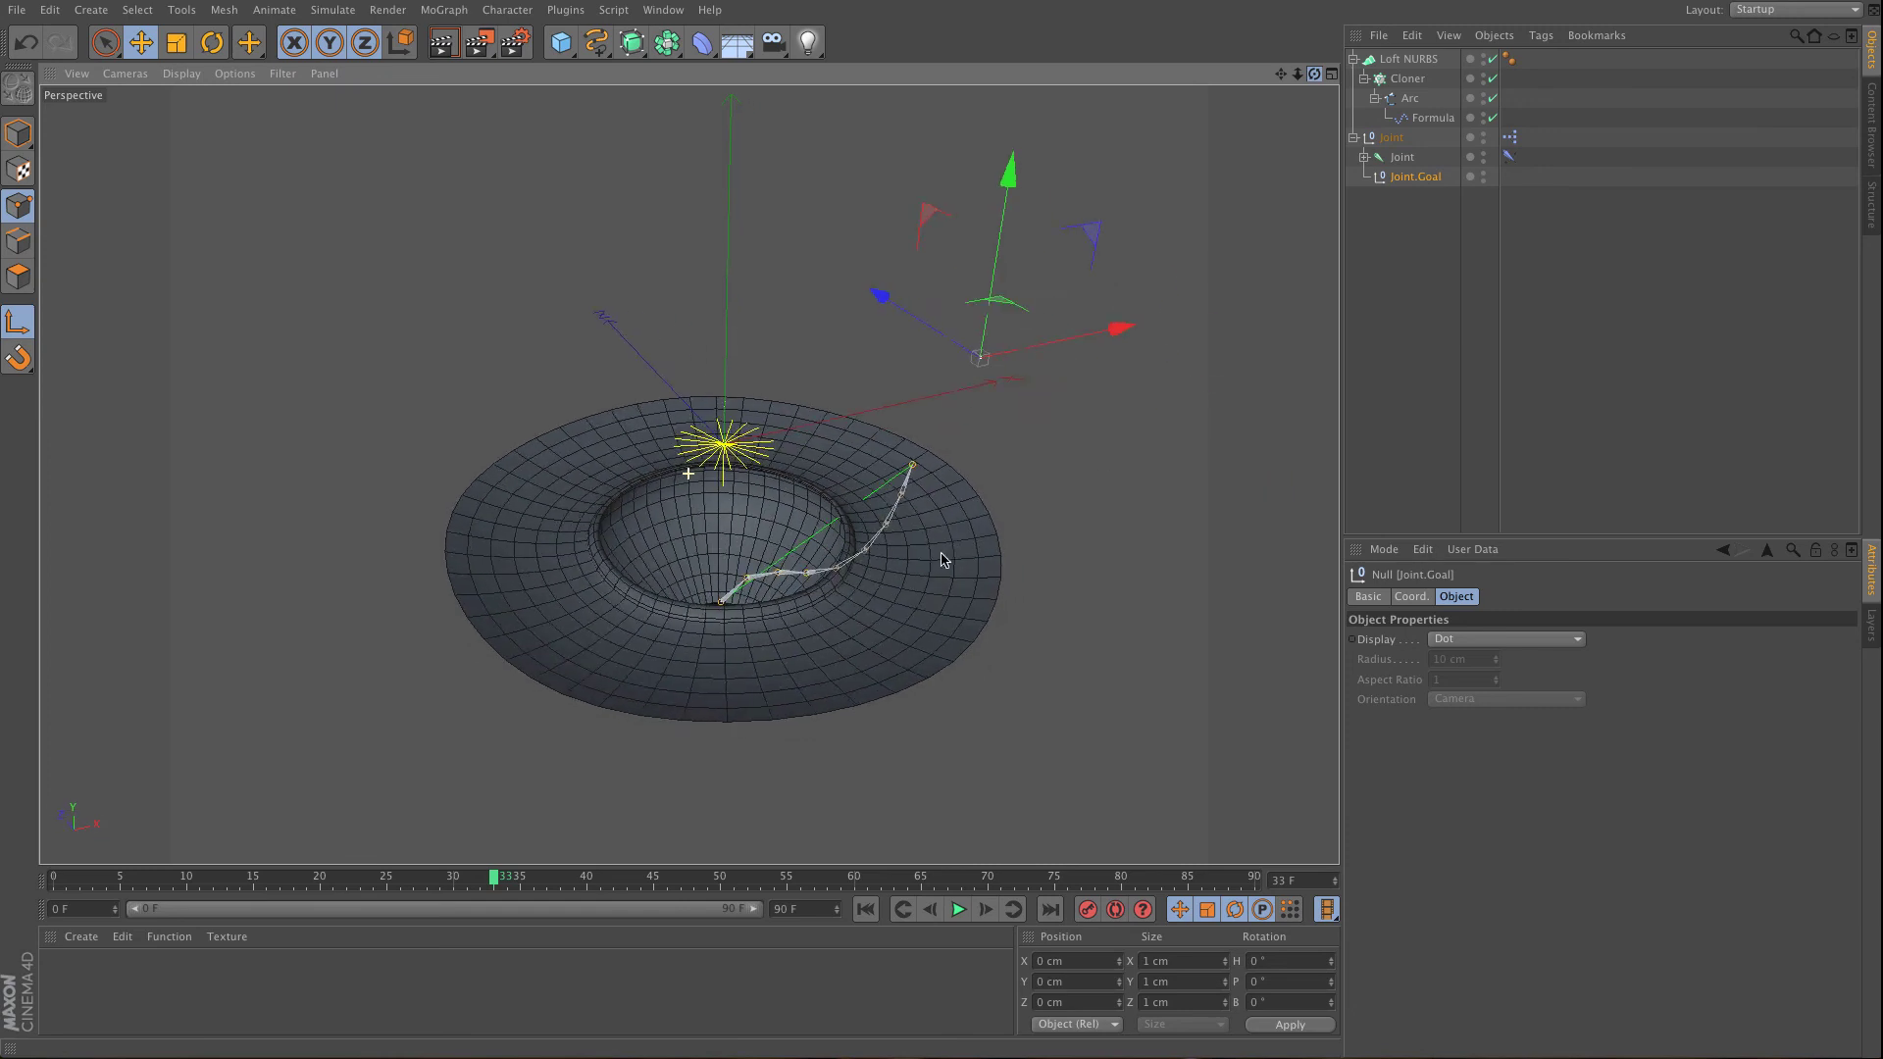